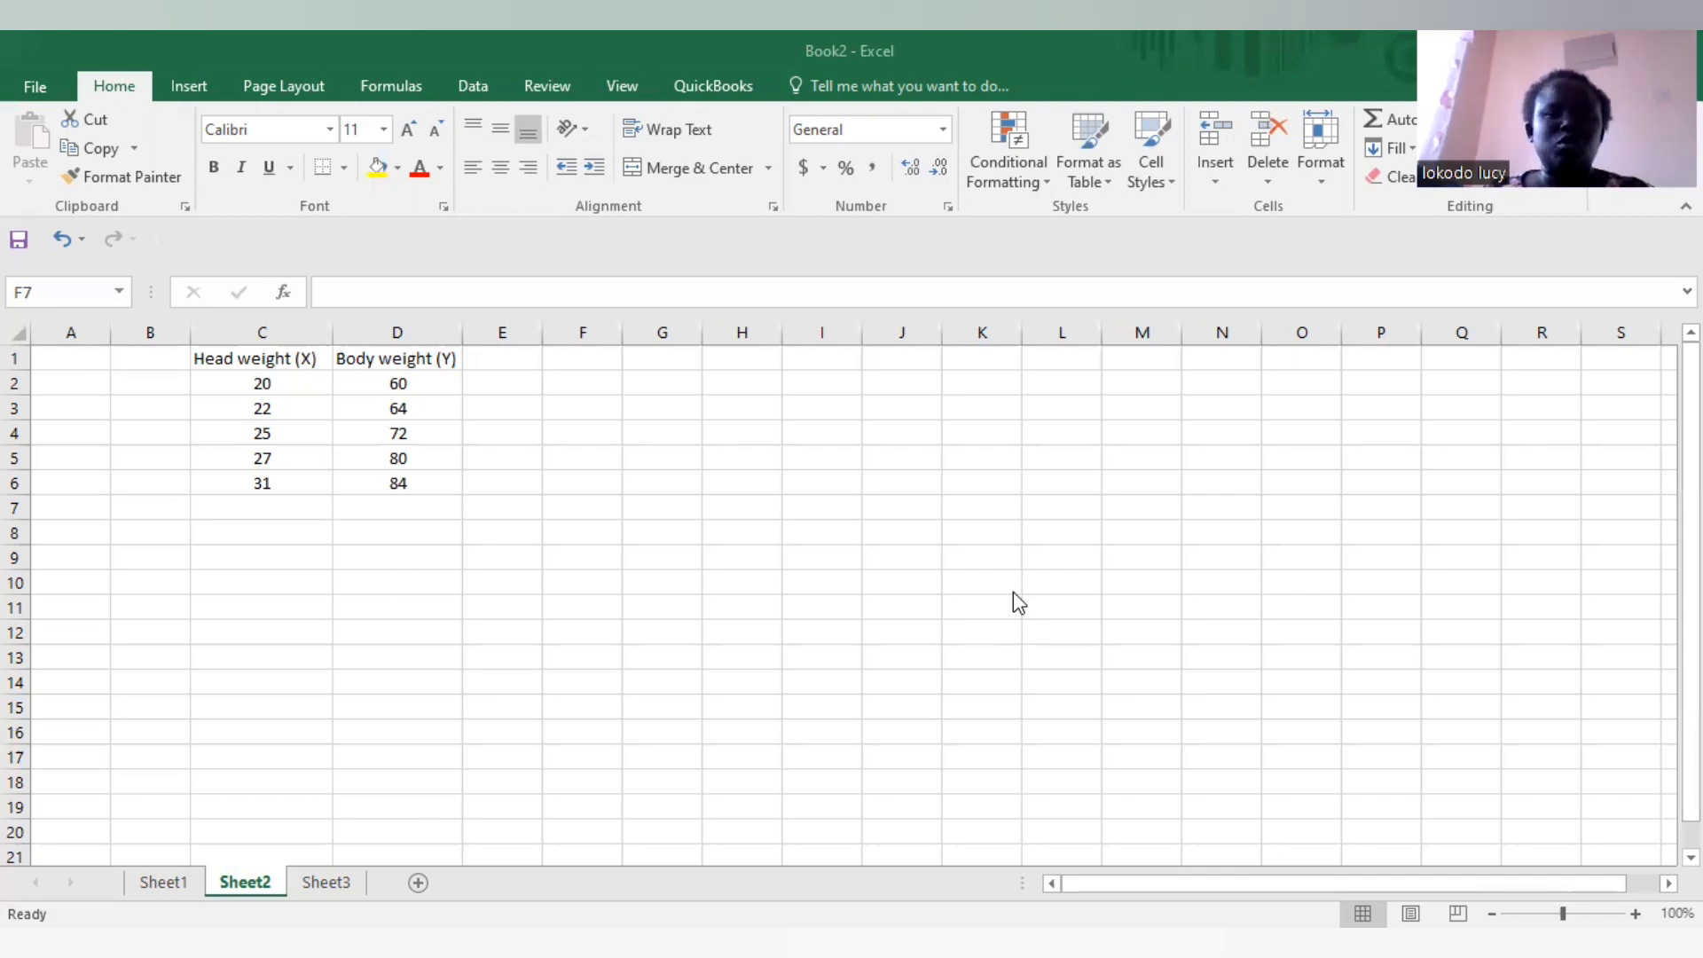
Enable the Analysis ToolPak in the list of available Excel Add-ins from the program options.
click(32, 83)
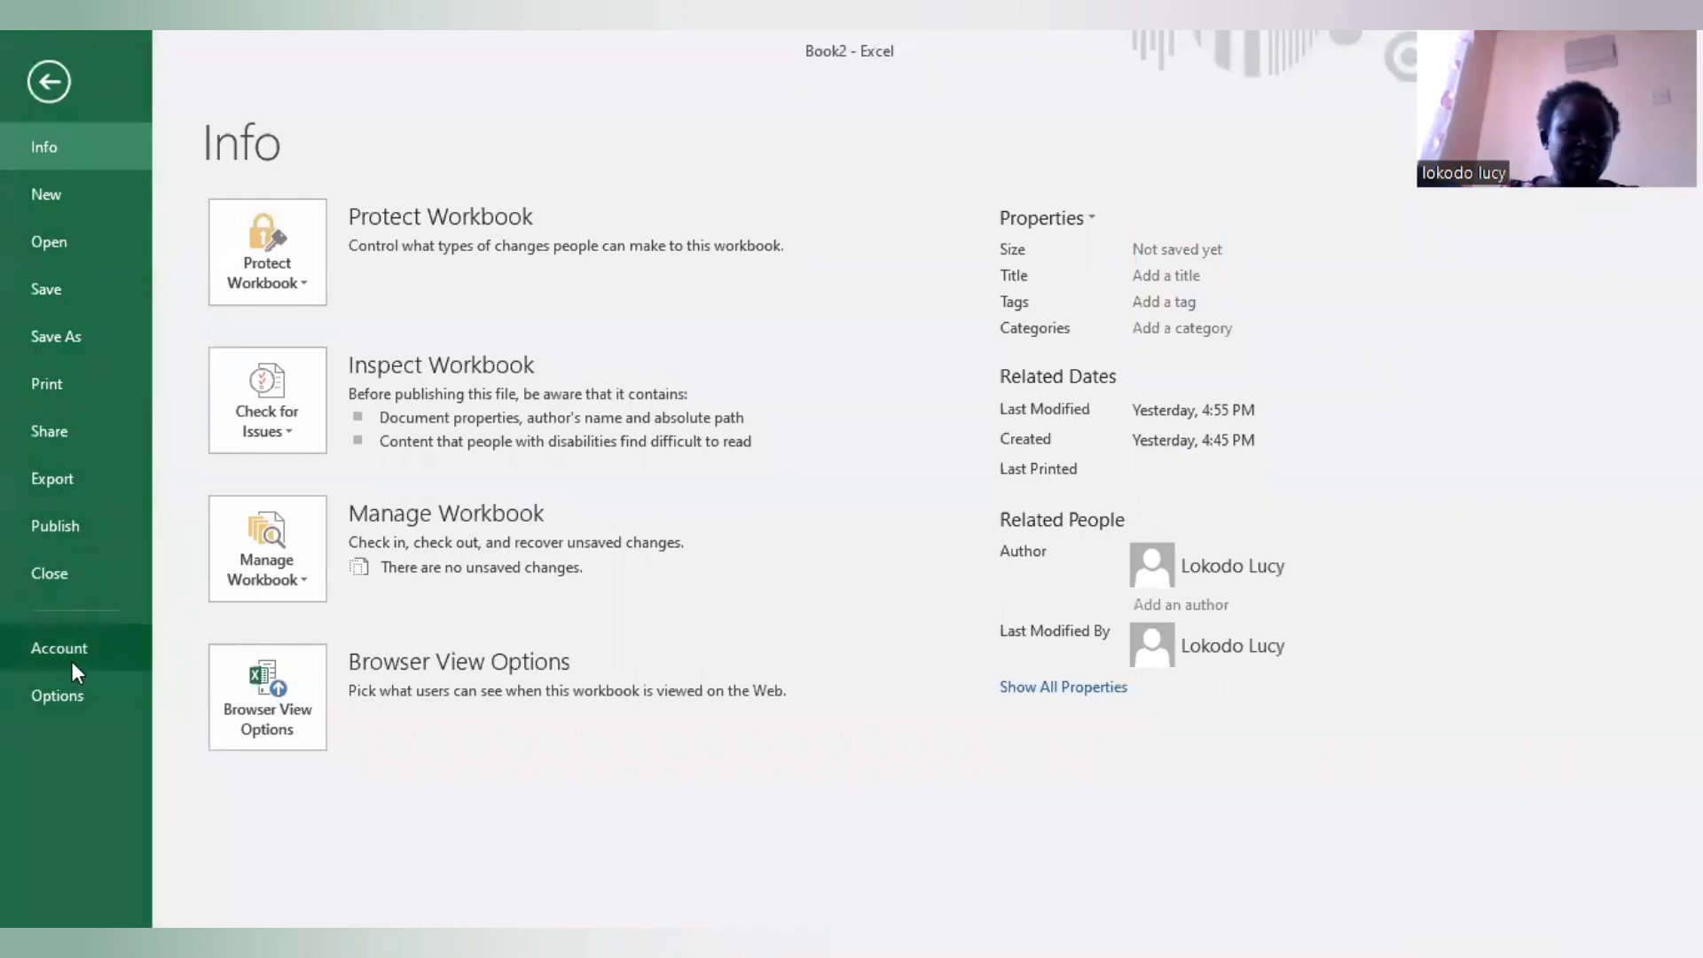
click(68, 684)
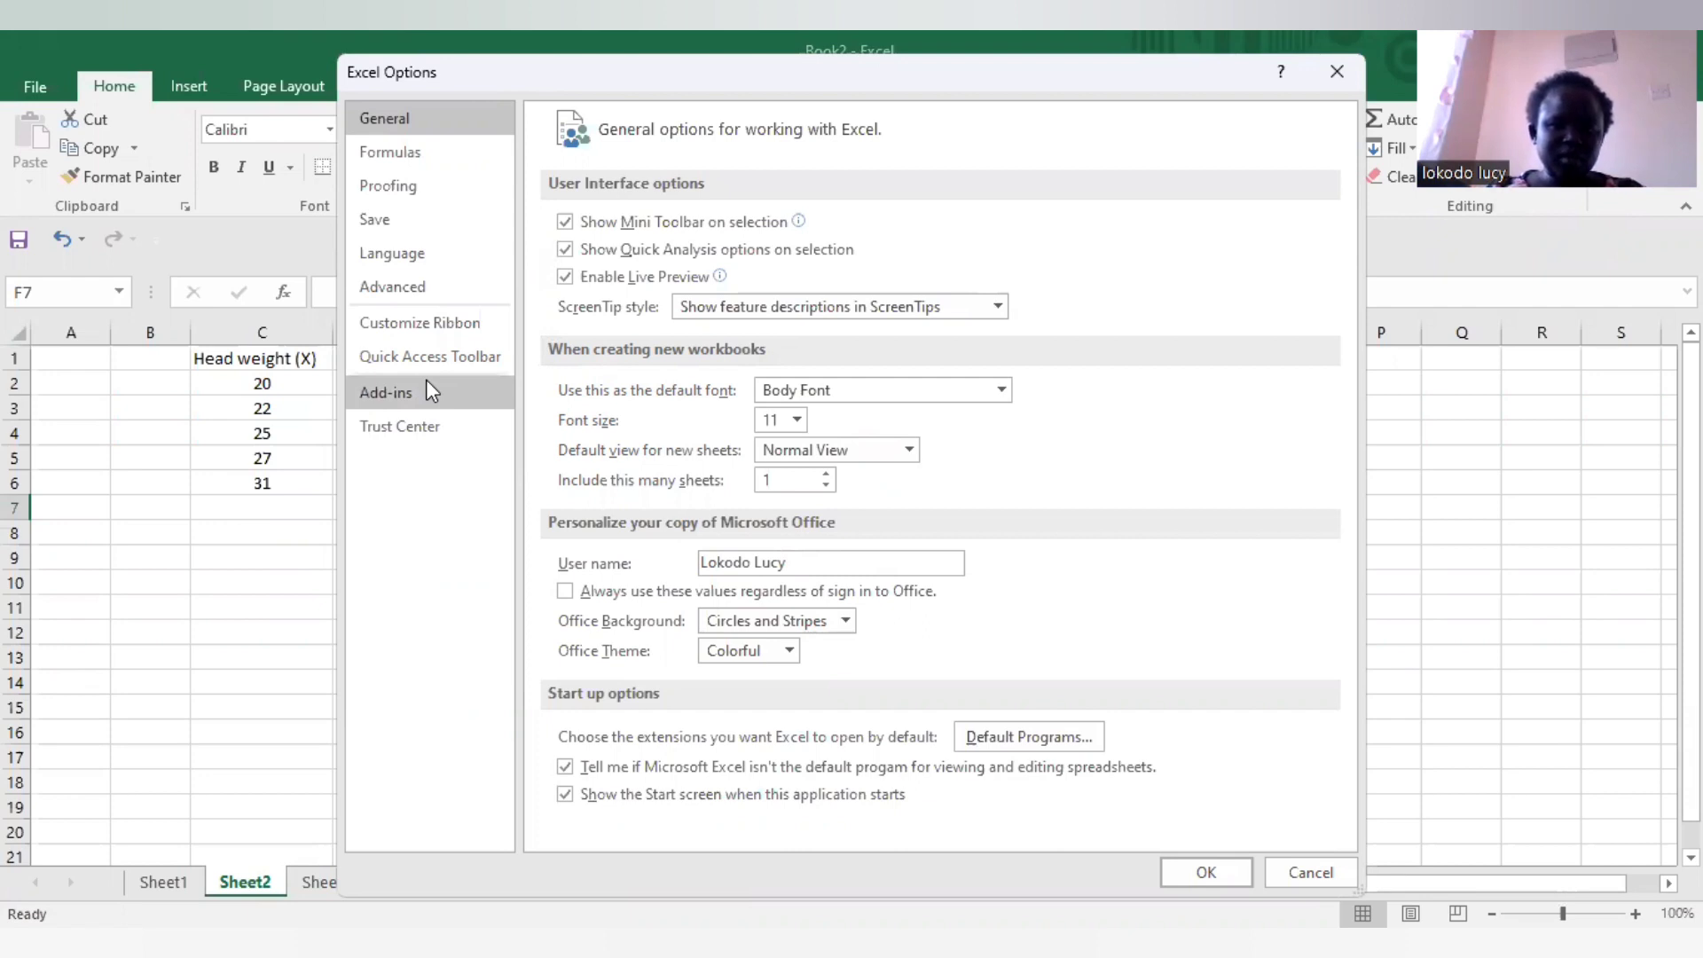
click(372, 401)
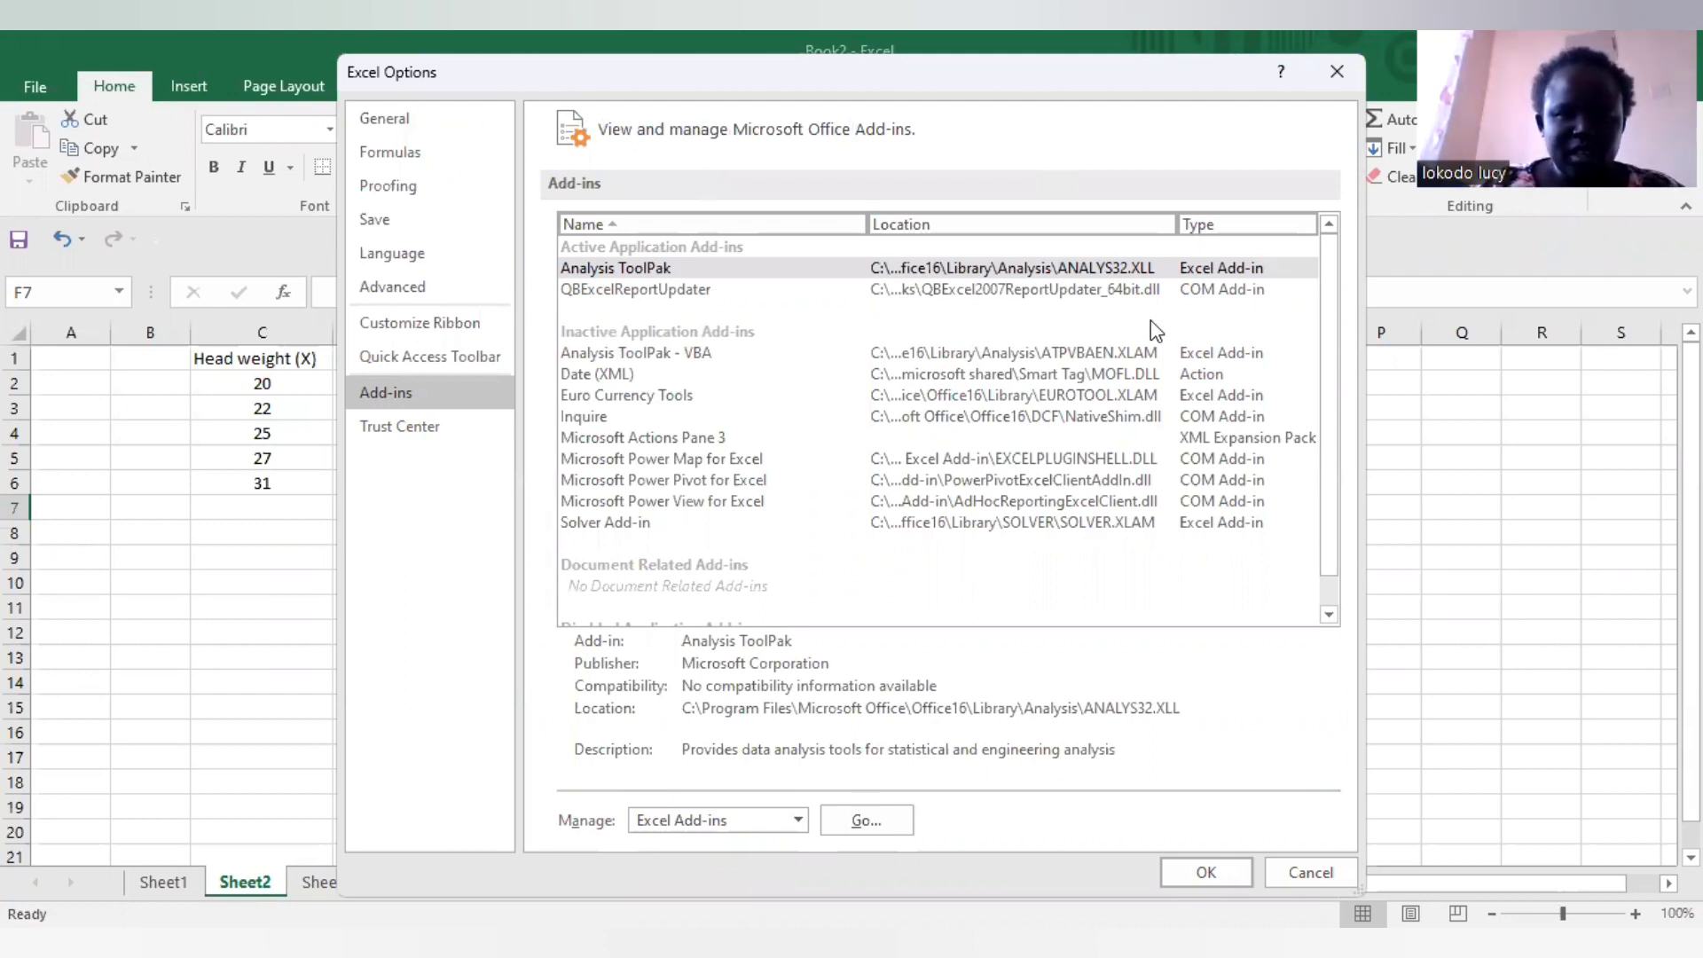
click(699, 270)
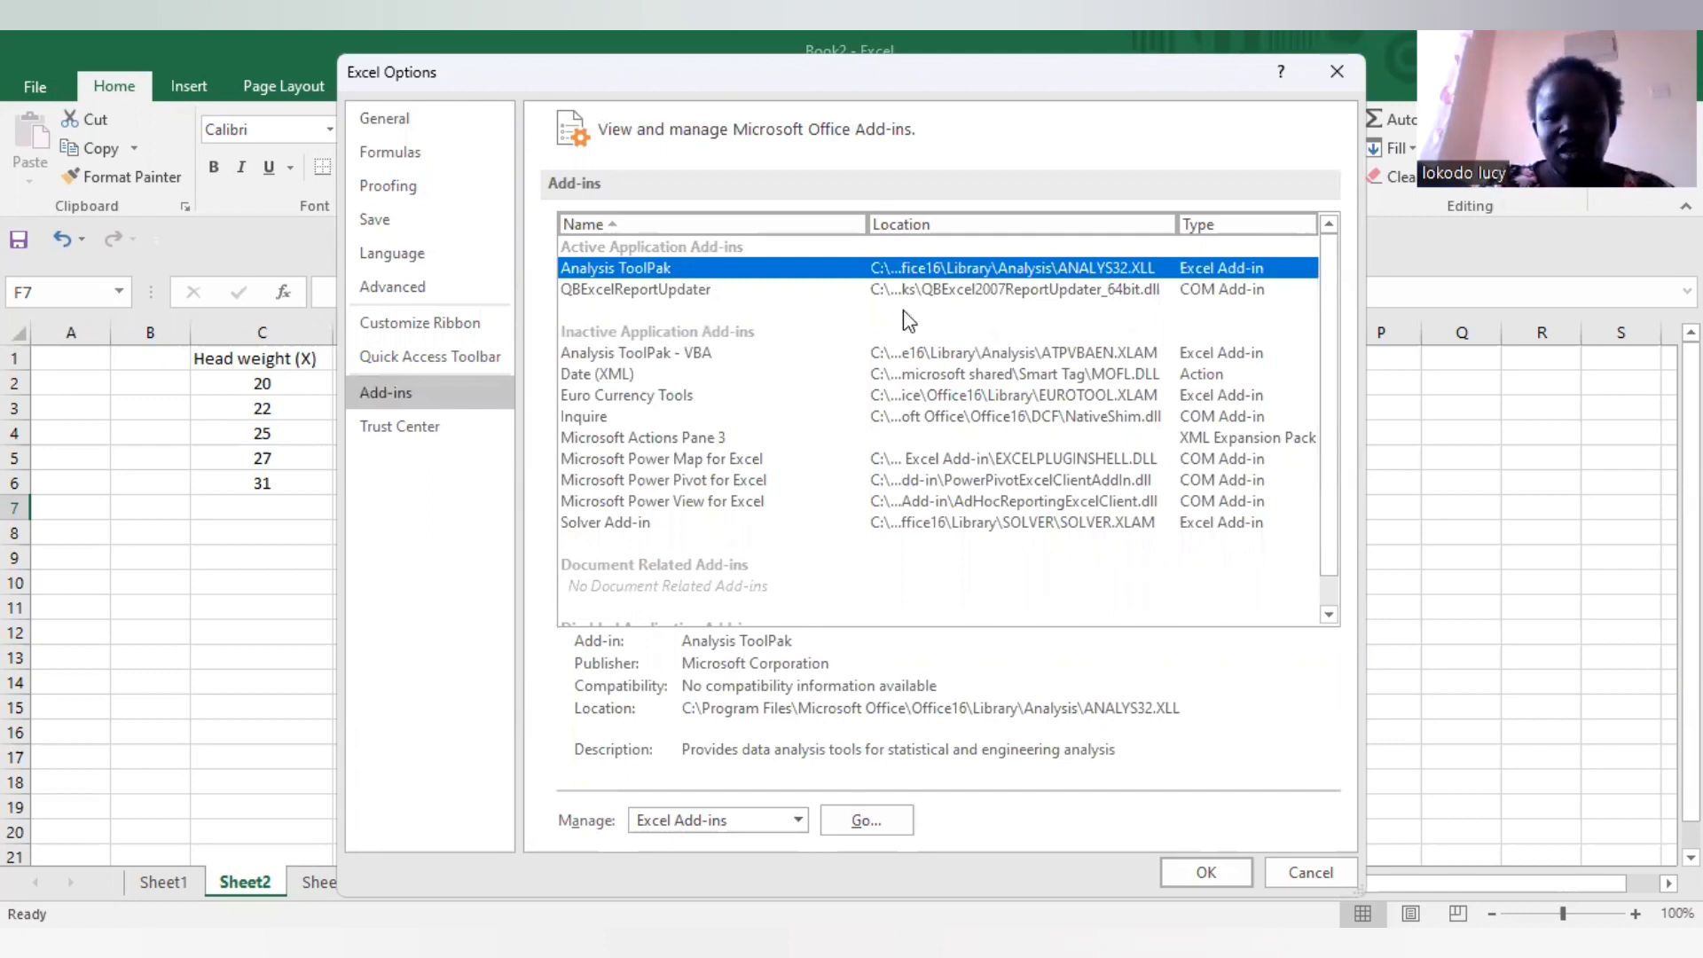
click(796, 821)
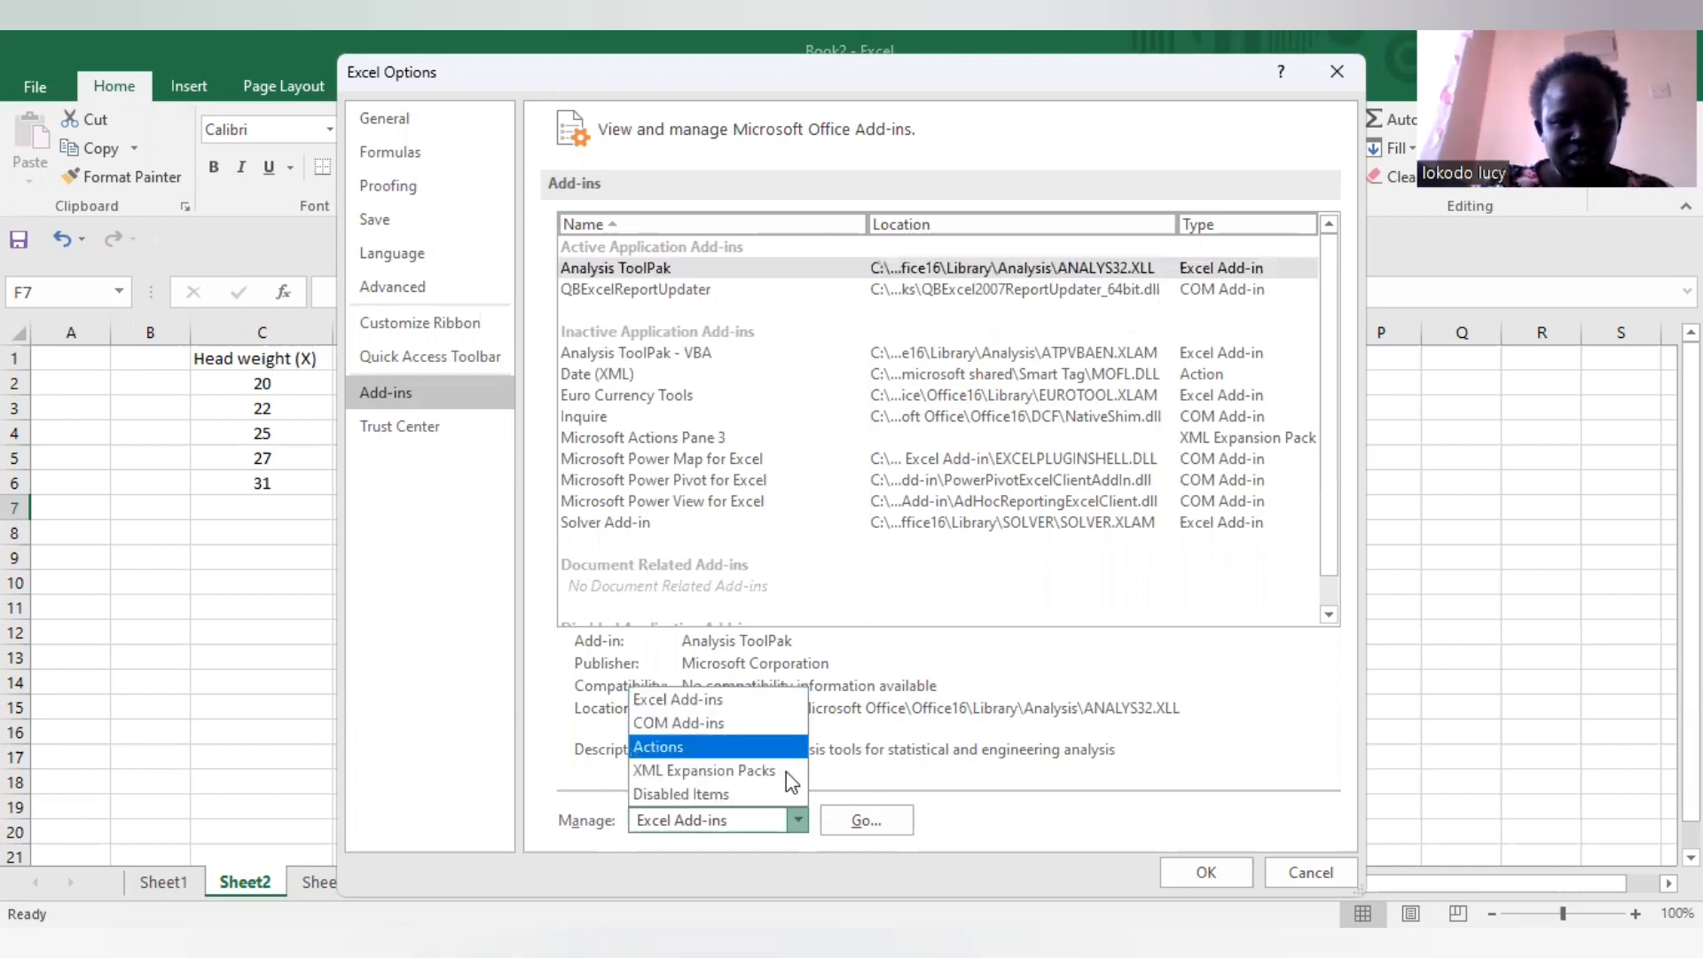
click(761, 701)
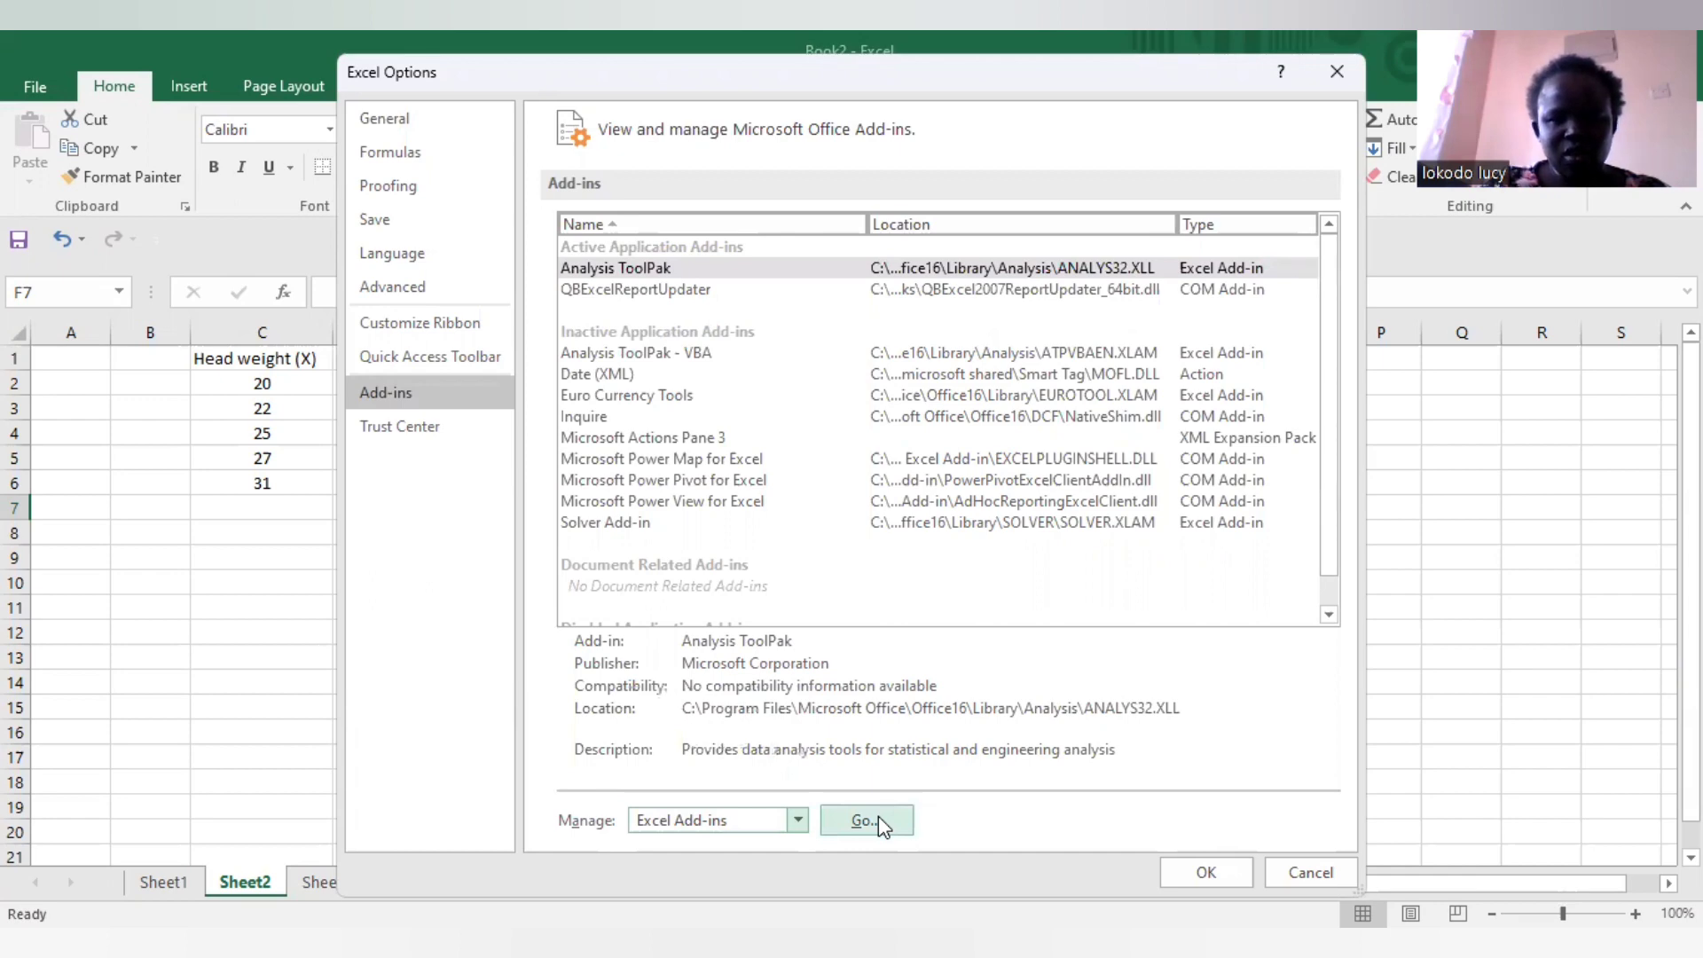
click(878, 816)
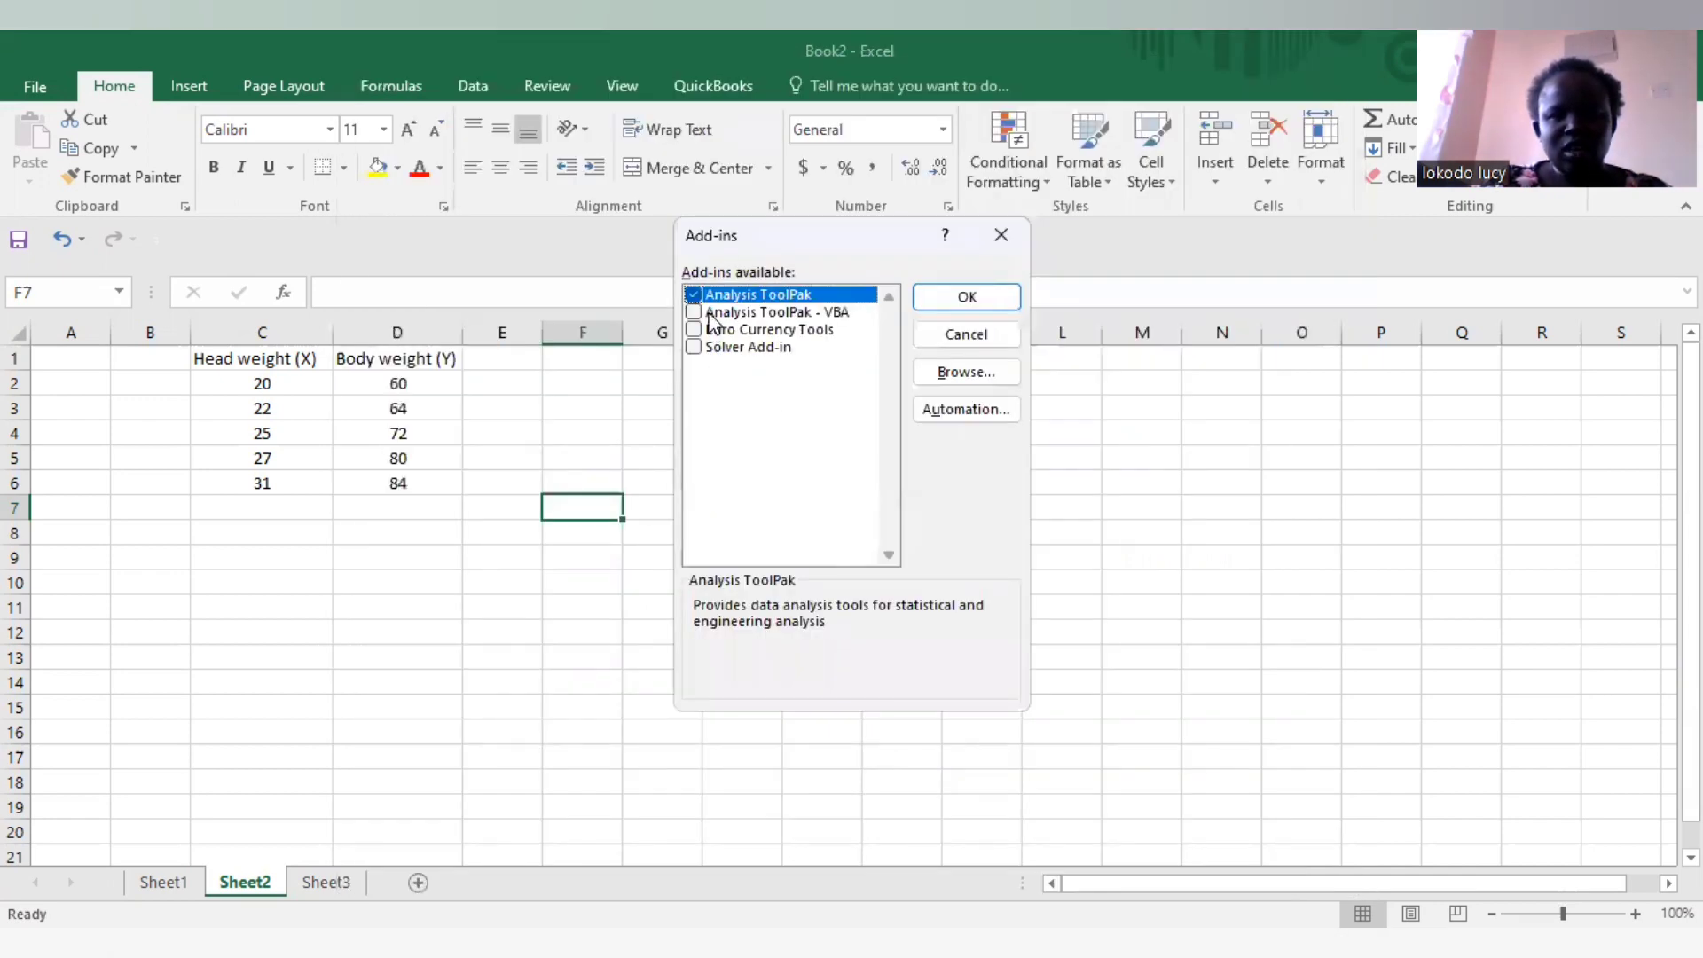
click(692, 298)
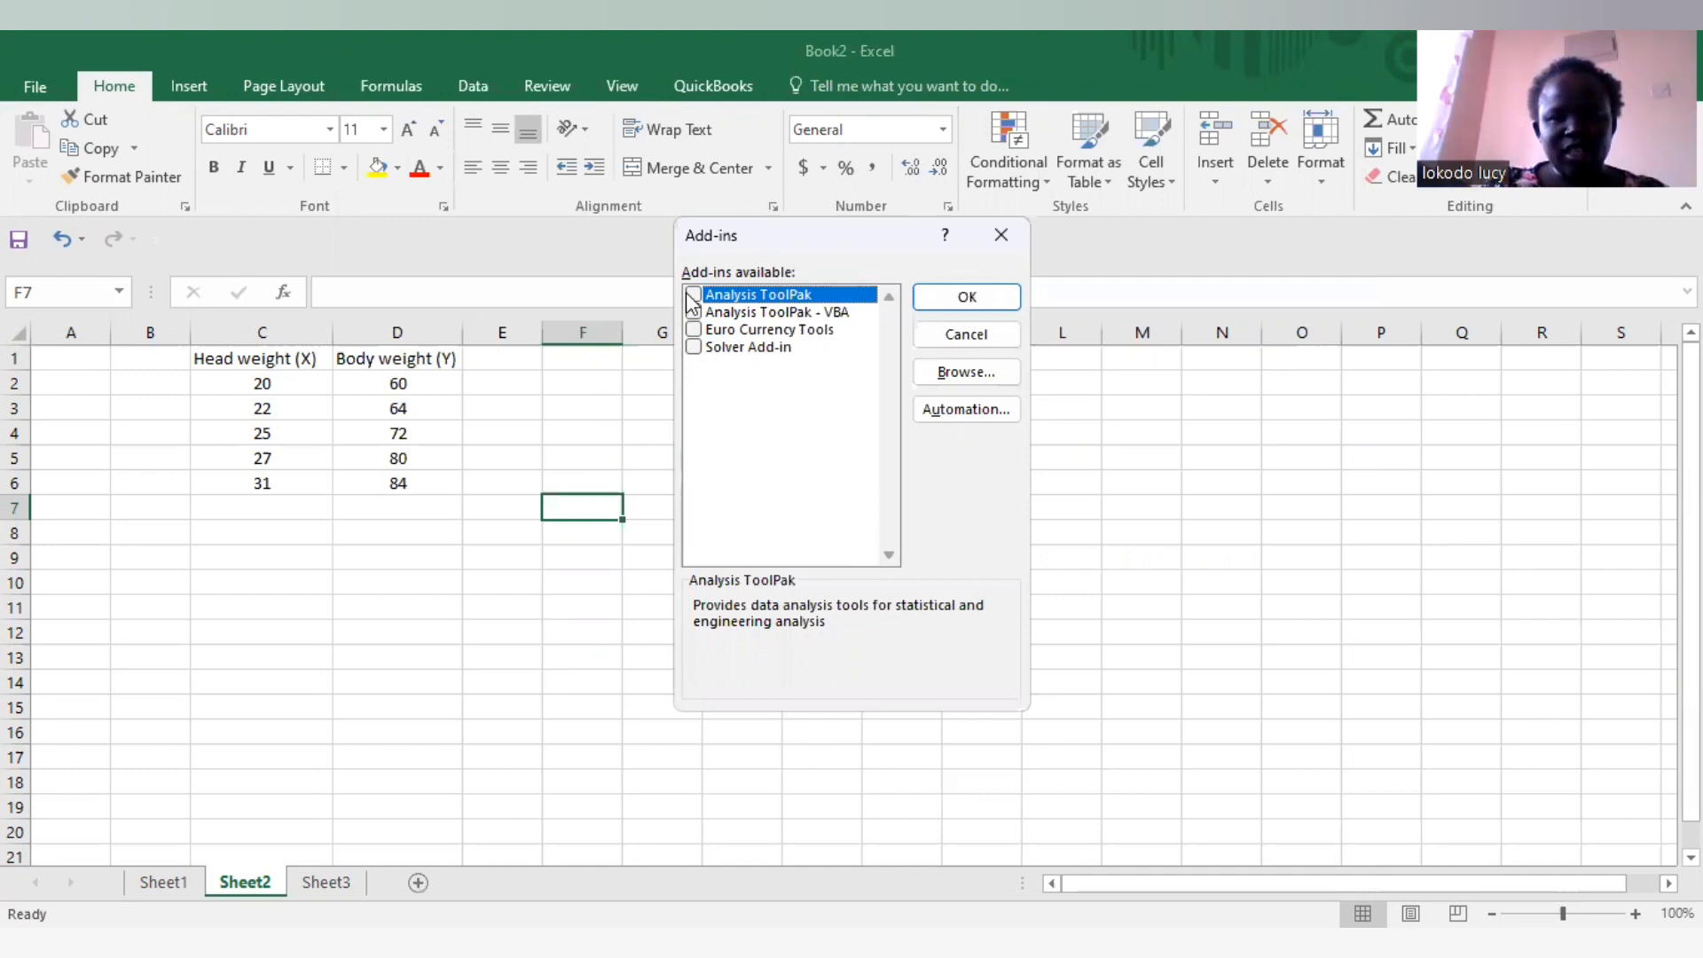
click(692, 298)
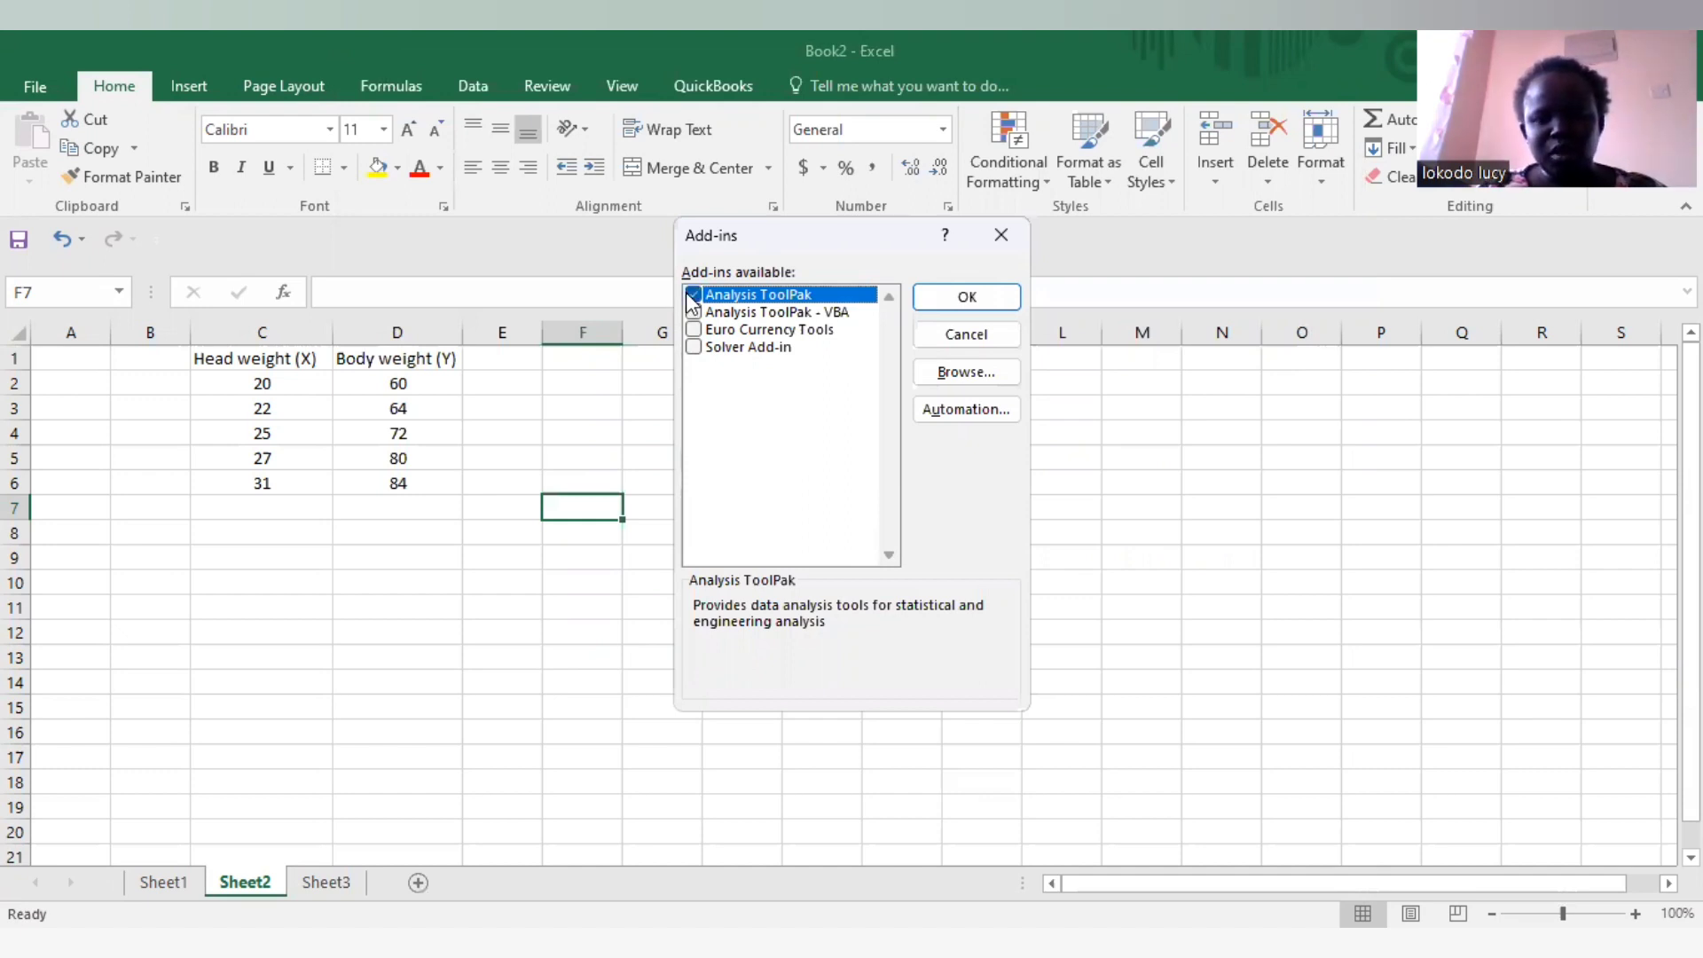
click(934, 302)
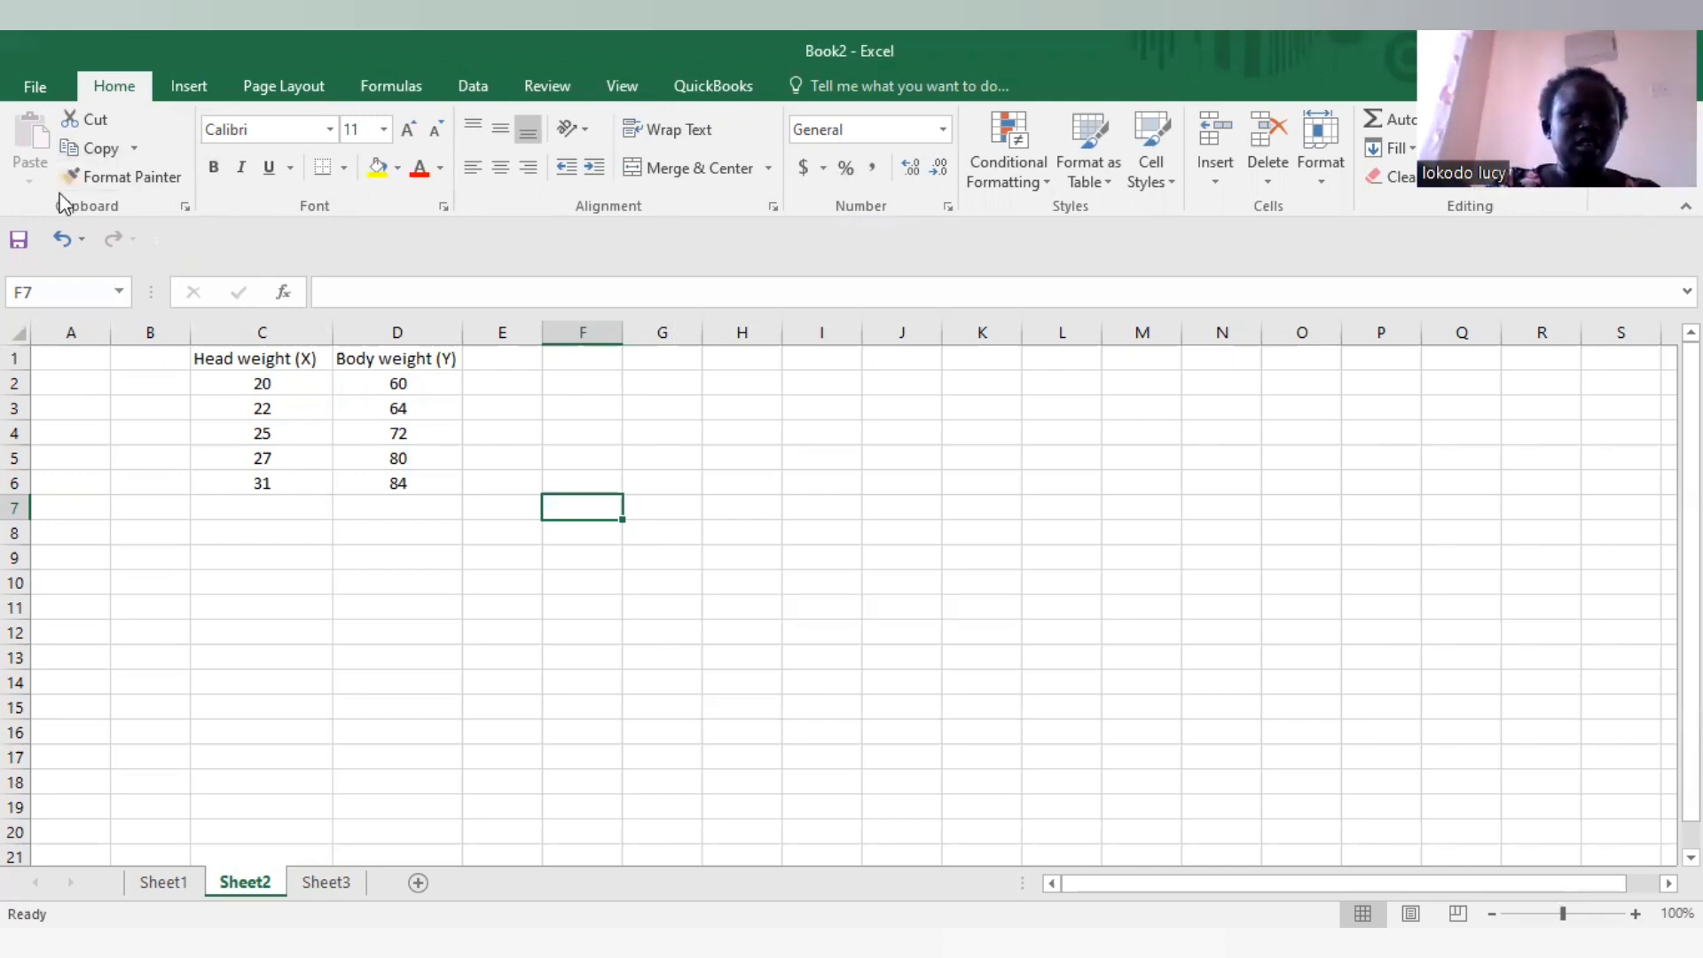
On Sheet3, set up a Correlation analysis of range B2:C7, grouped by columns, with labels in the first row.
click(463, 87)
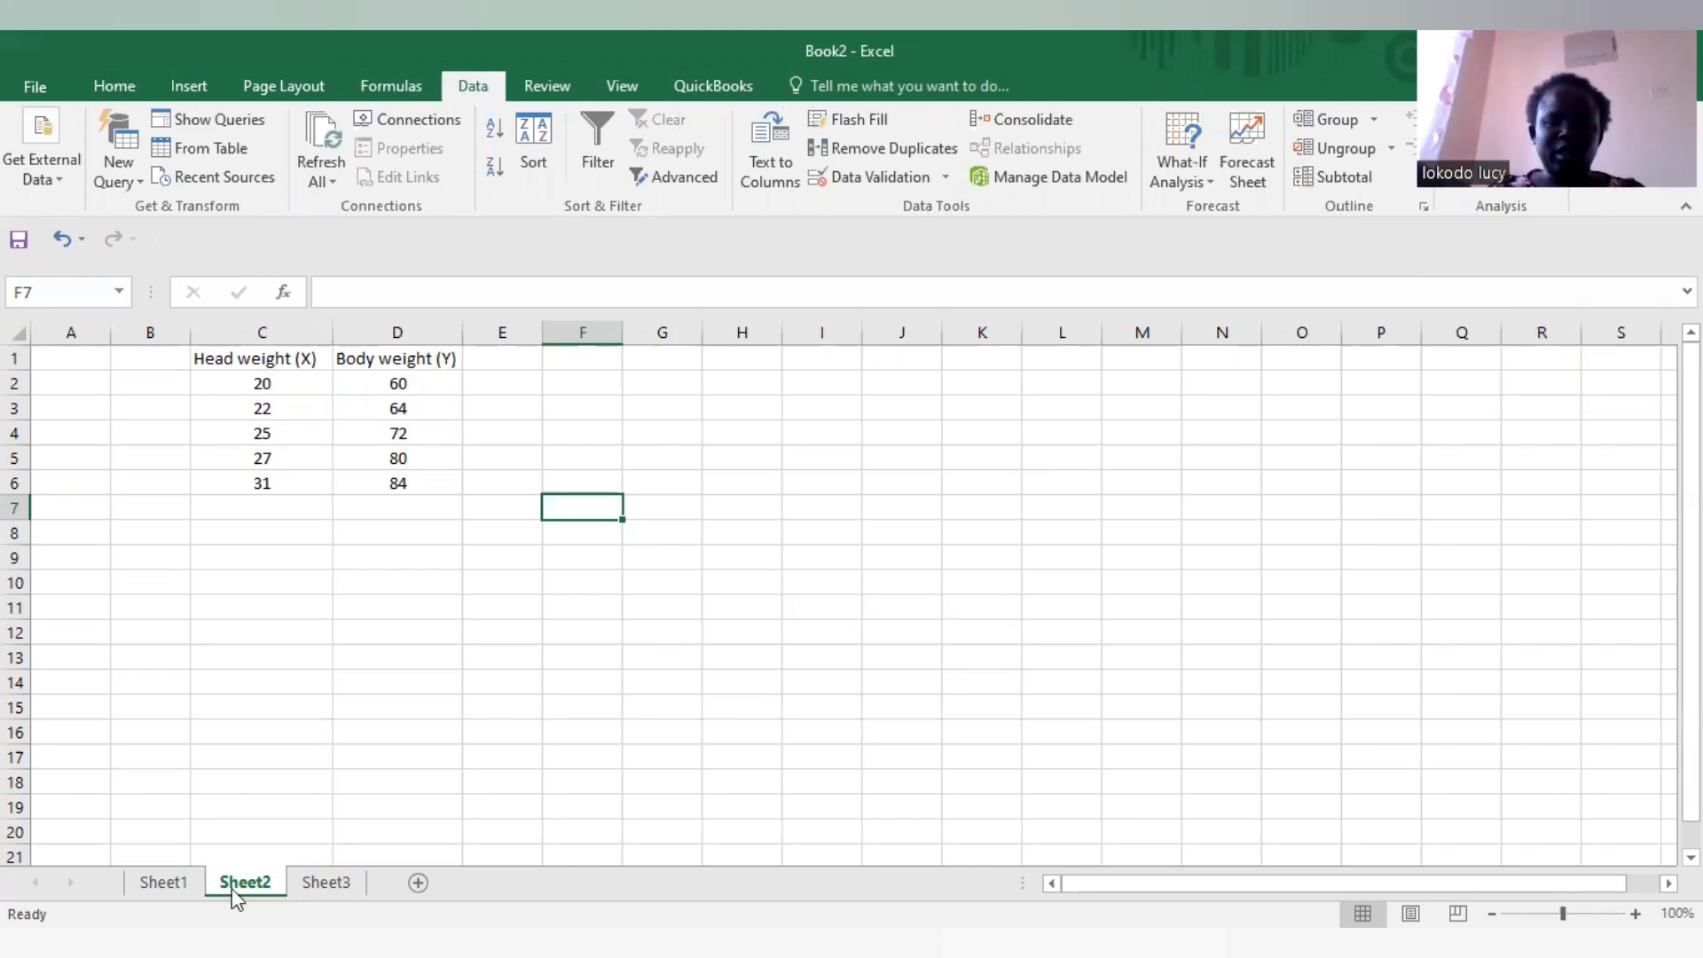
click(345, 882)
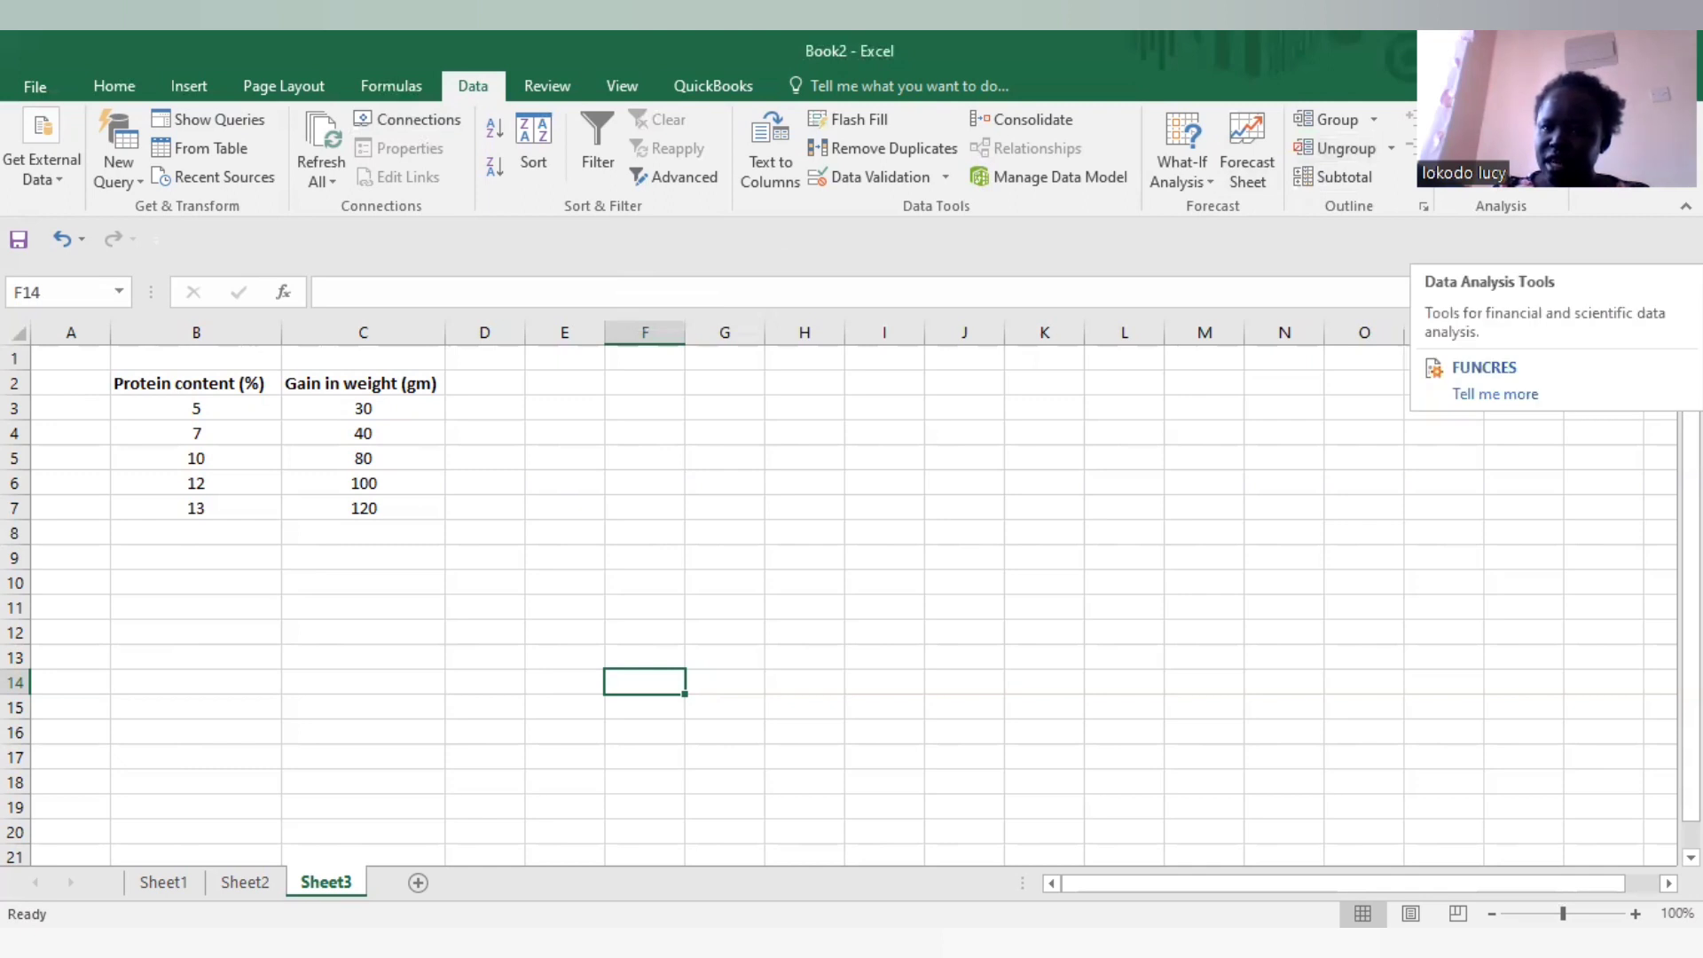
click(1501, 120)
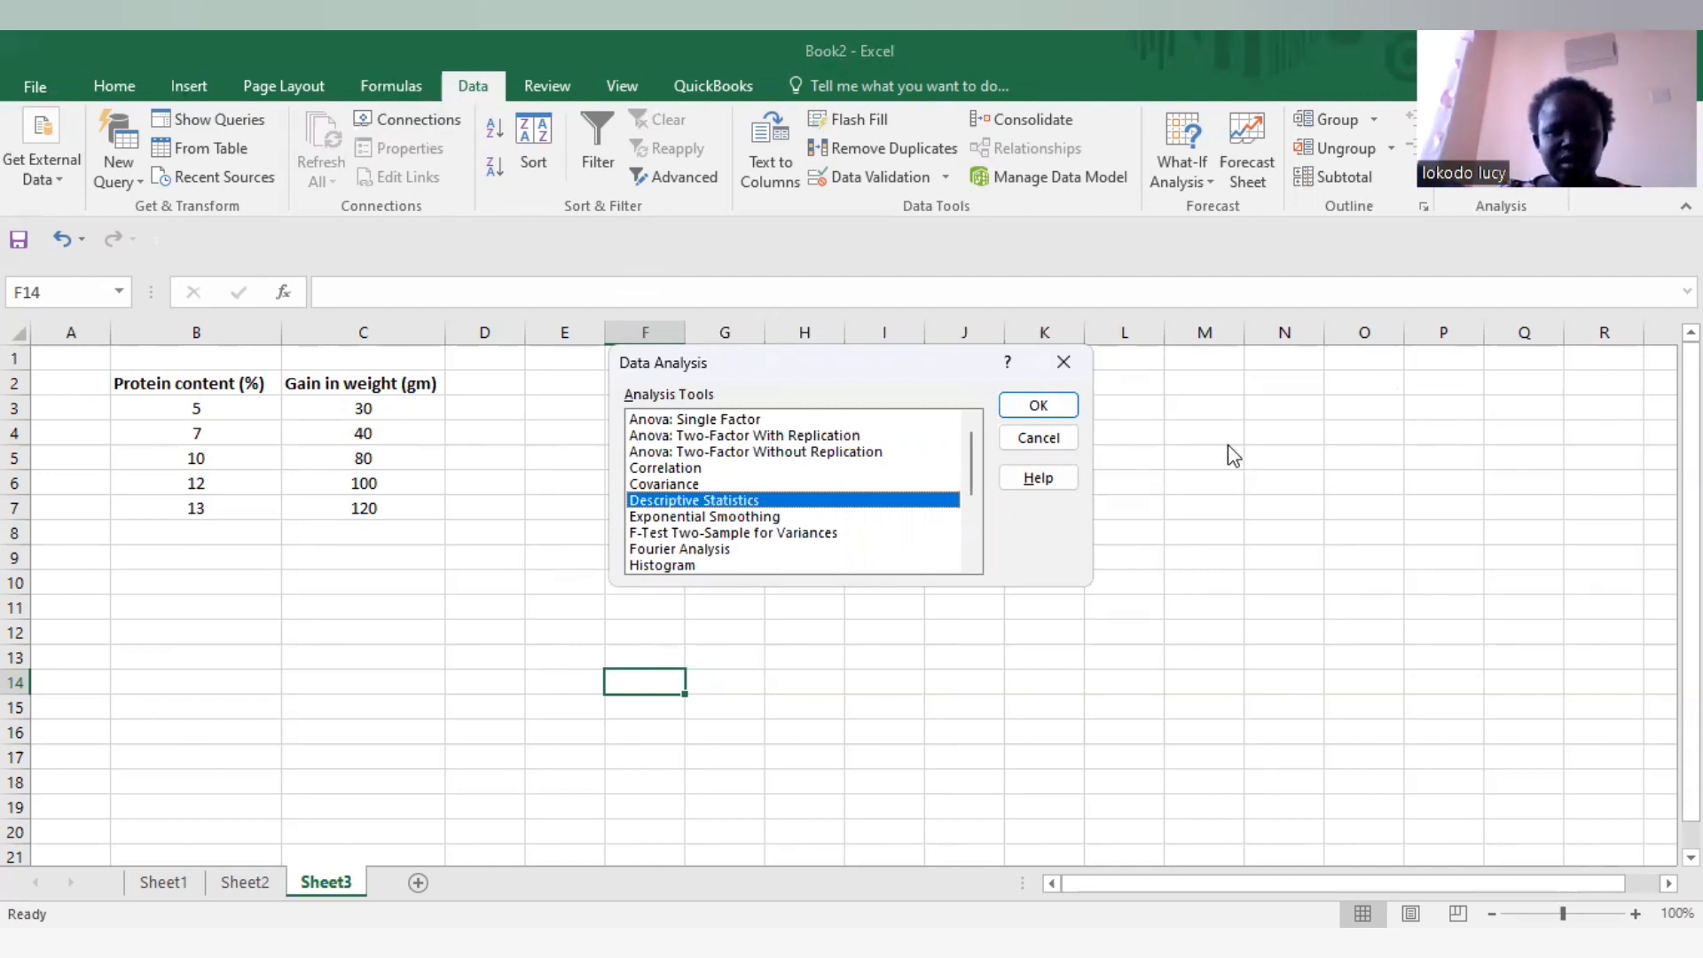
click(684, 468)
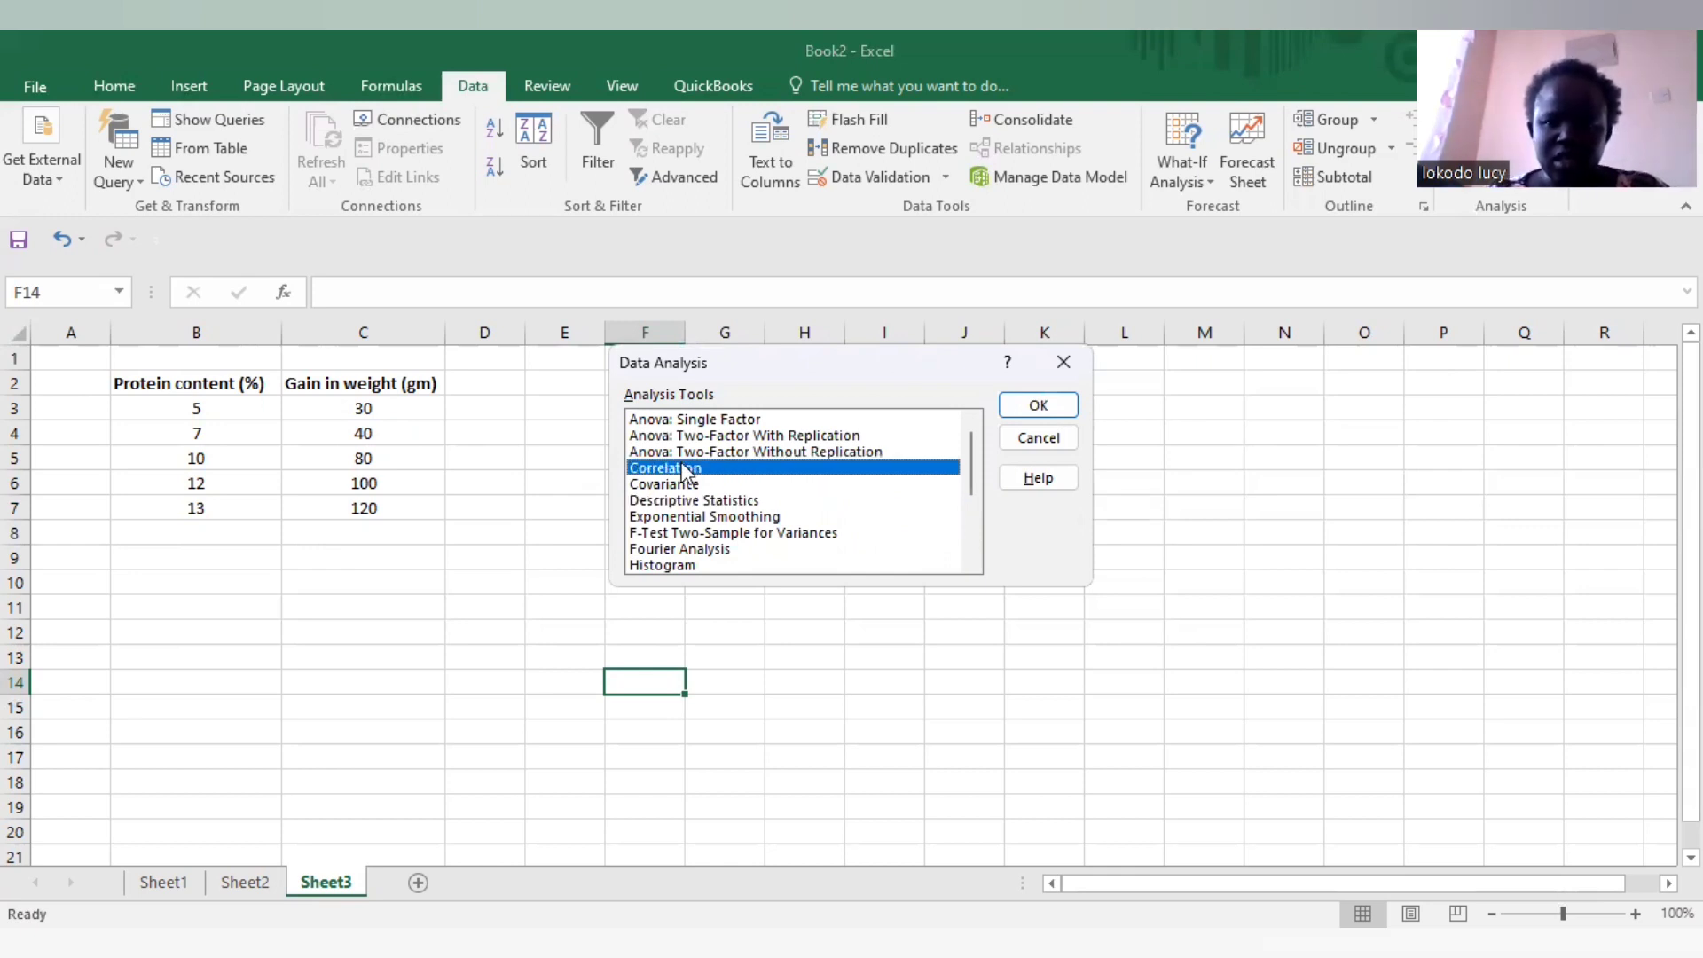
click(1034, 406)
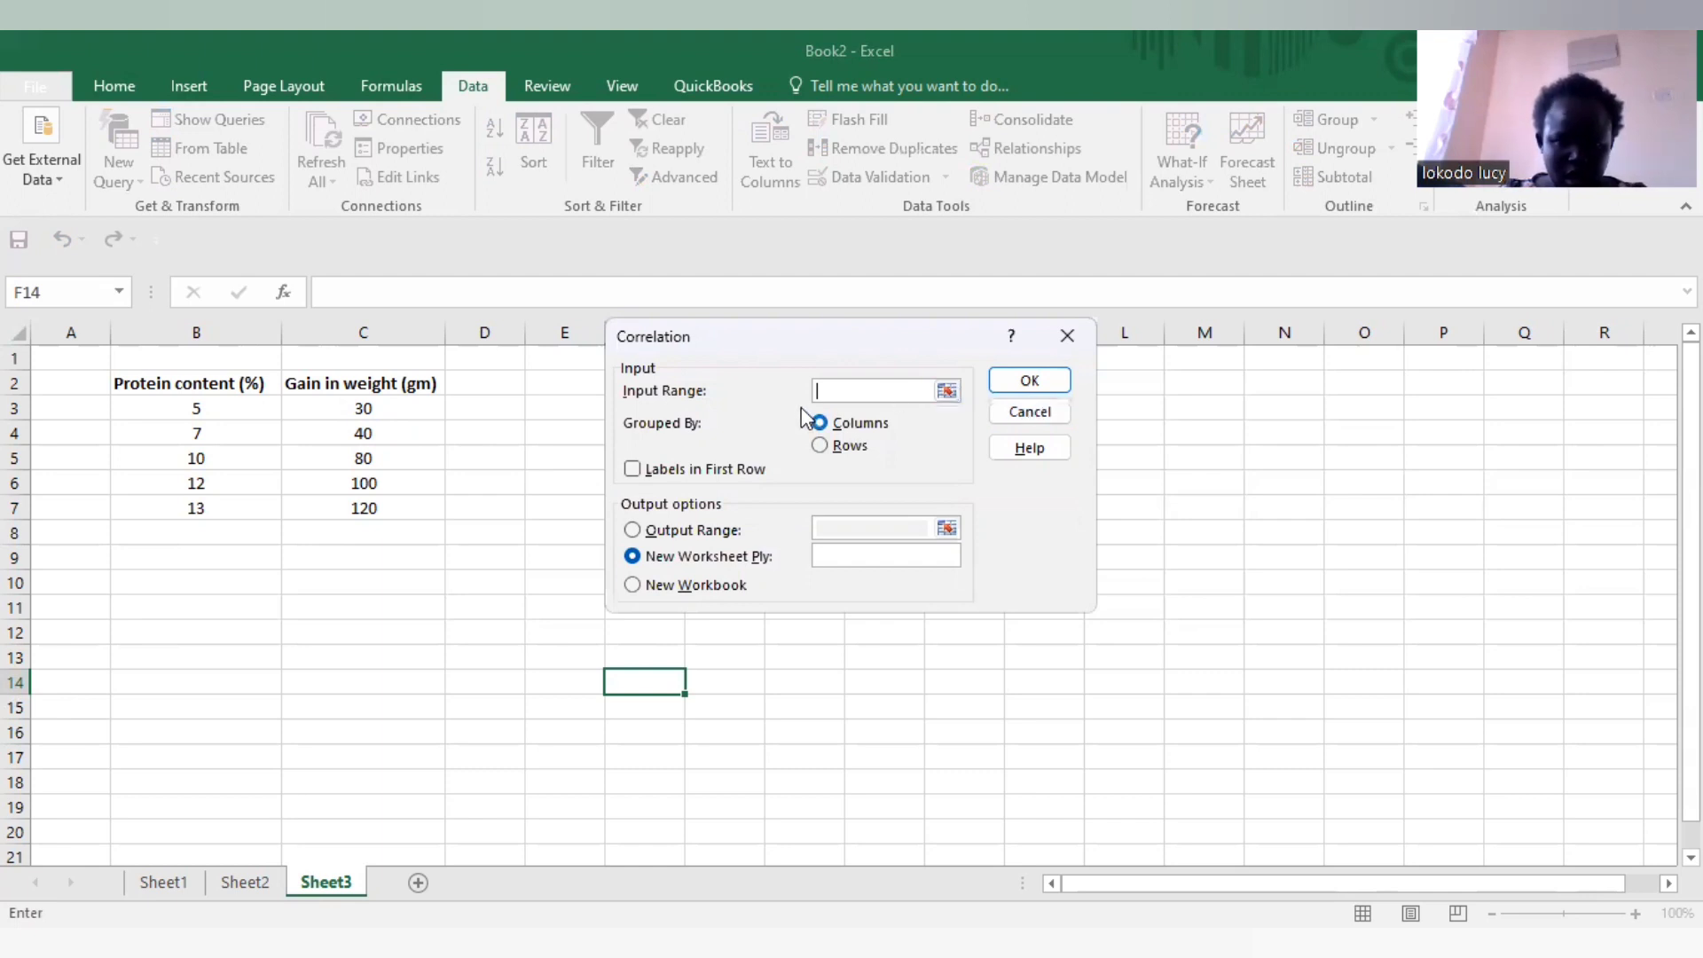
click(168, 390)
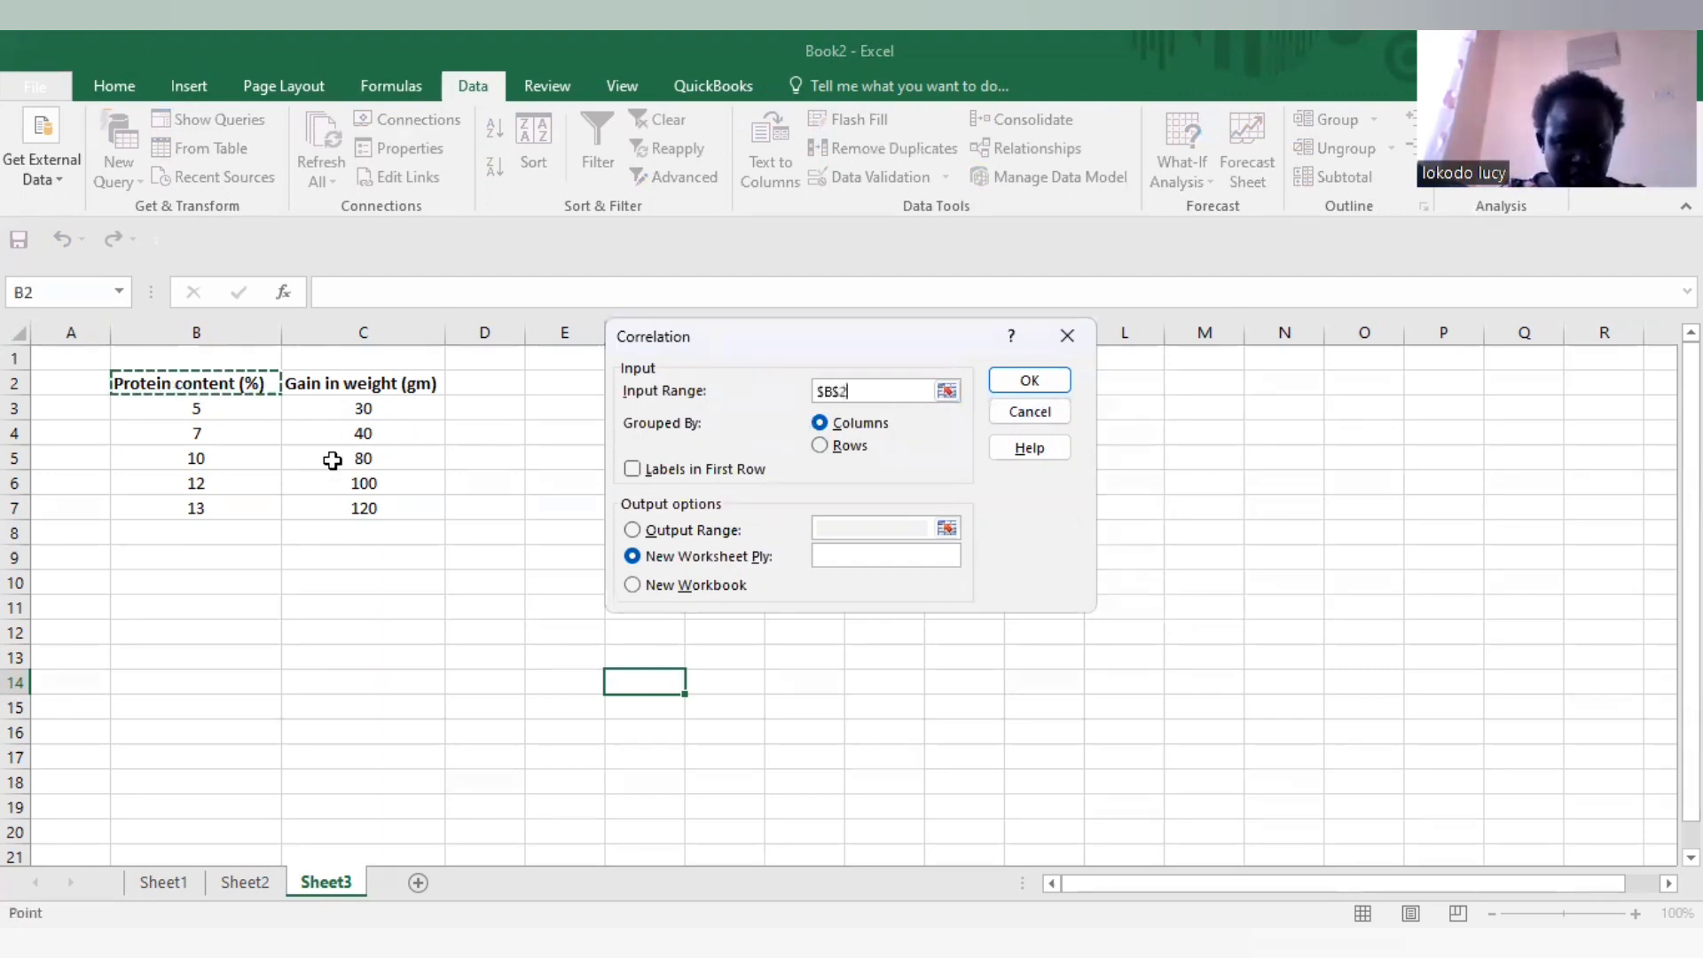
shift+click(327, 503)
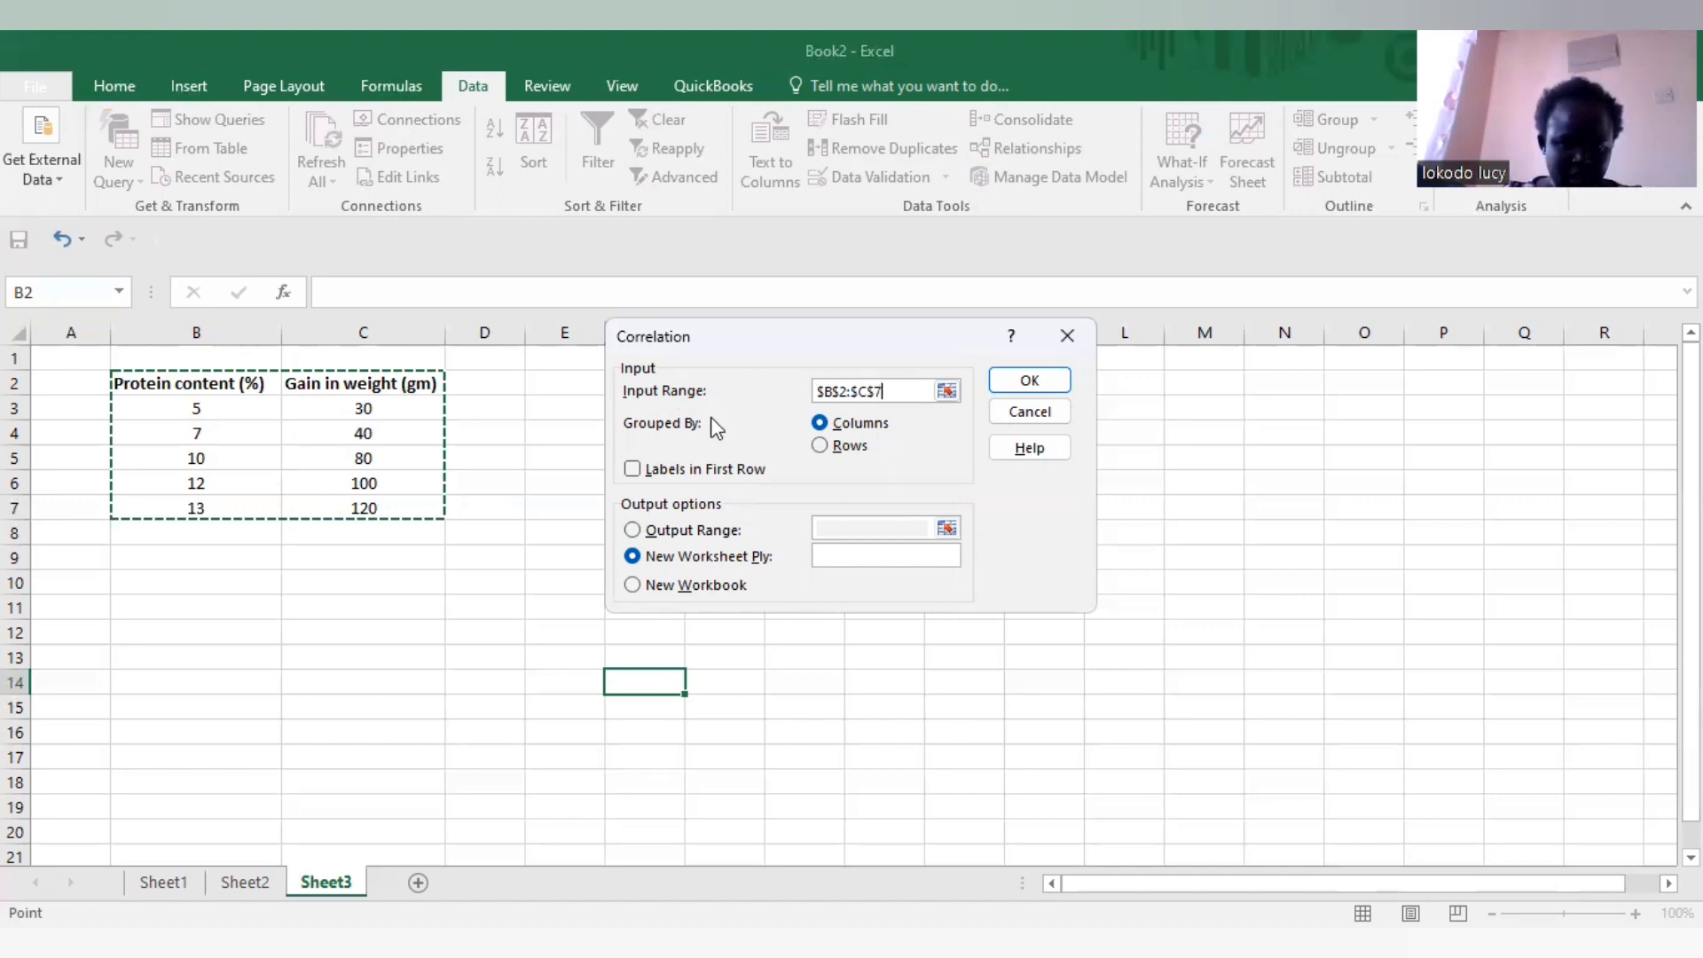
click(820, 431)
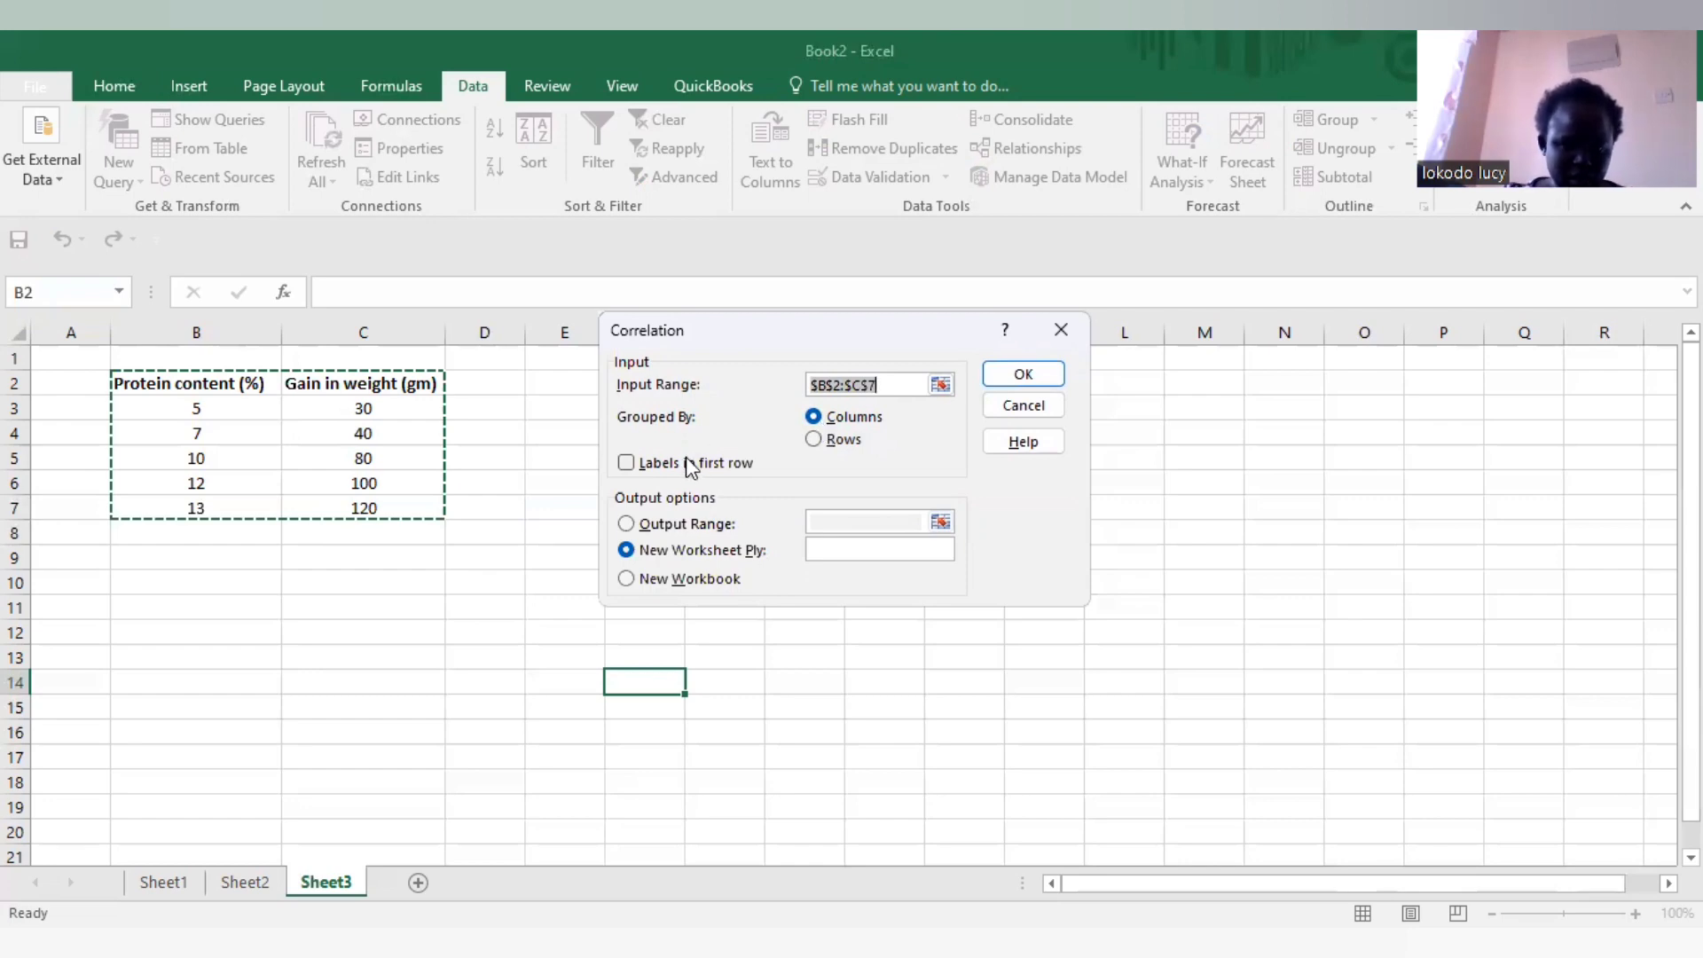
click(627, 465)
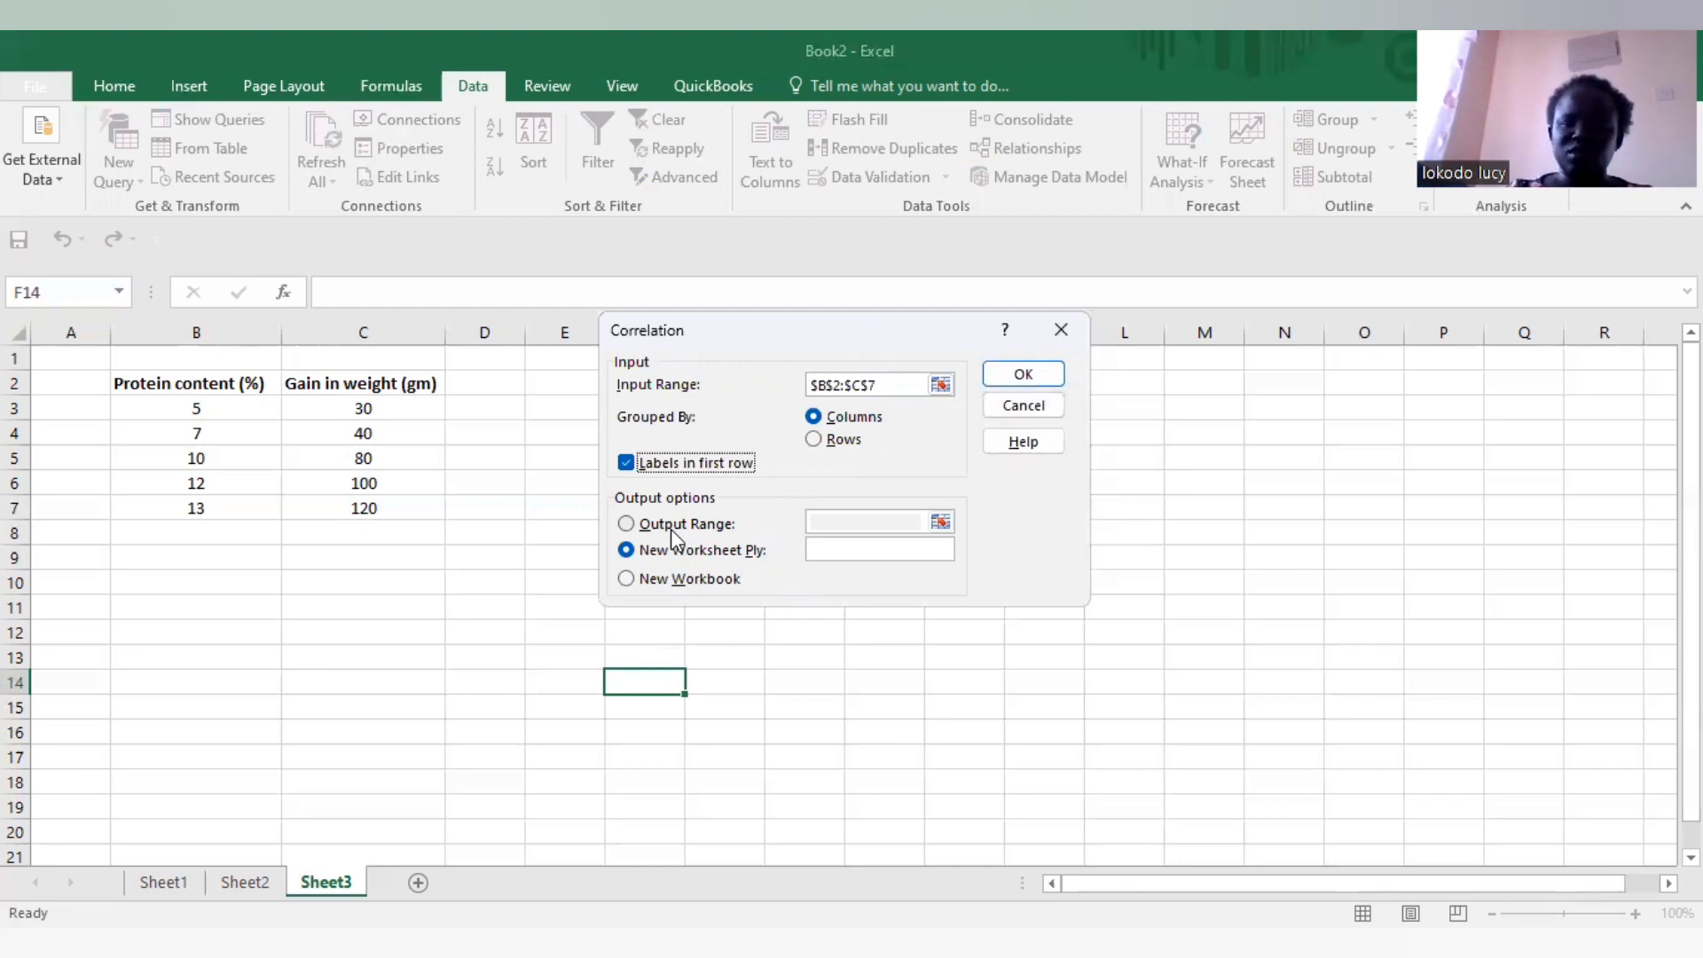
Set the correlation output range to cell E5 on the same sheet and run the analysis.
click(630, 523)
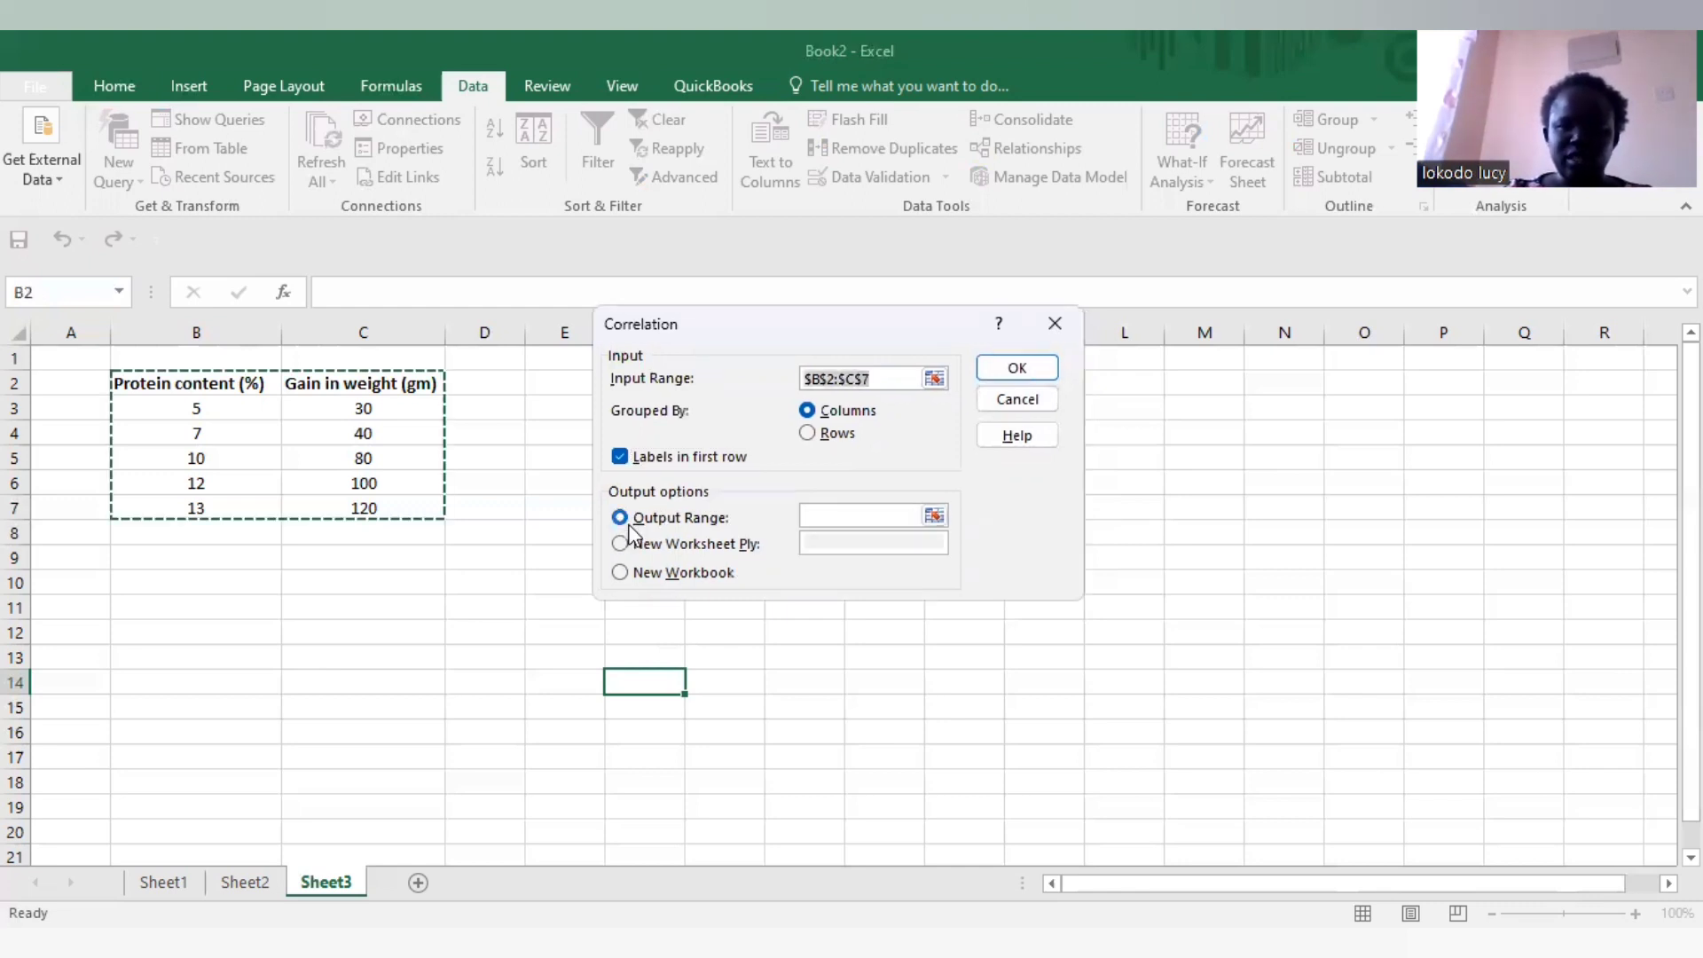
click(848, 514)
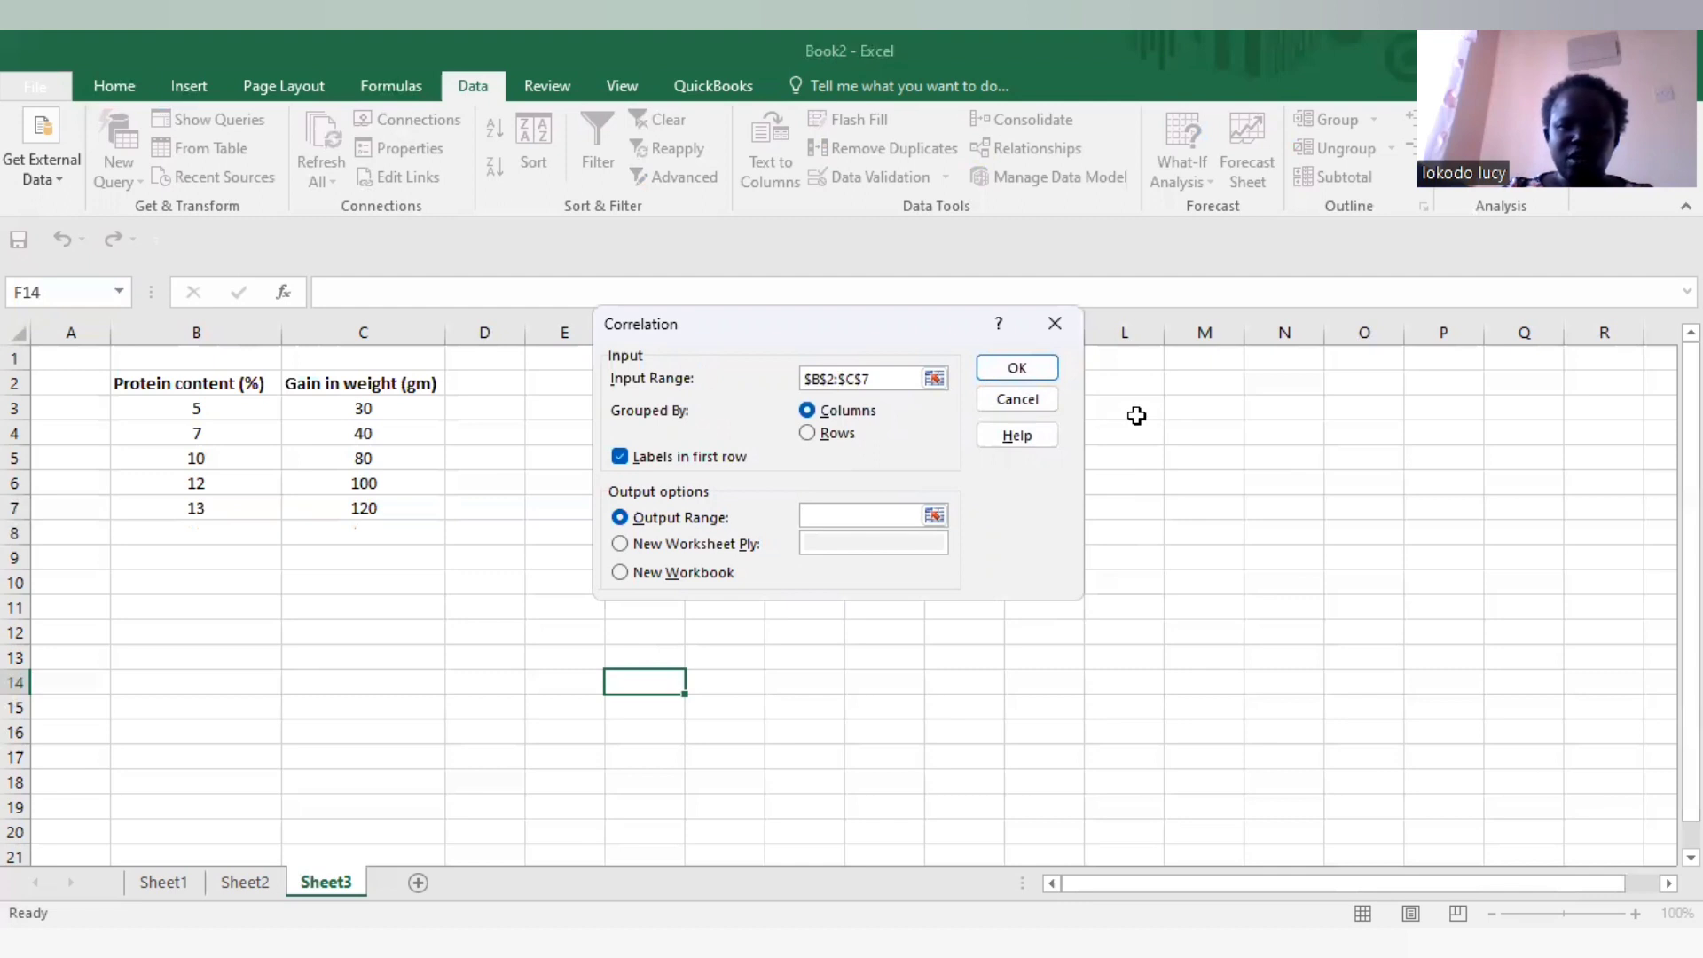
click(551, 454)
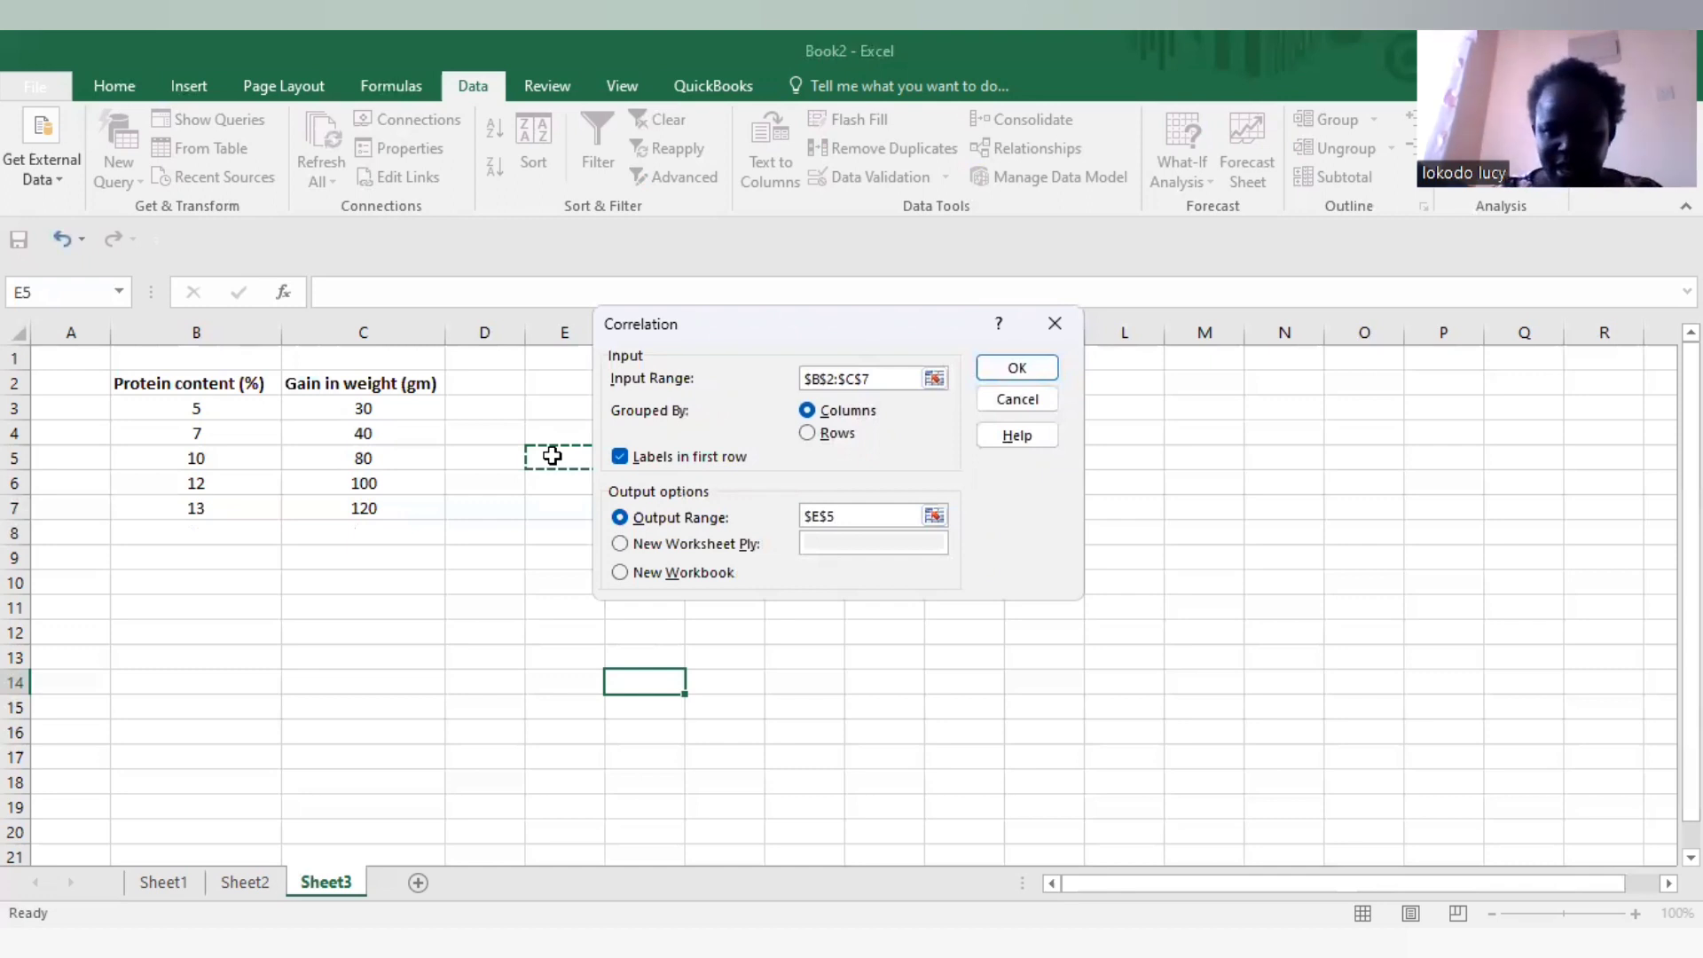
click(1002, 373)
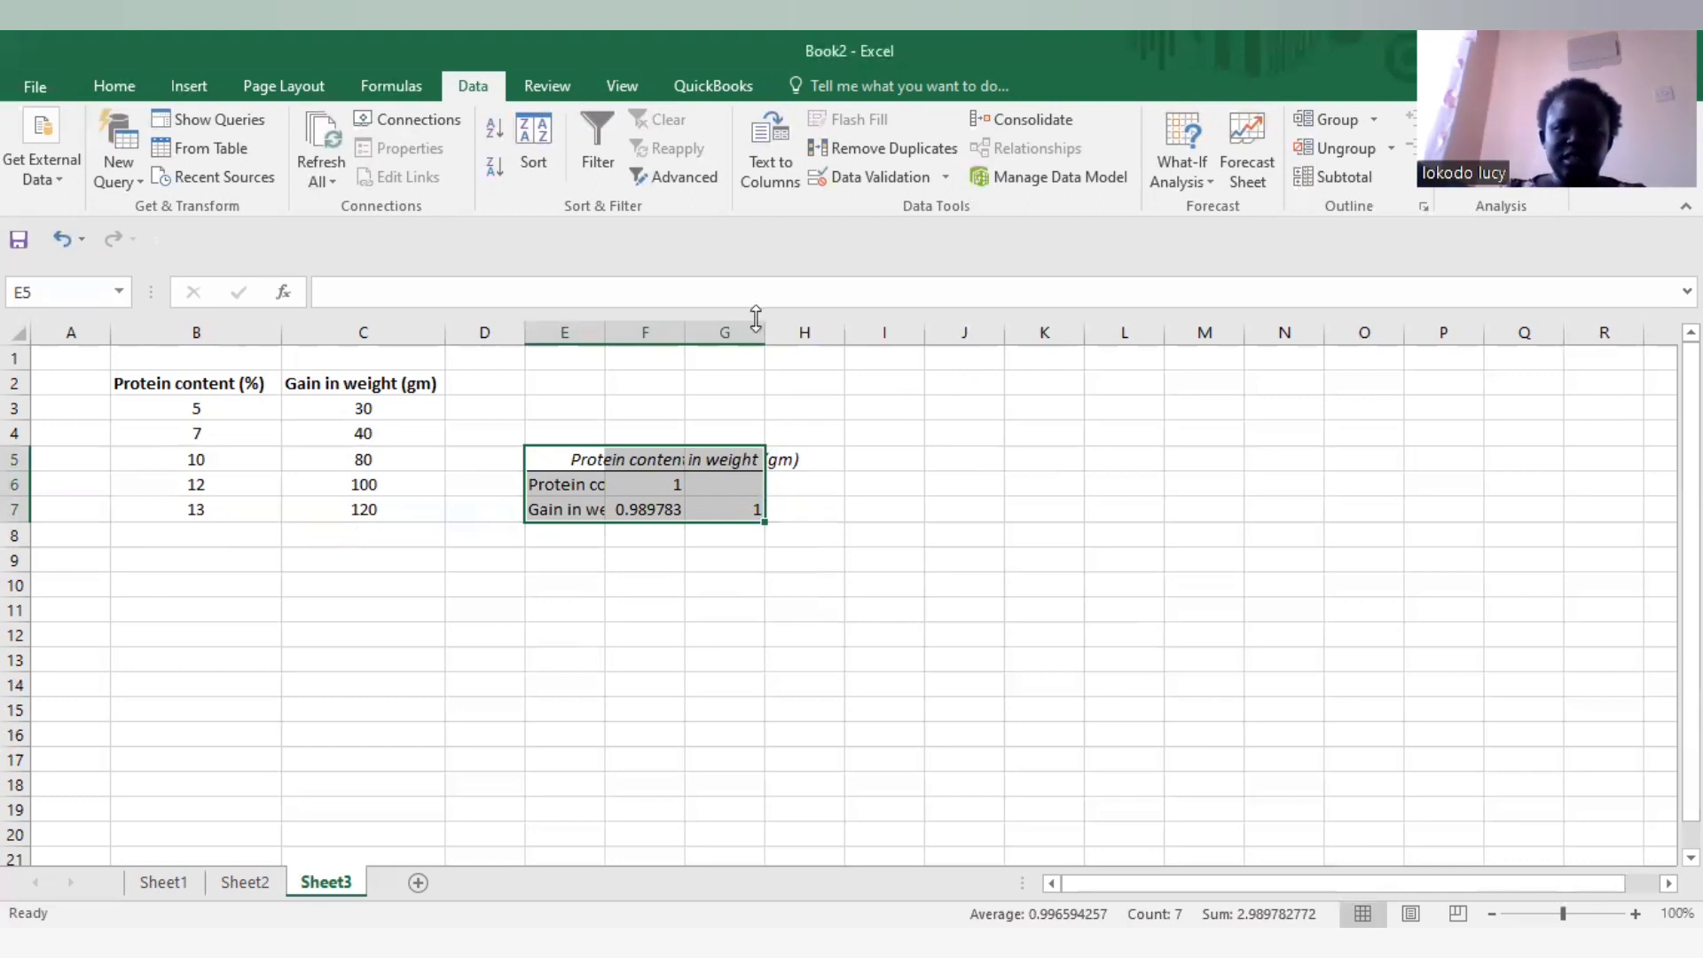
Widen columns G and E and move the correlation results table up so it starts at cell E2.
drag(765, 326, 832, 326)
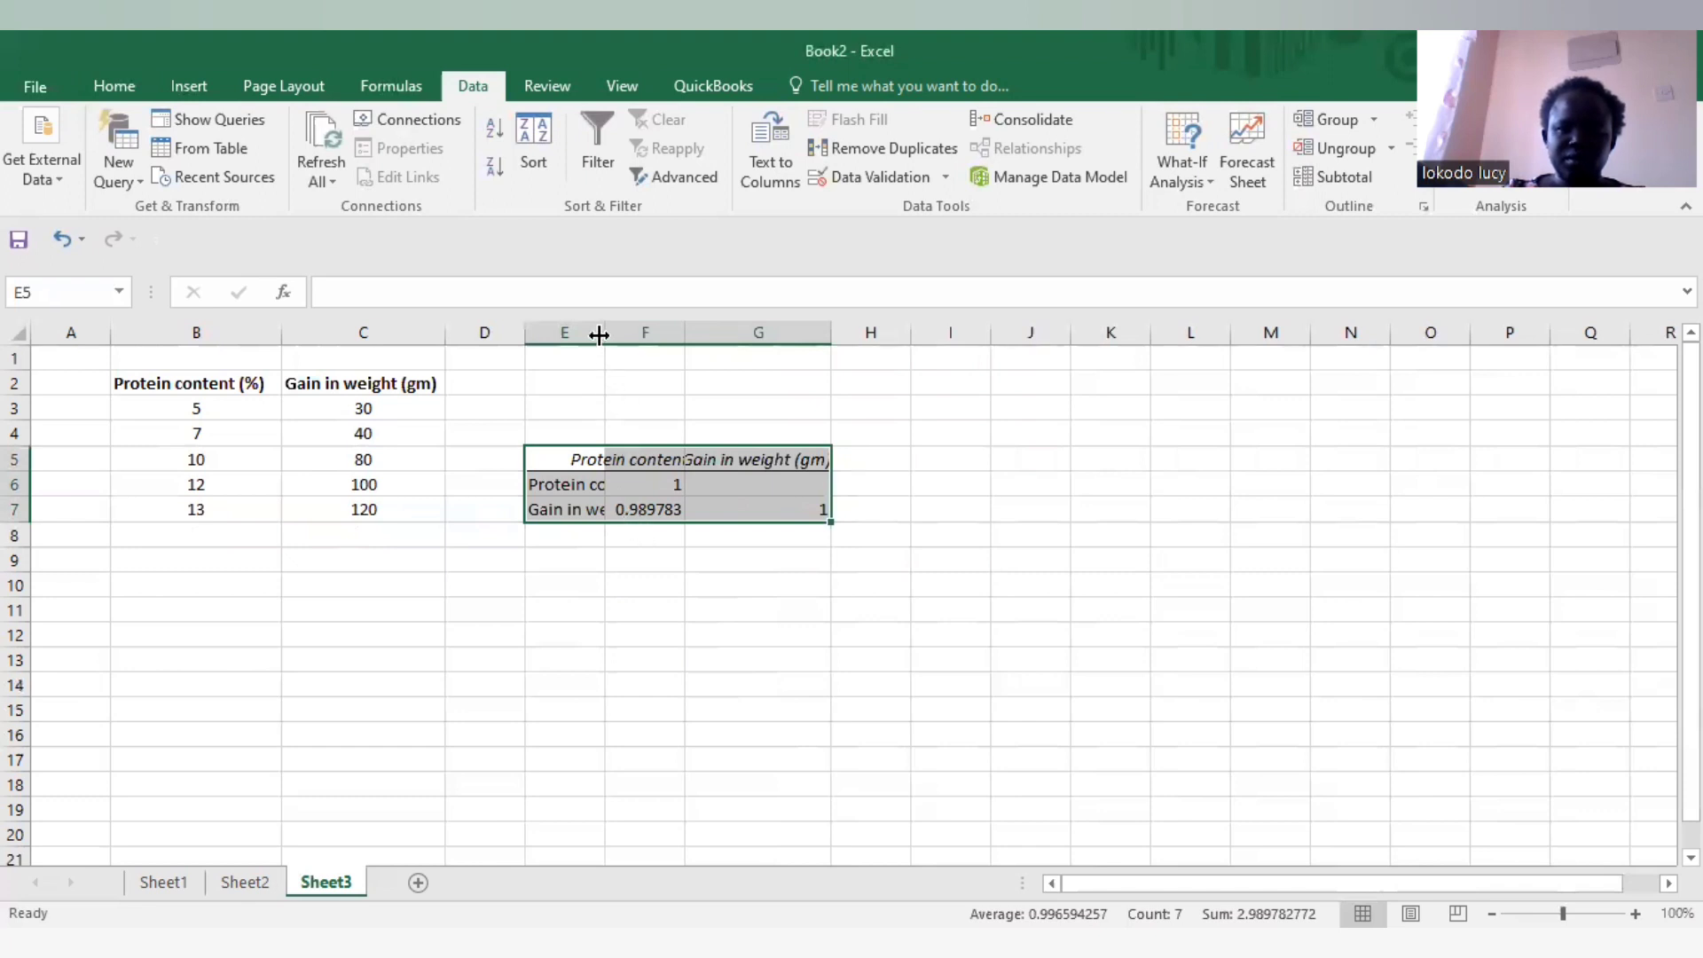
drag(599, 335, 643, 332)
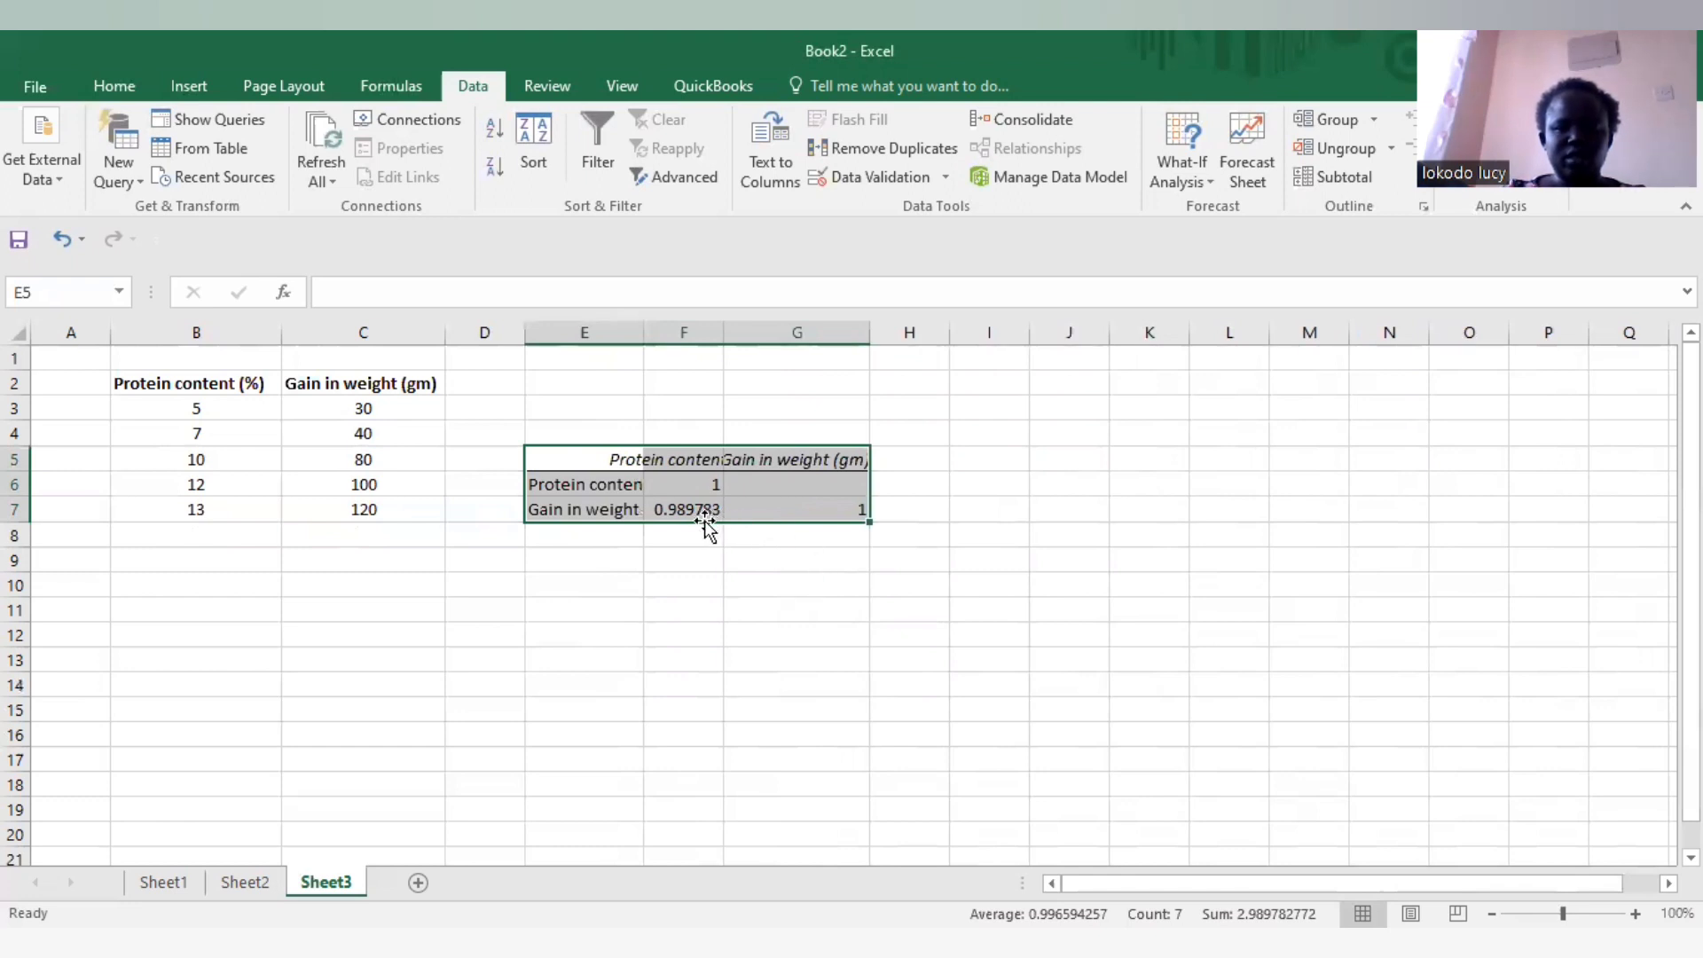
drag(705, 519, 710, 583)
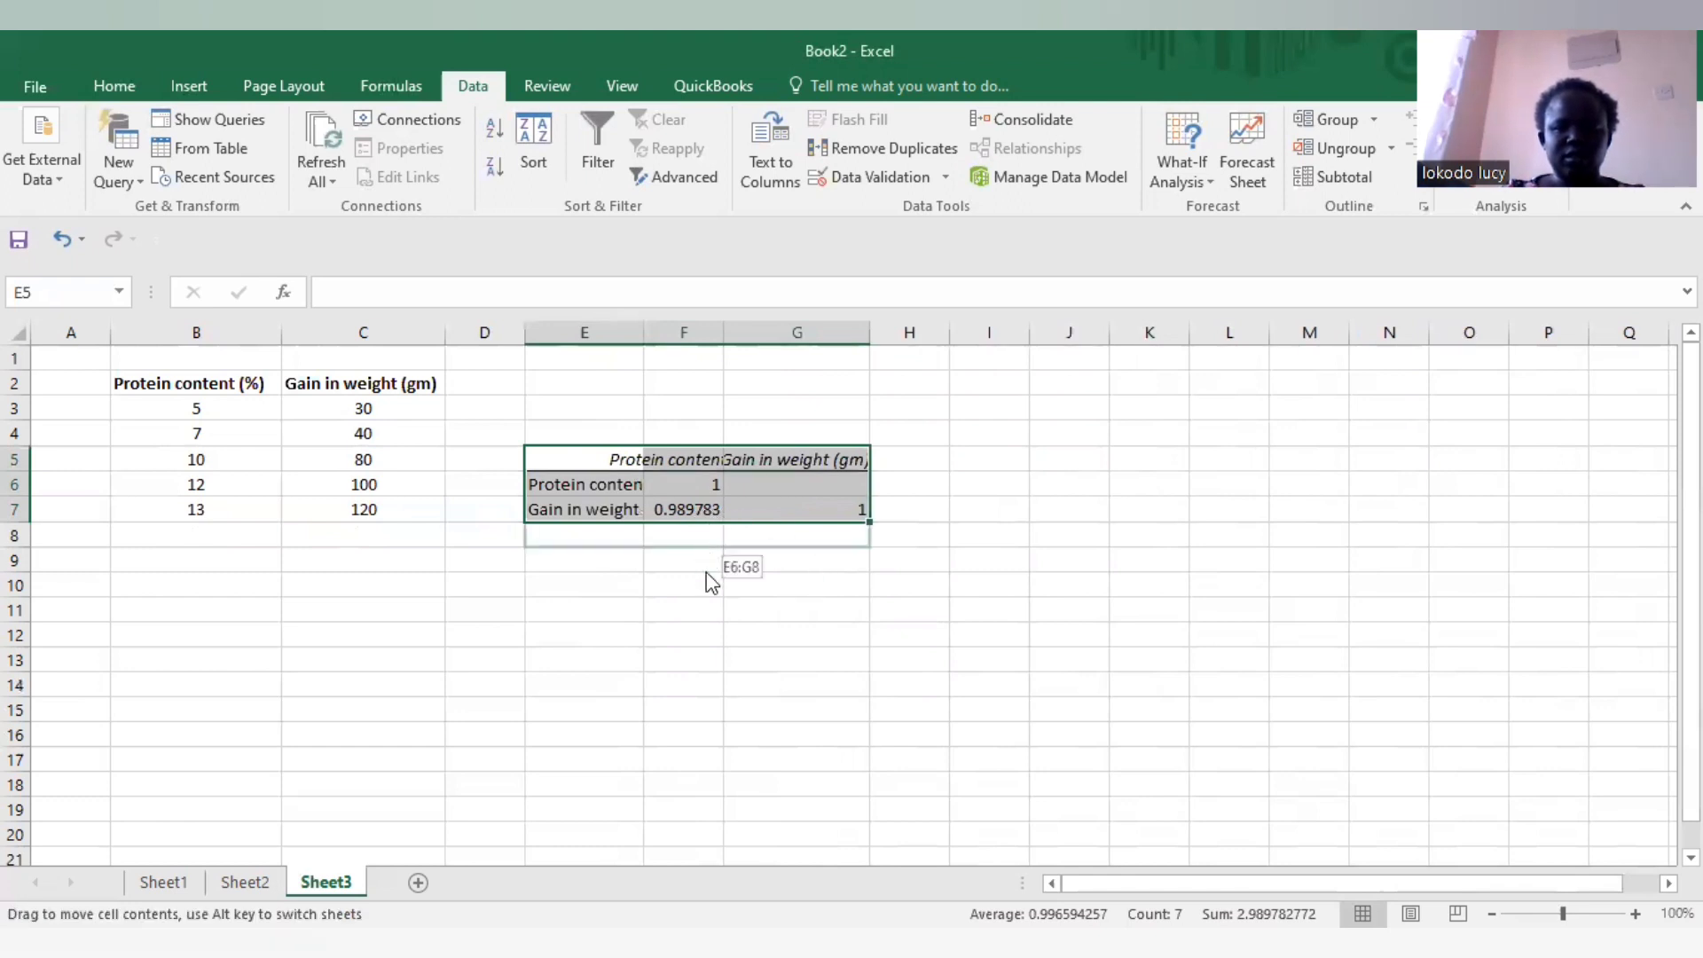
drag(704, 441, 704, 442)
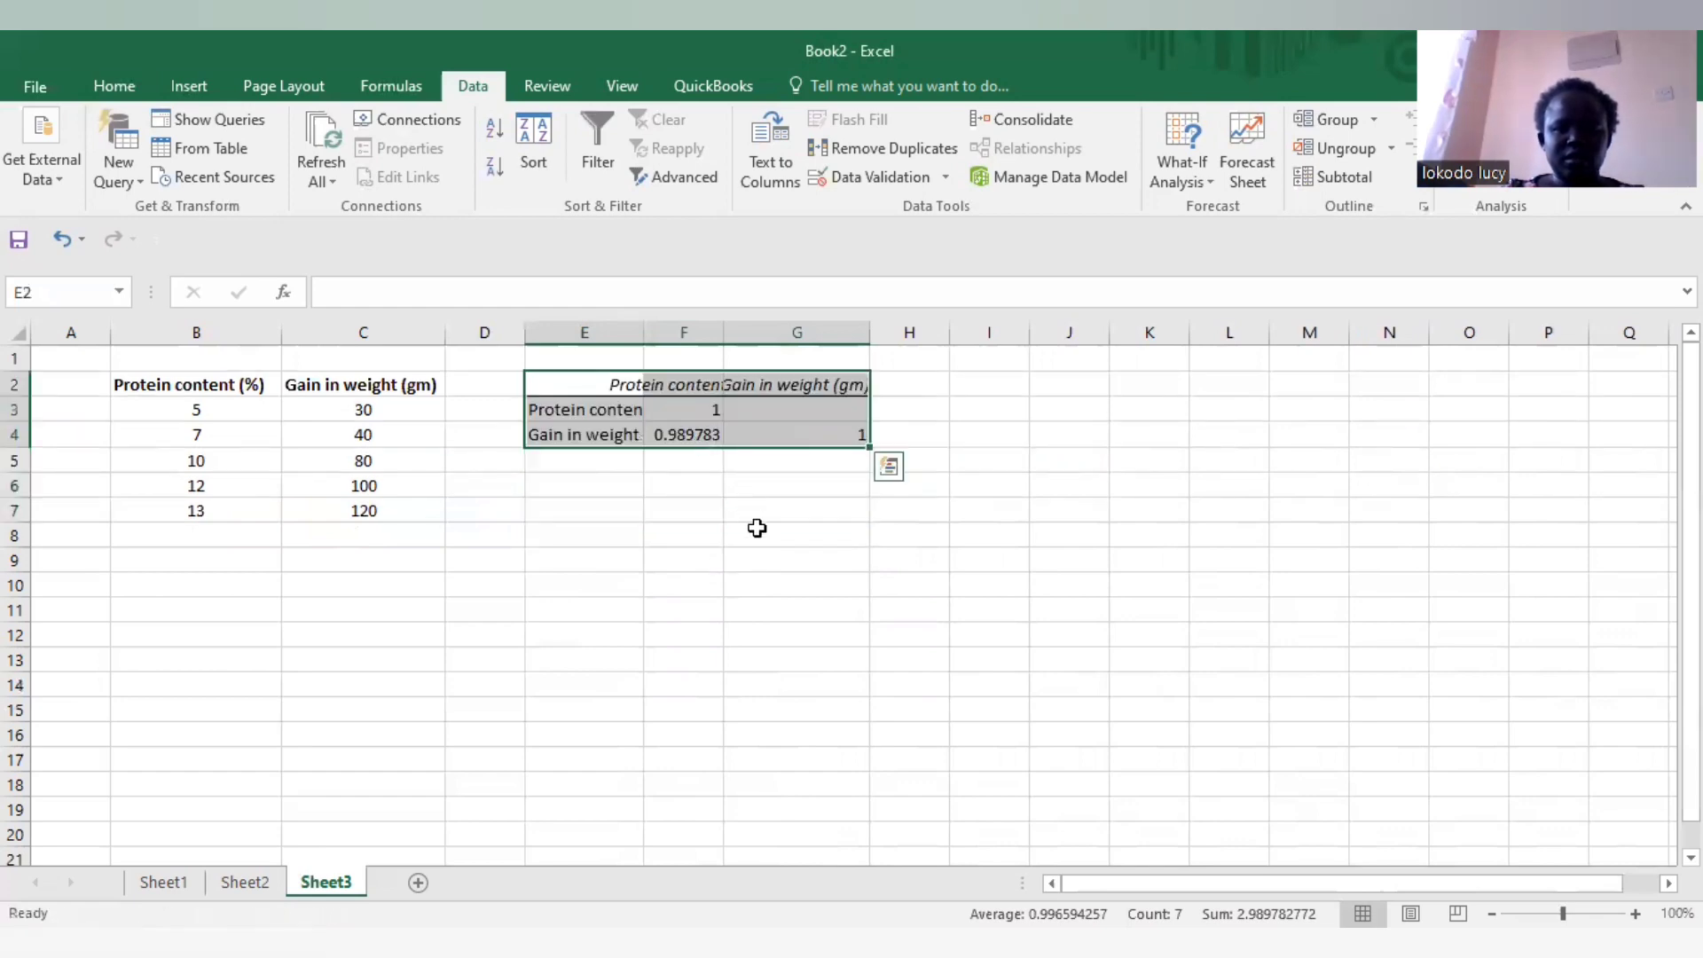
click(762, 541)
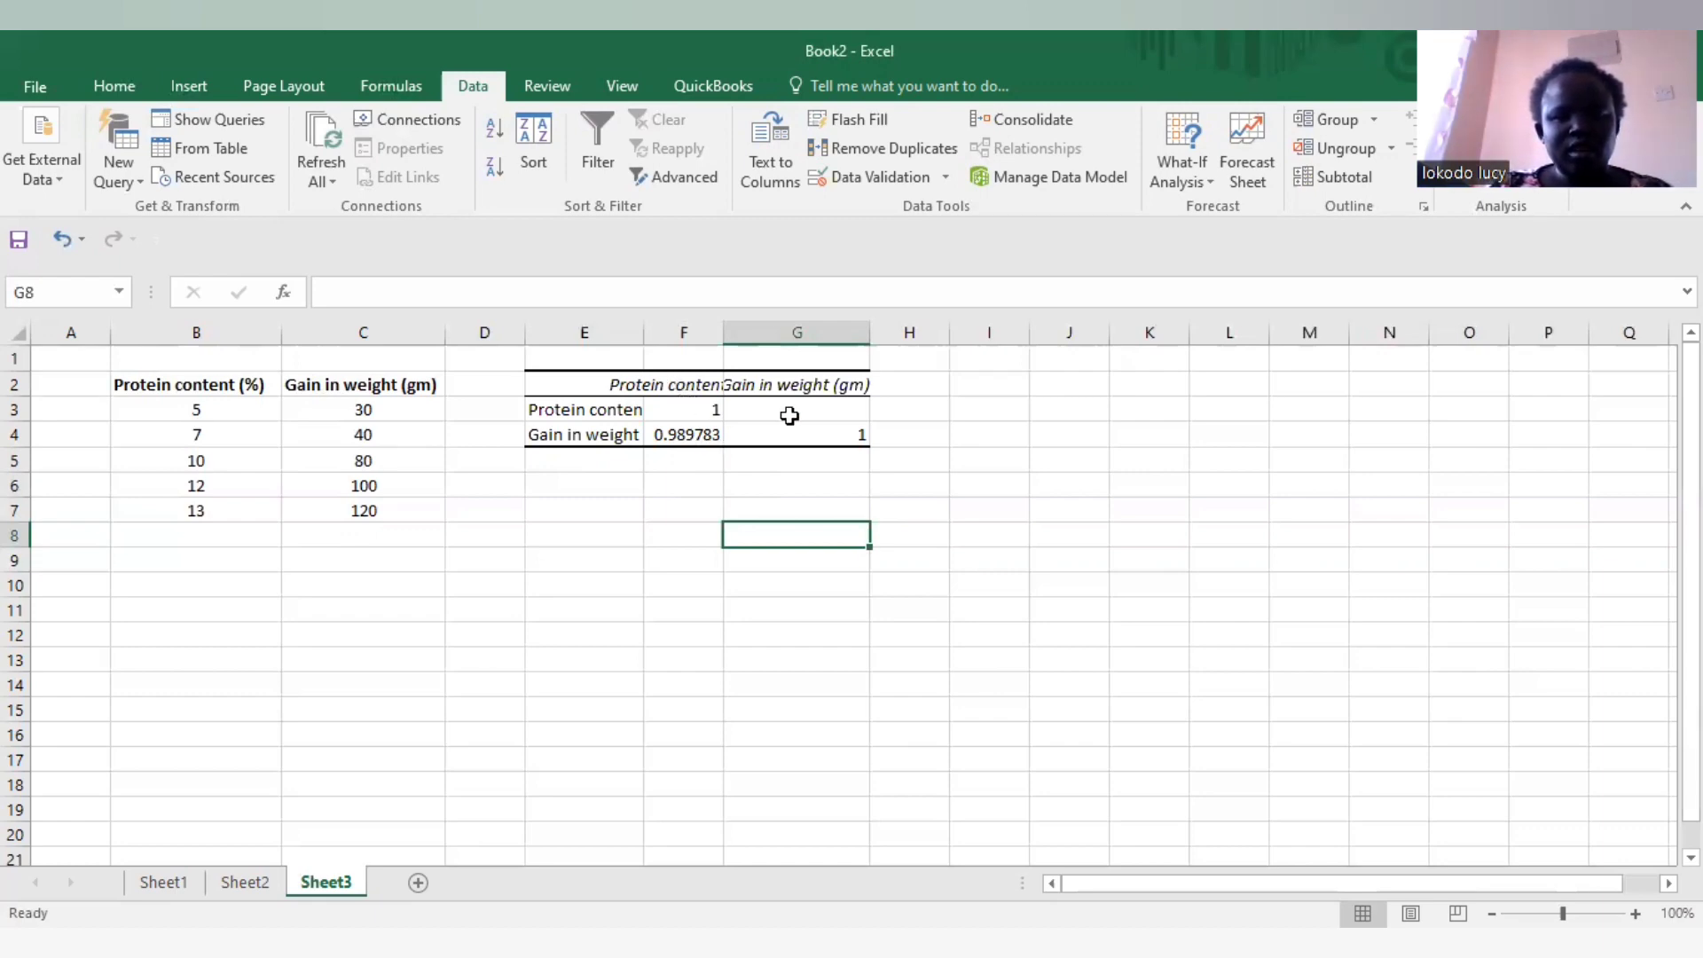
Examine the correlation coefficient between protein content and gain in weight in cell F4 and the surrounding results table.
click(698, 437)
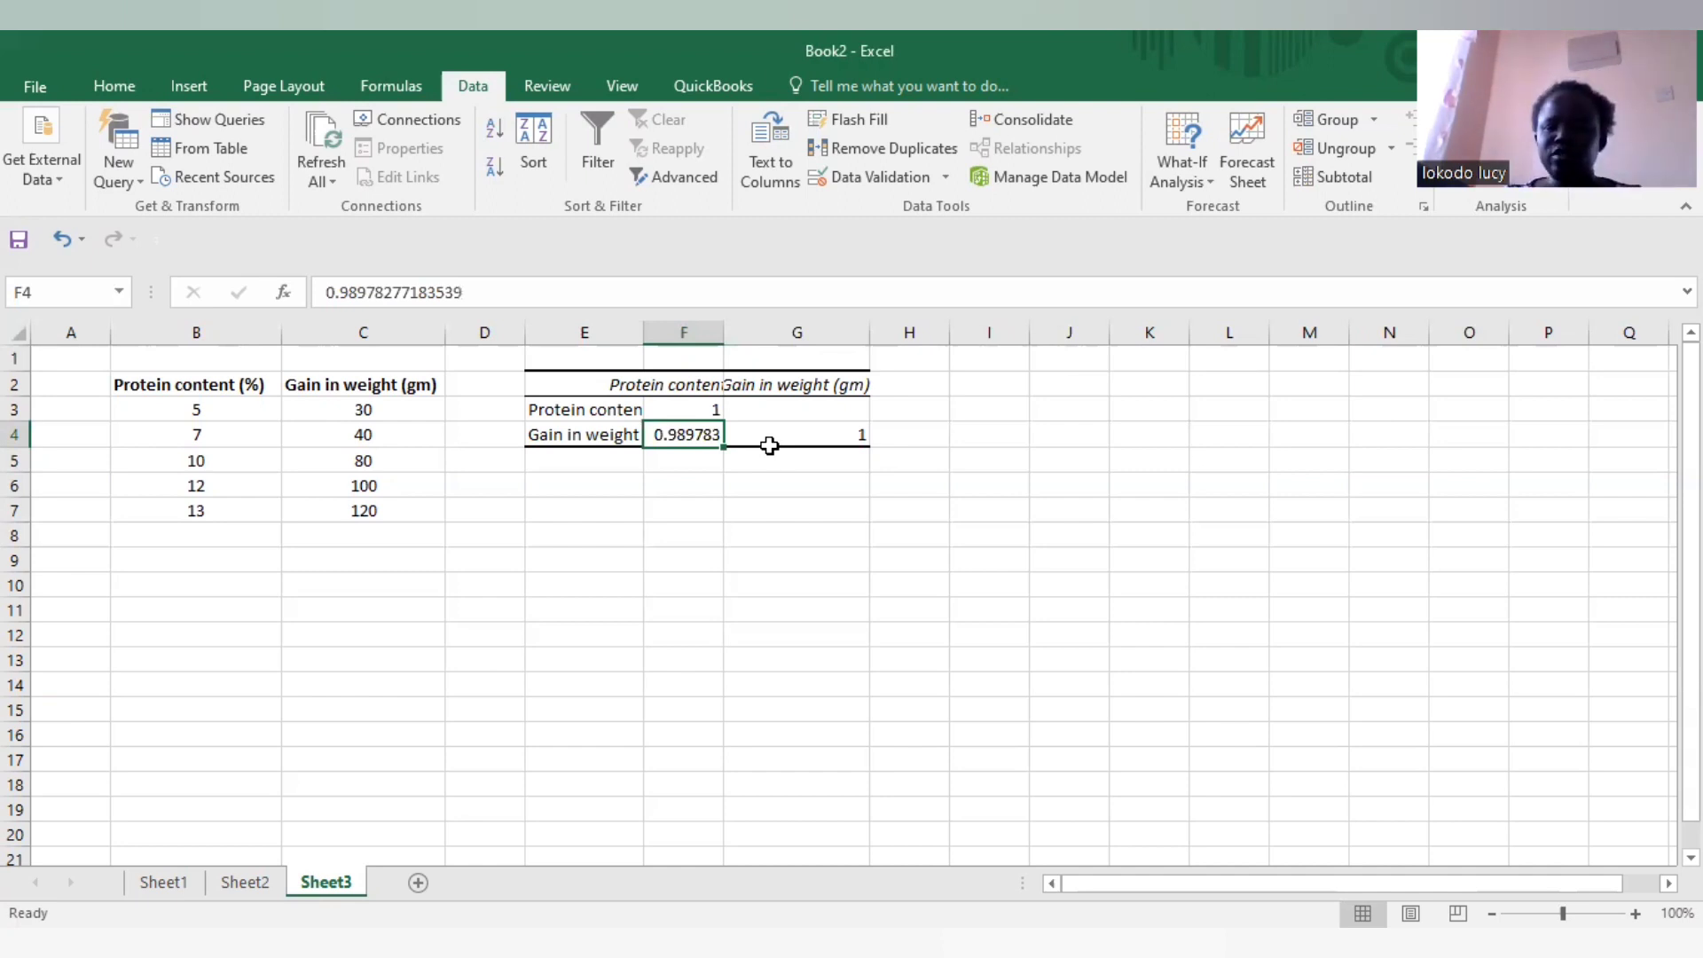
drag(578, 367, 827, 483)
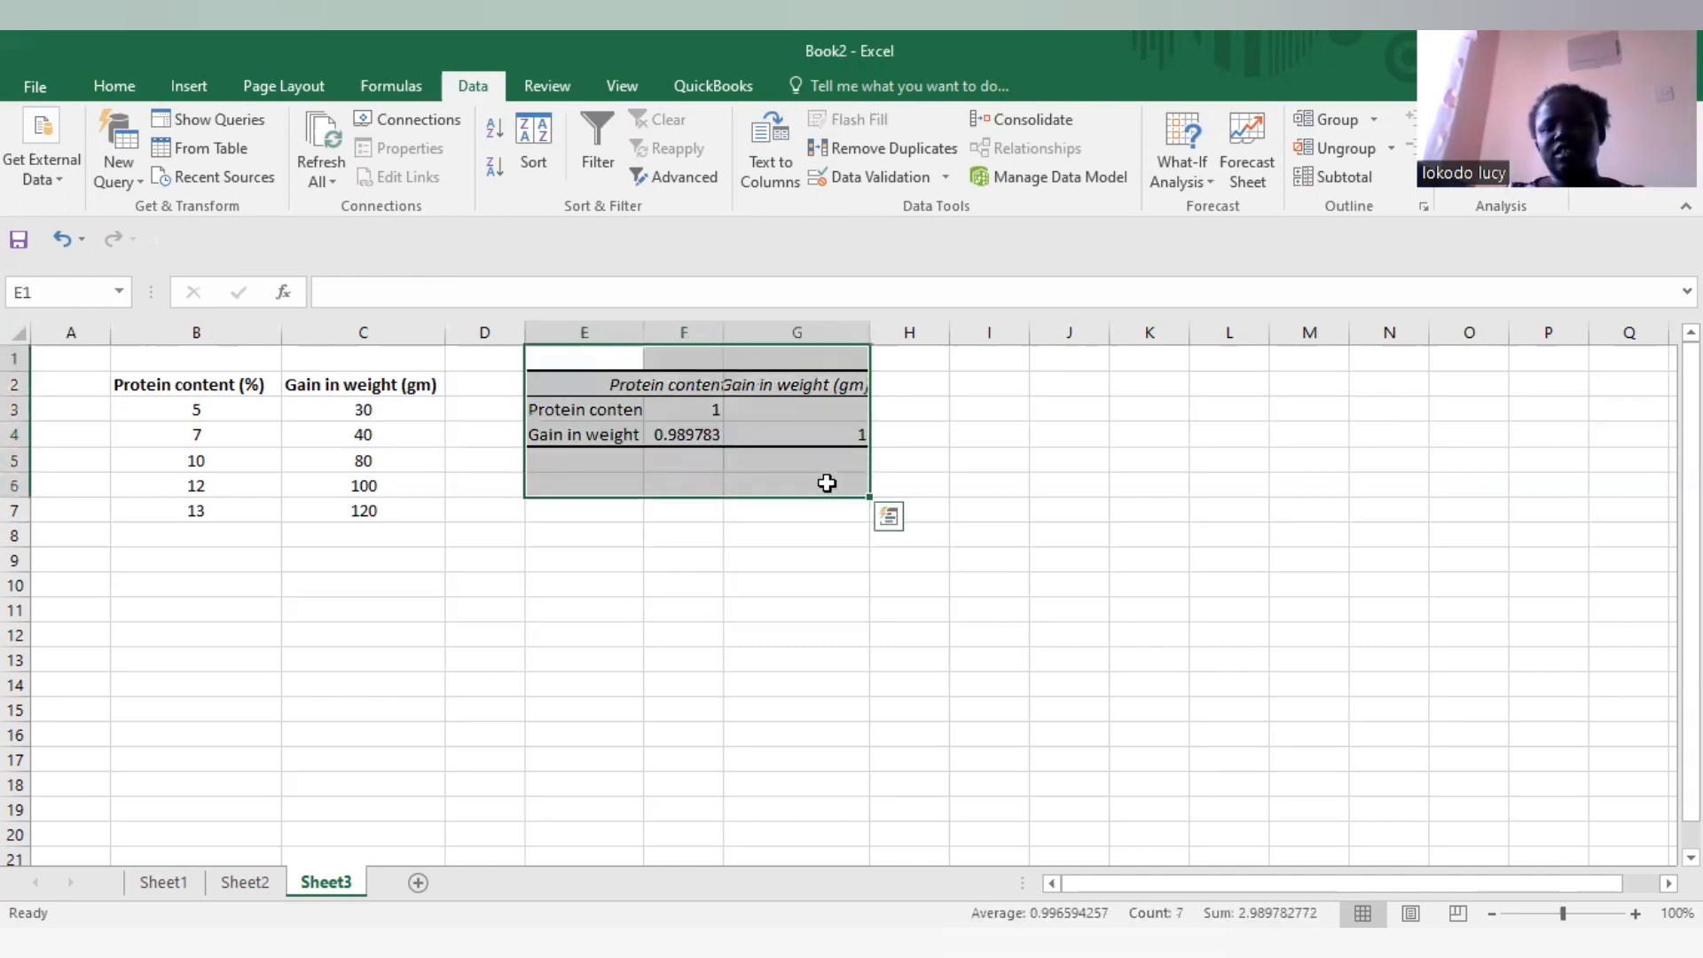
click(1099, 571)
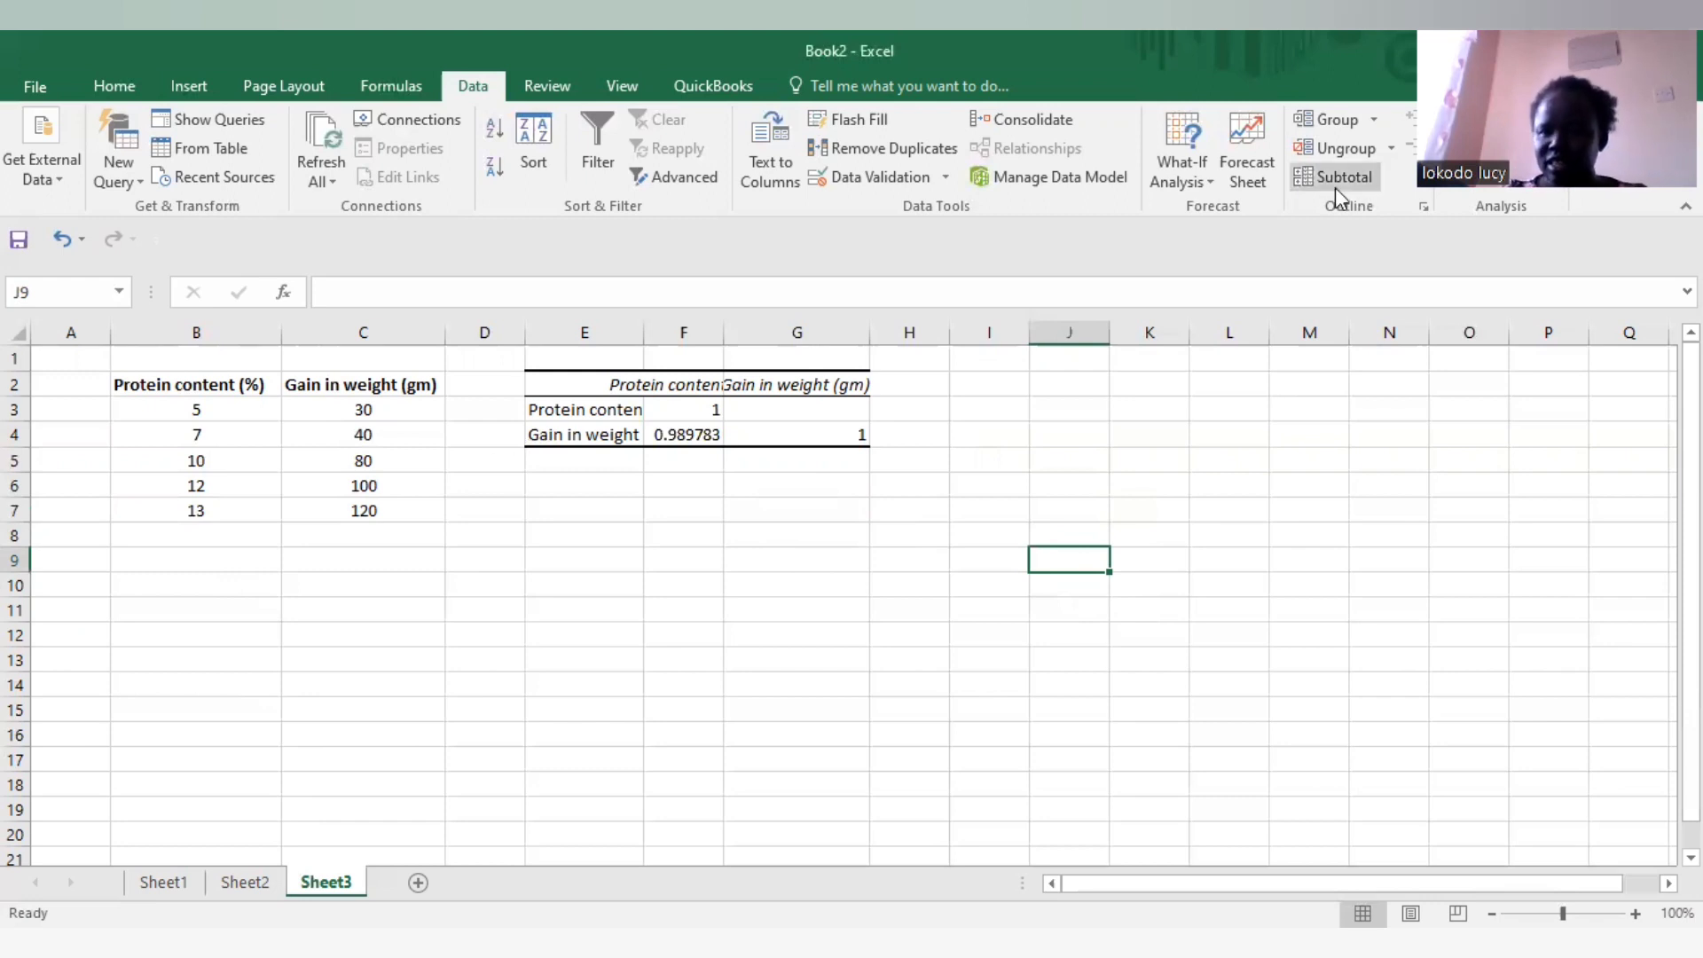
Set up a Descriptive Statistics analysis of range B2:C7, grouped by columns, with labels in the first row.
click(1500, 120)
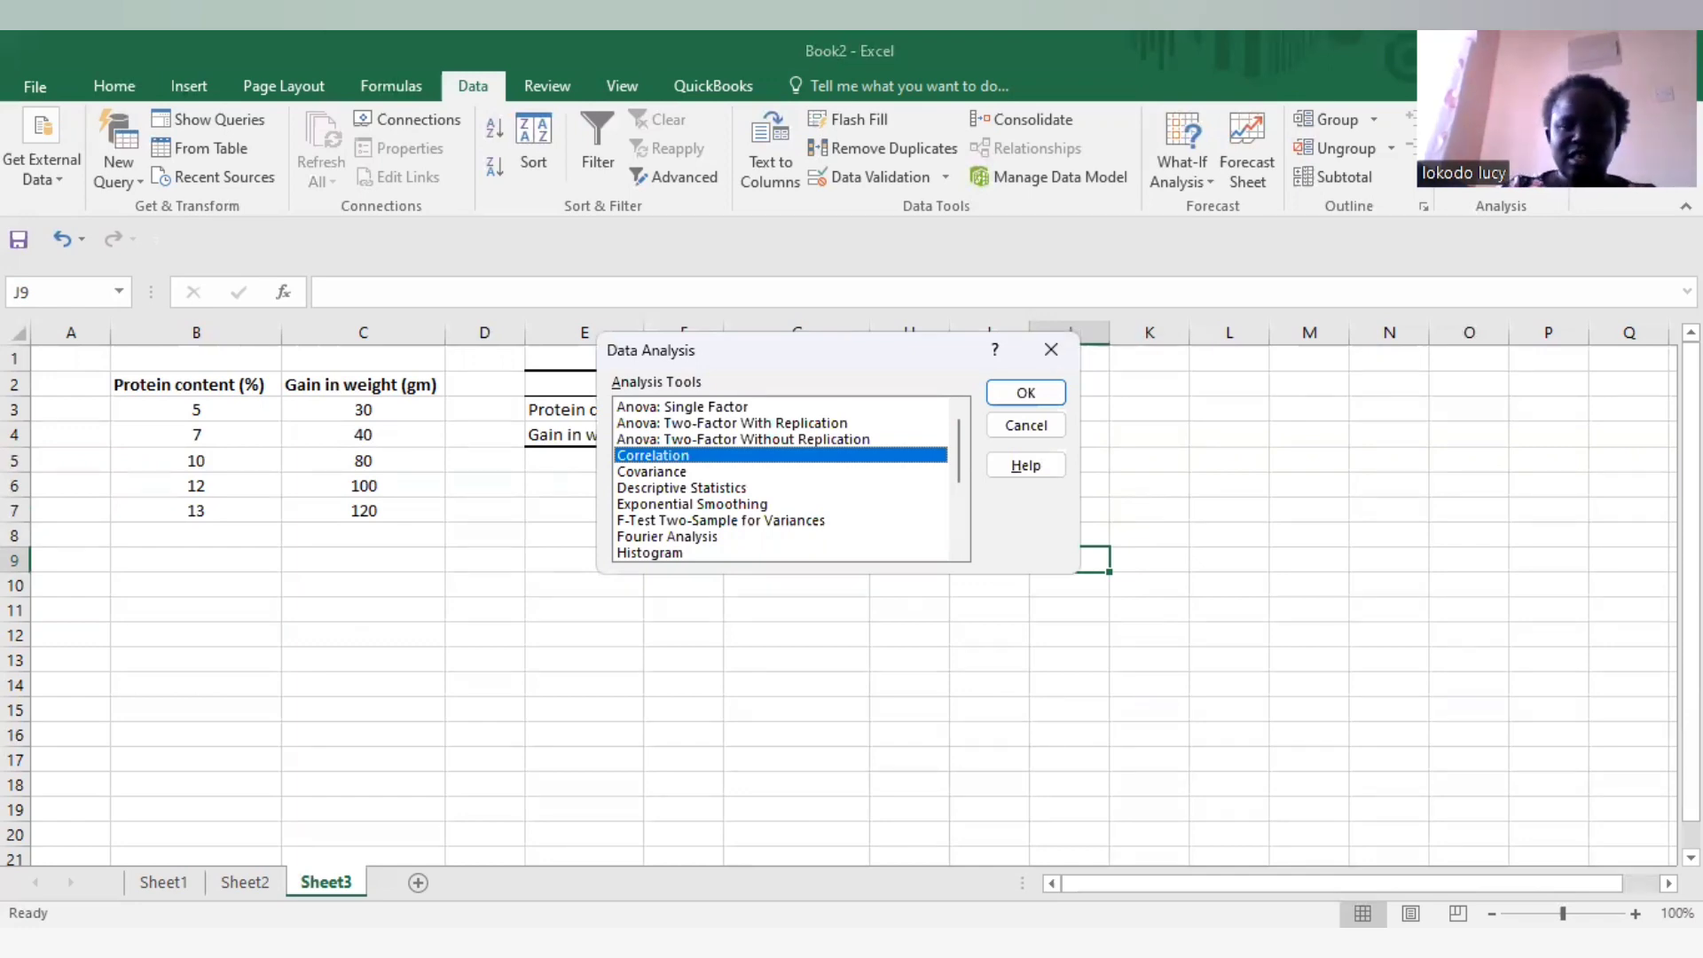
click(715, 489)
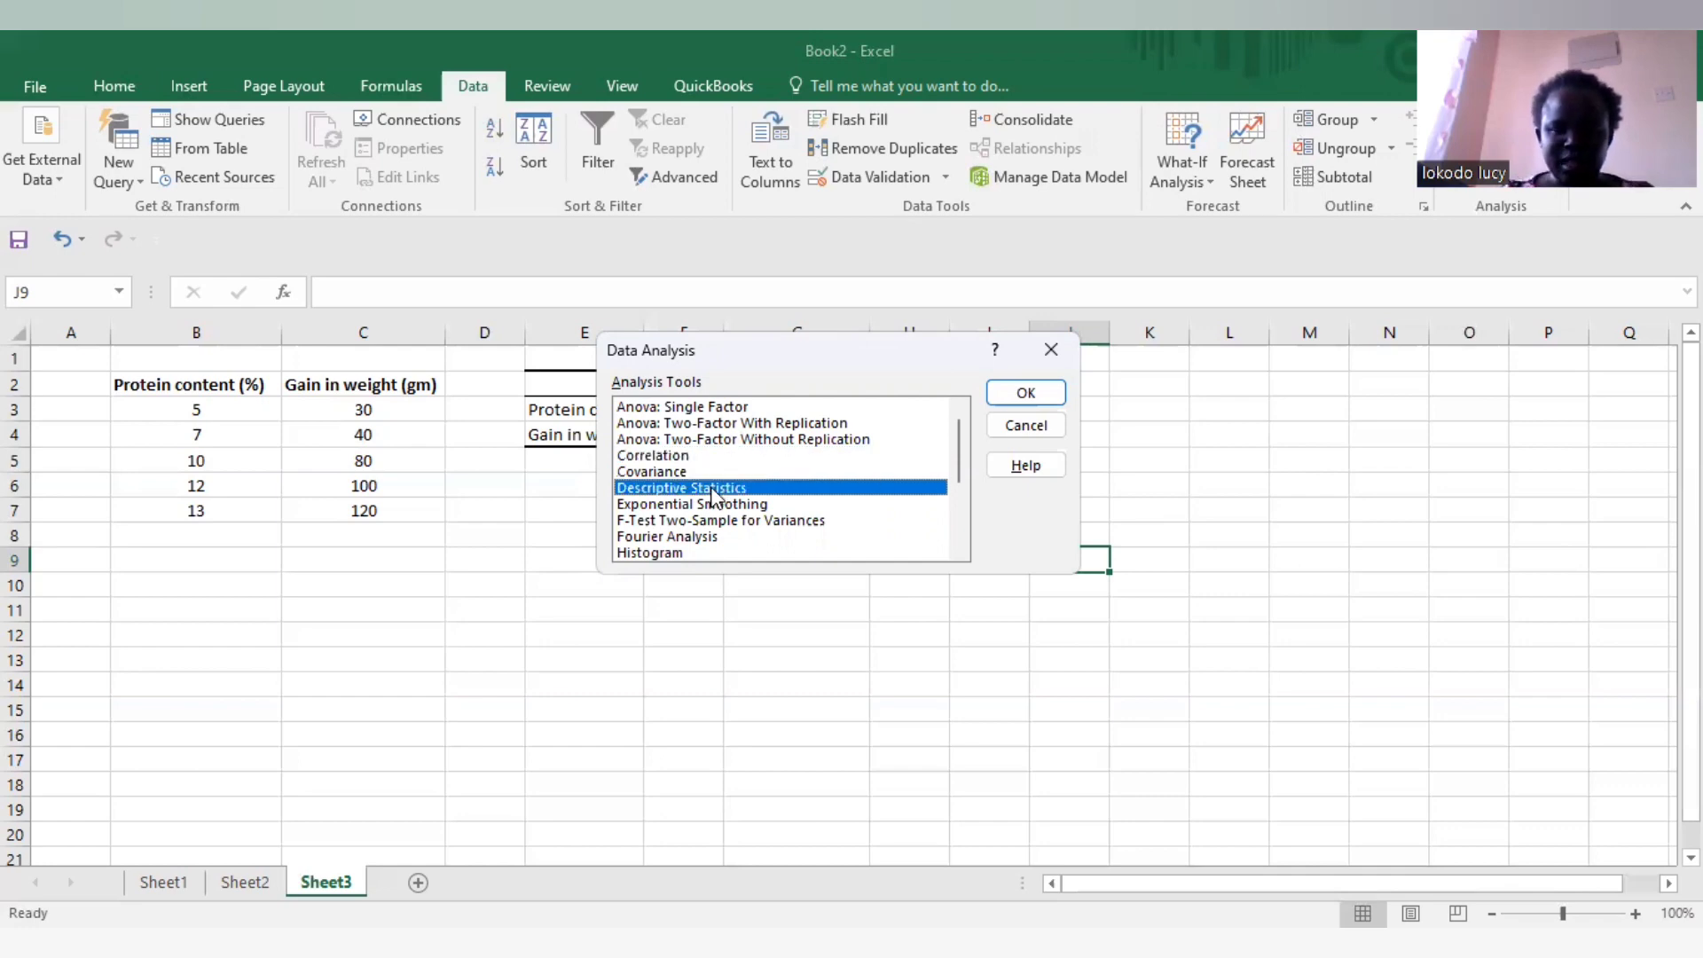
click(1020, 393)
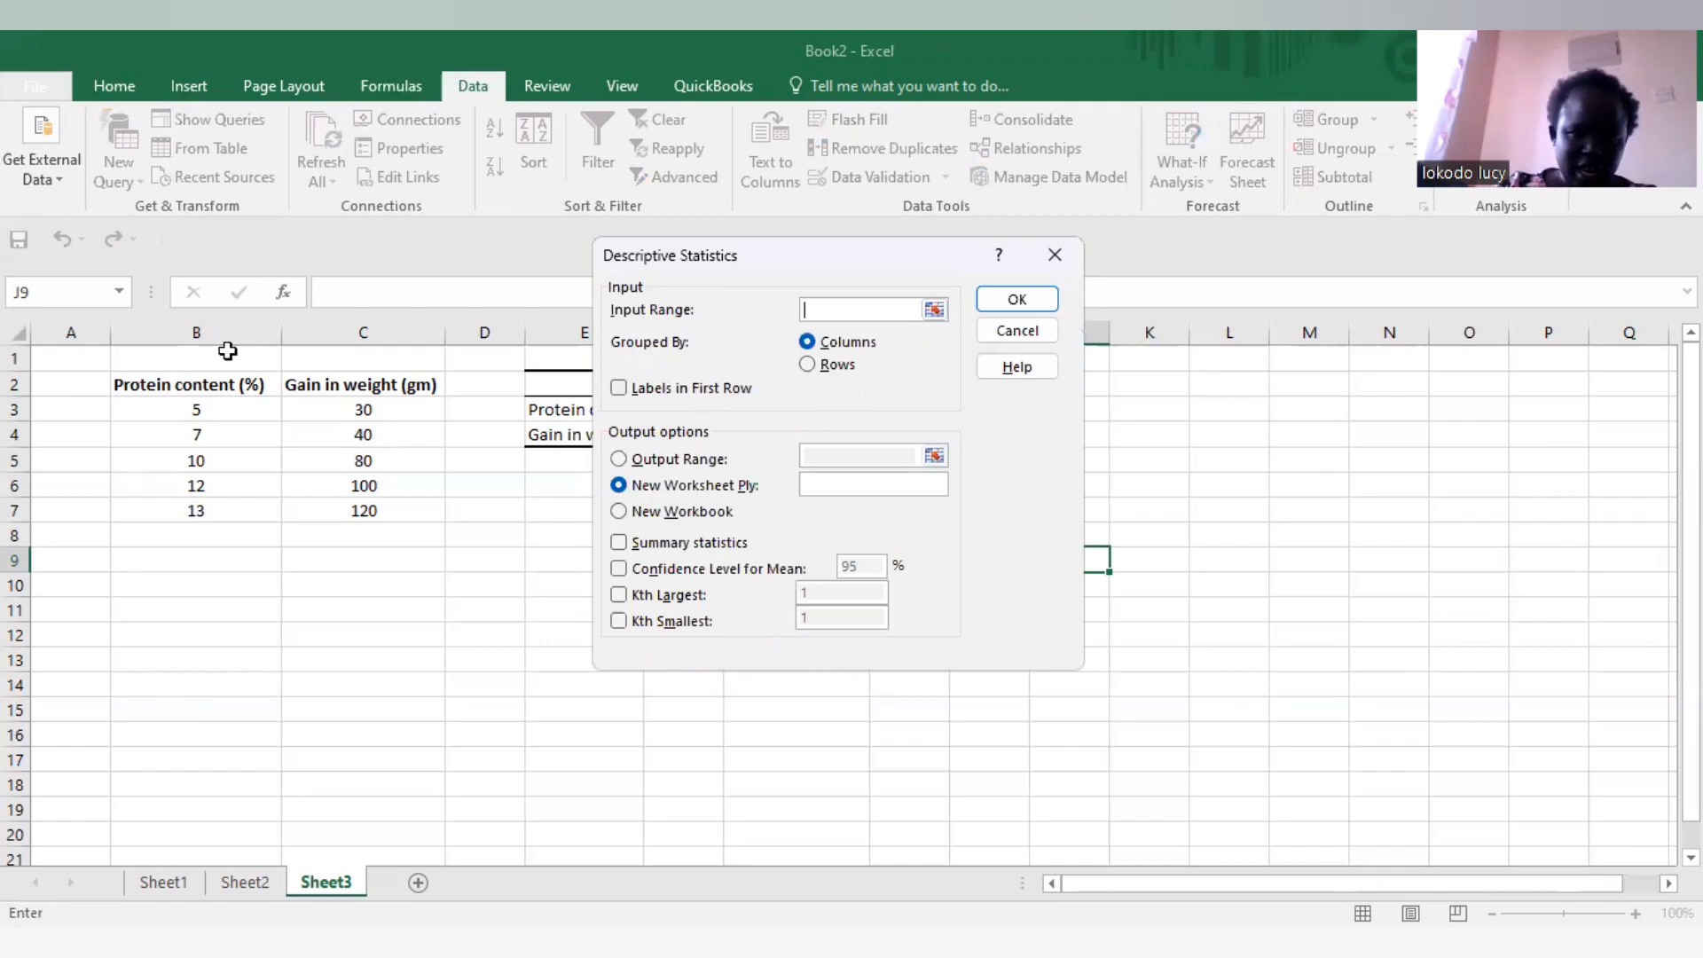
click(205, 382)
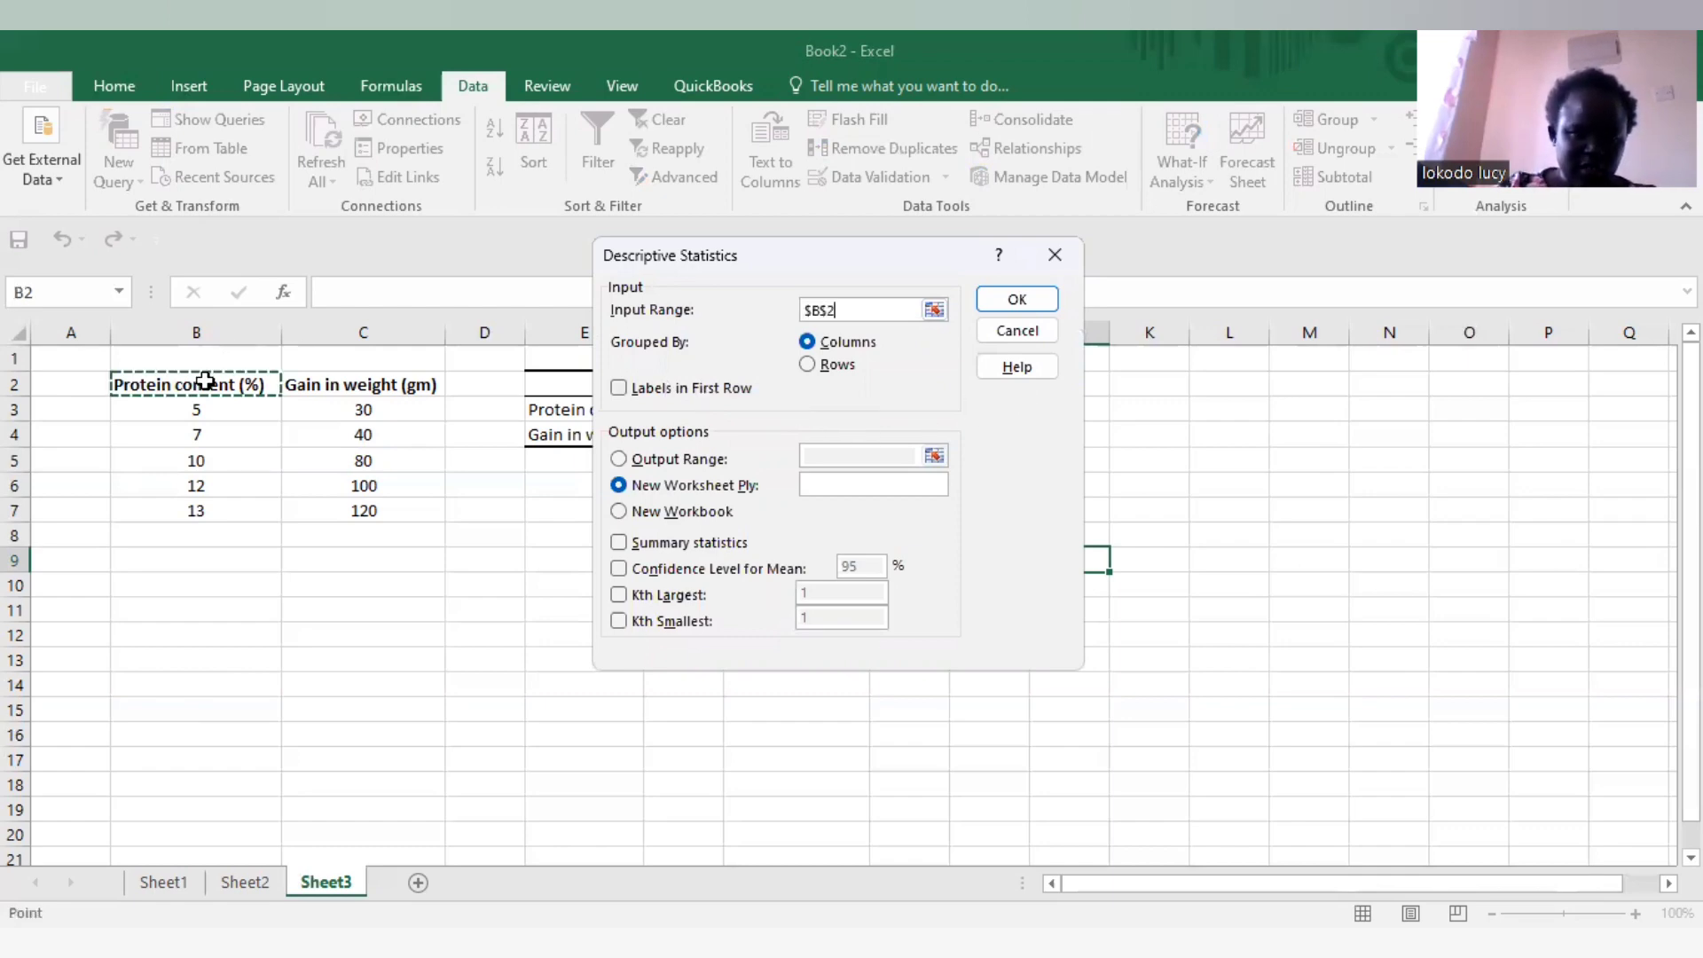
shift+click(334, 506)
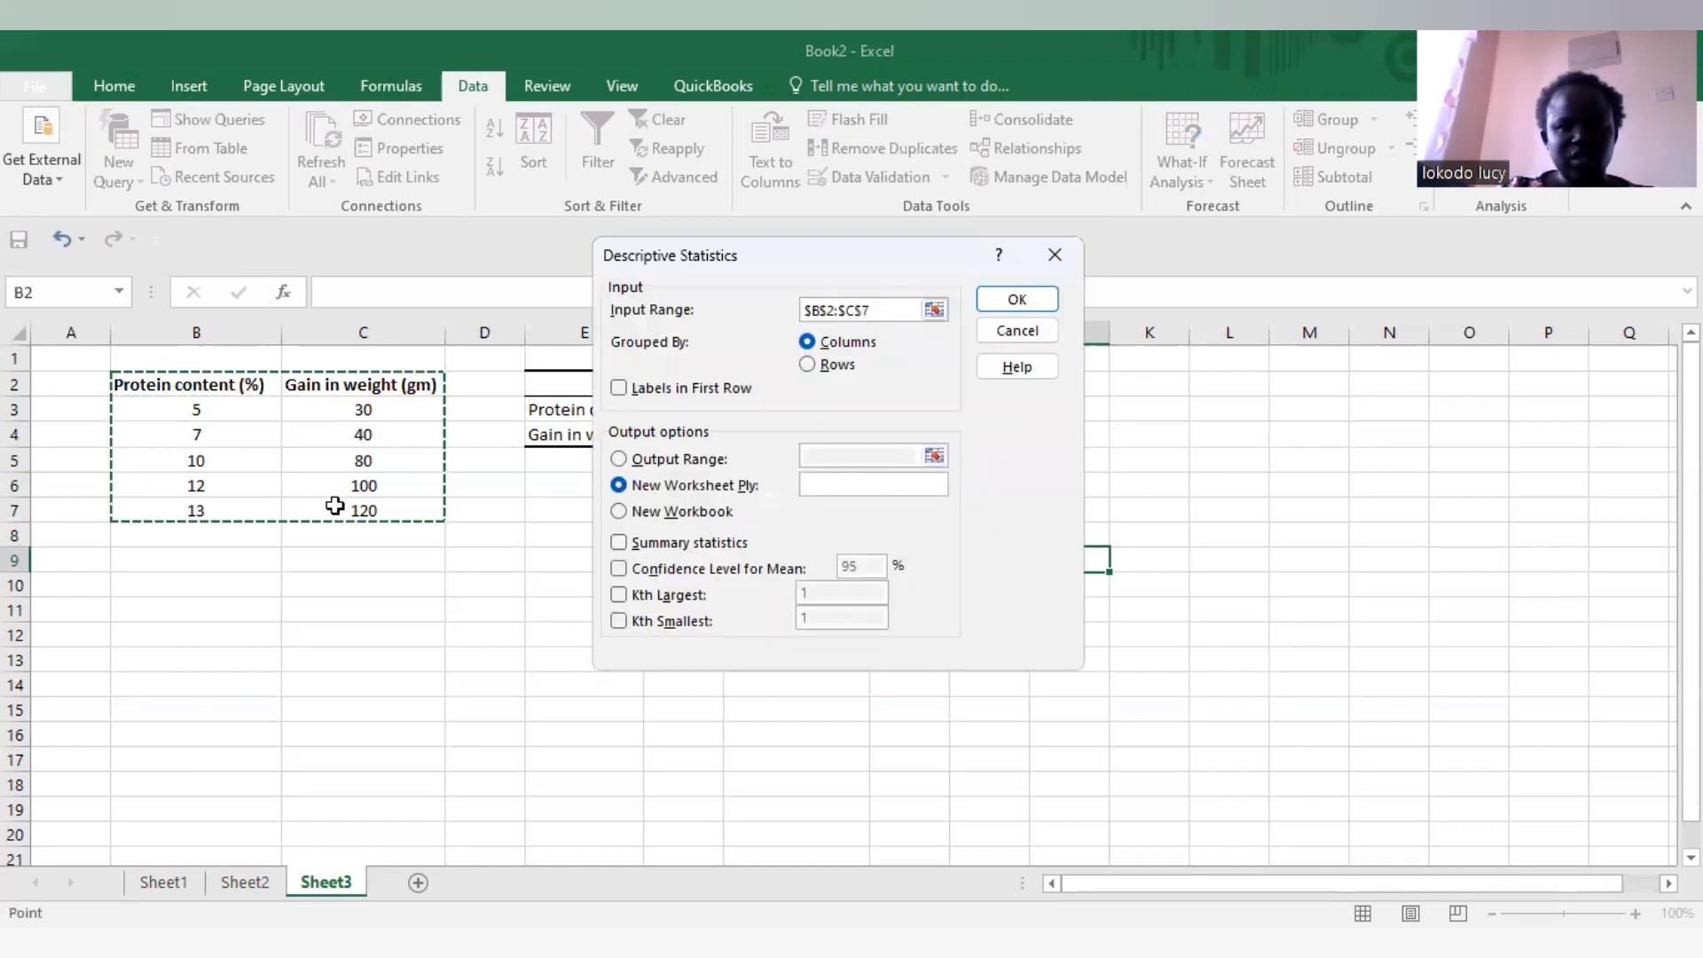
click(810, 343)
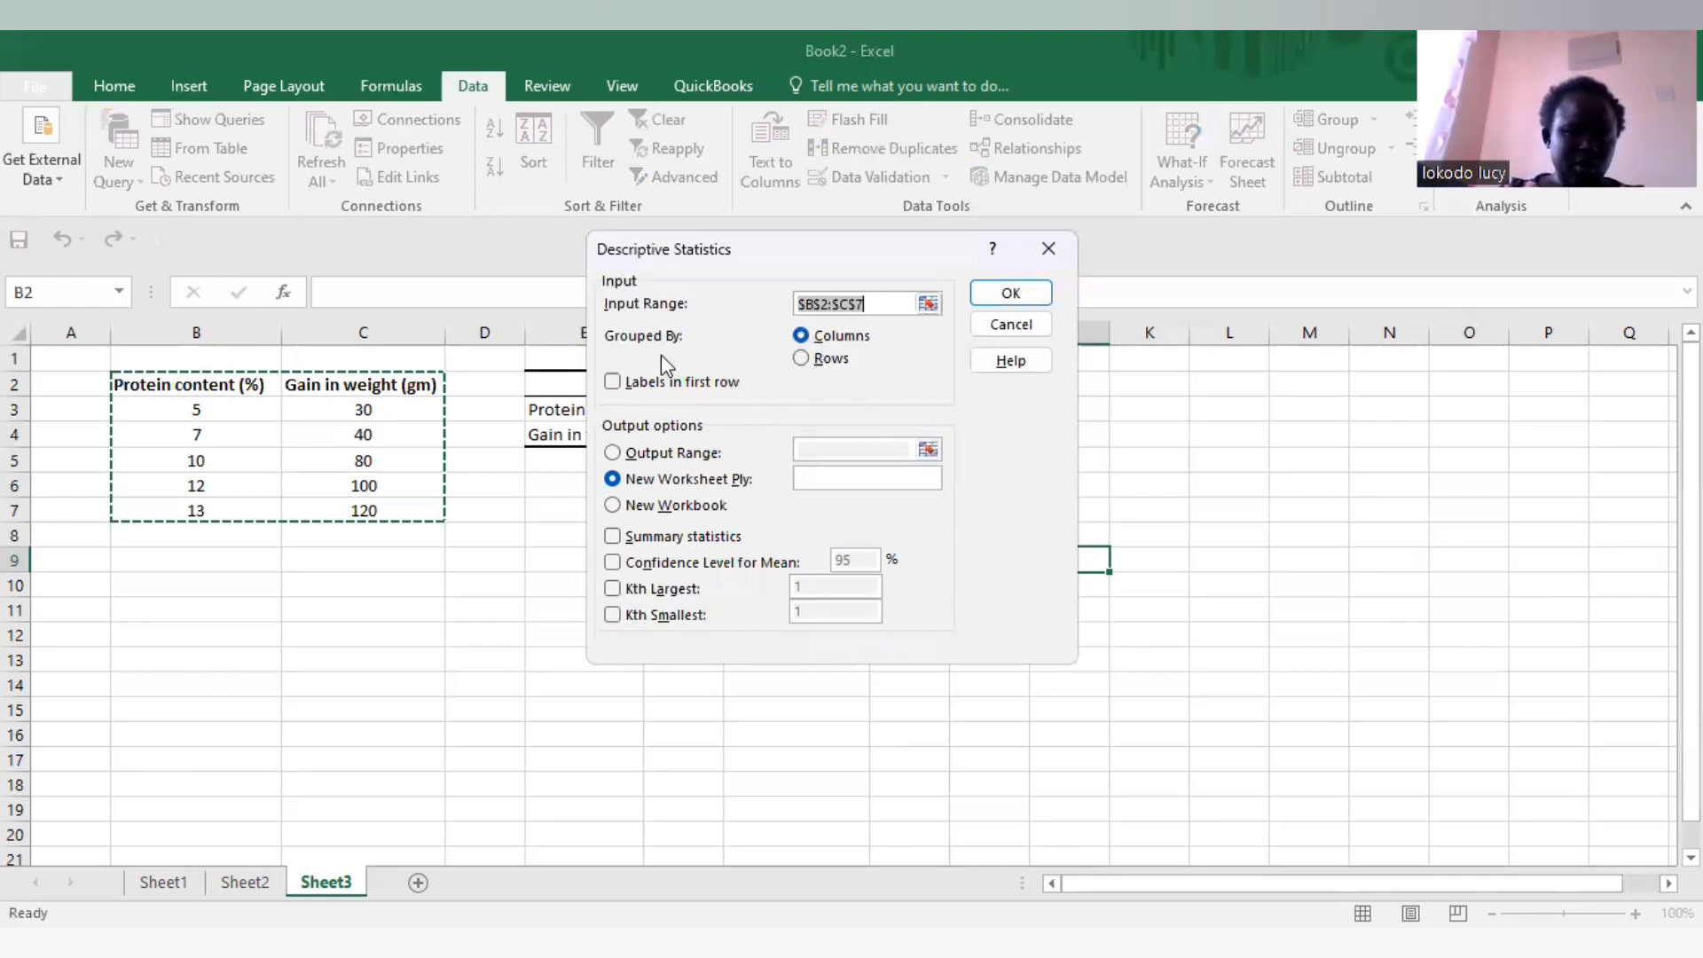
click(613, 383)
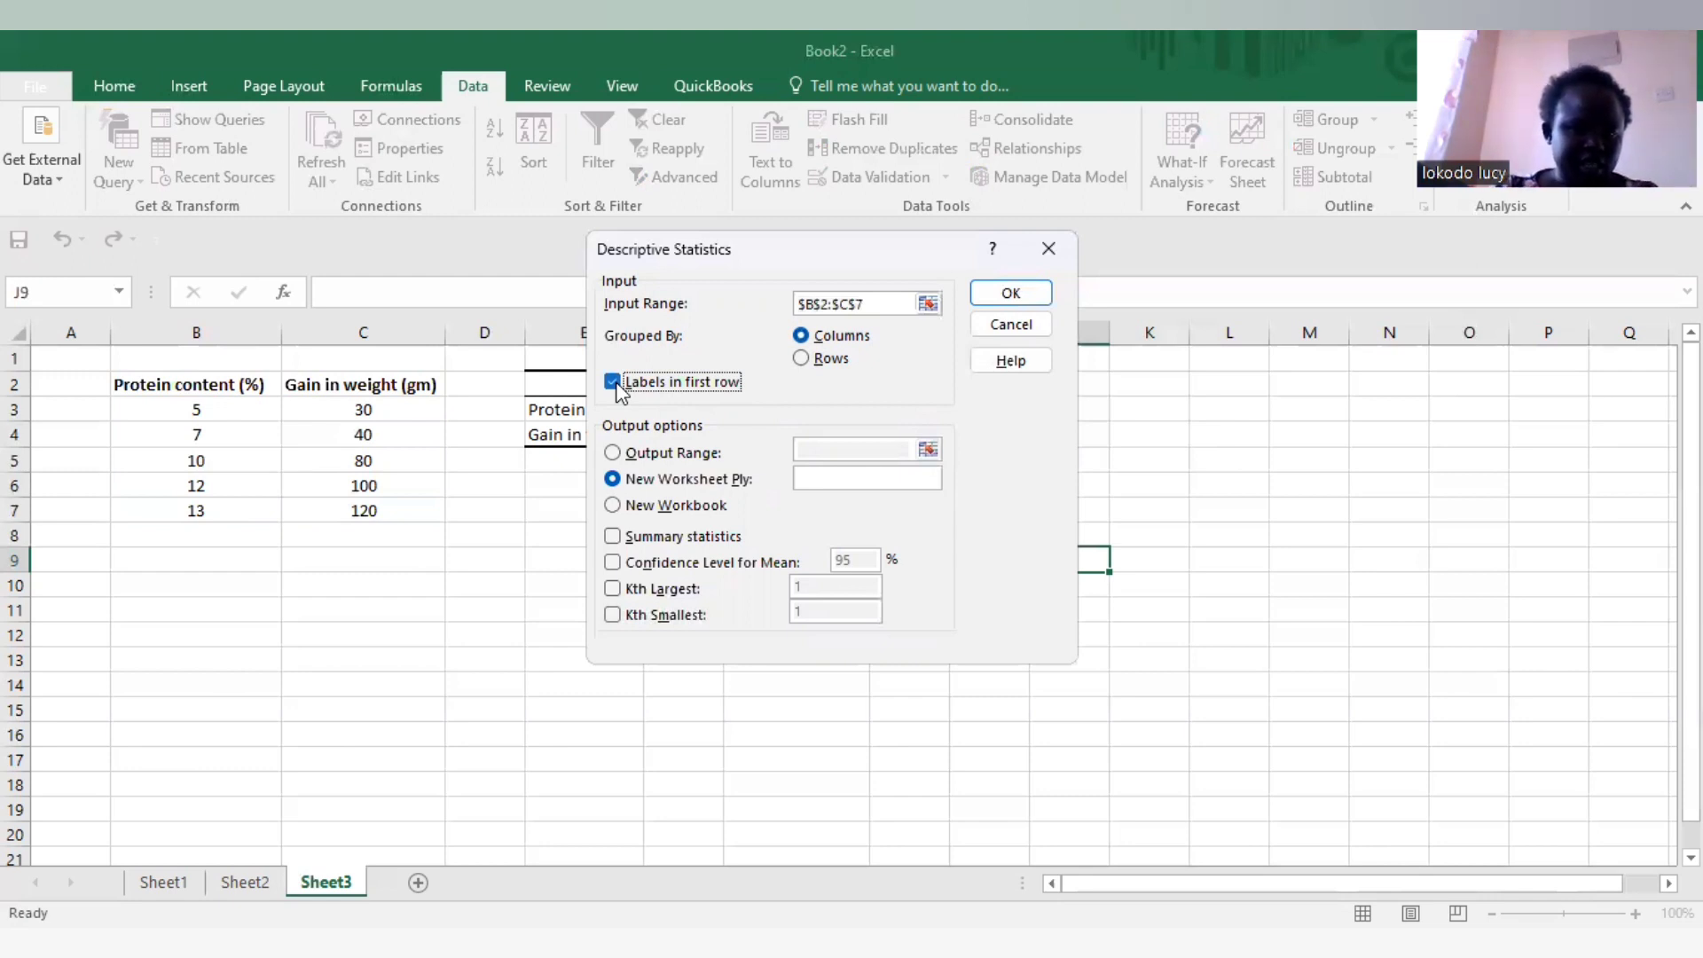
Choose an output range on the same sheet as the destination and include summary statistics in the Descriptive Statistics analysis.
click(613, 453)
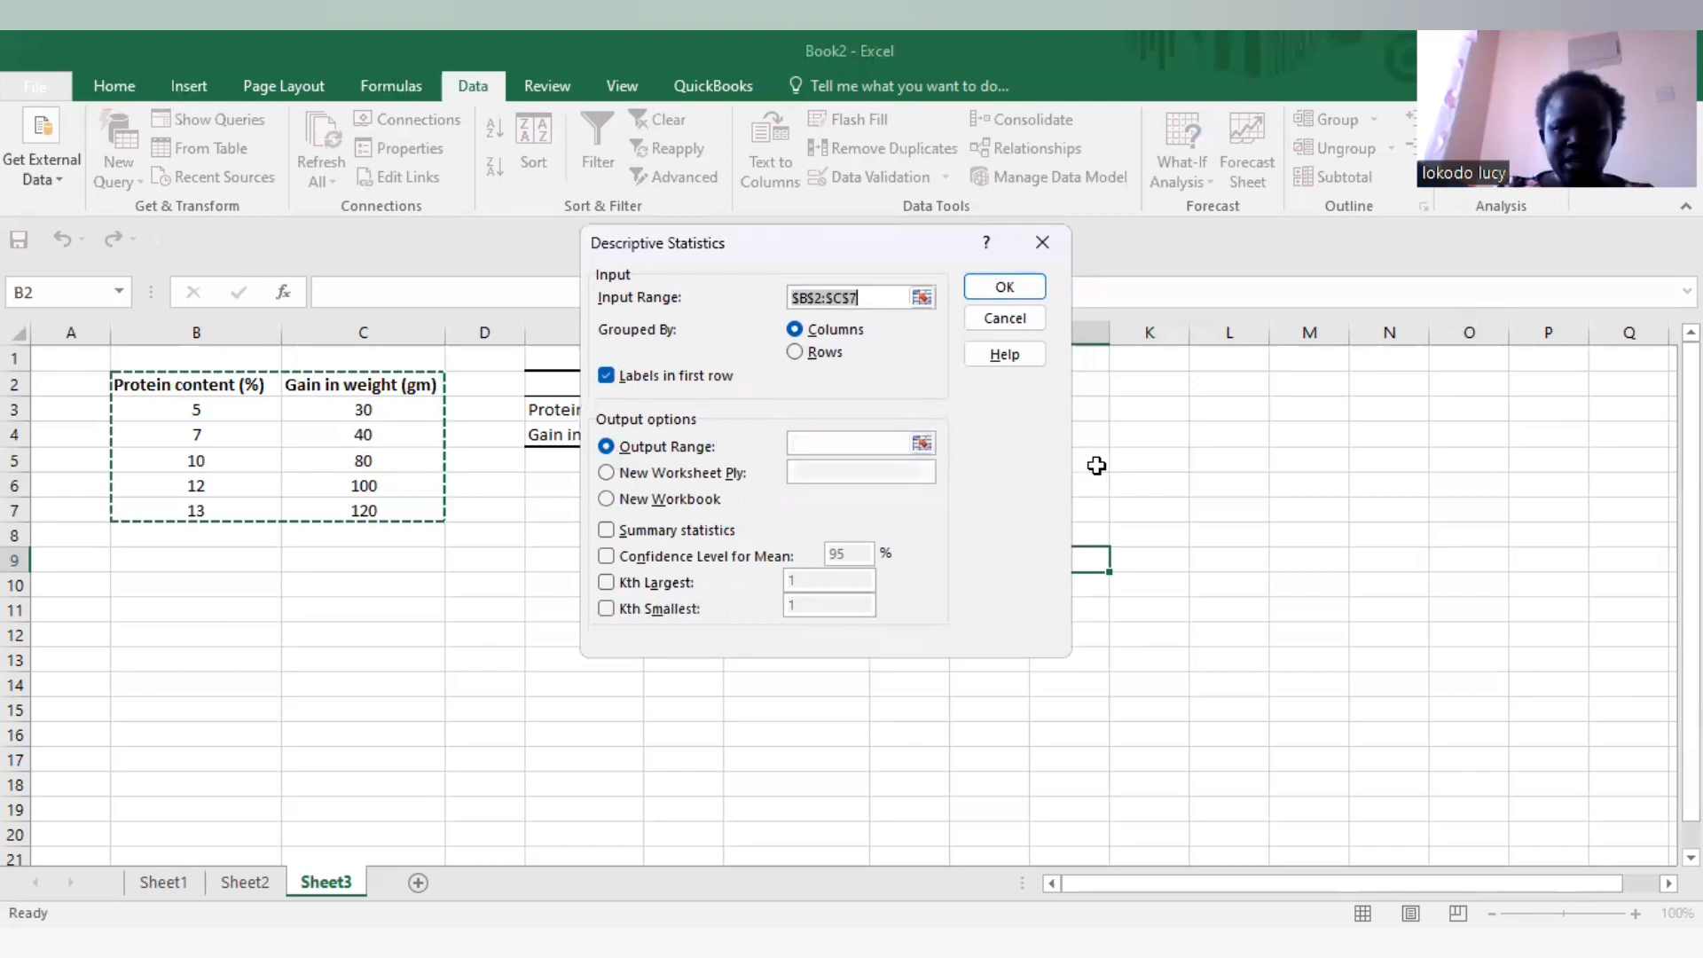
click(559, 677)
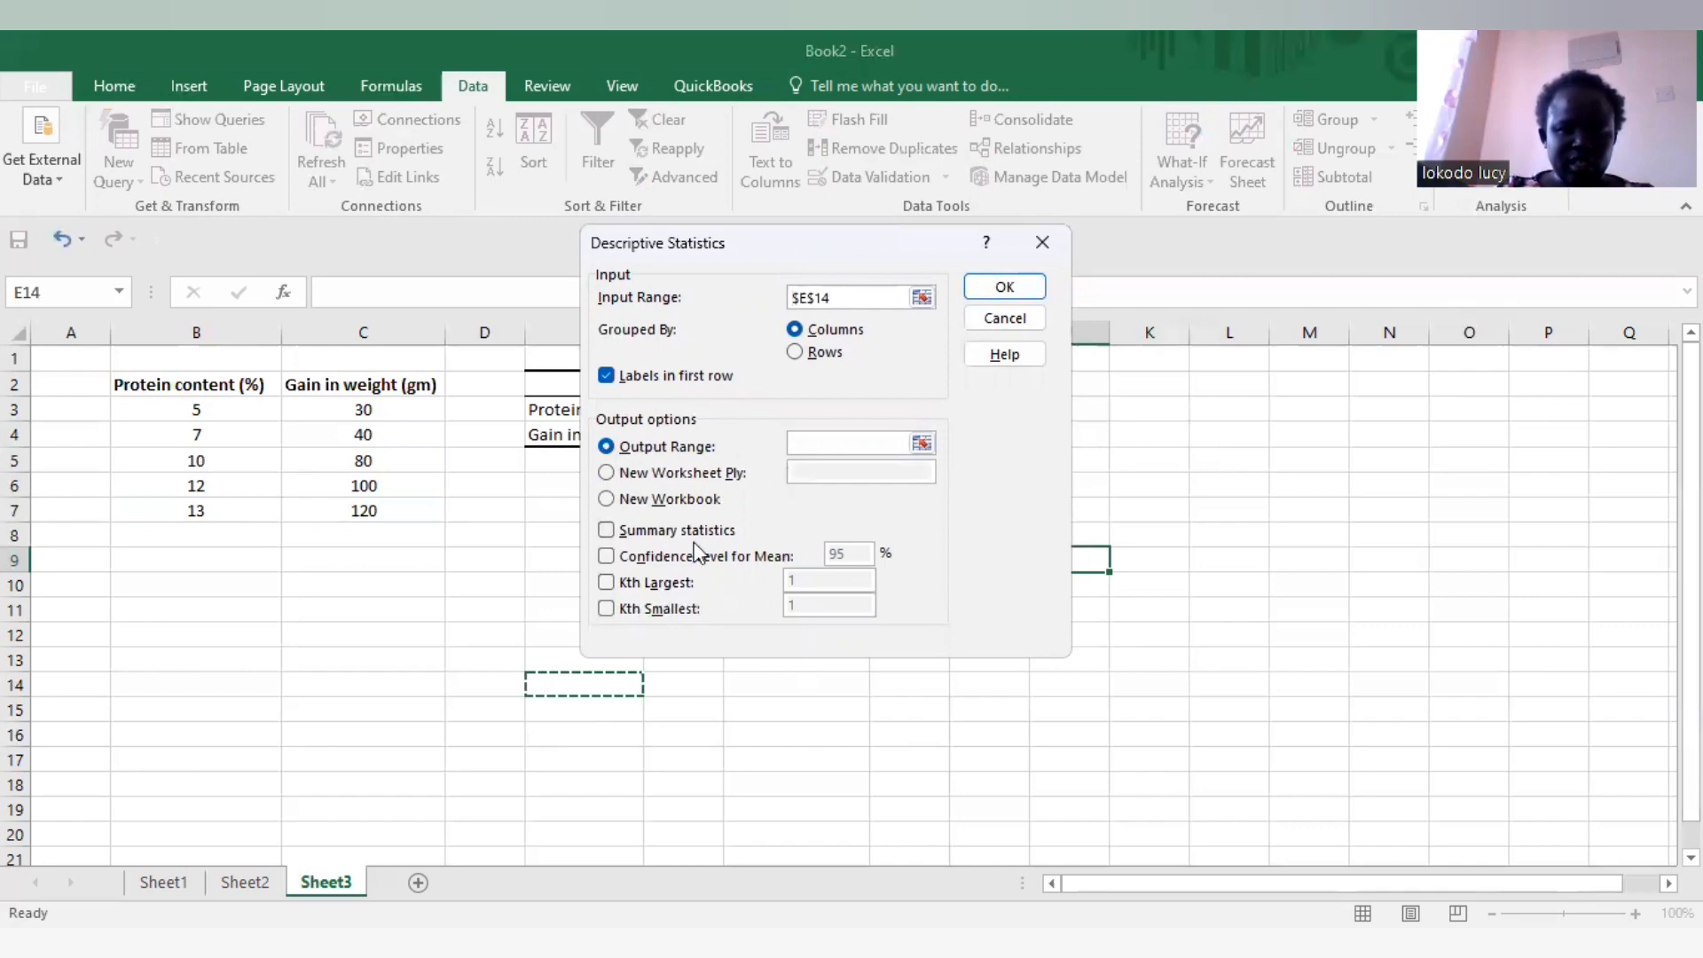
click(607, 530)
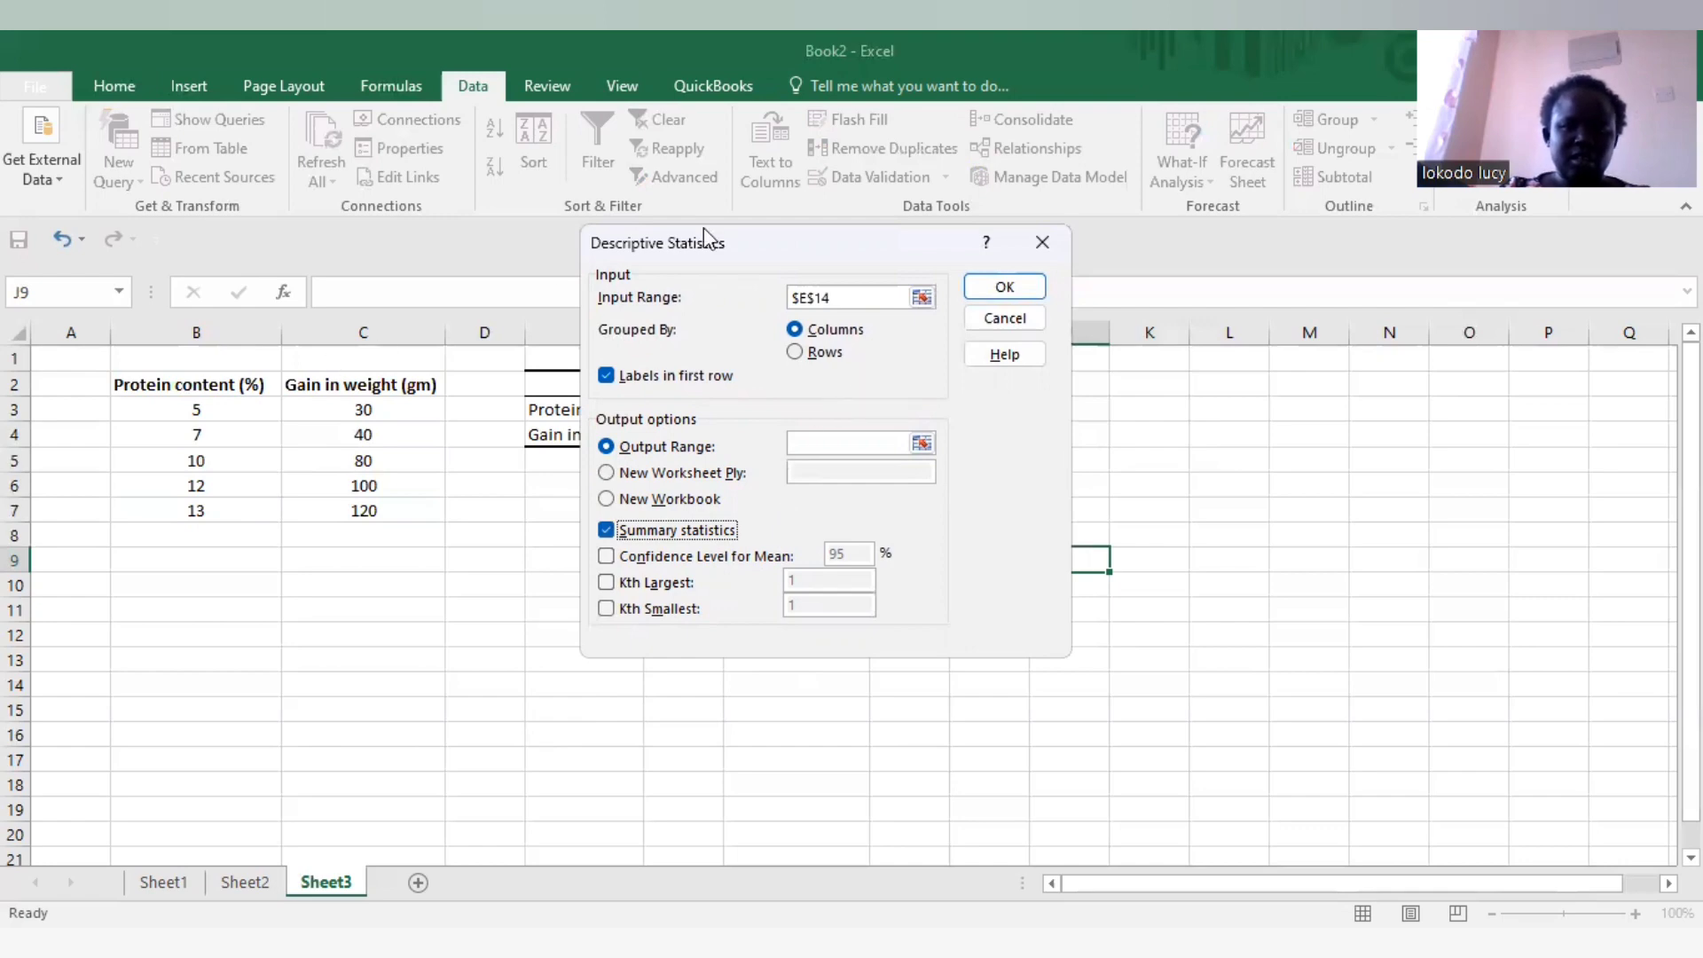
Replace the input range of the Descriptive Statistics analysis with B2:C7.
click(867, 289)
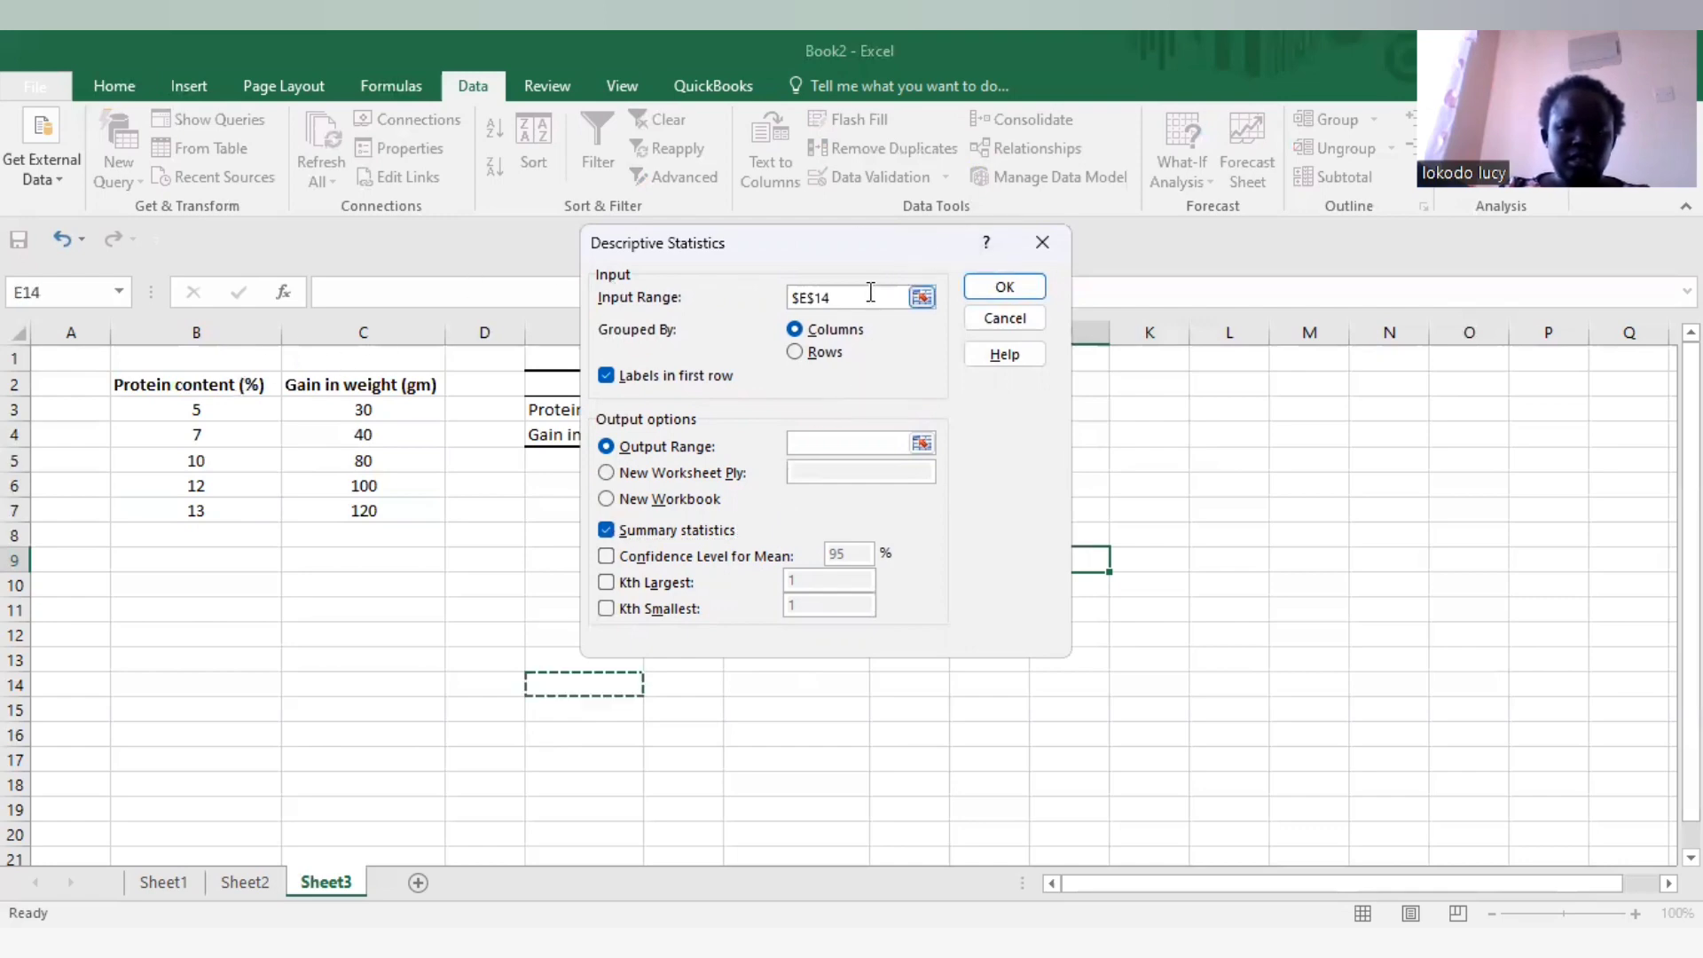
drag(866, 288, 818, 289)
key(BackSpace)
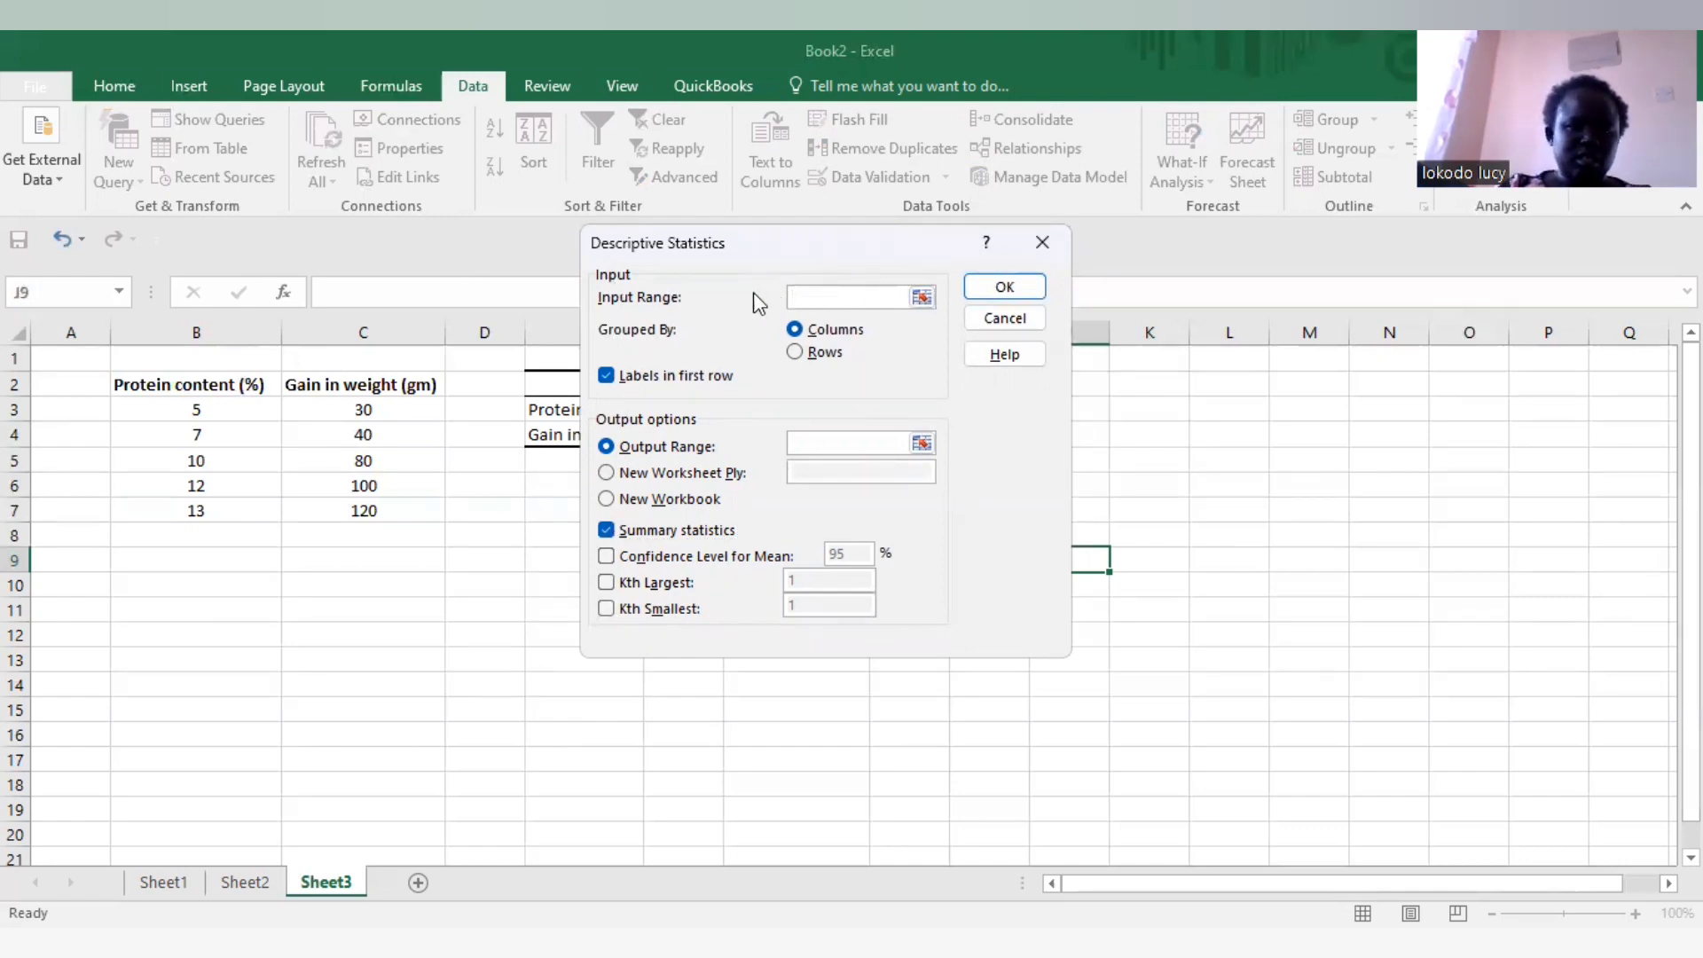
click(198, 380)
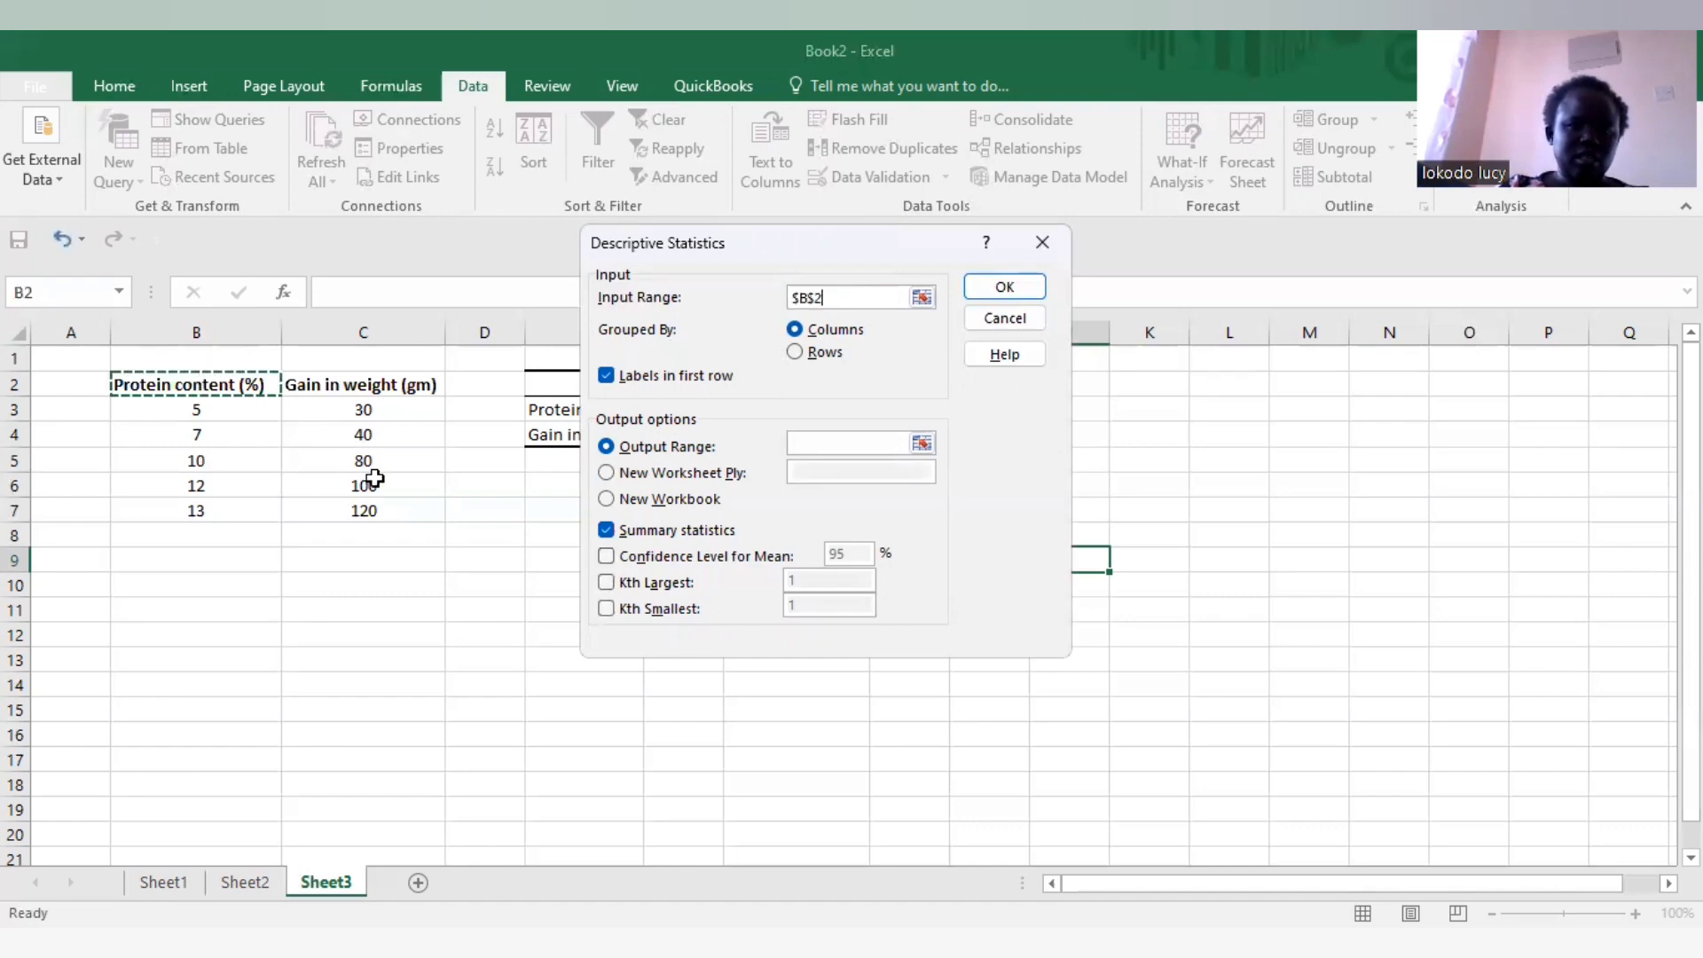
shift+click(357, 508)
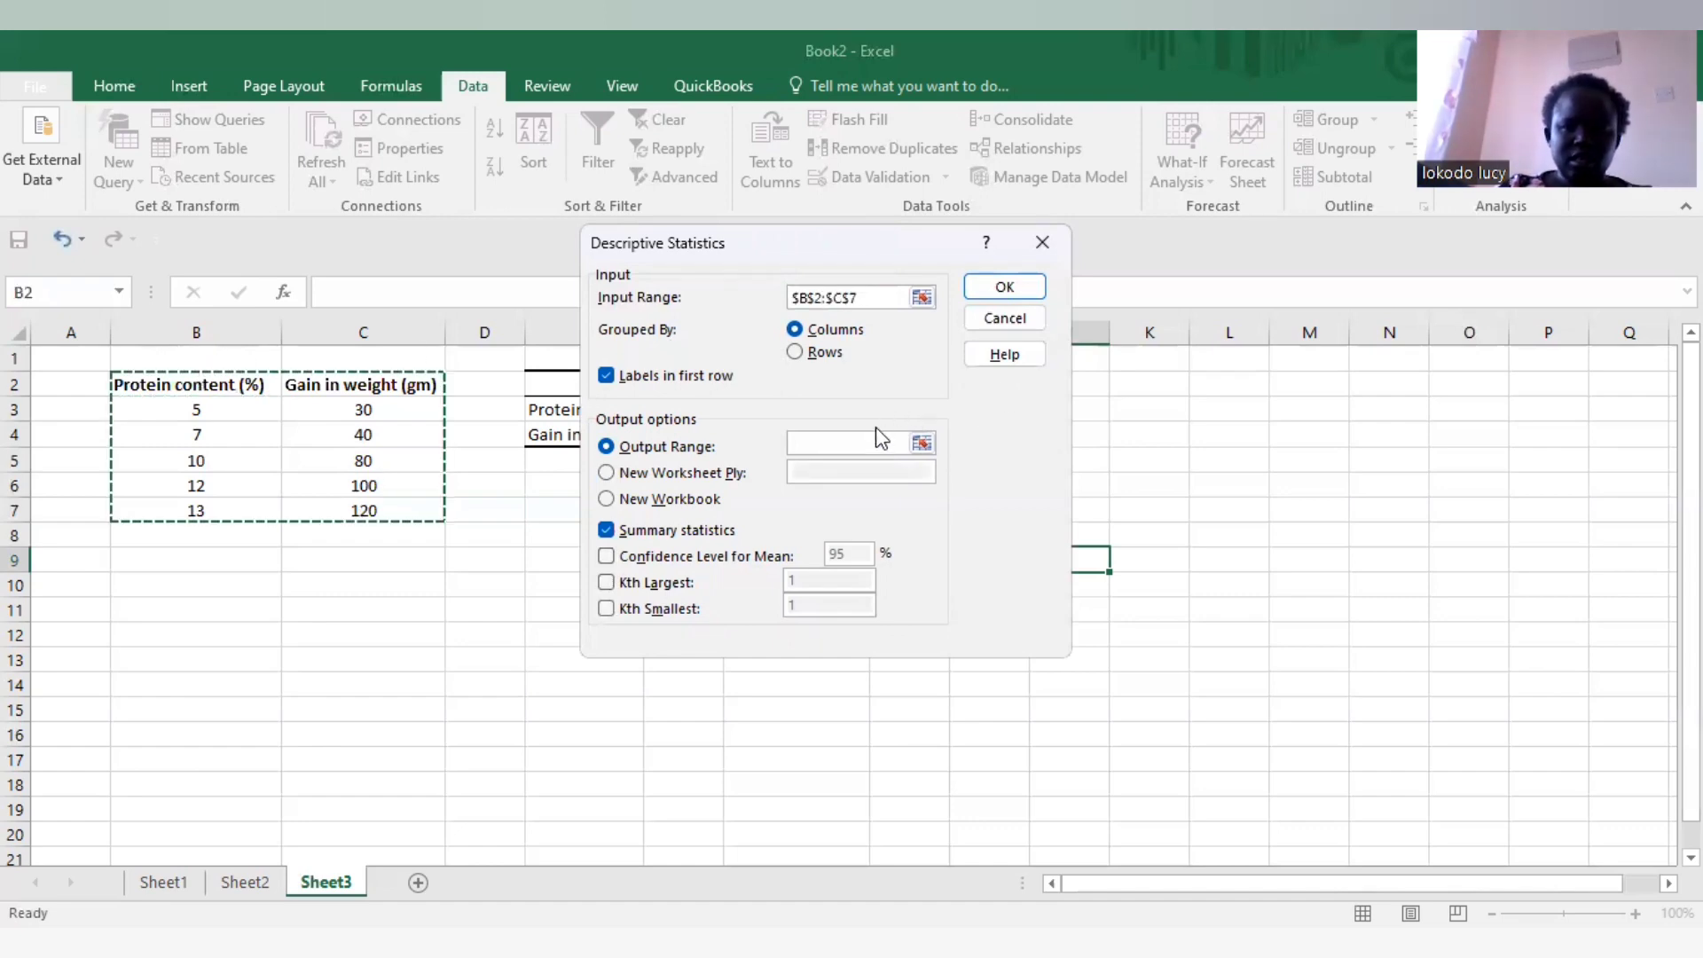
Set the Descriptive Statistics output range to cell K3 and run the analysis.
click(860, 441)
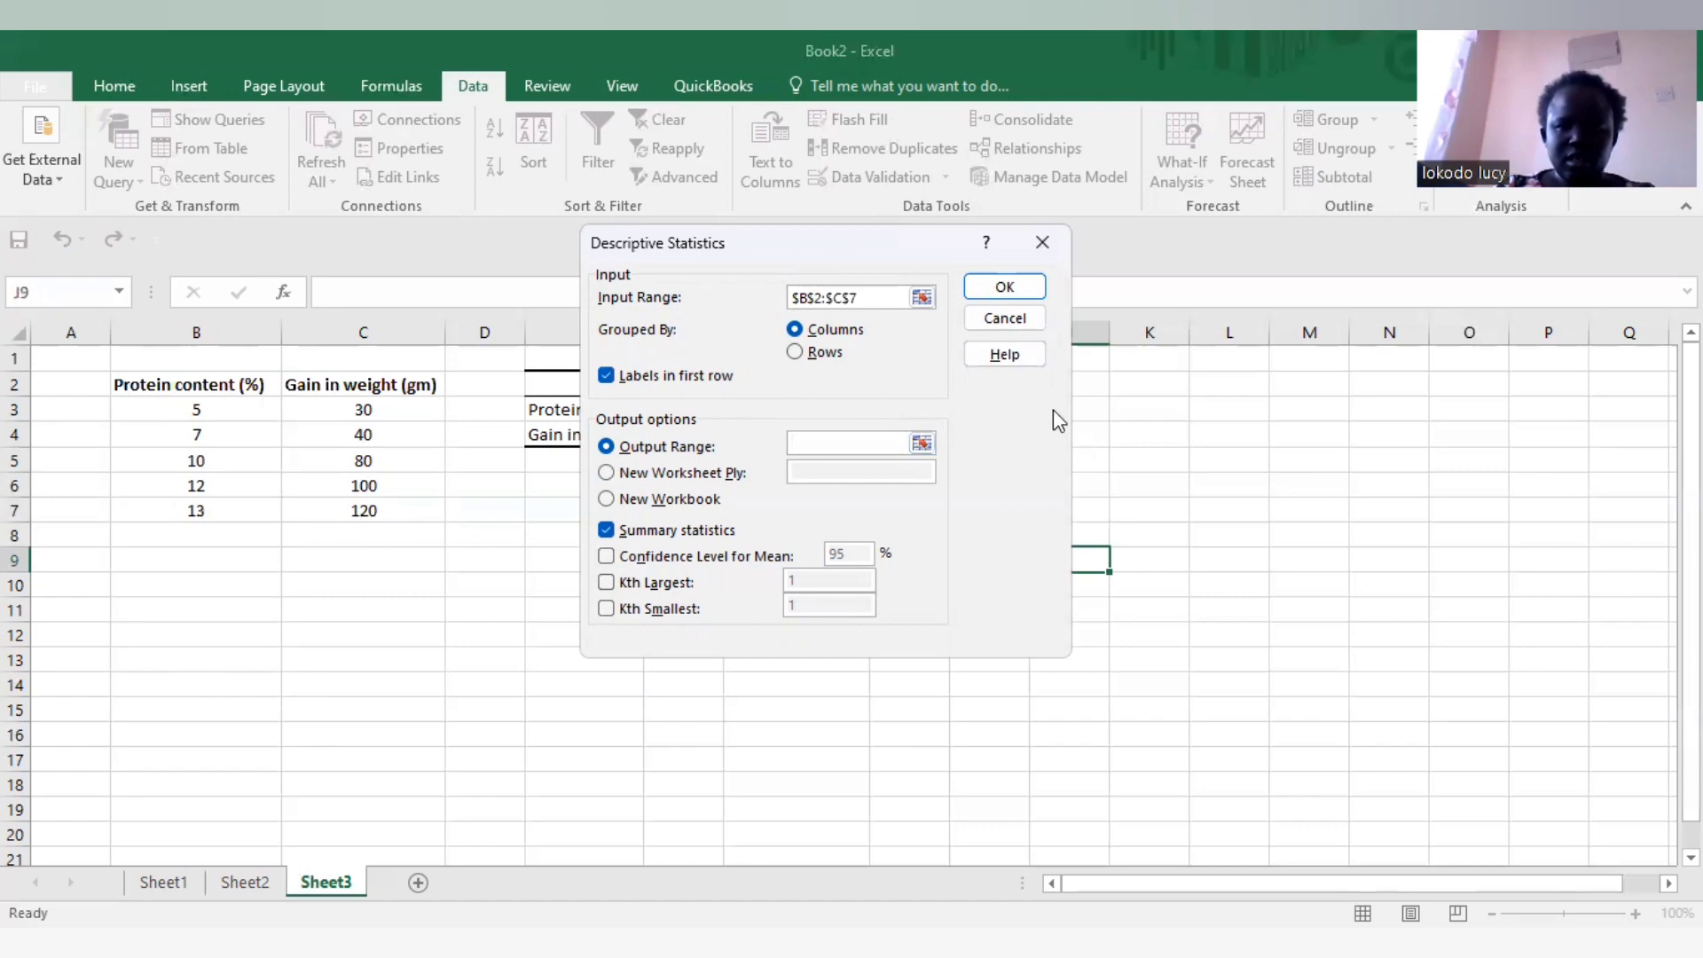
click(1108, 415)
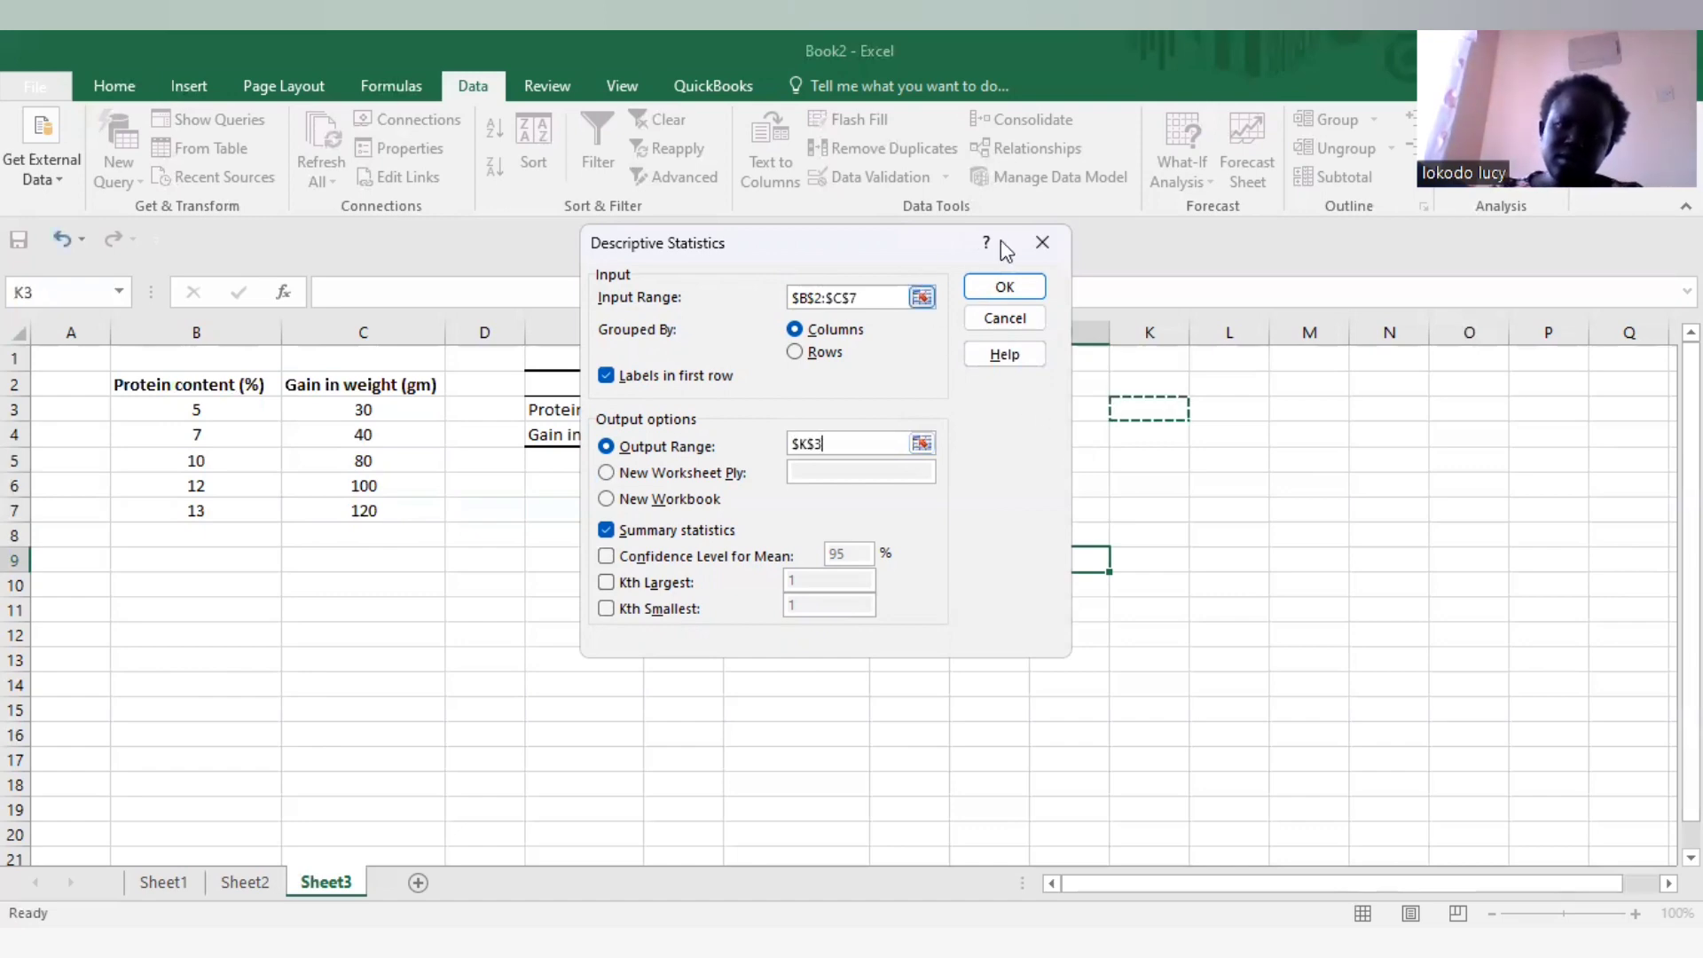
click(998, 286)
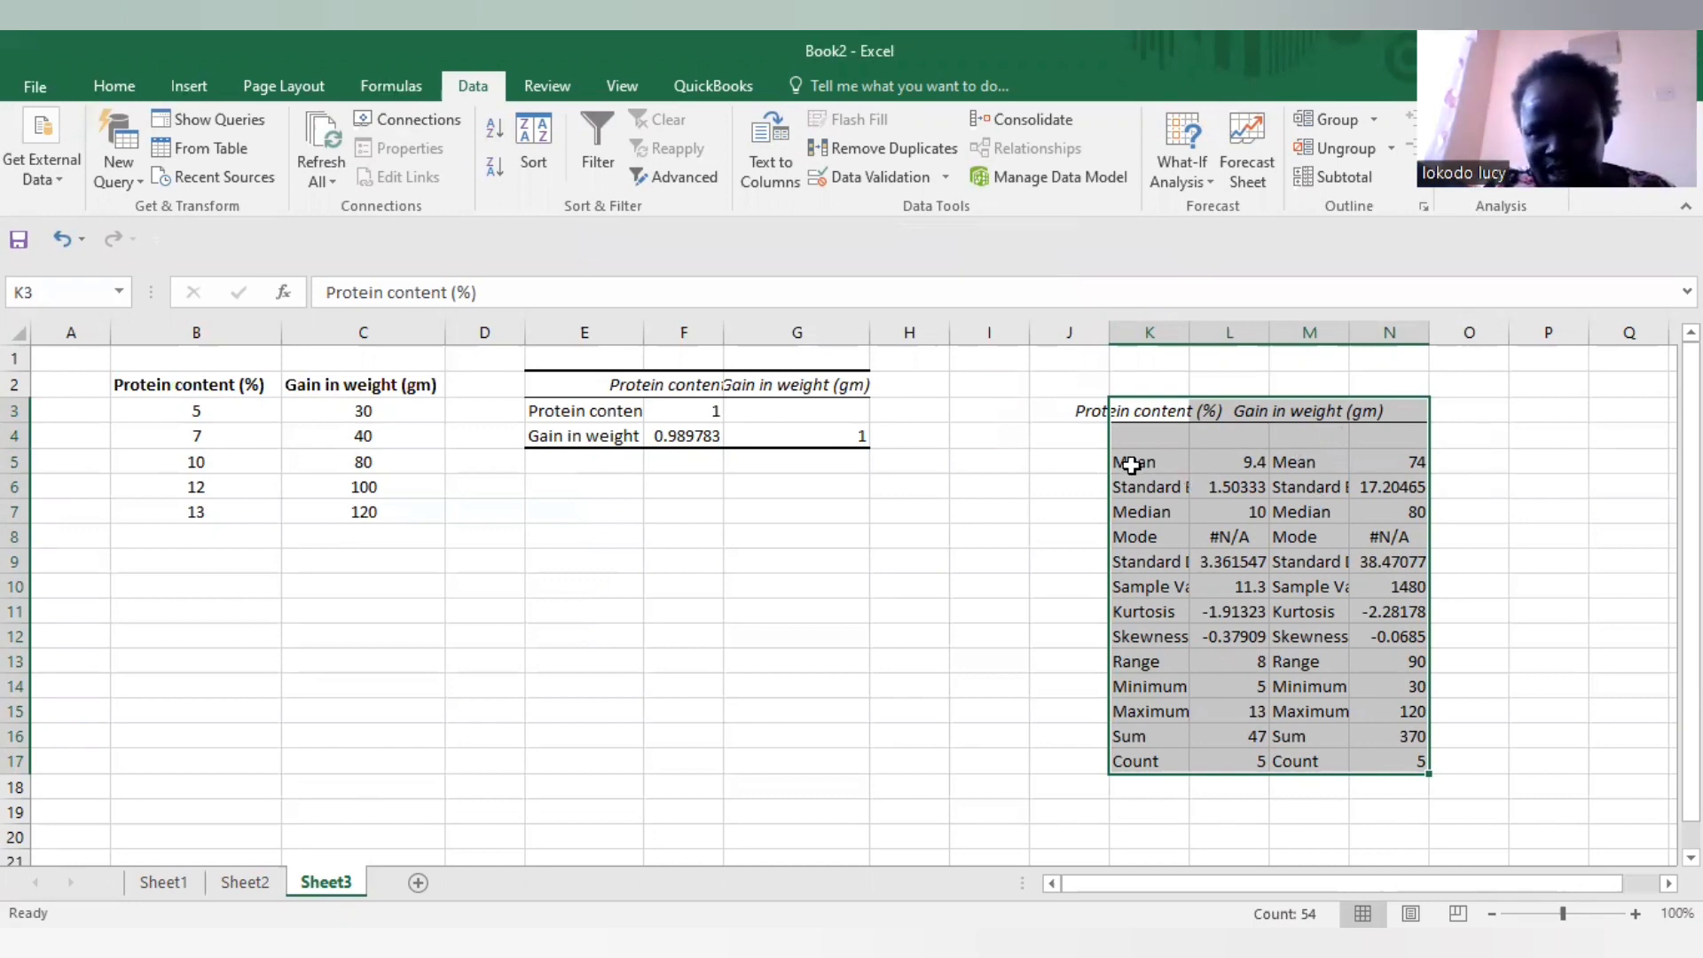
Left-align the header cells J3:N3 above the descriptive statistics results.
click(1139, 411)
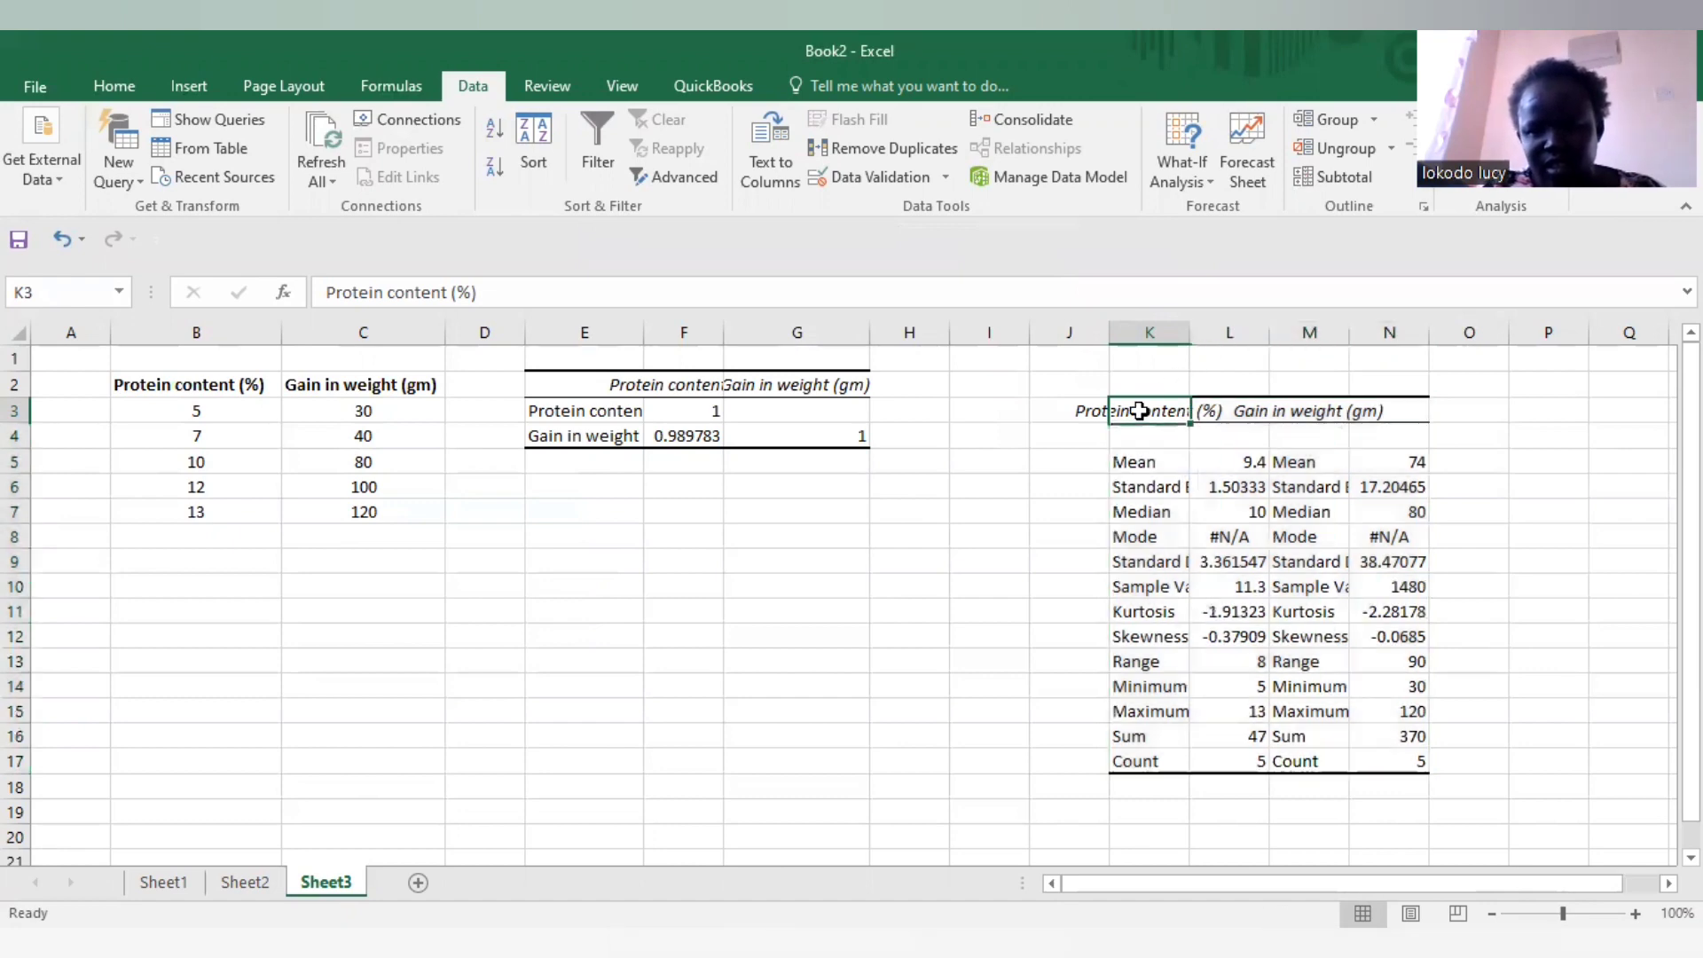
drag(1140, 410, 1368, 409)
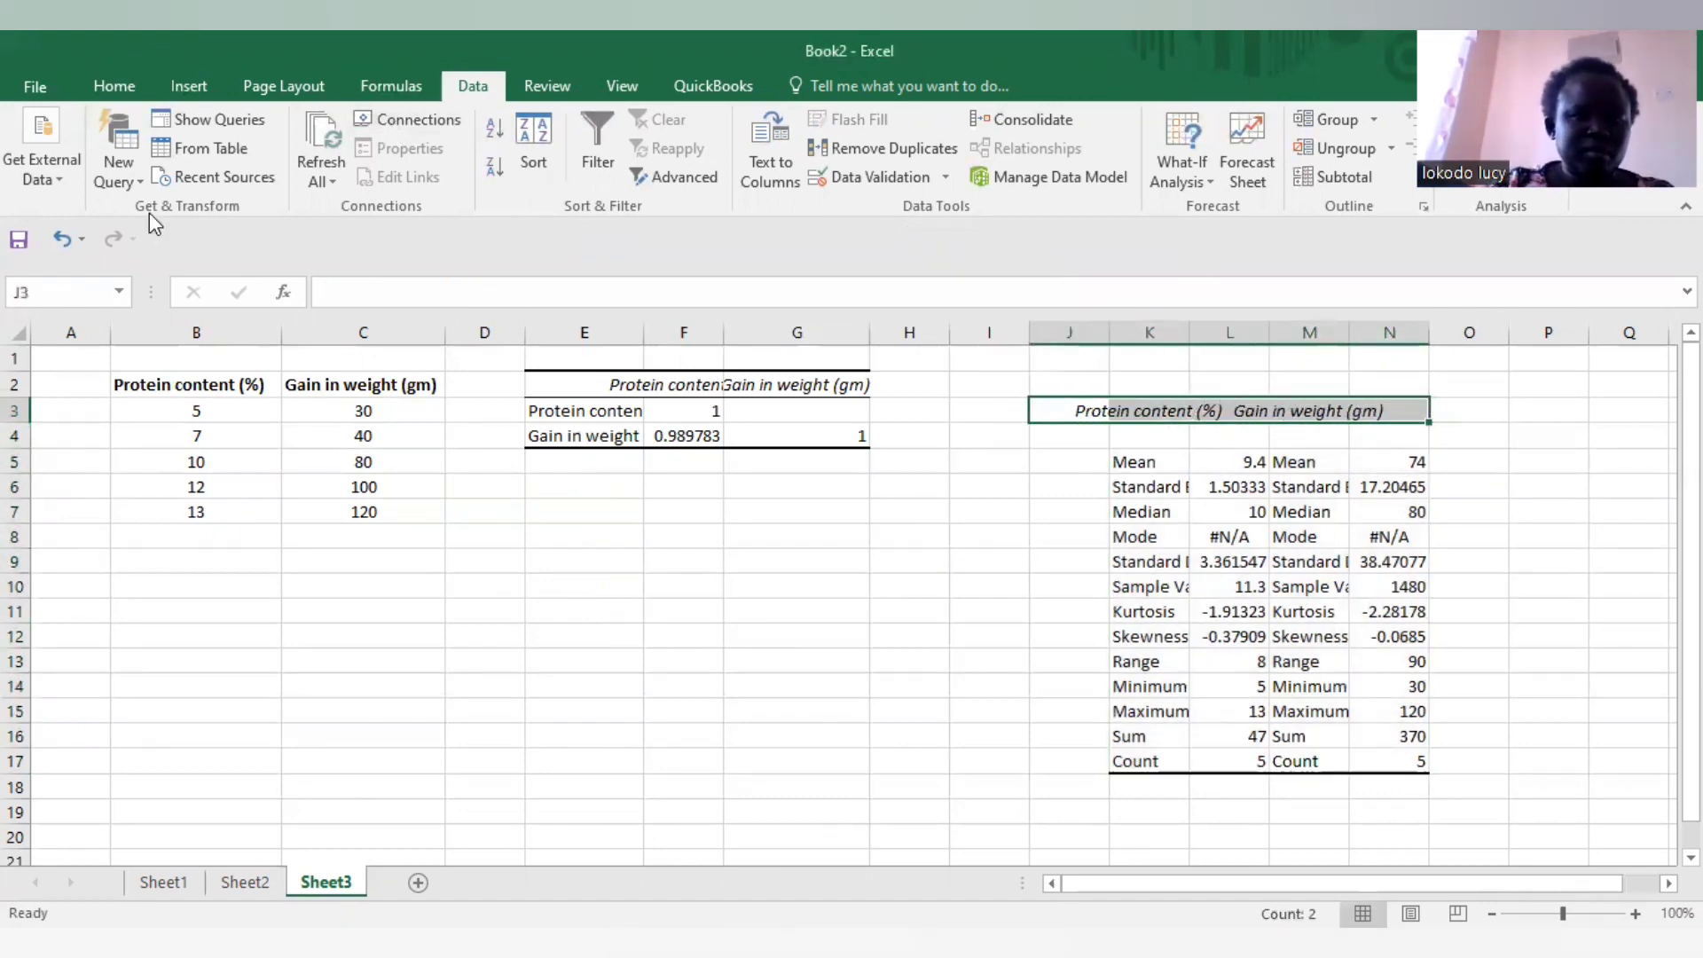
click(116, 87)
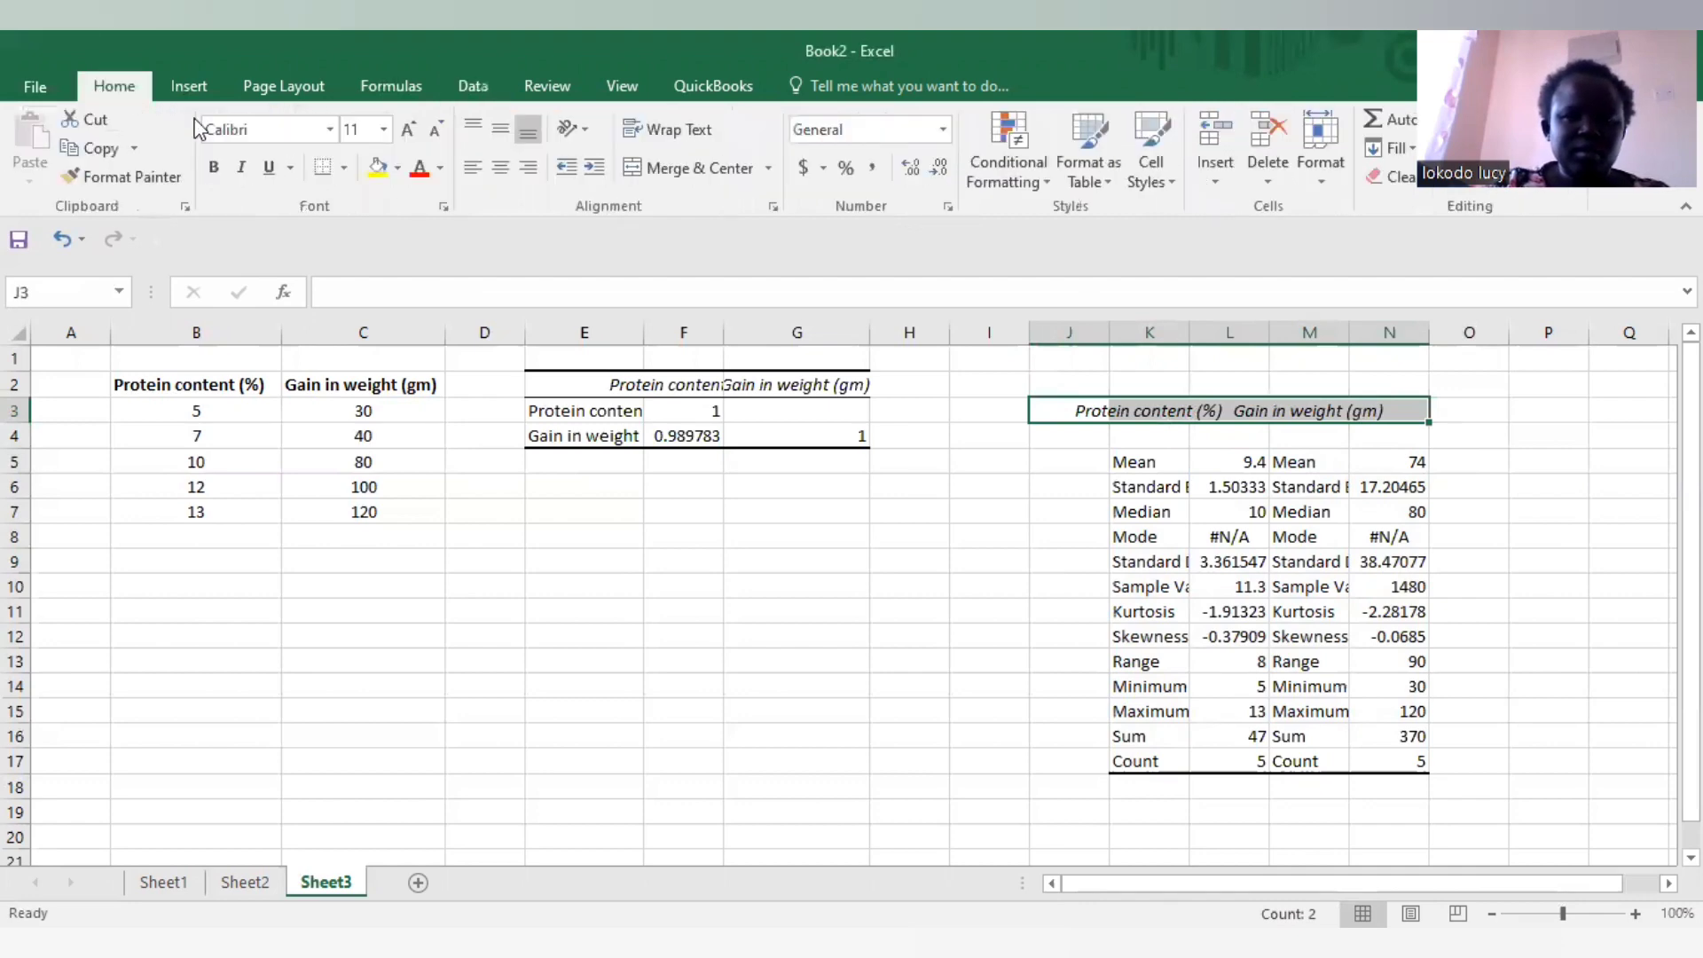
click(473, 169)
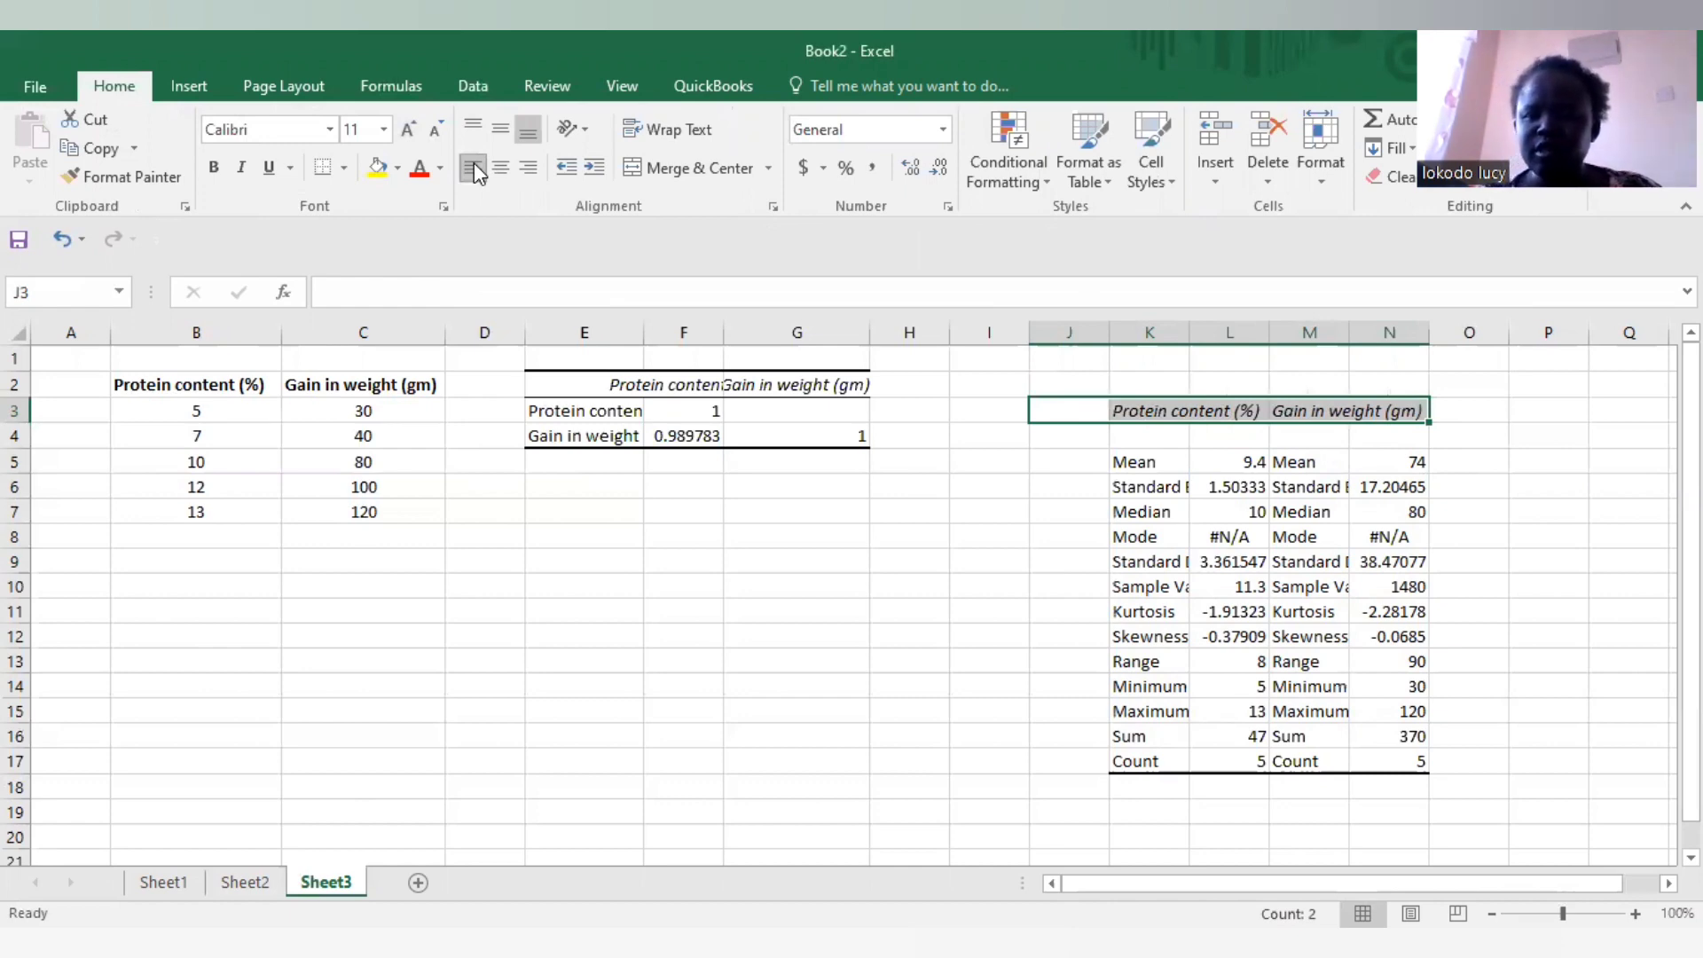
click(1619, 616)
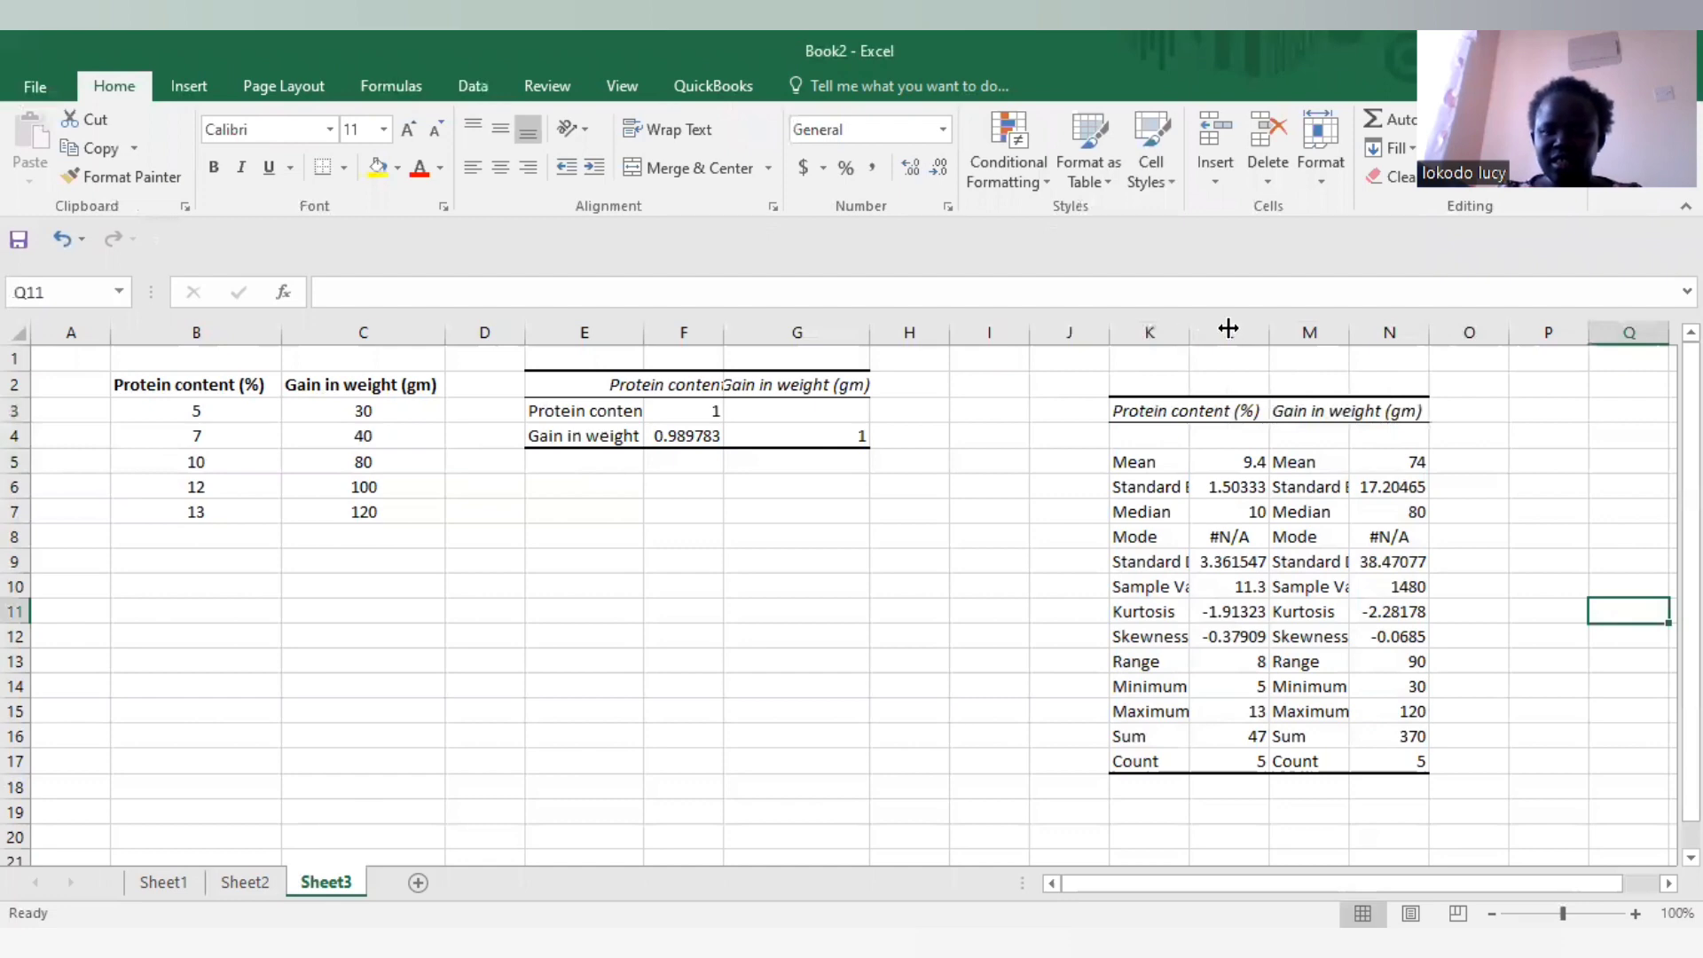
Widen columns K and M and fit columns L and N to their contents in the descriptive statistics table.
drag(1228, 329, 1230, 329)
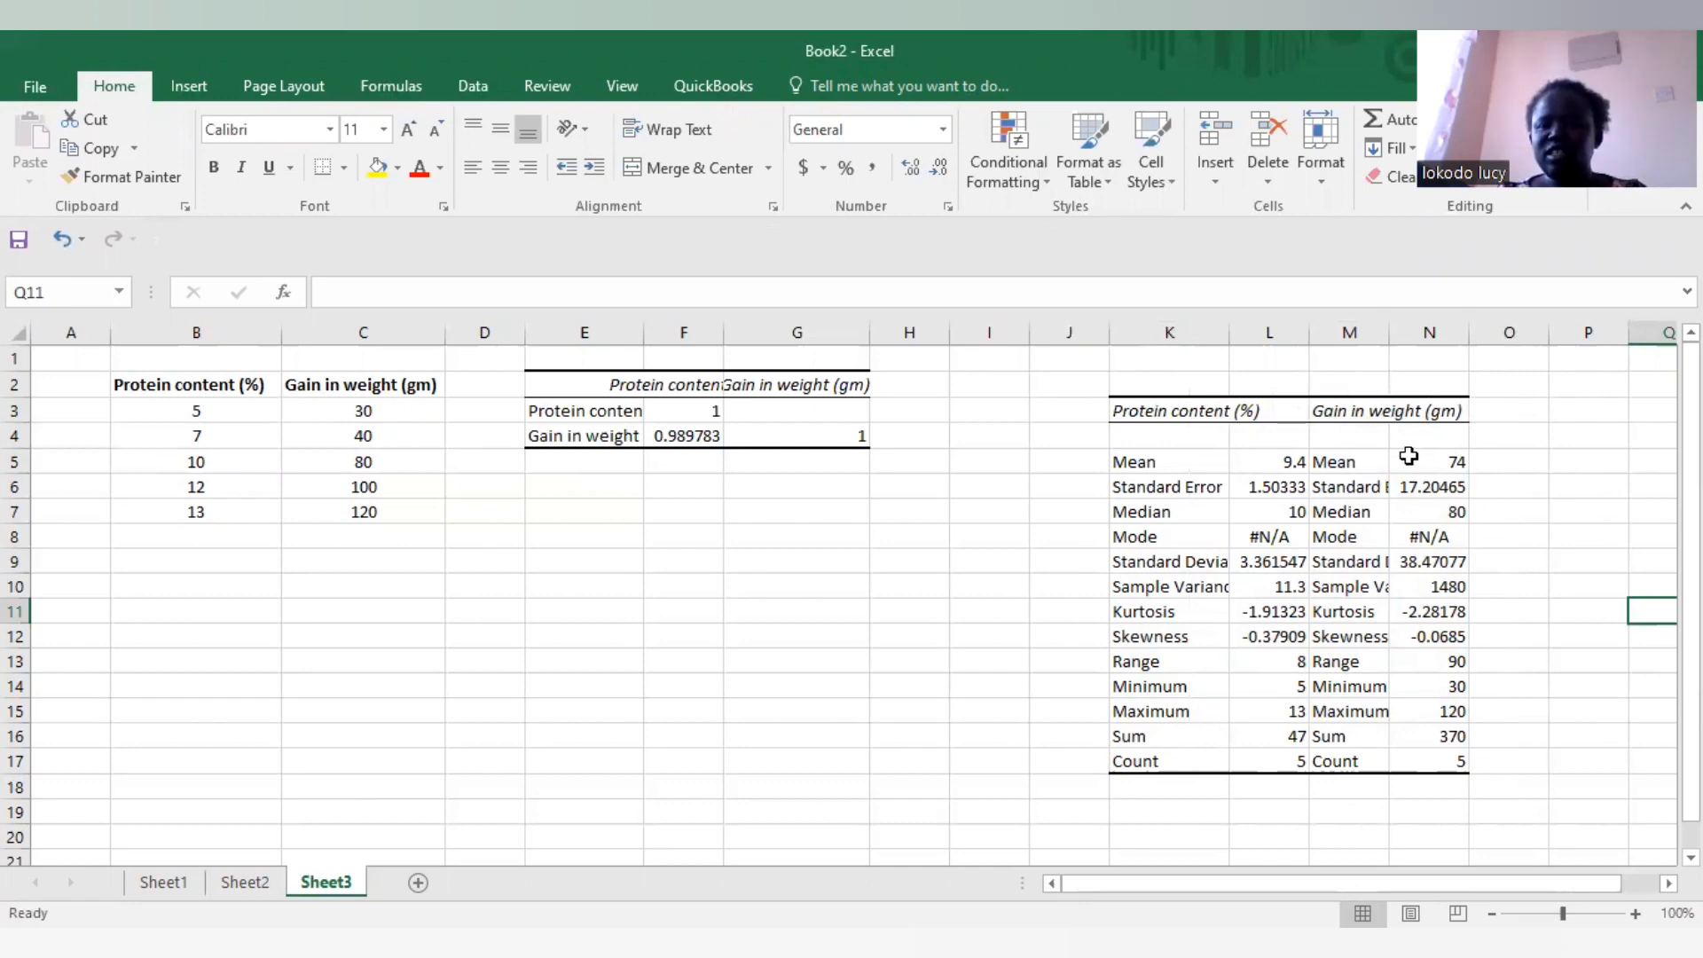
double_click(1360, 487)
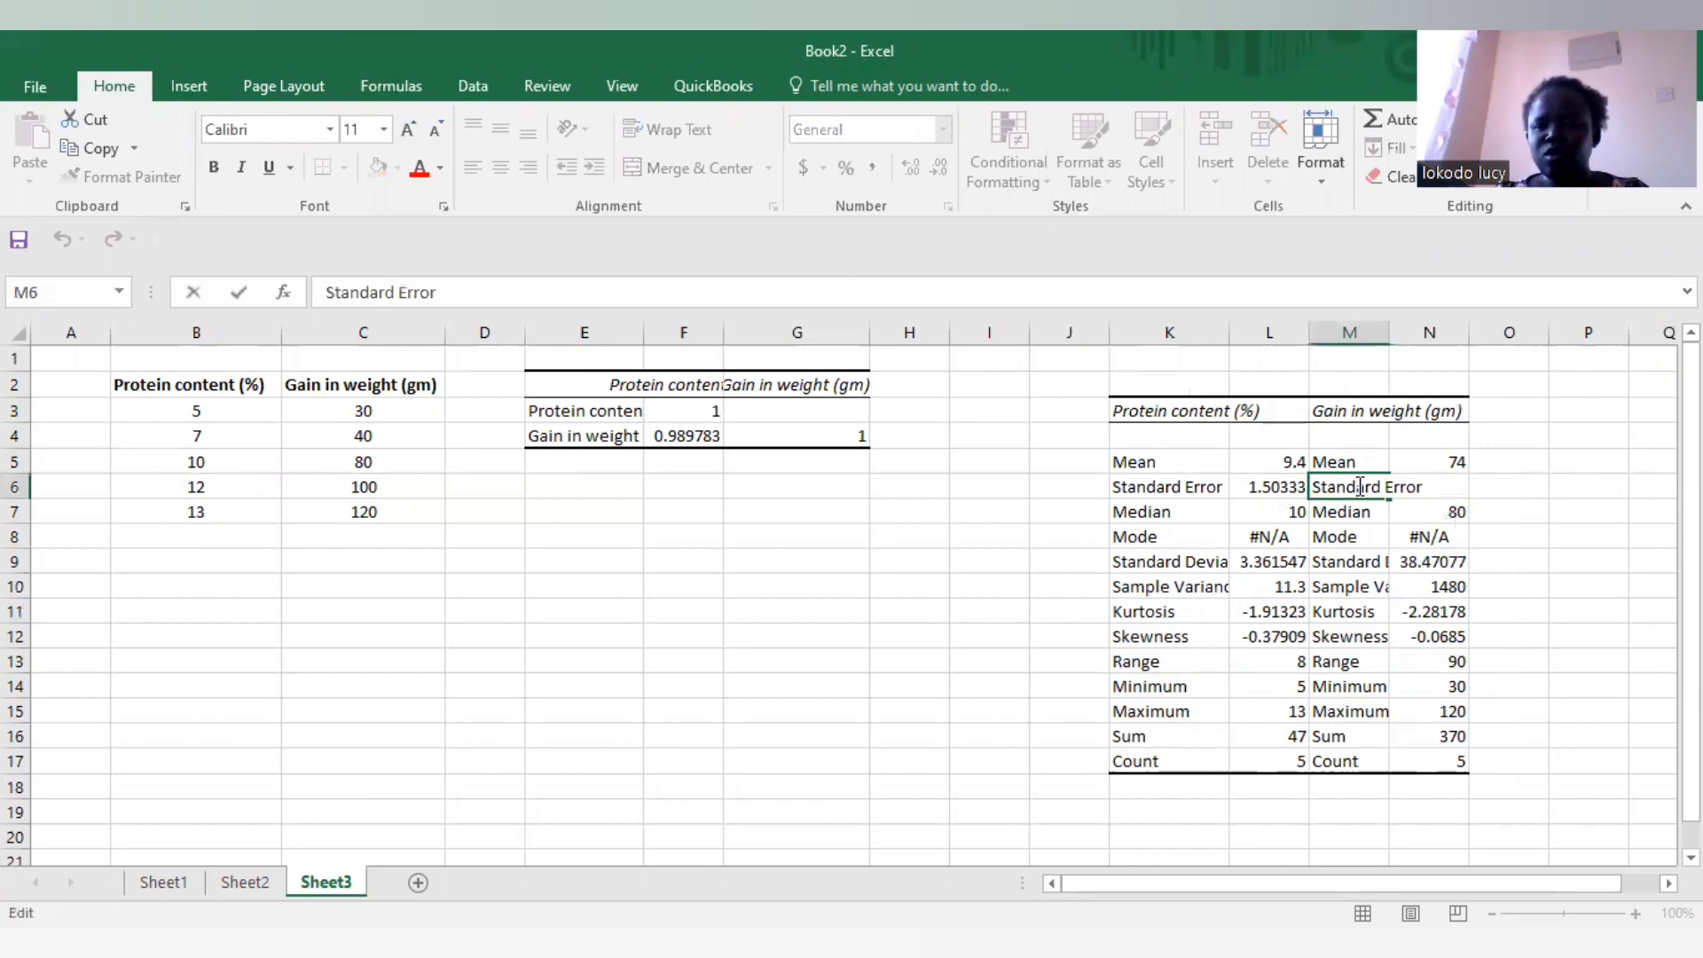
click(1611, 462)
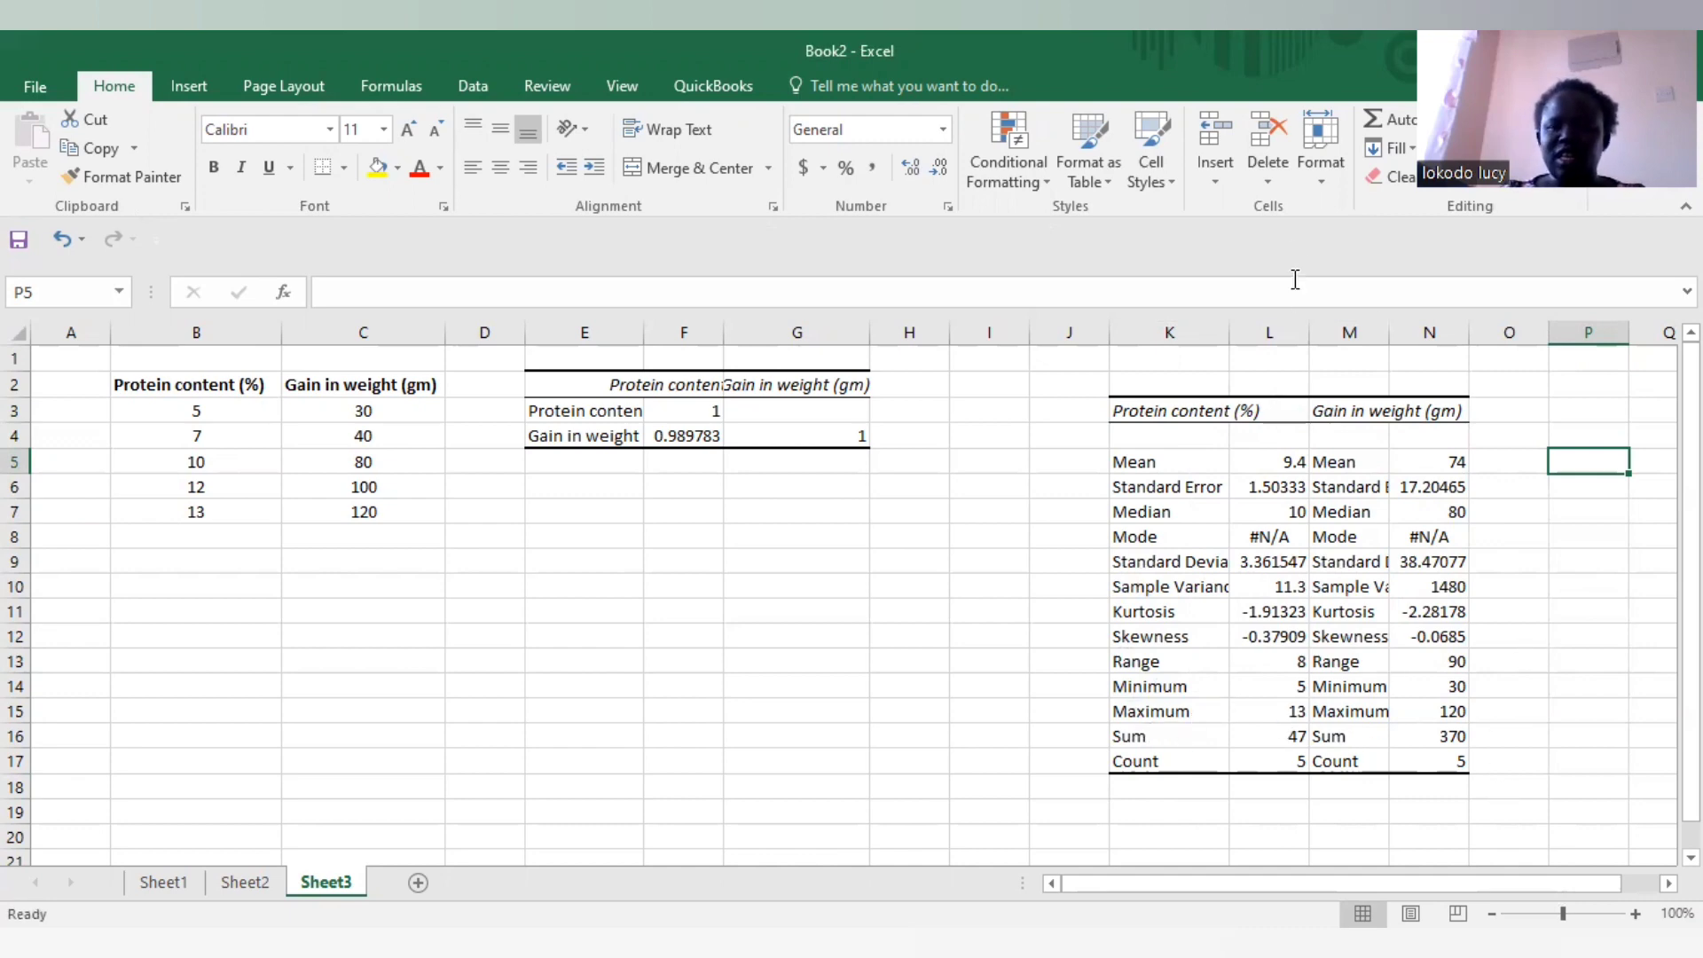
double_click(1306, 329)
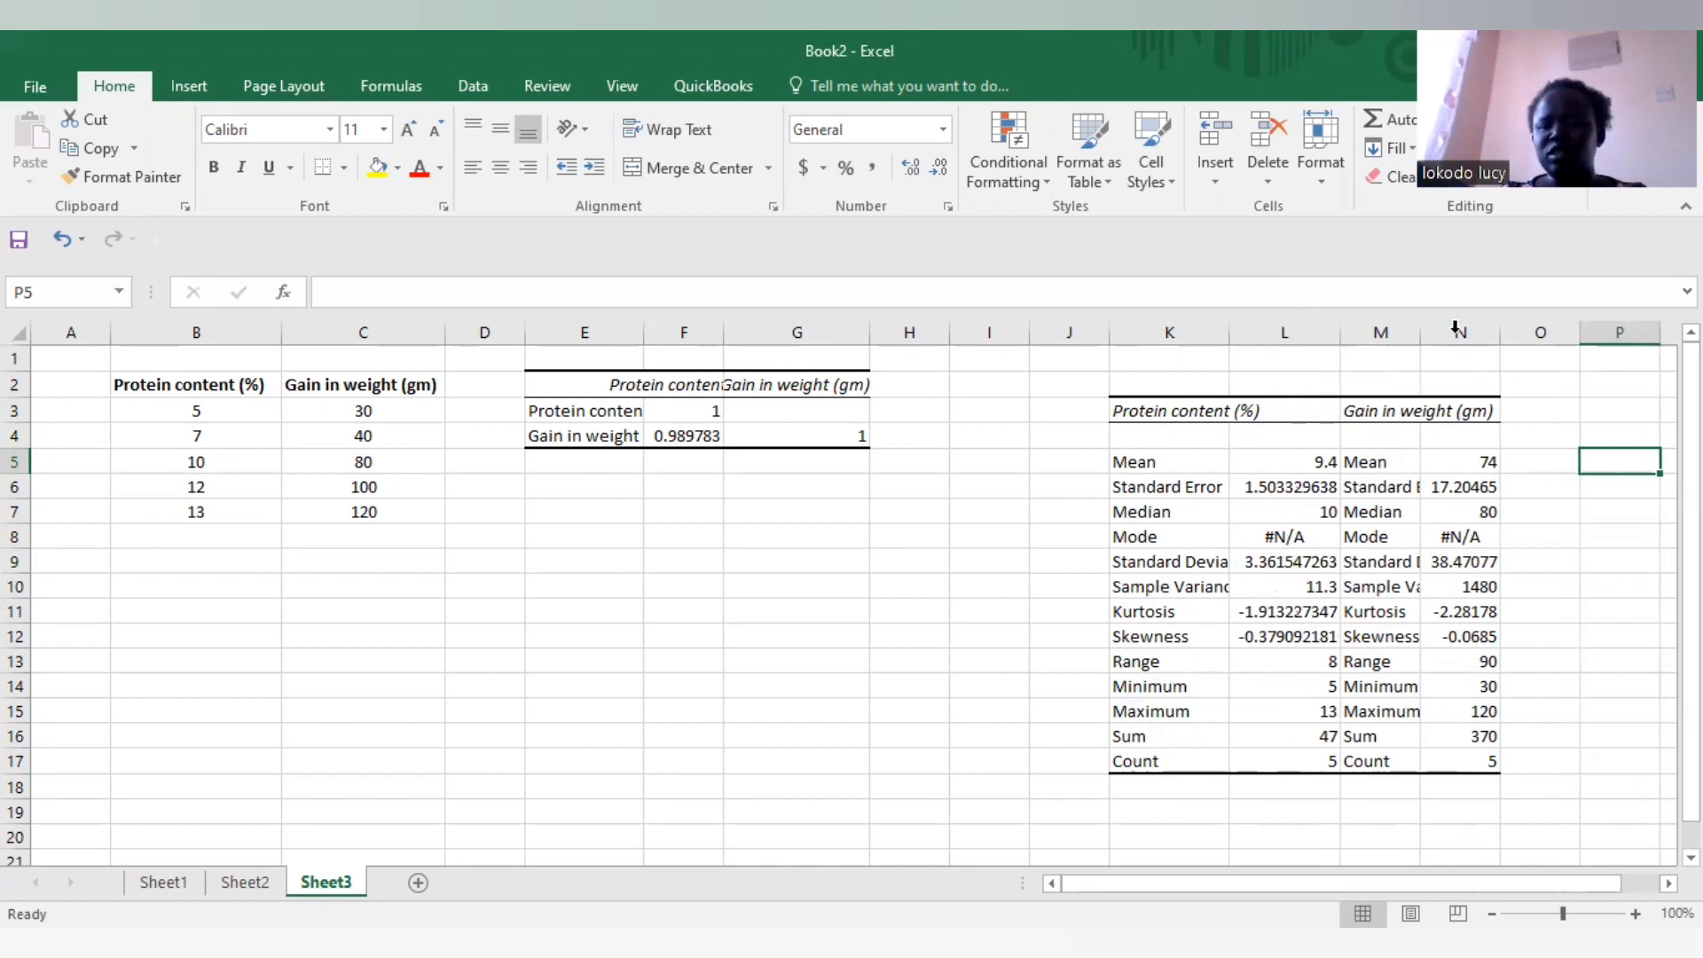
drag(1420, 332, 1443, 332)
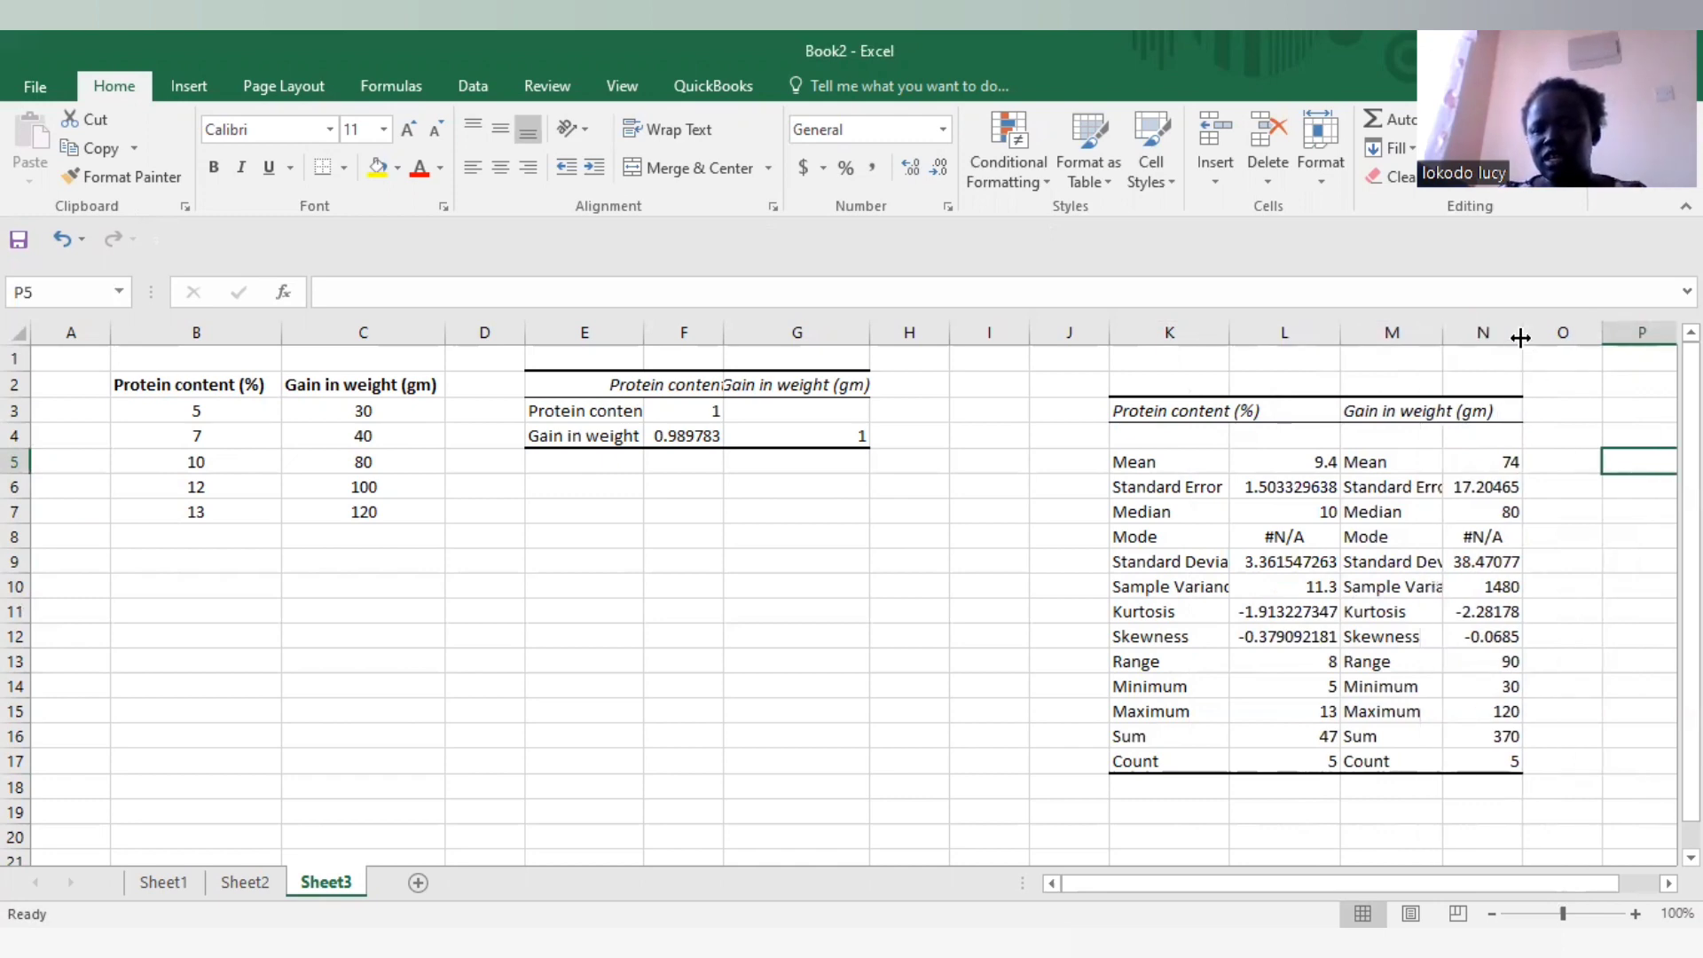
double_click(1520, 337)
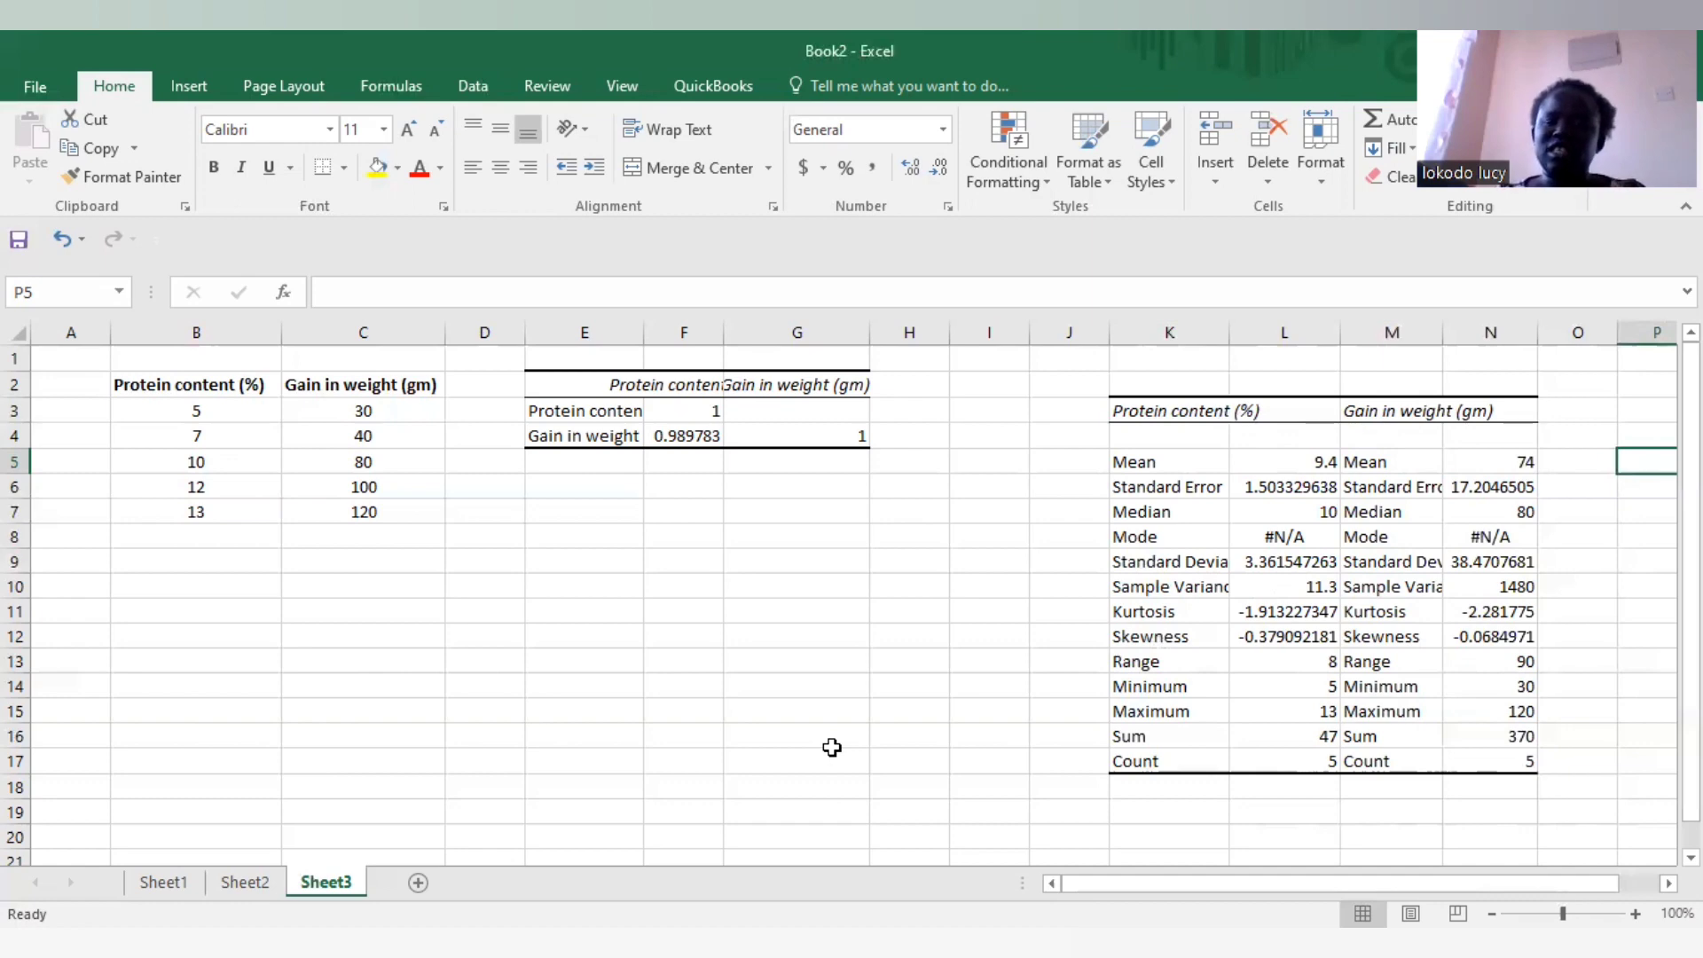
Examine the descriptive statistics results in columns K to N and the correlation table in columns E to G.
drag(1184, 384, 1481, 769)
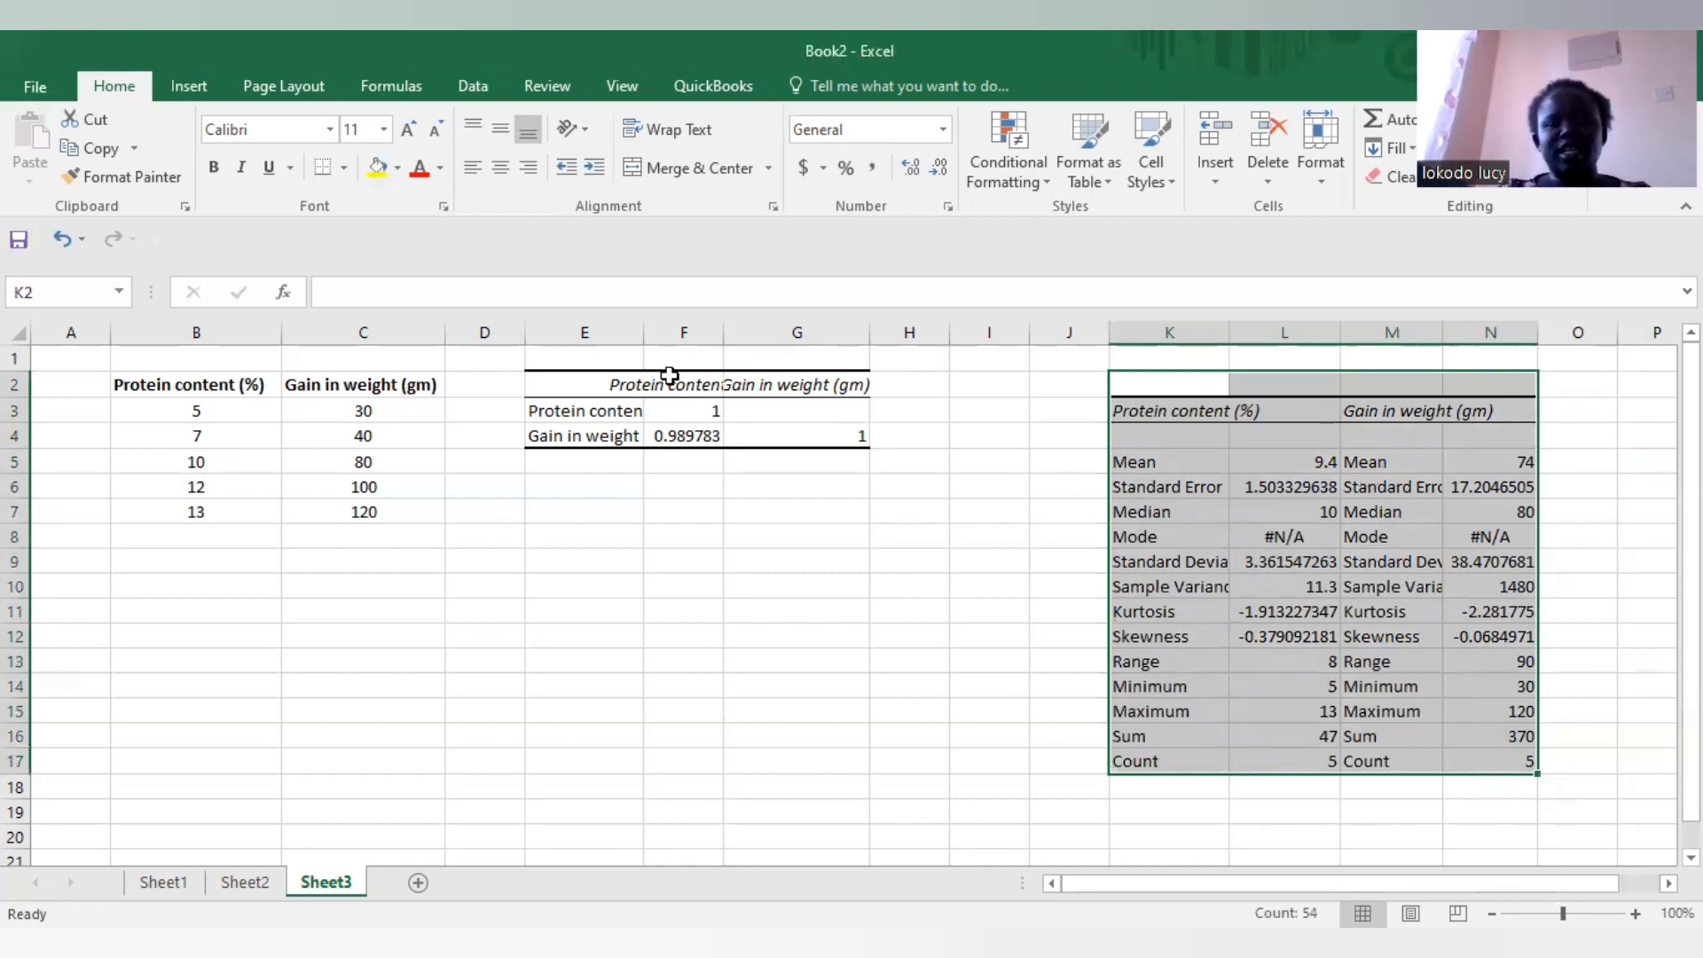
drag(576, 363, 814, 456)
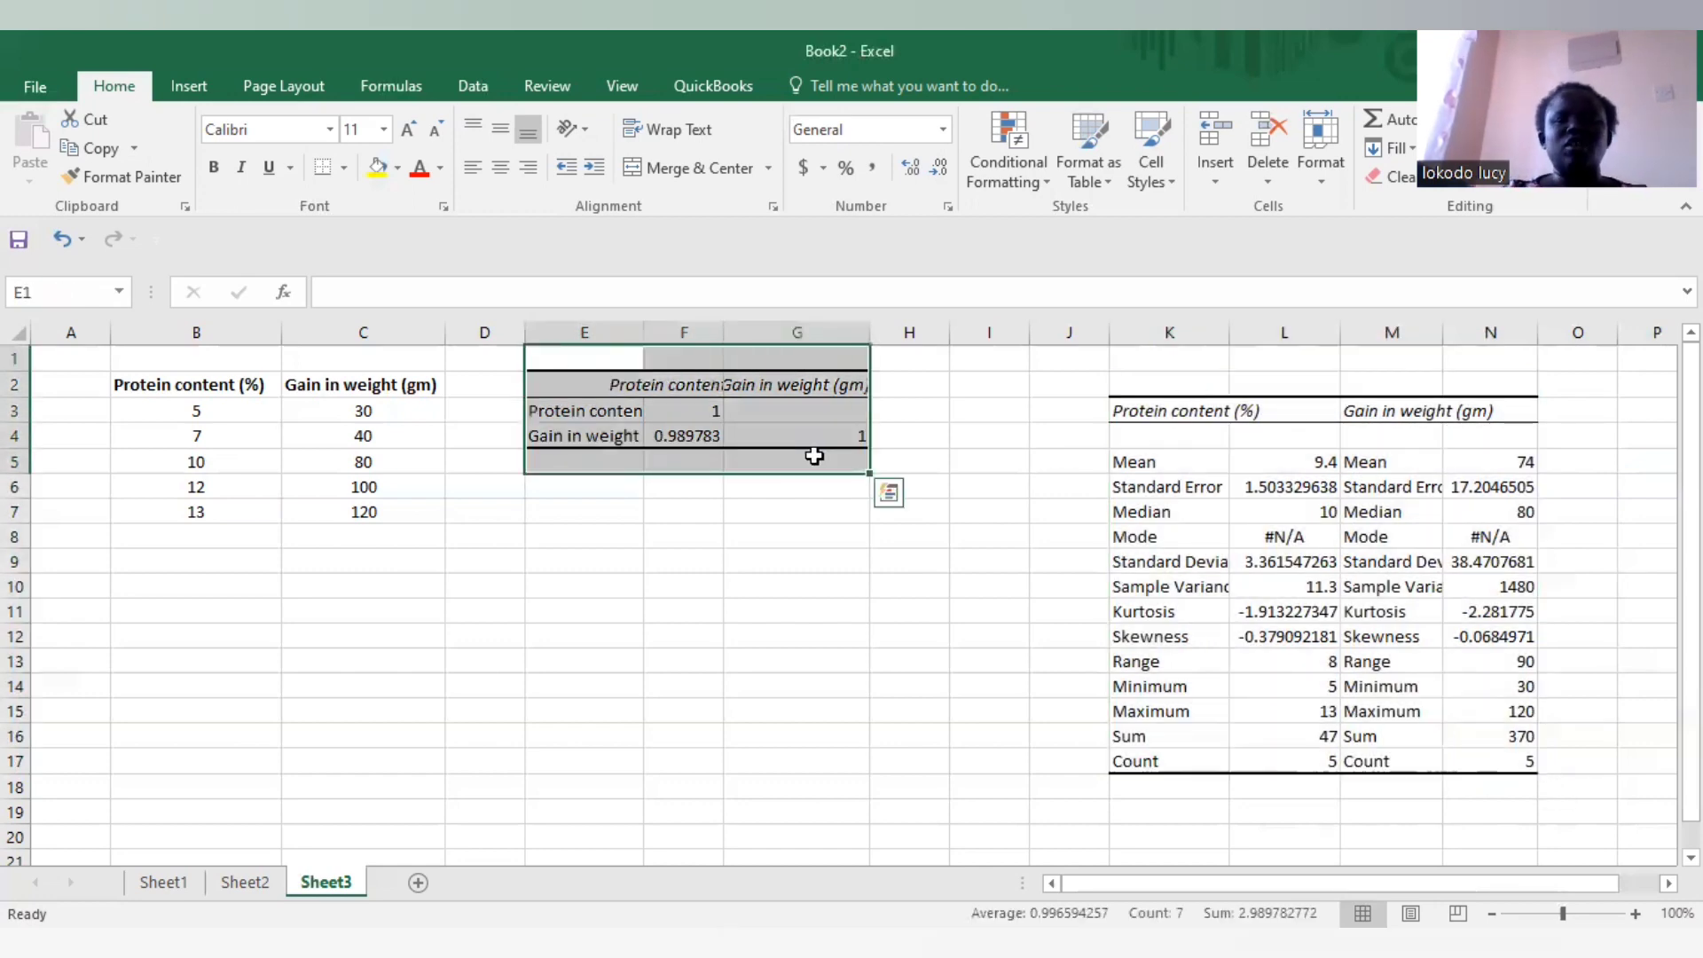
click(1199, 462)
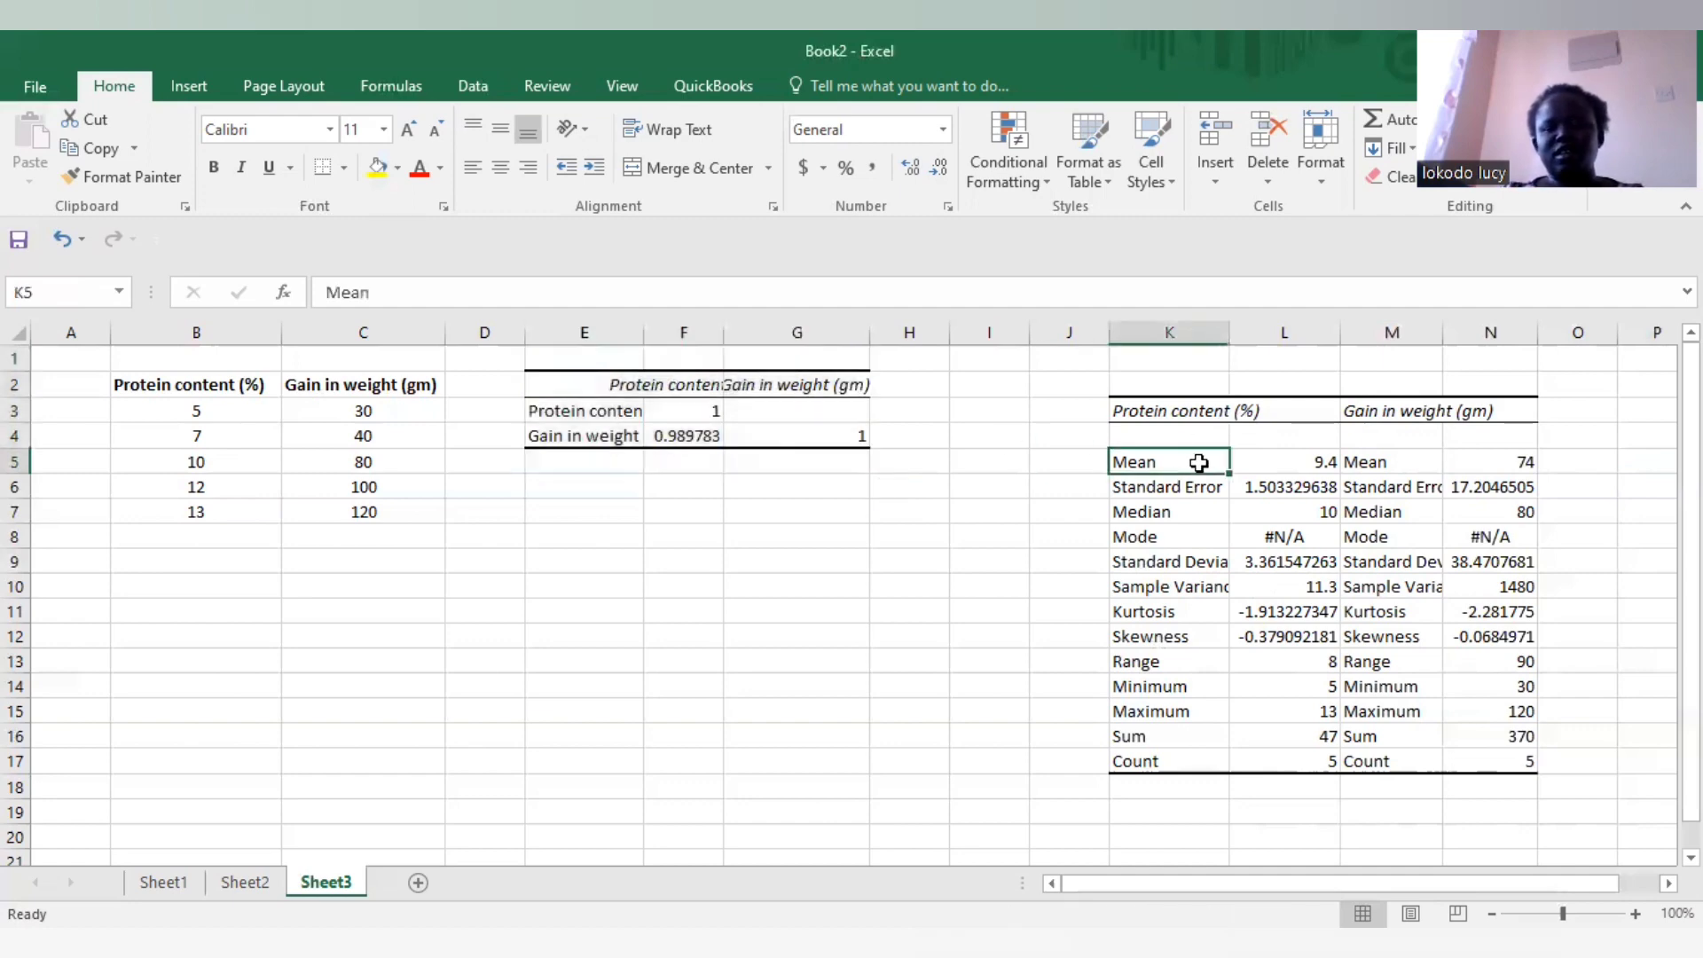
drag(1113, 406, 1479, 758)
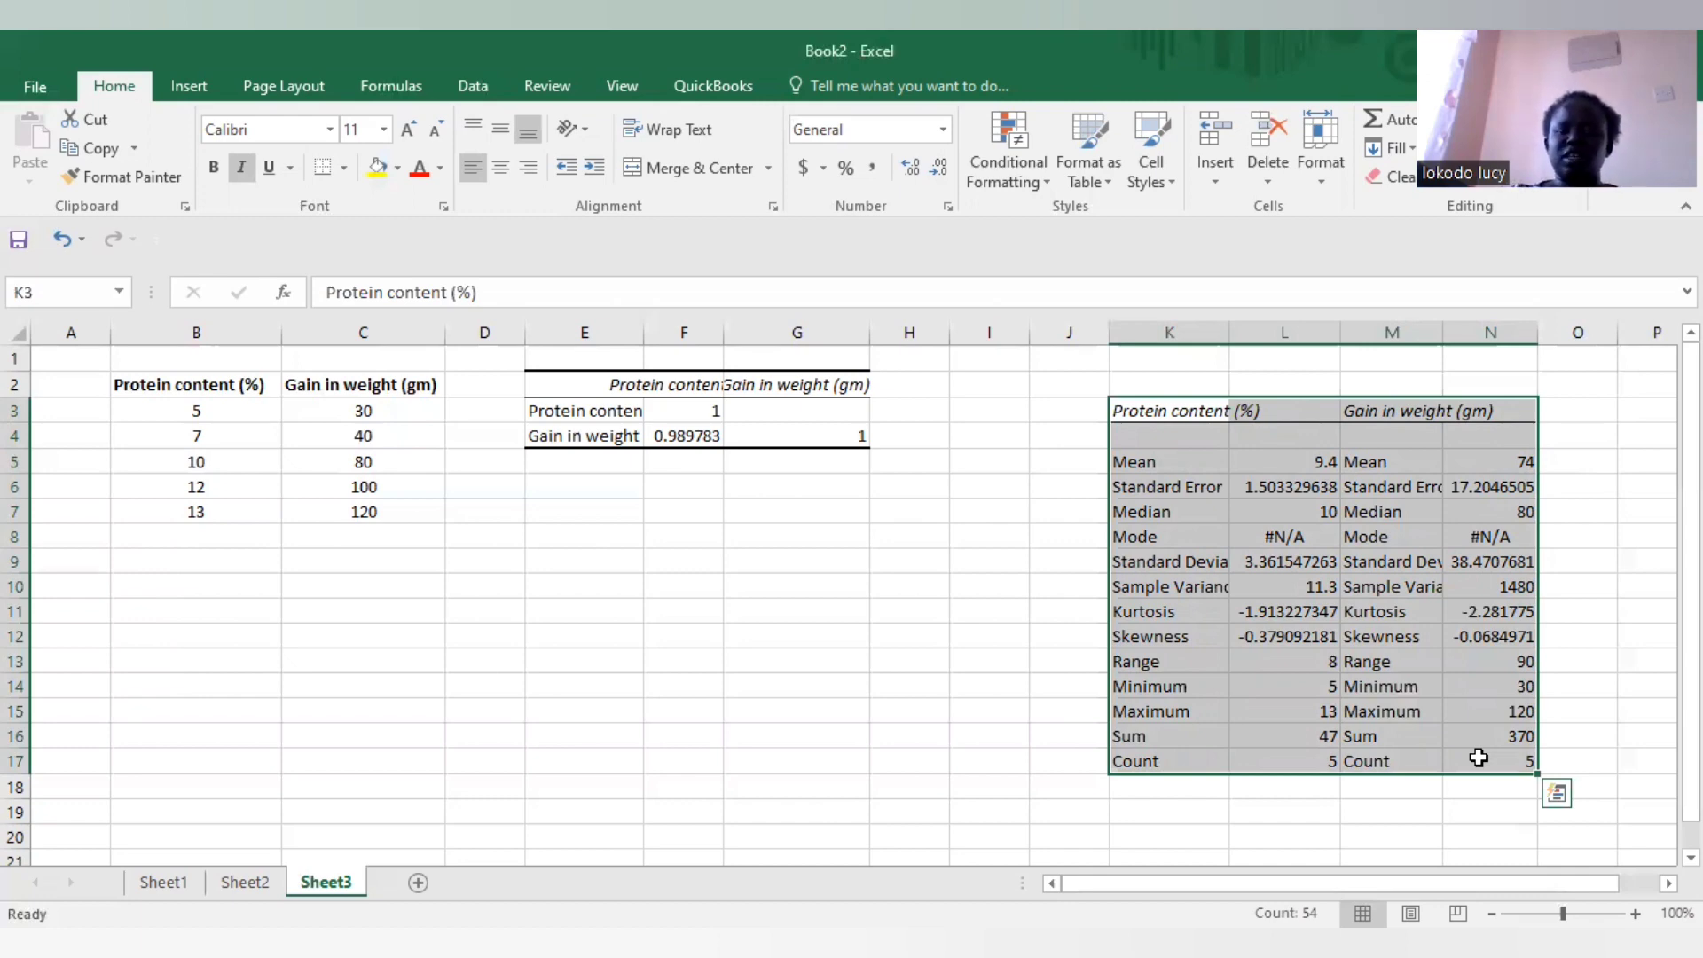
click(913, 604)
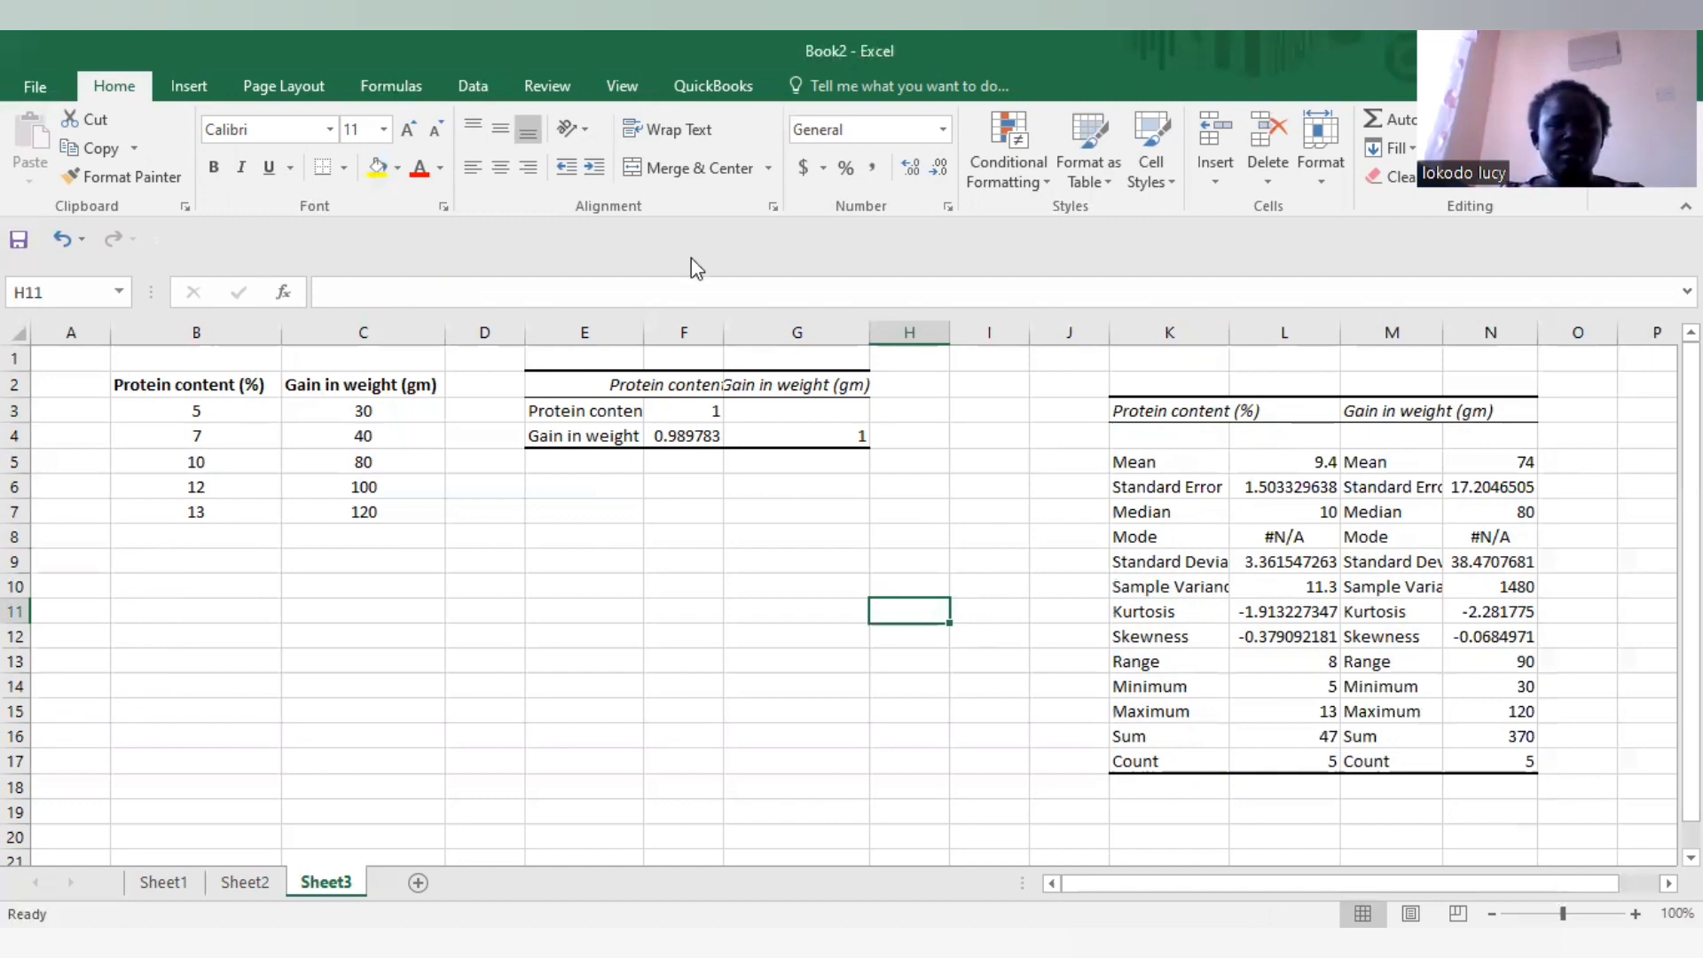
Open the Regression analysis tool for the head weight and body weight data on Sheet2.
click(460, 89)
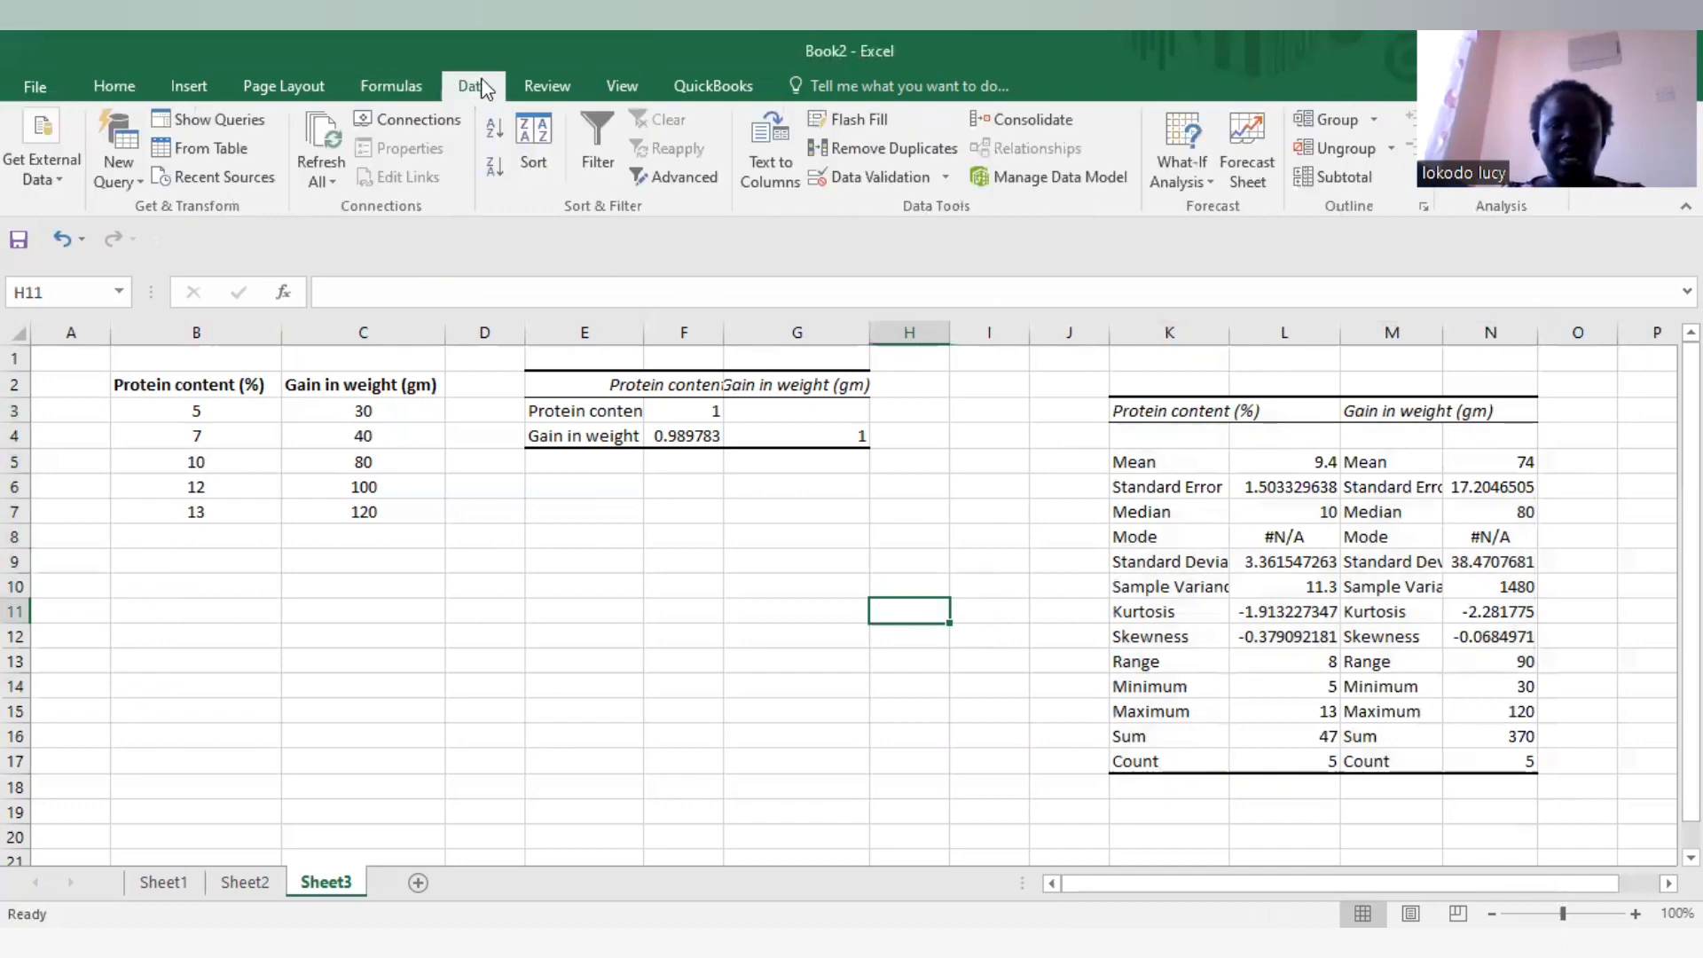
click(160, 883)
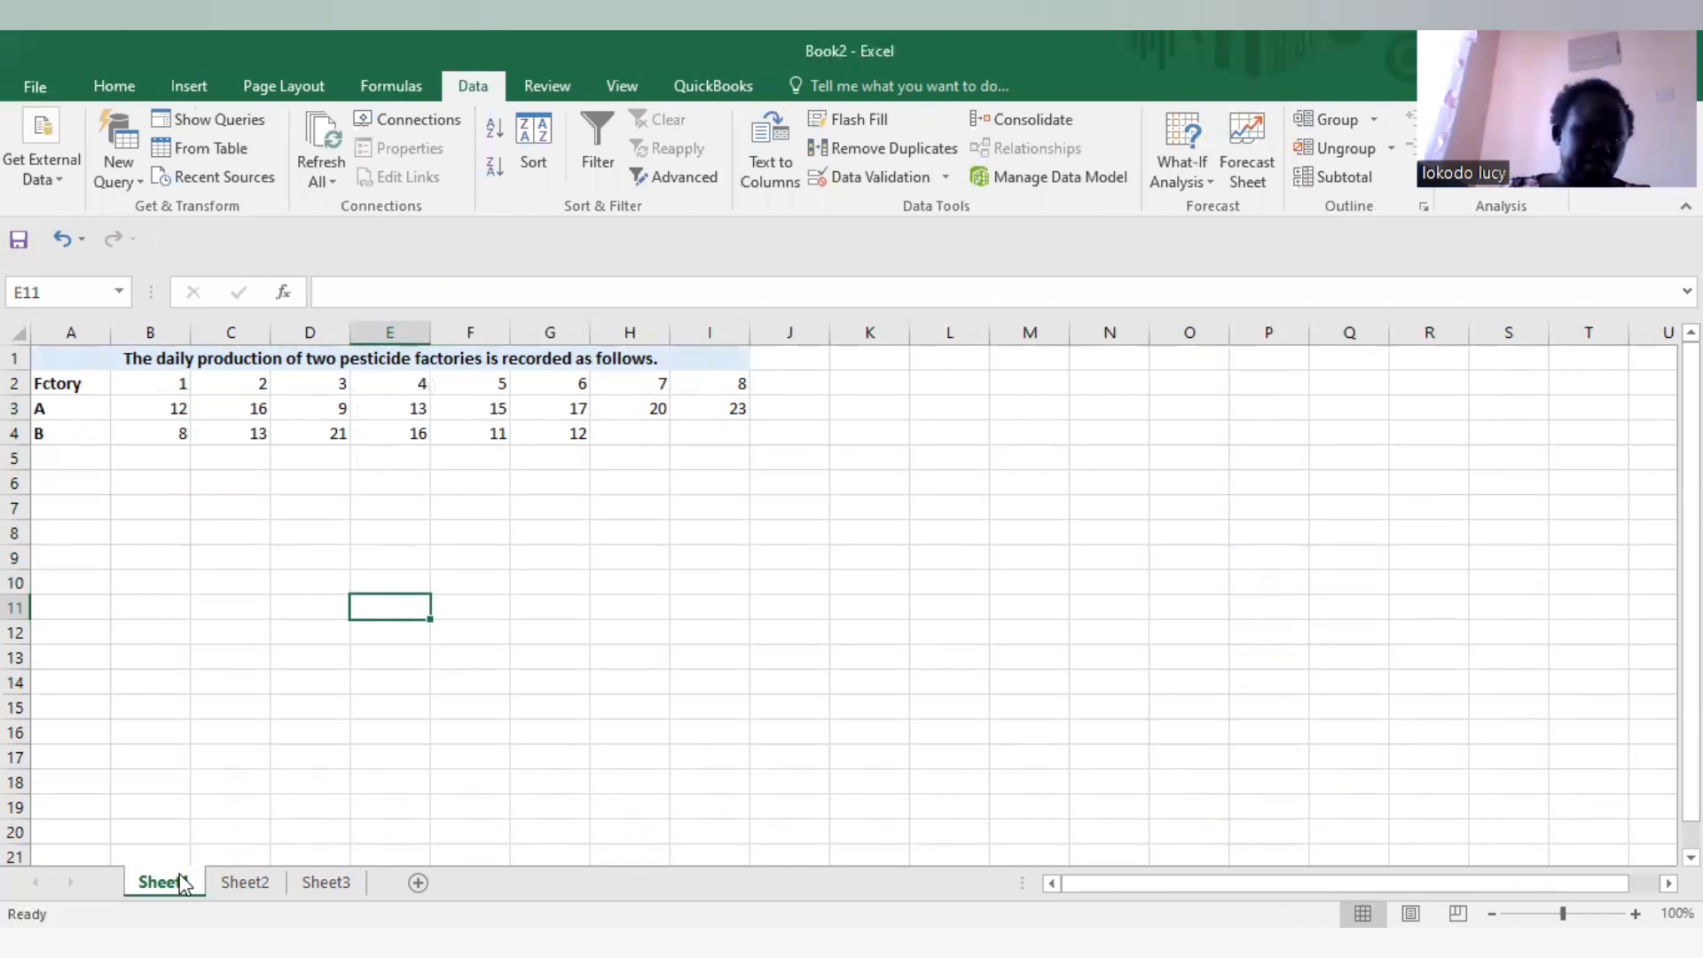
click(223, 882)
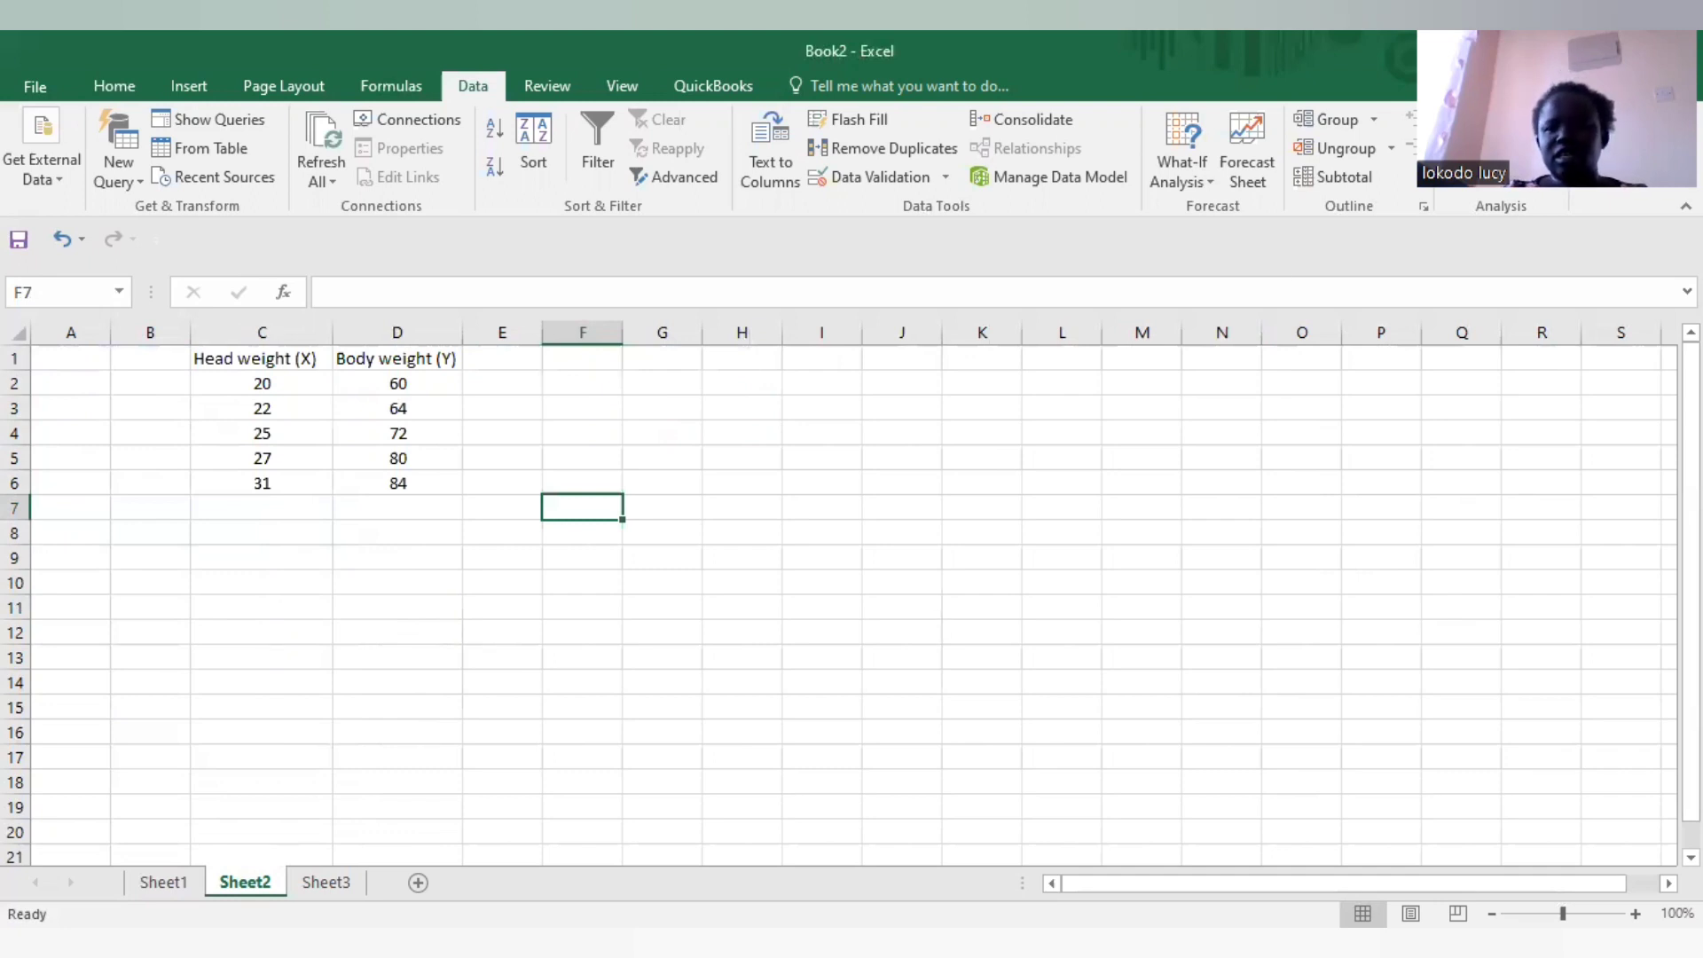
click(1500, 120)
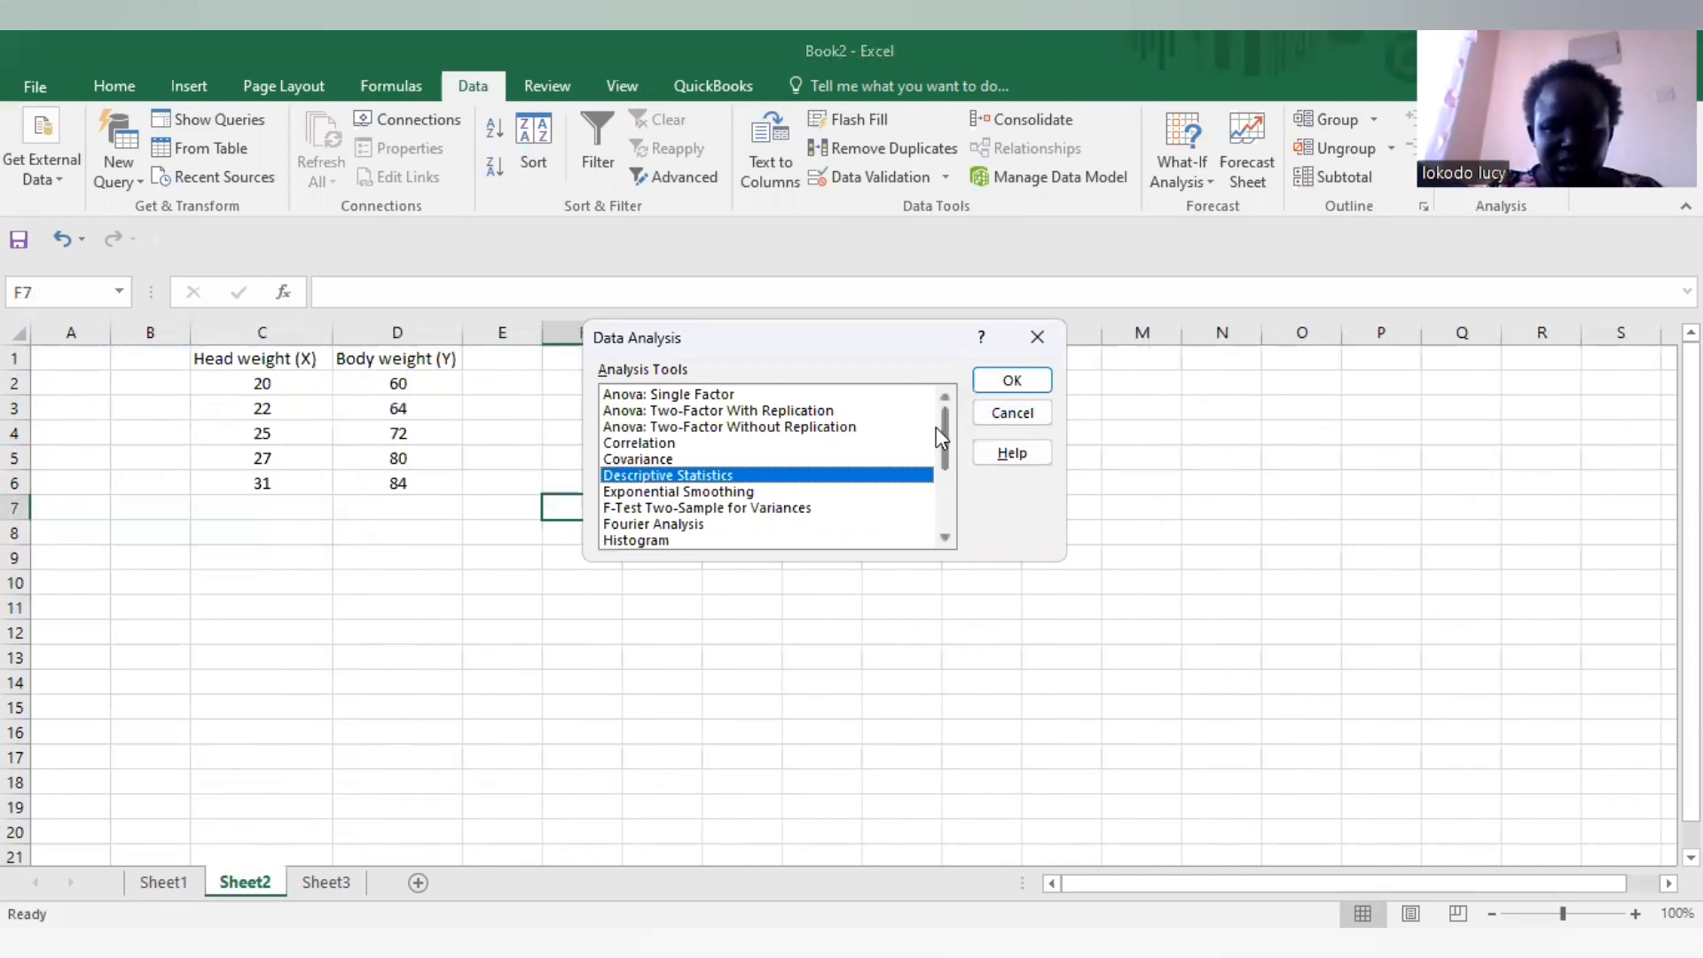
drag(946, 448, 946, 483)
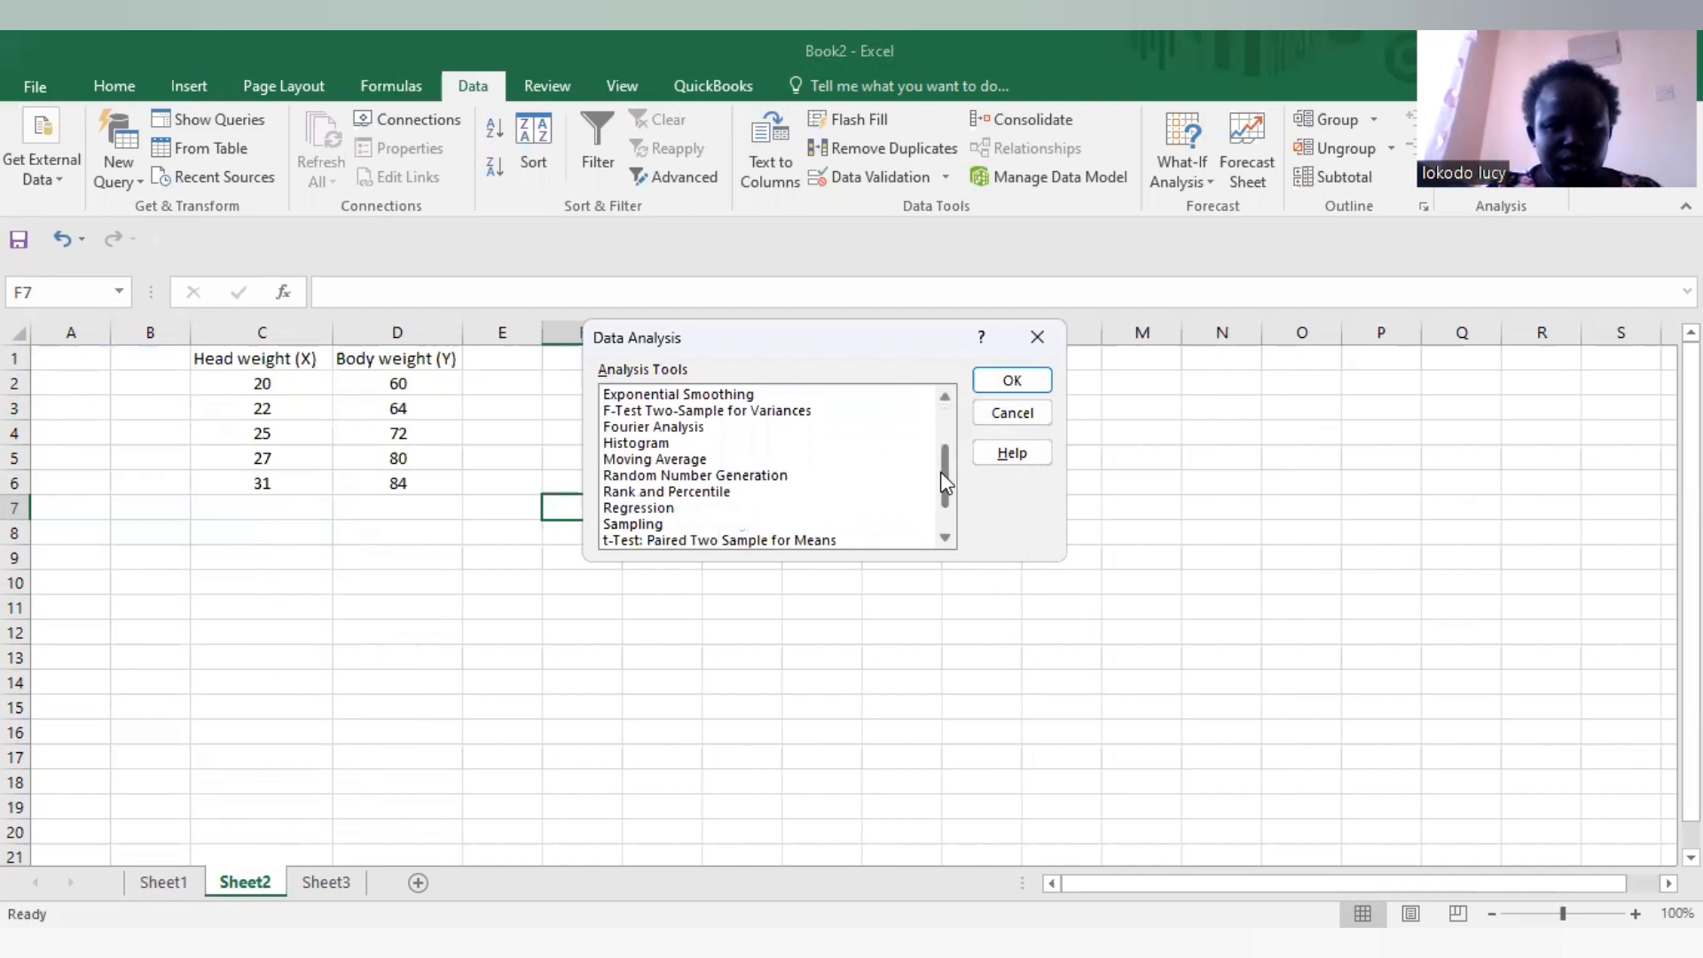
click(663, 514)
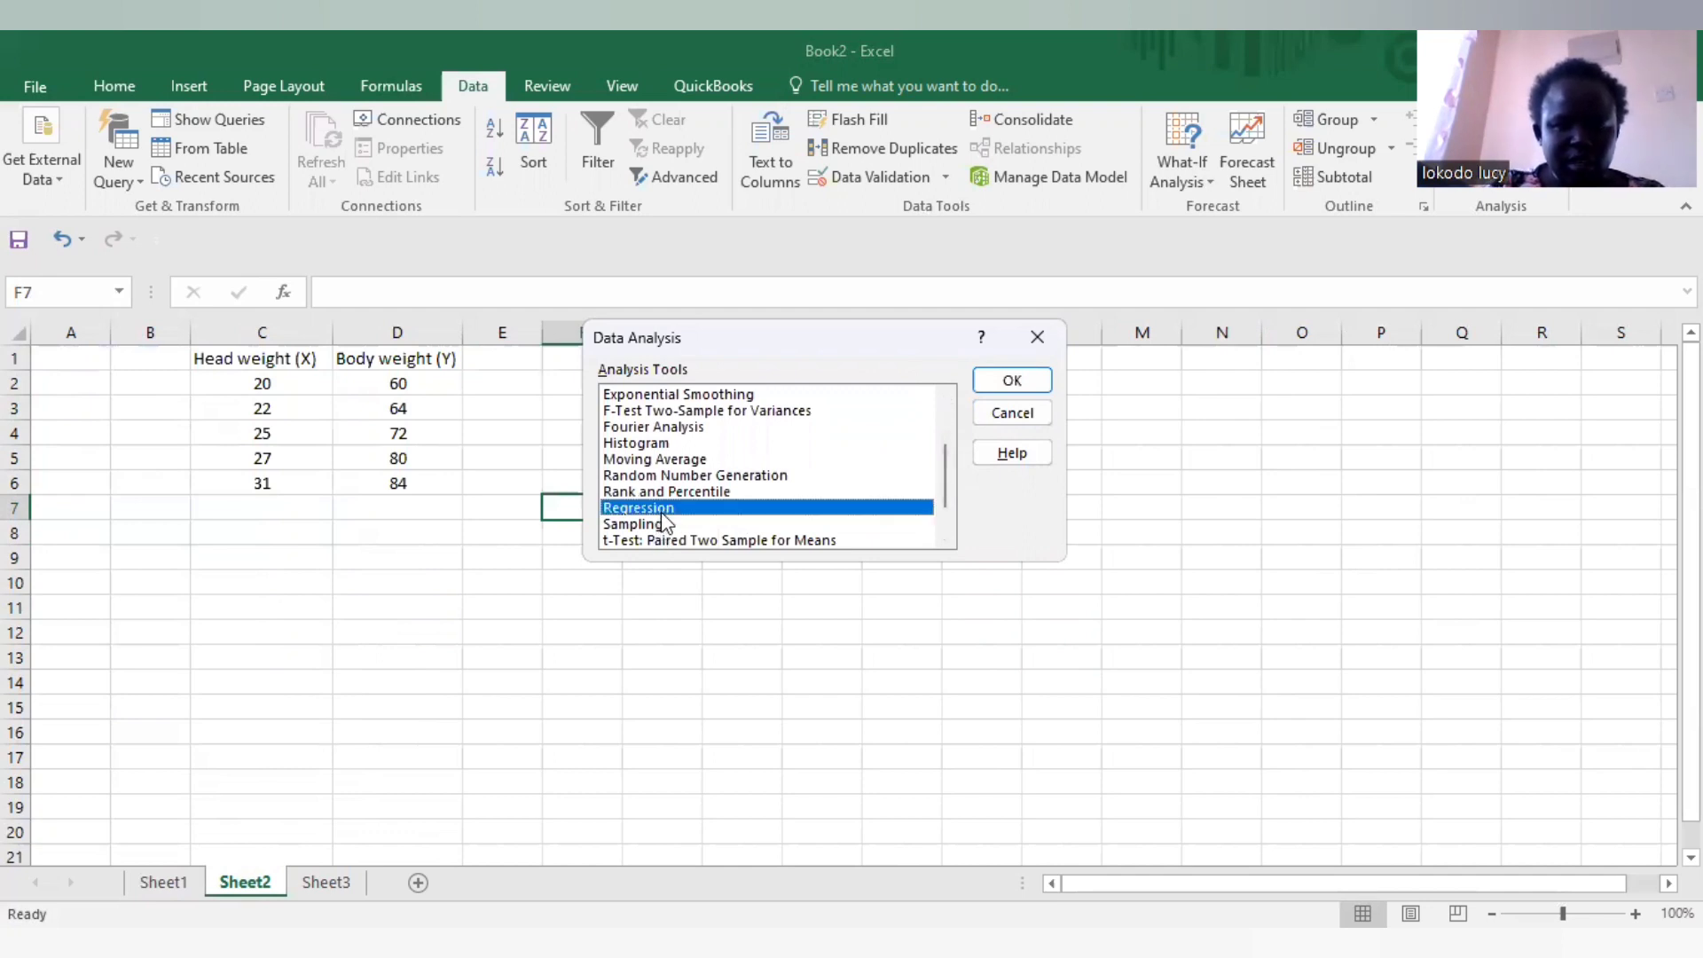
click(1004, 382)
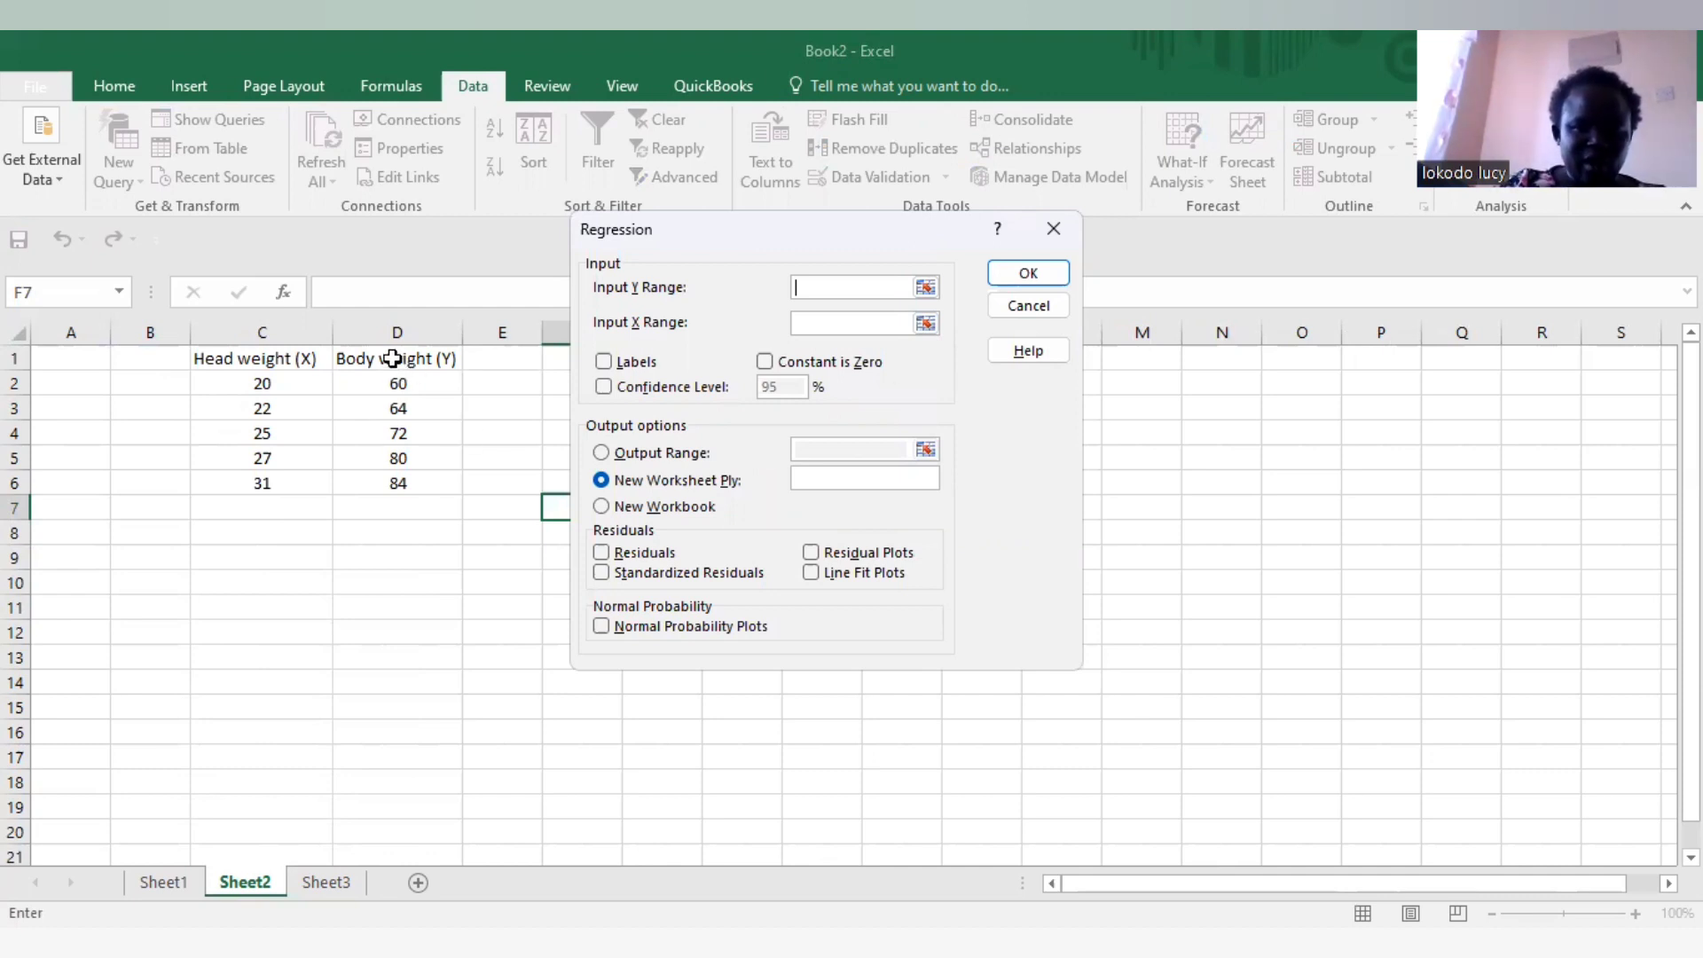
Set the regression's Input Y Range to D1:D6 and Input X Range to C1:C6, including the header cells.
click(393, 358)
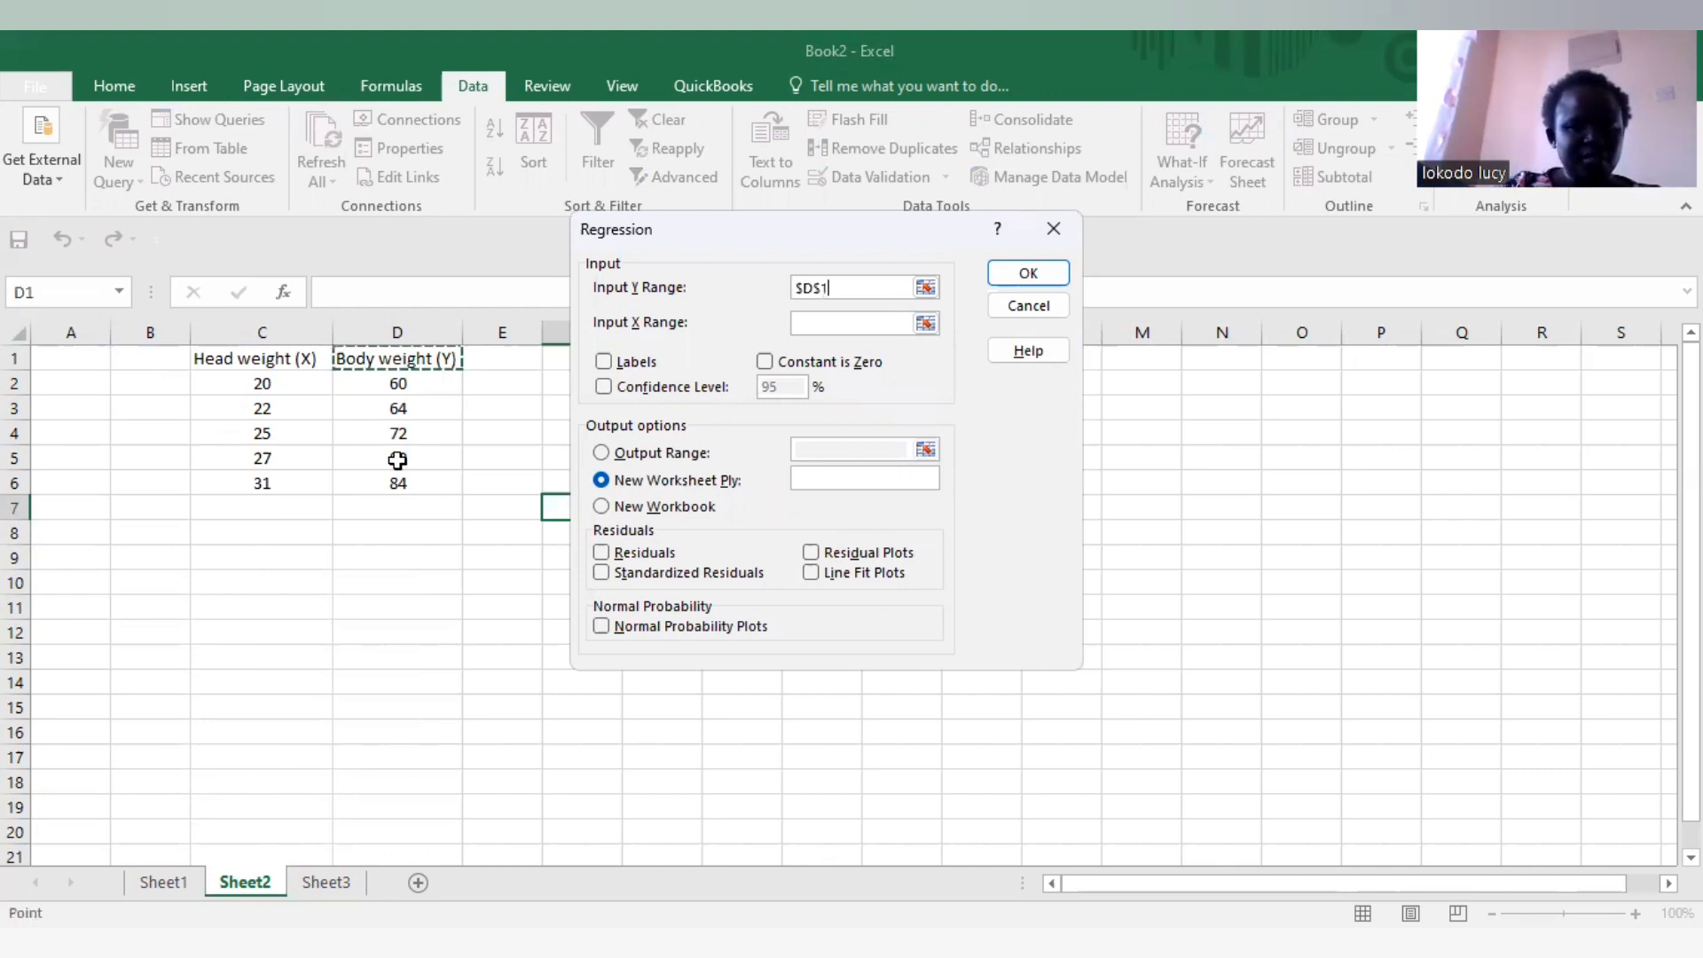
shift+click(399, 478)
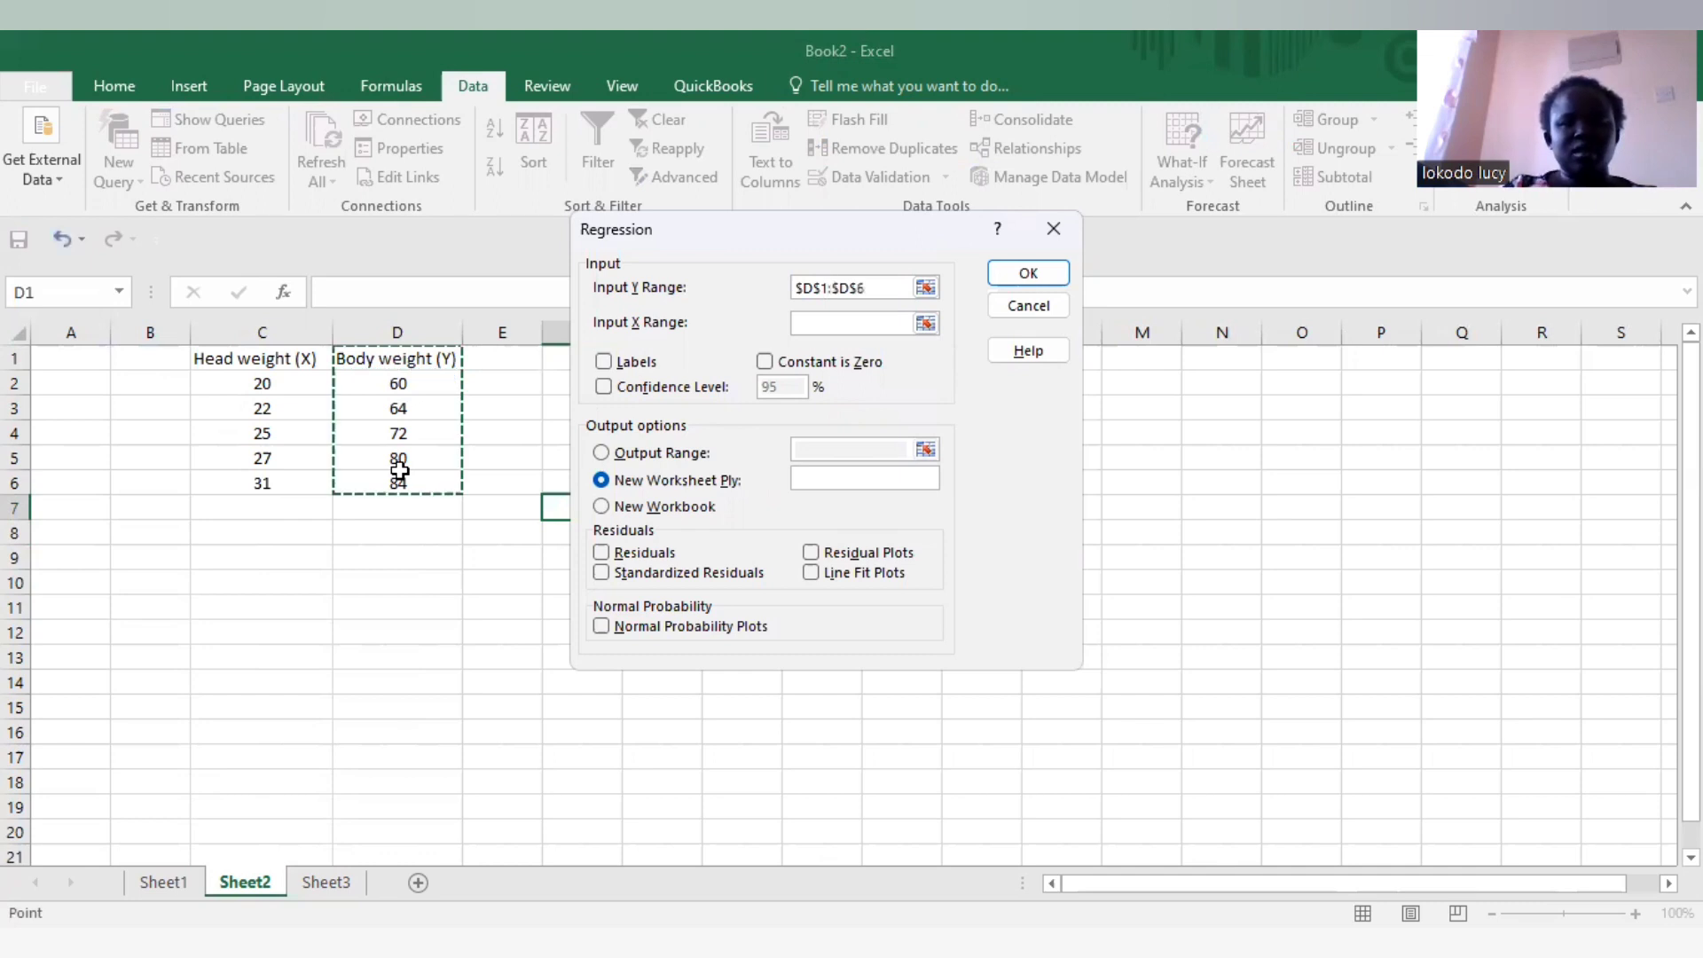
click(836, 319)
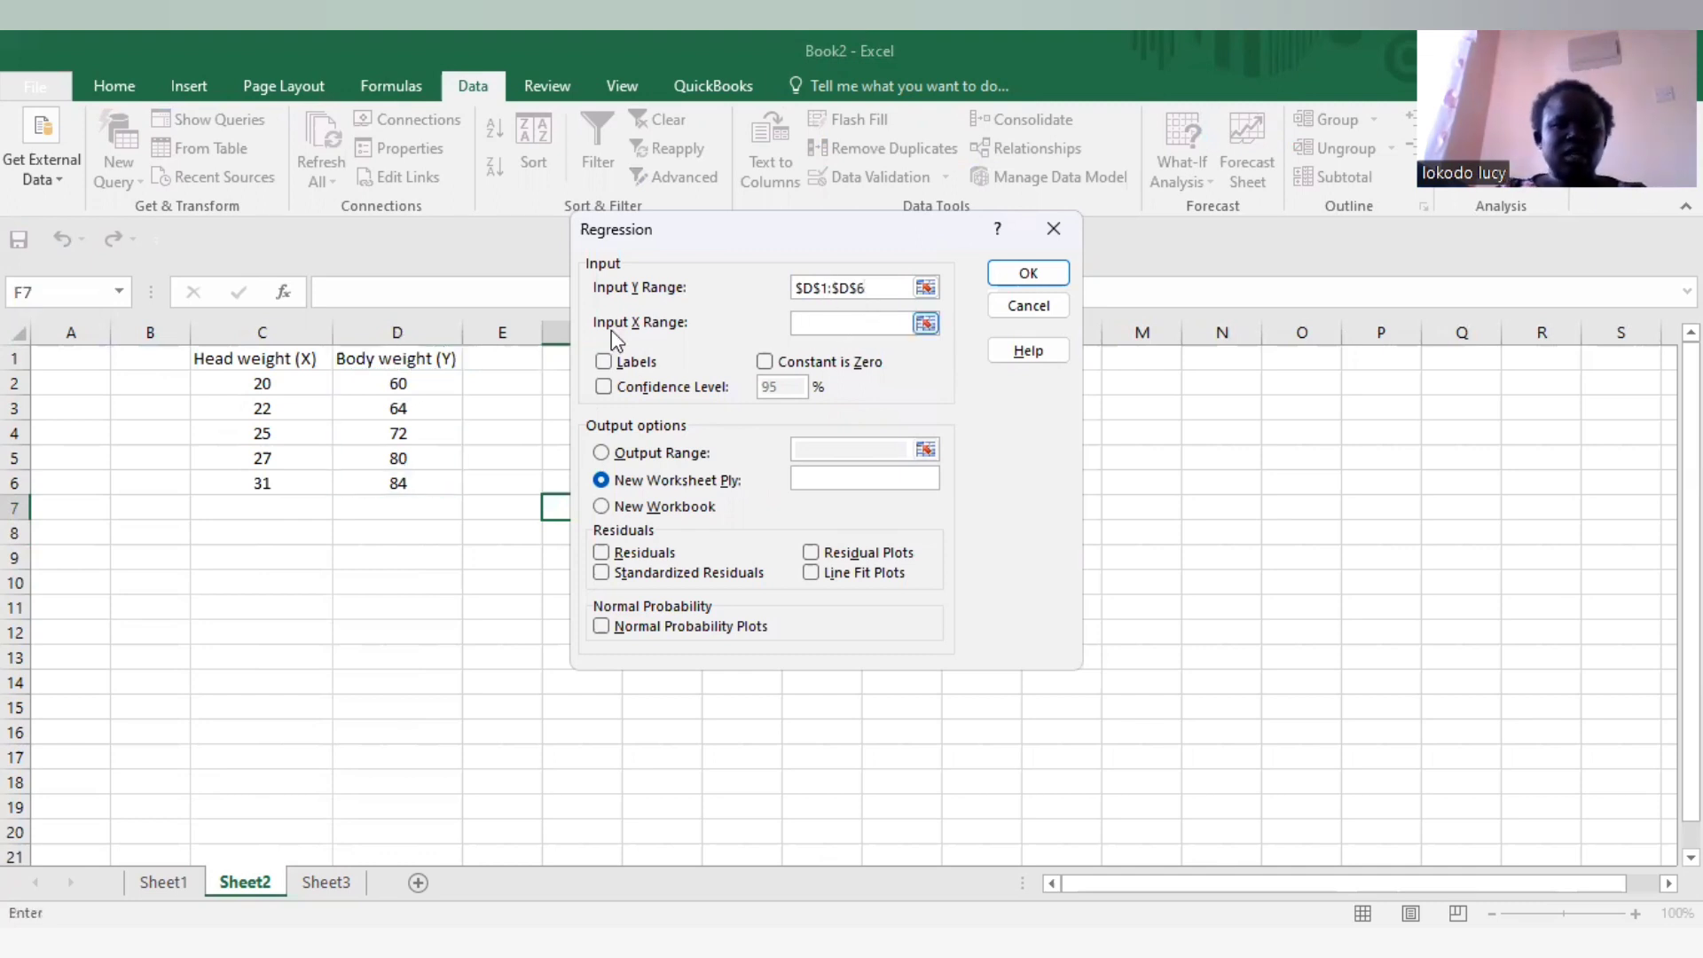
click(206, 356)
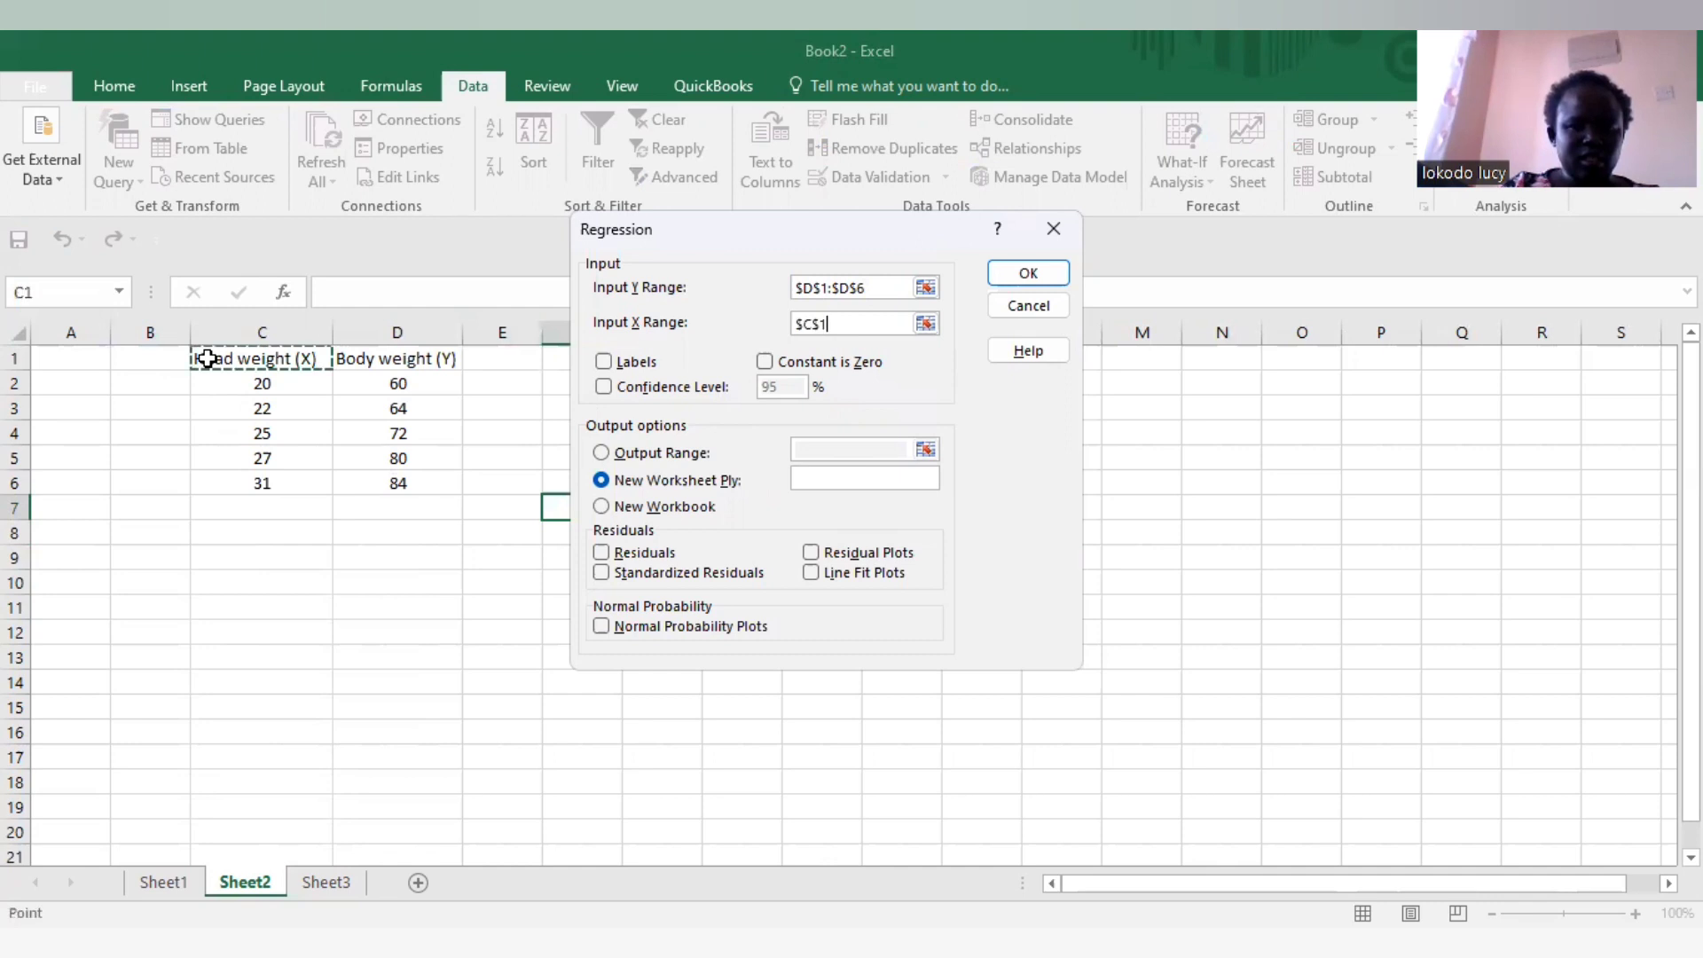
shift+click(242, 484)
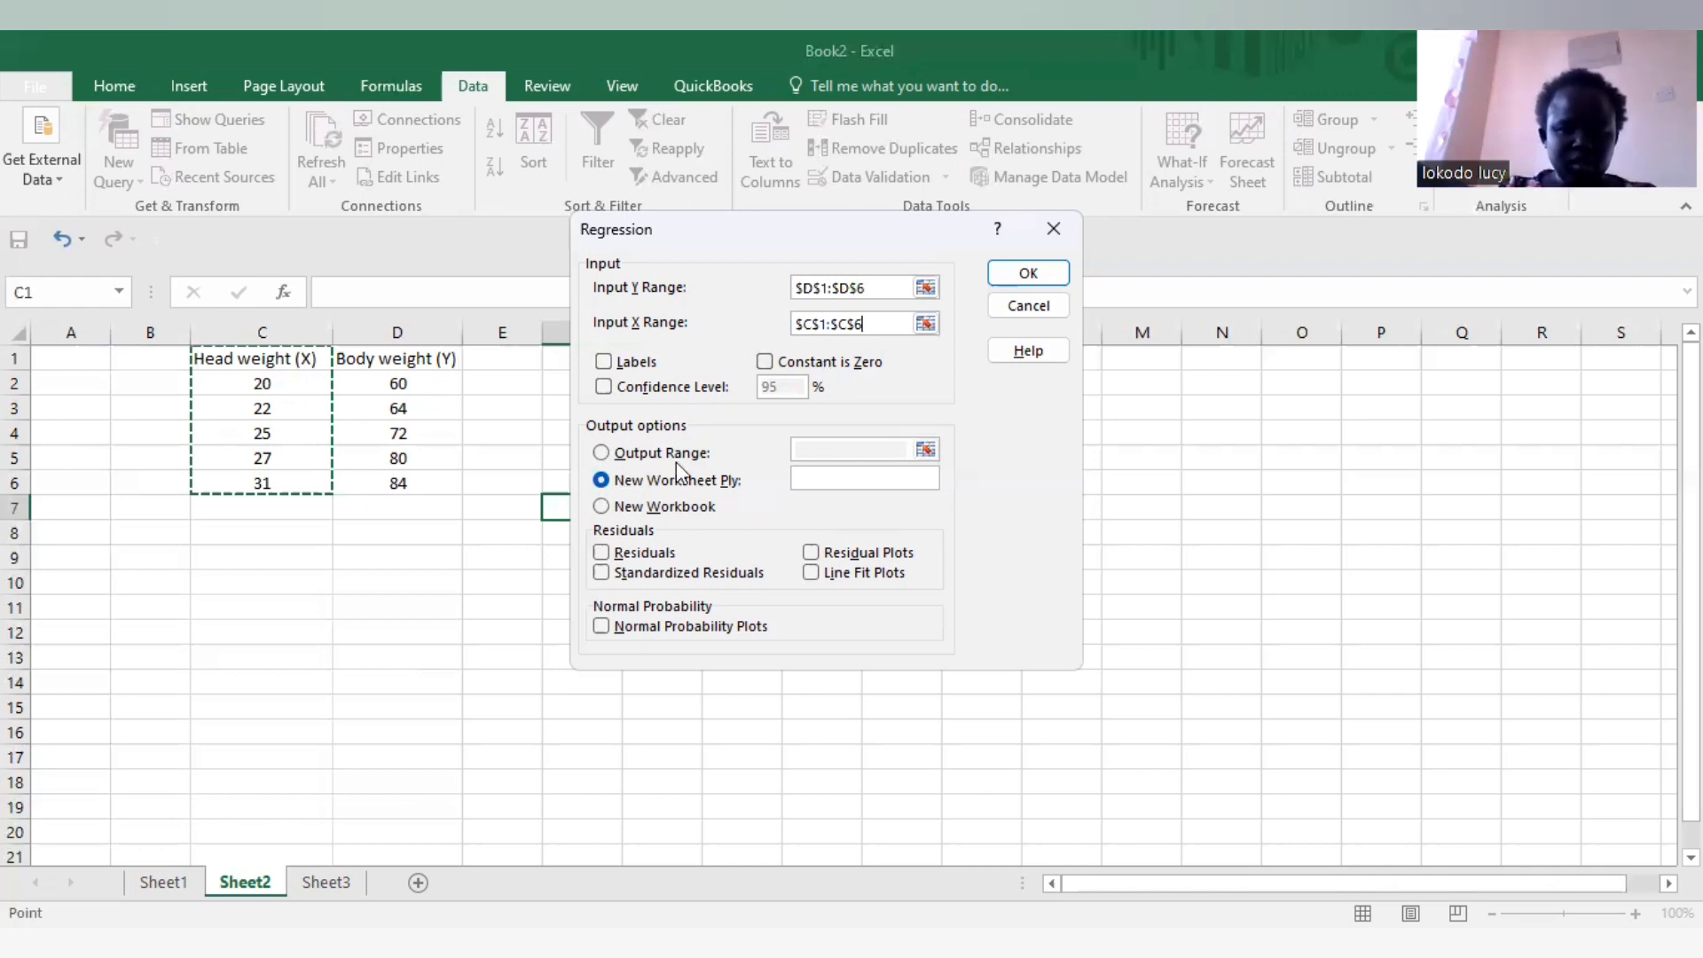
Set the regression's output range to cell F2 and try to run the analysis.
click(601, 454)
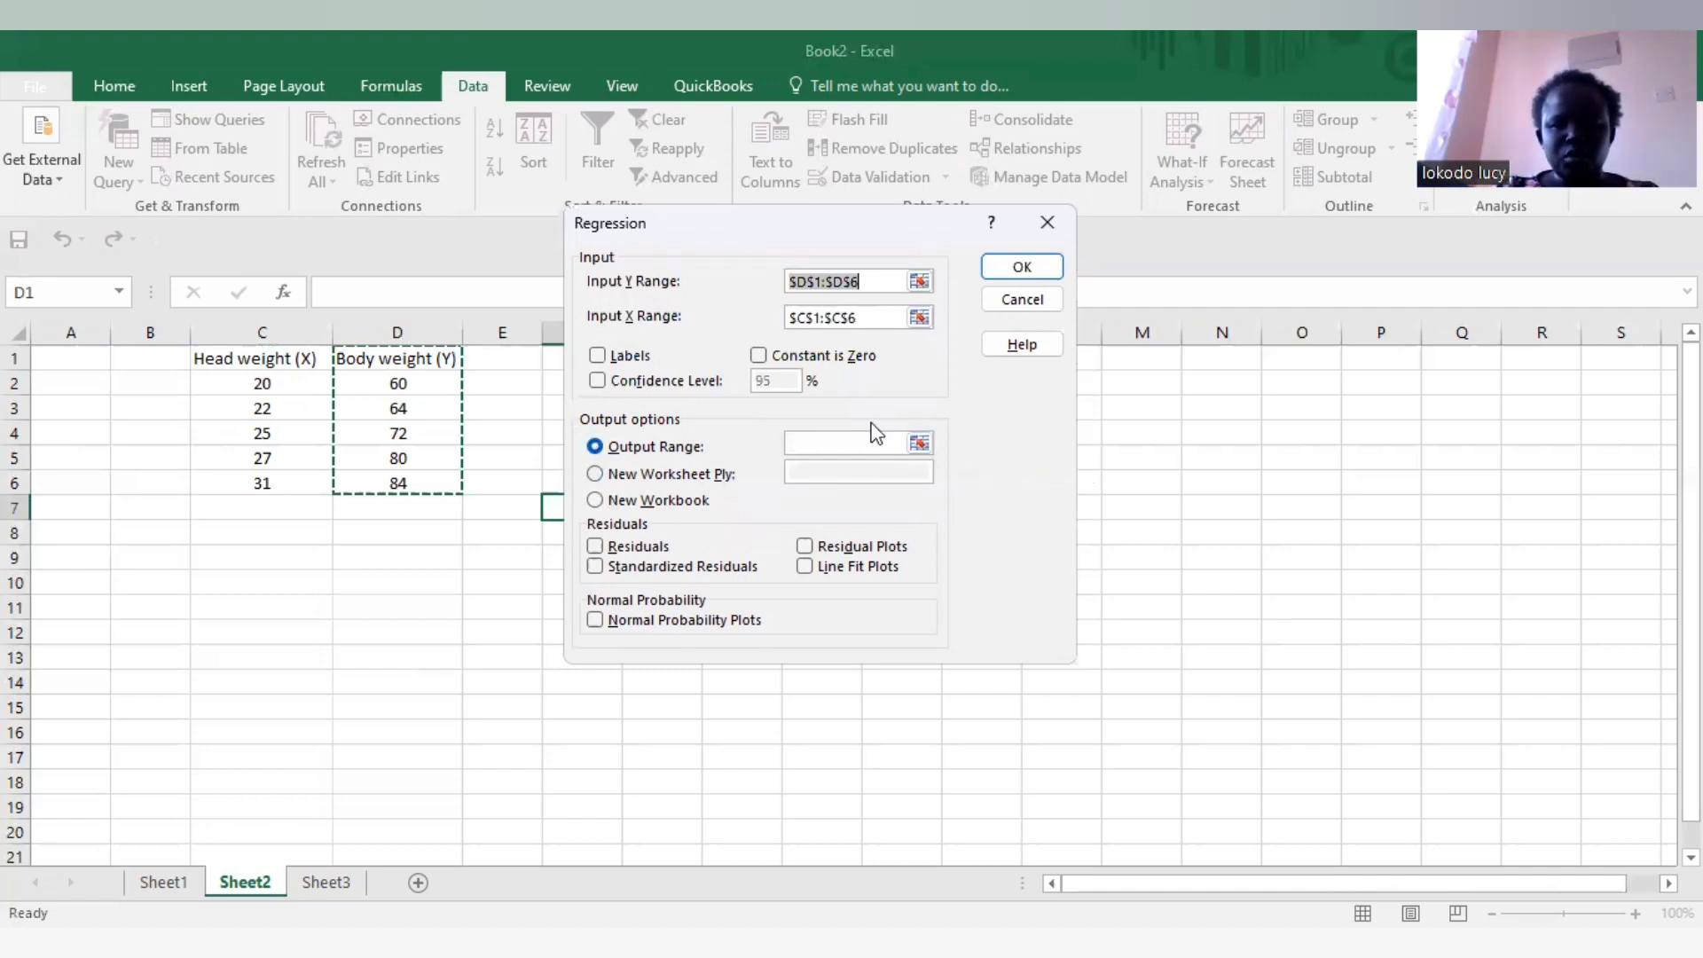
click(844, 442)
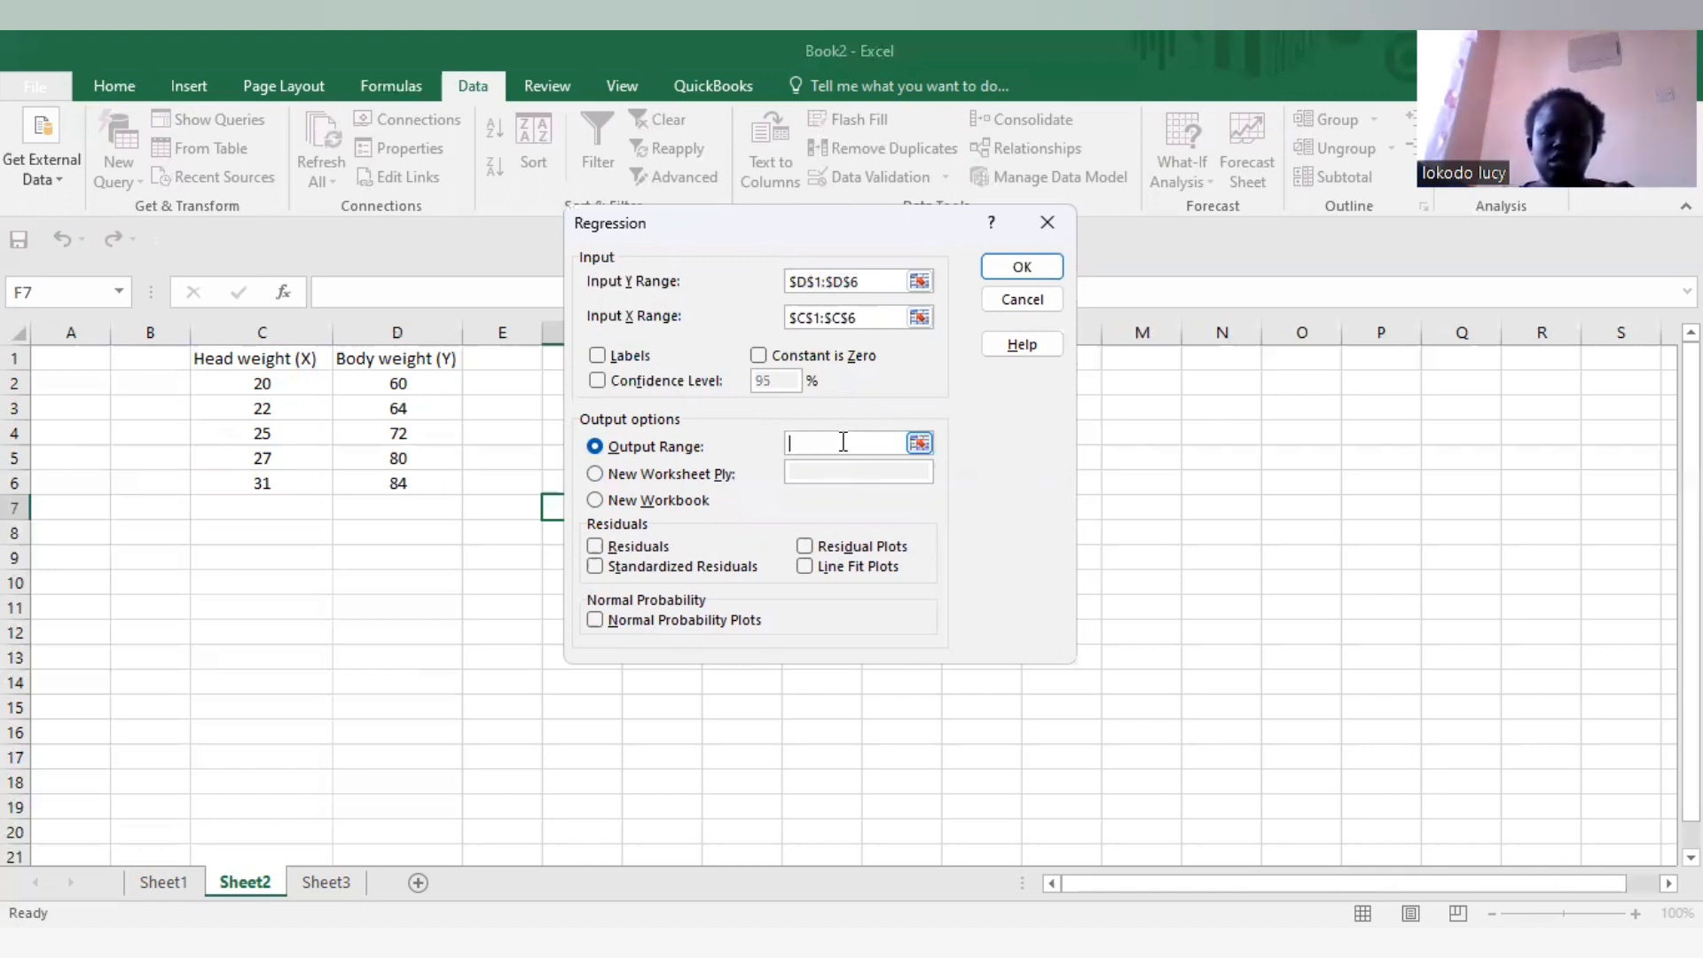
click(217, 590)
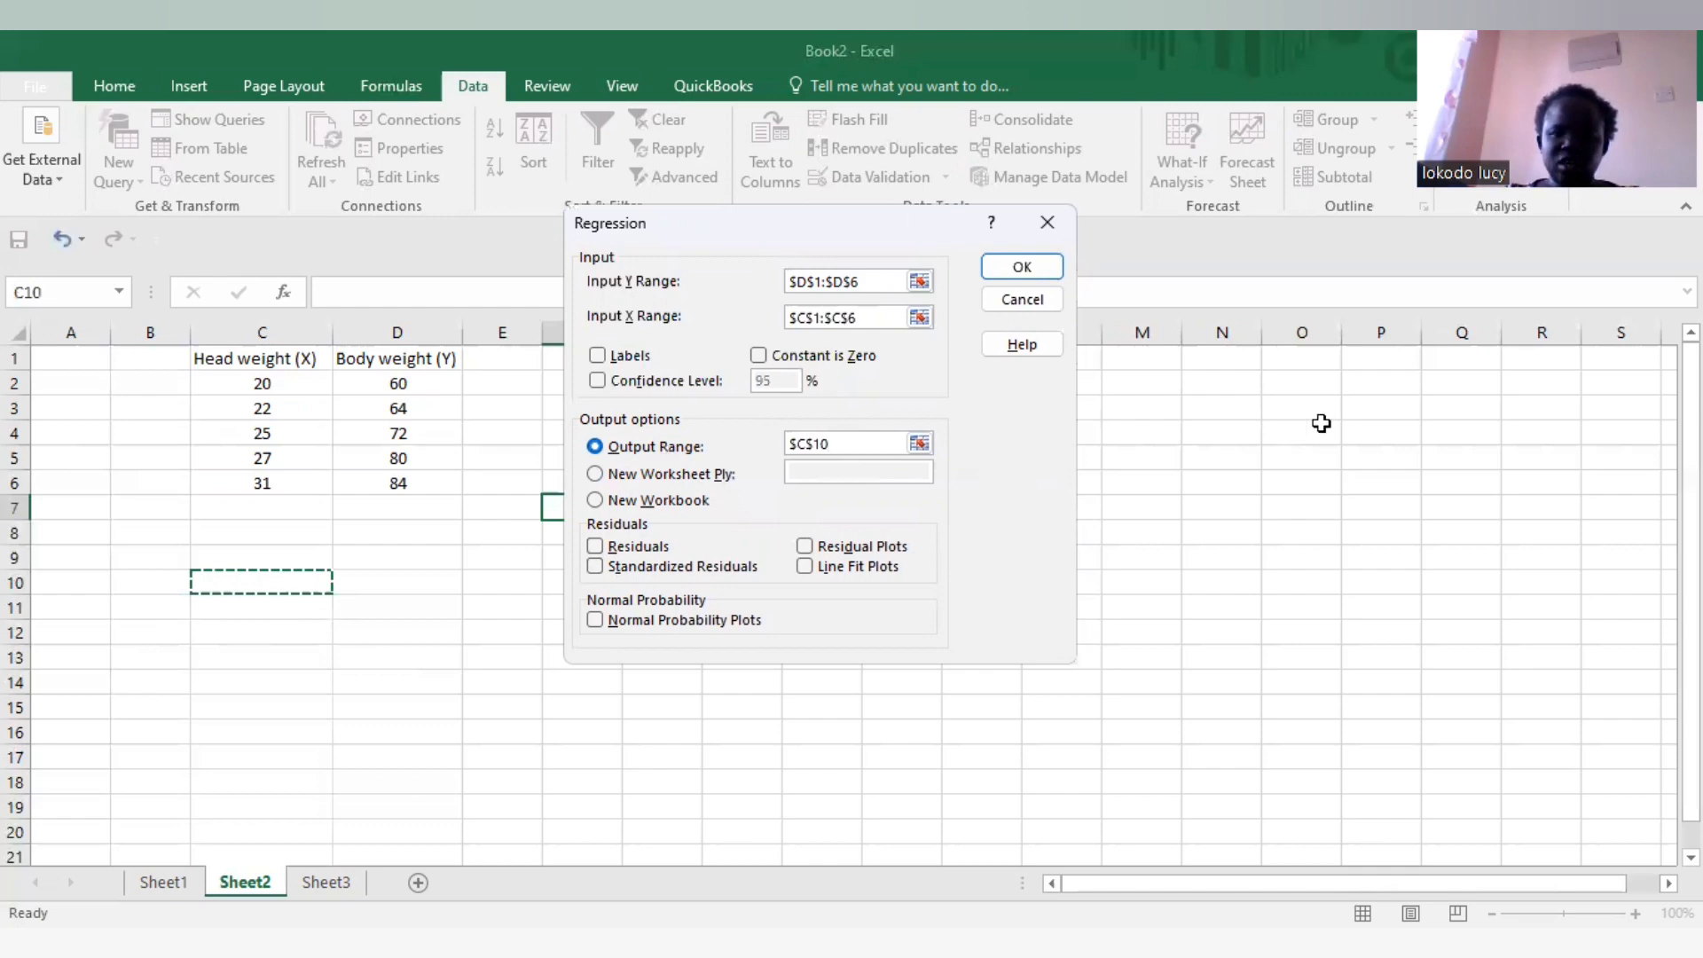
click(517, 413)
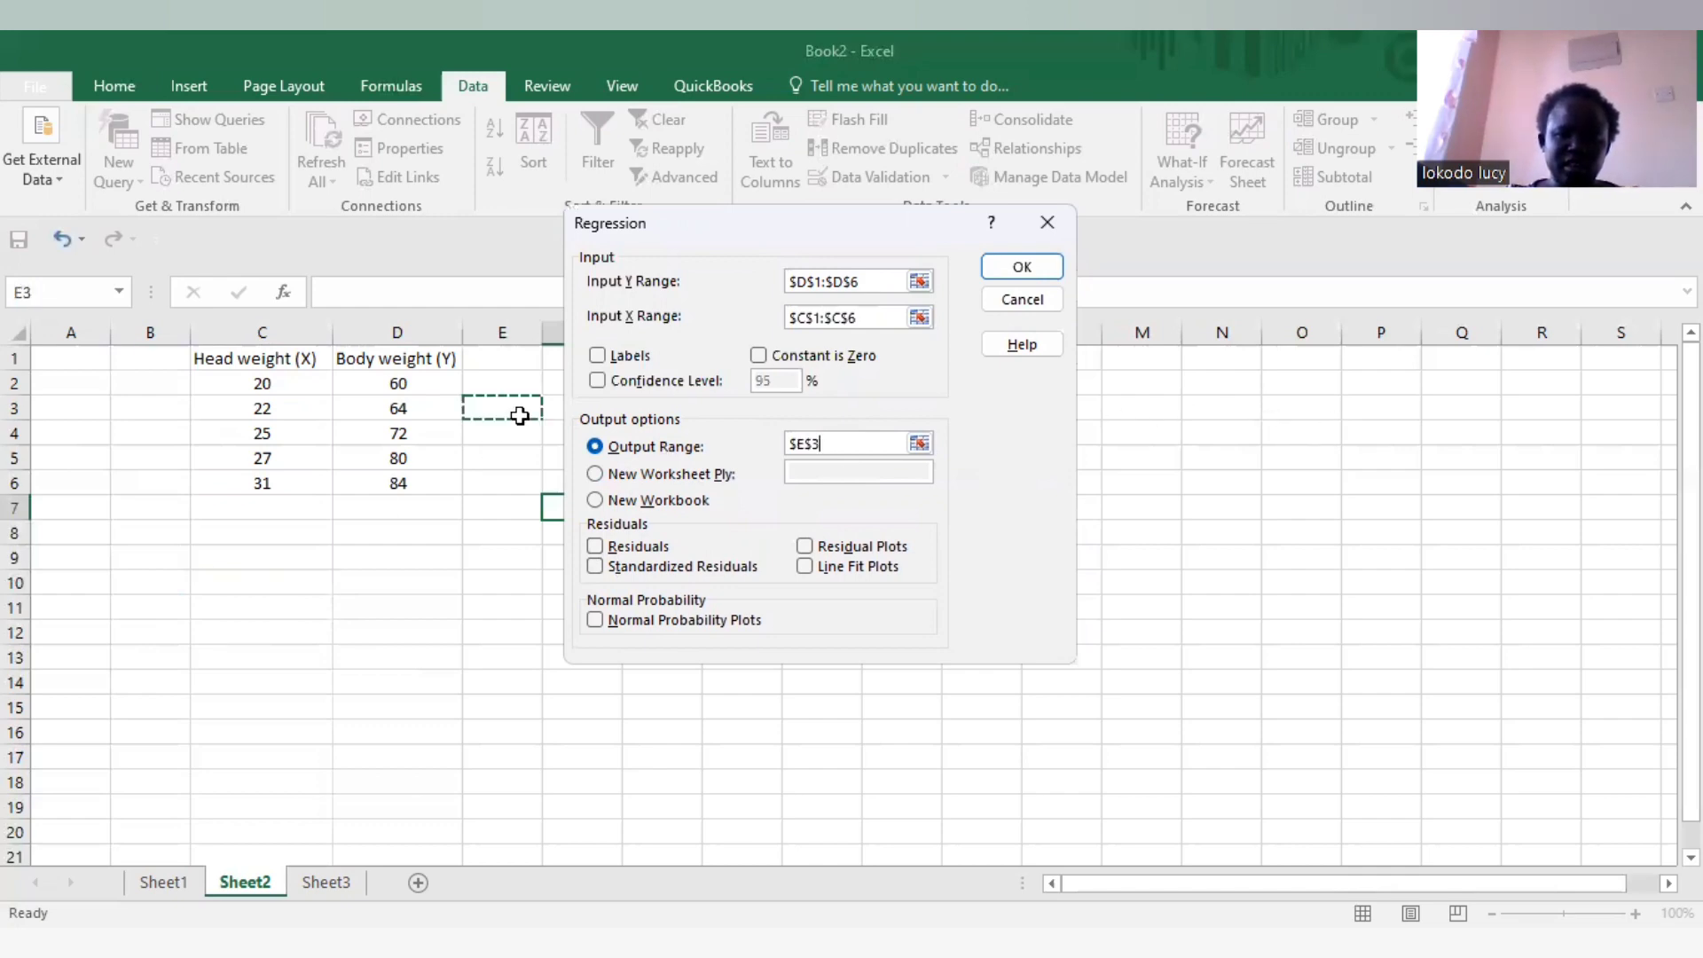
click(533, 472)
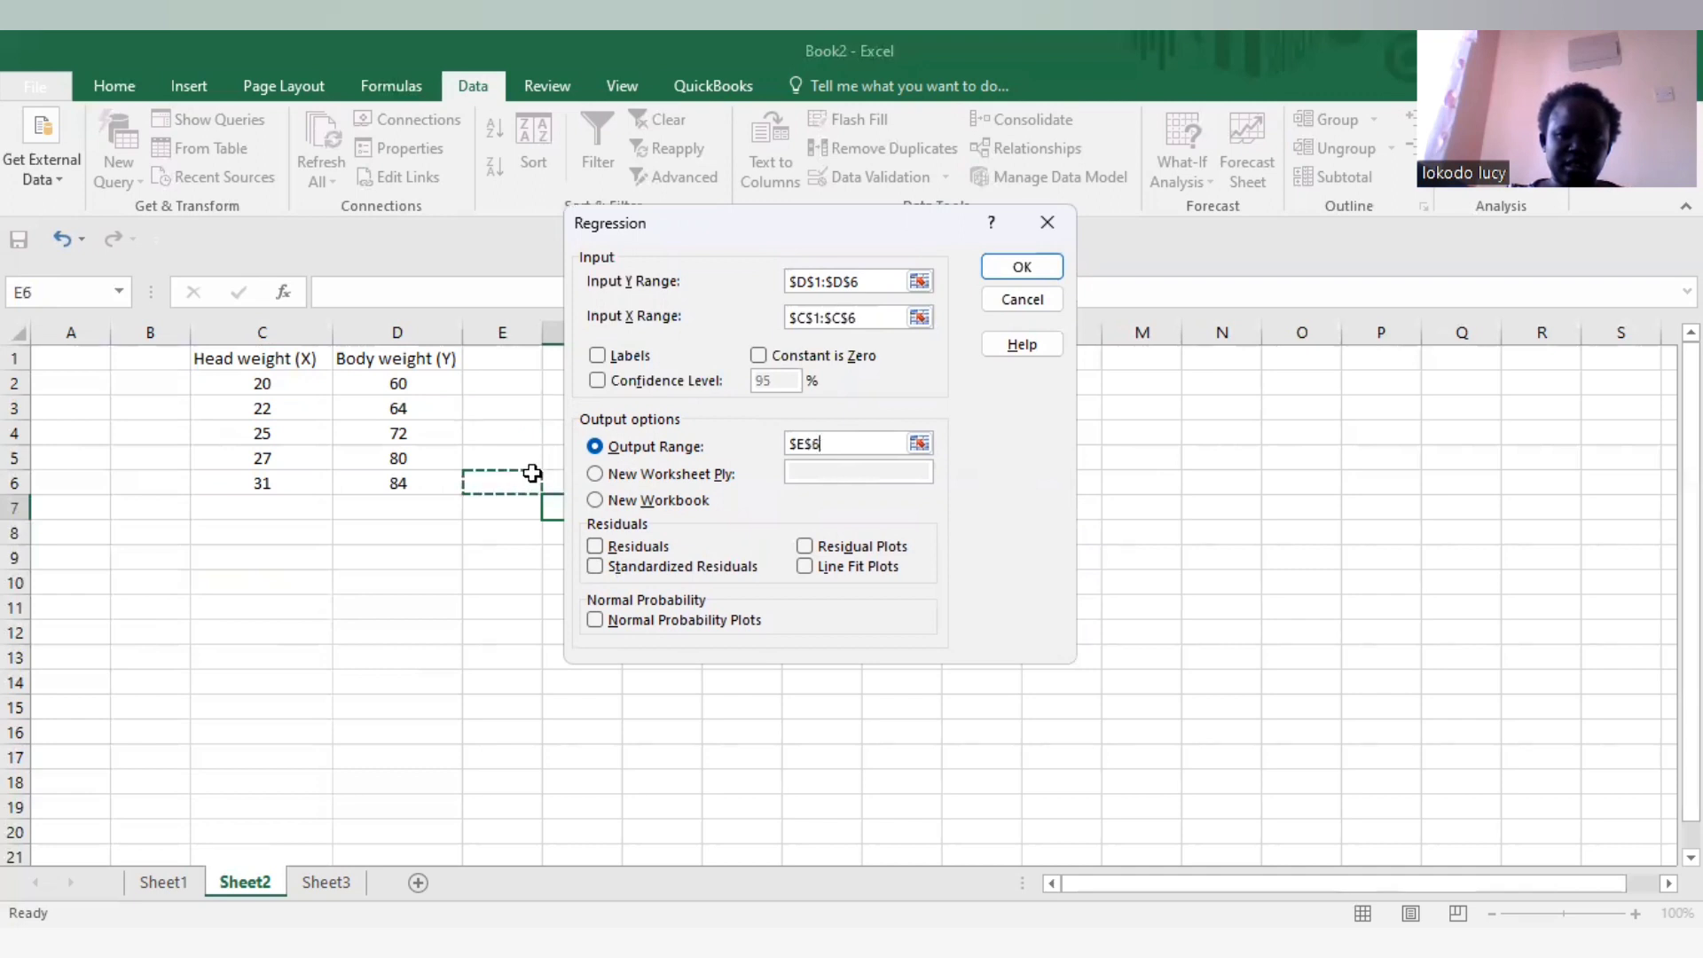
click(538, 381)
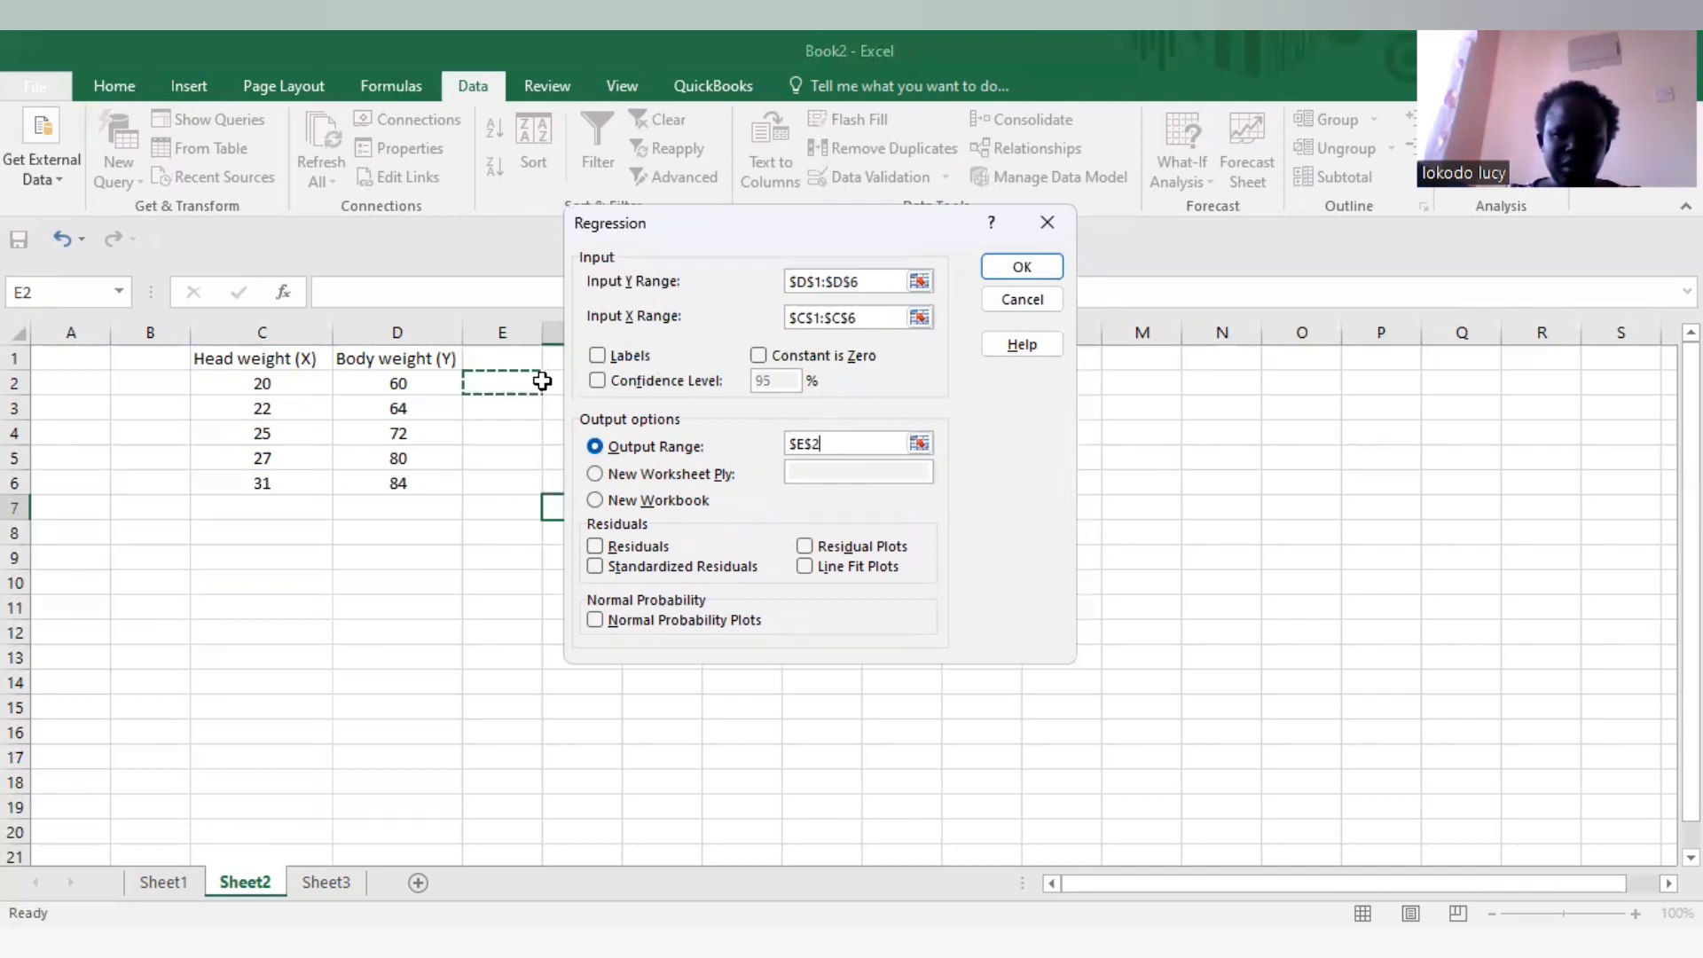
click(544, 381)
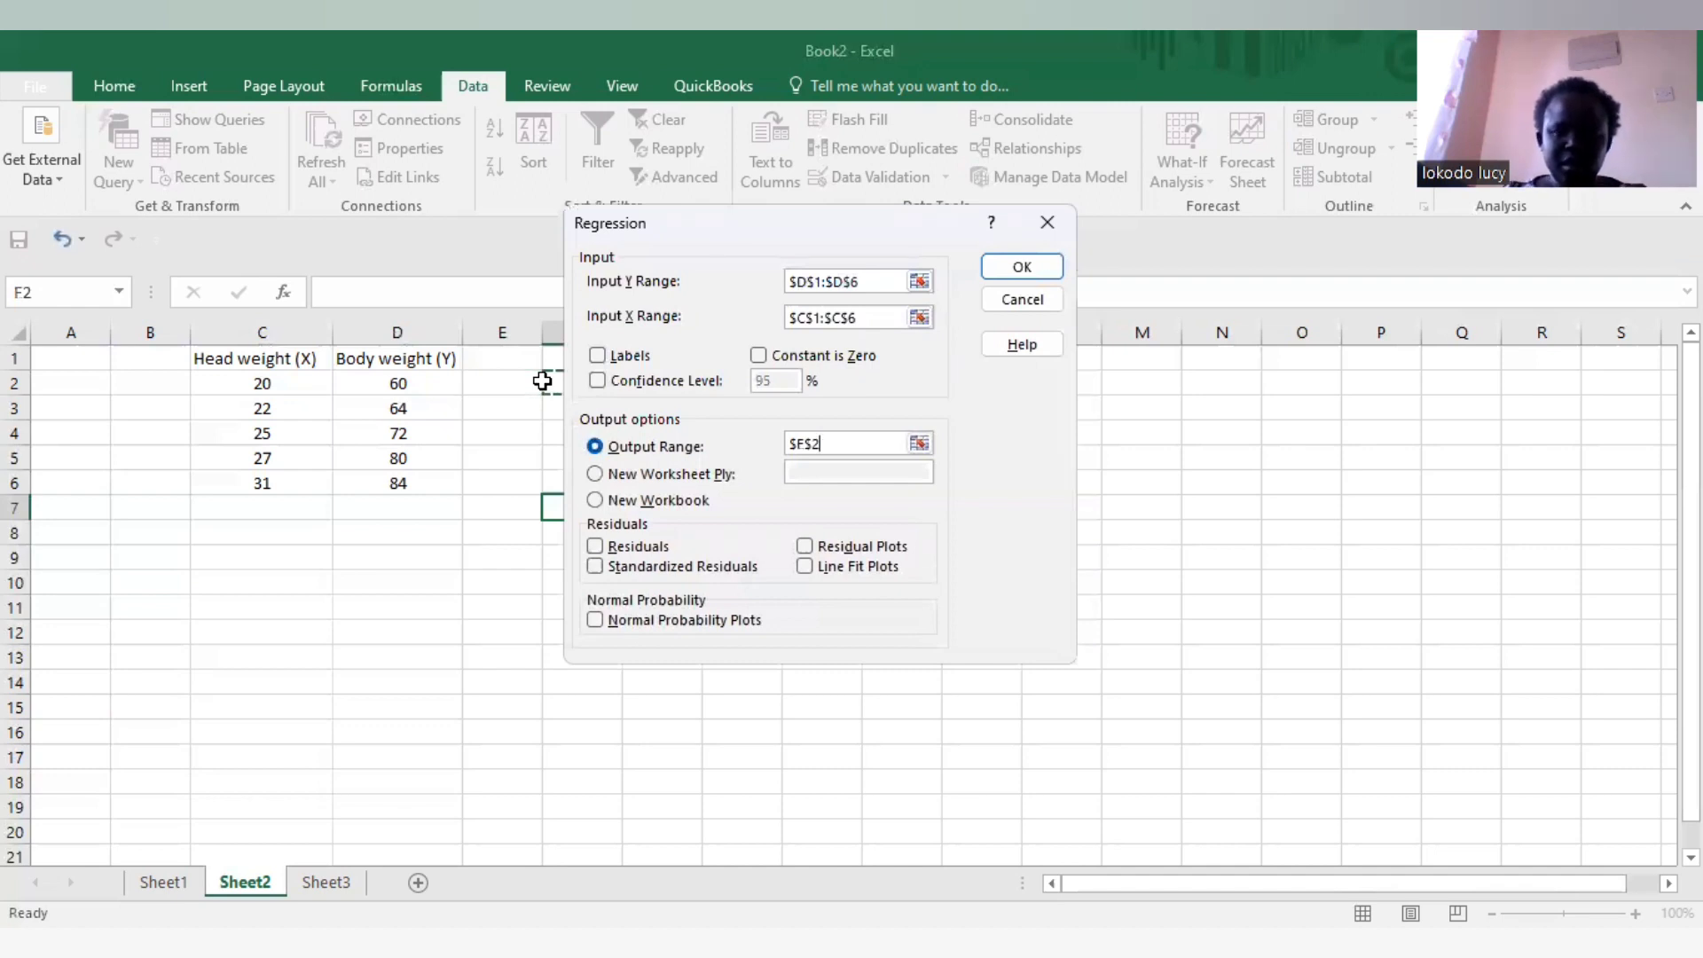
click(1015, 267)
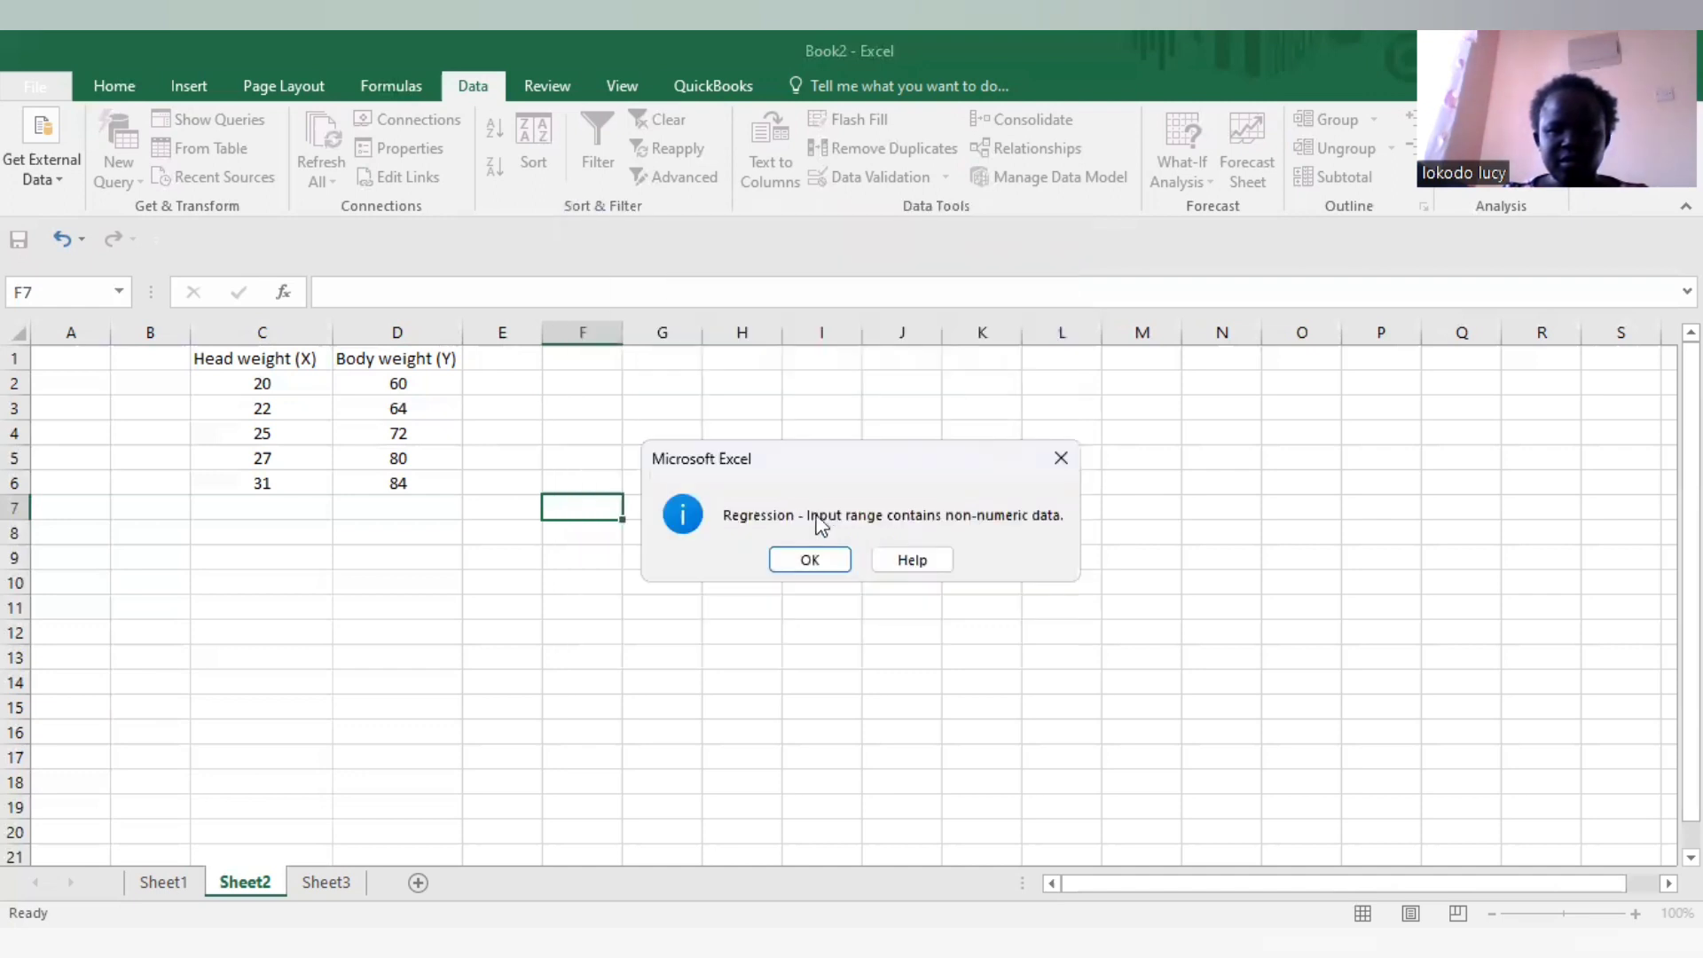
click(817, 560)
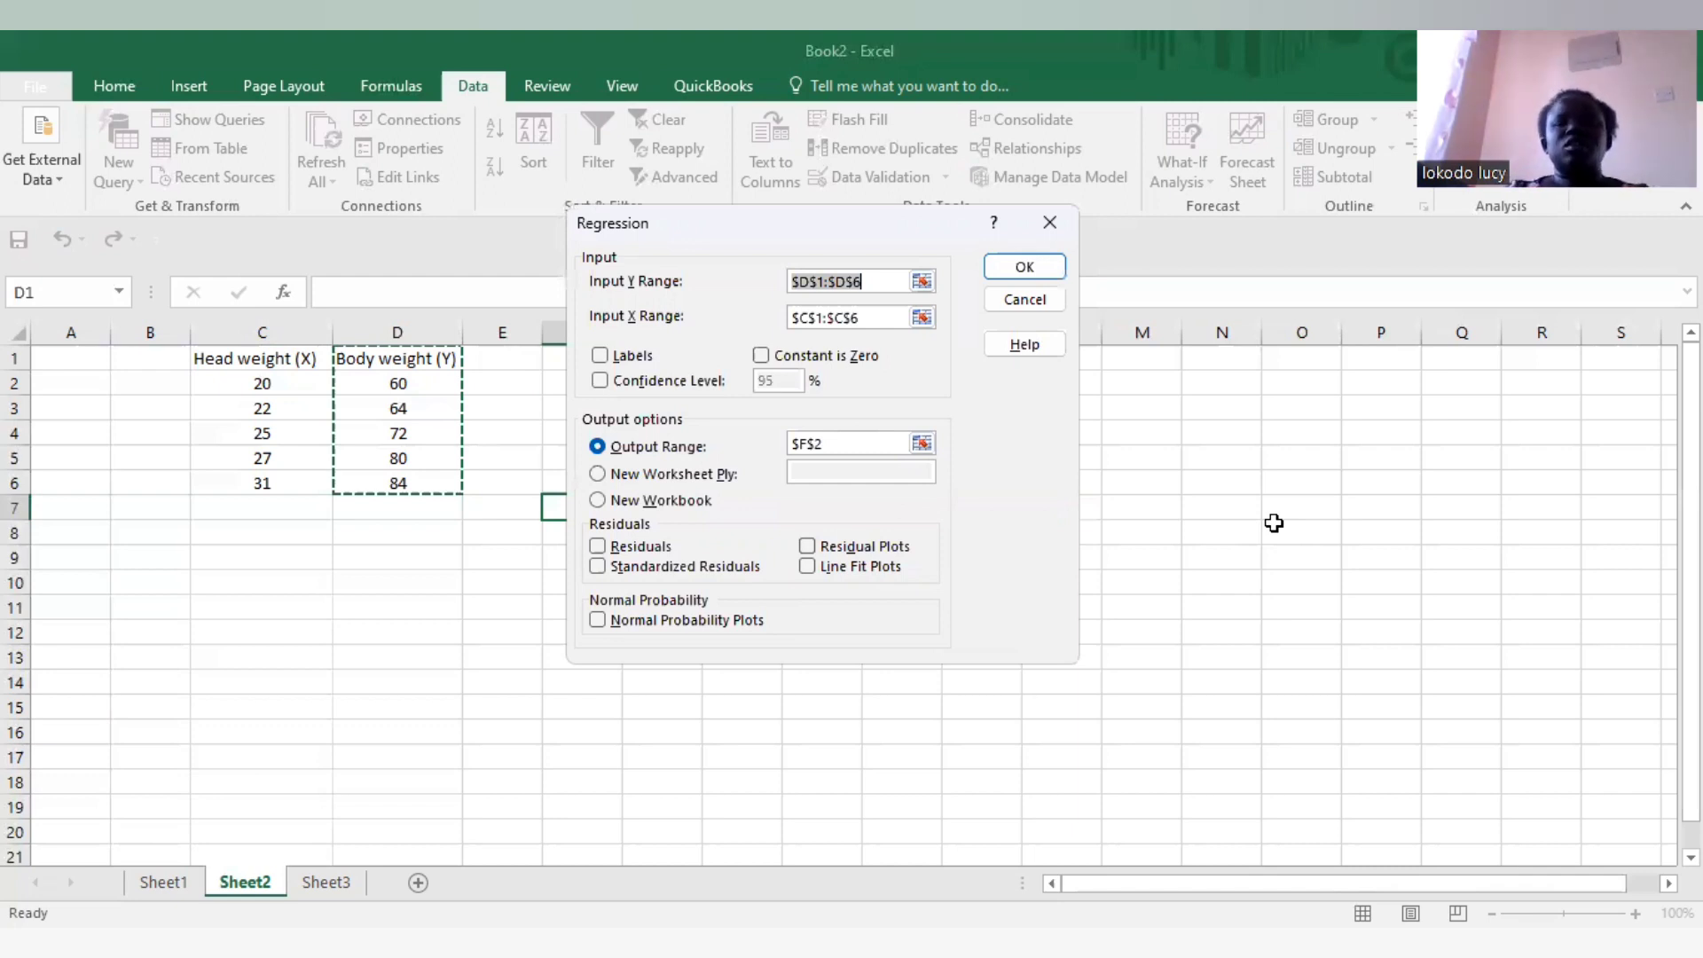
click(359, 358)
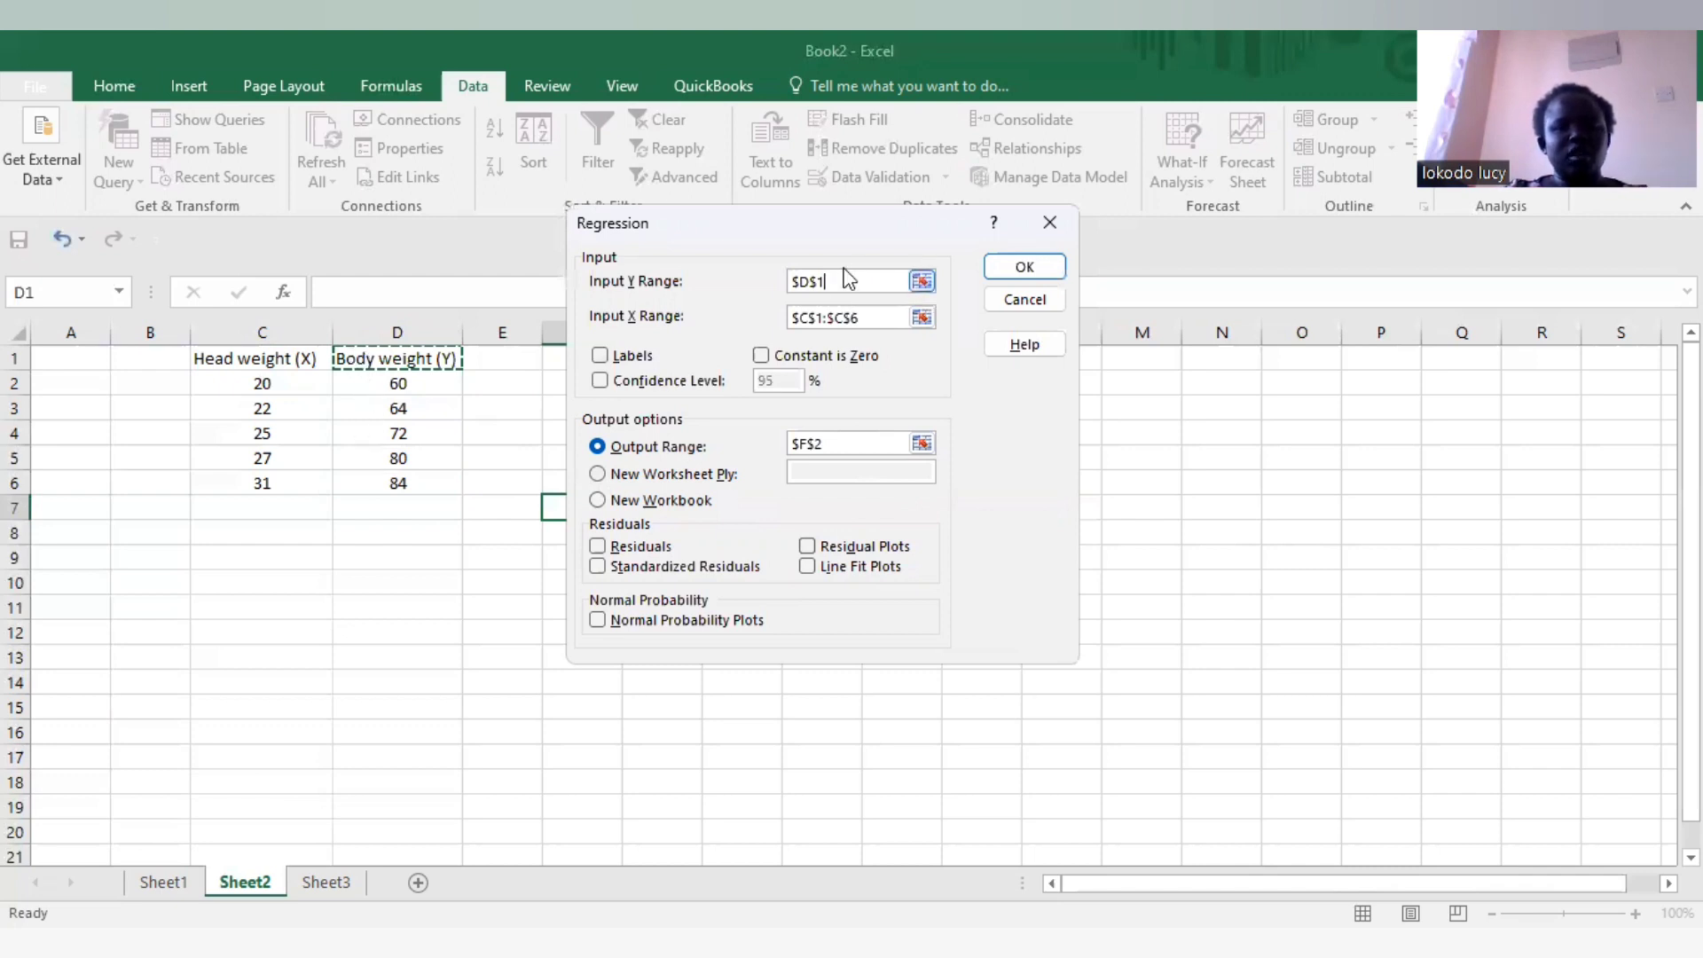
click(356, 386)
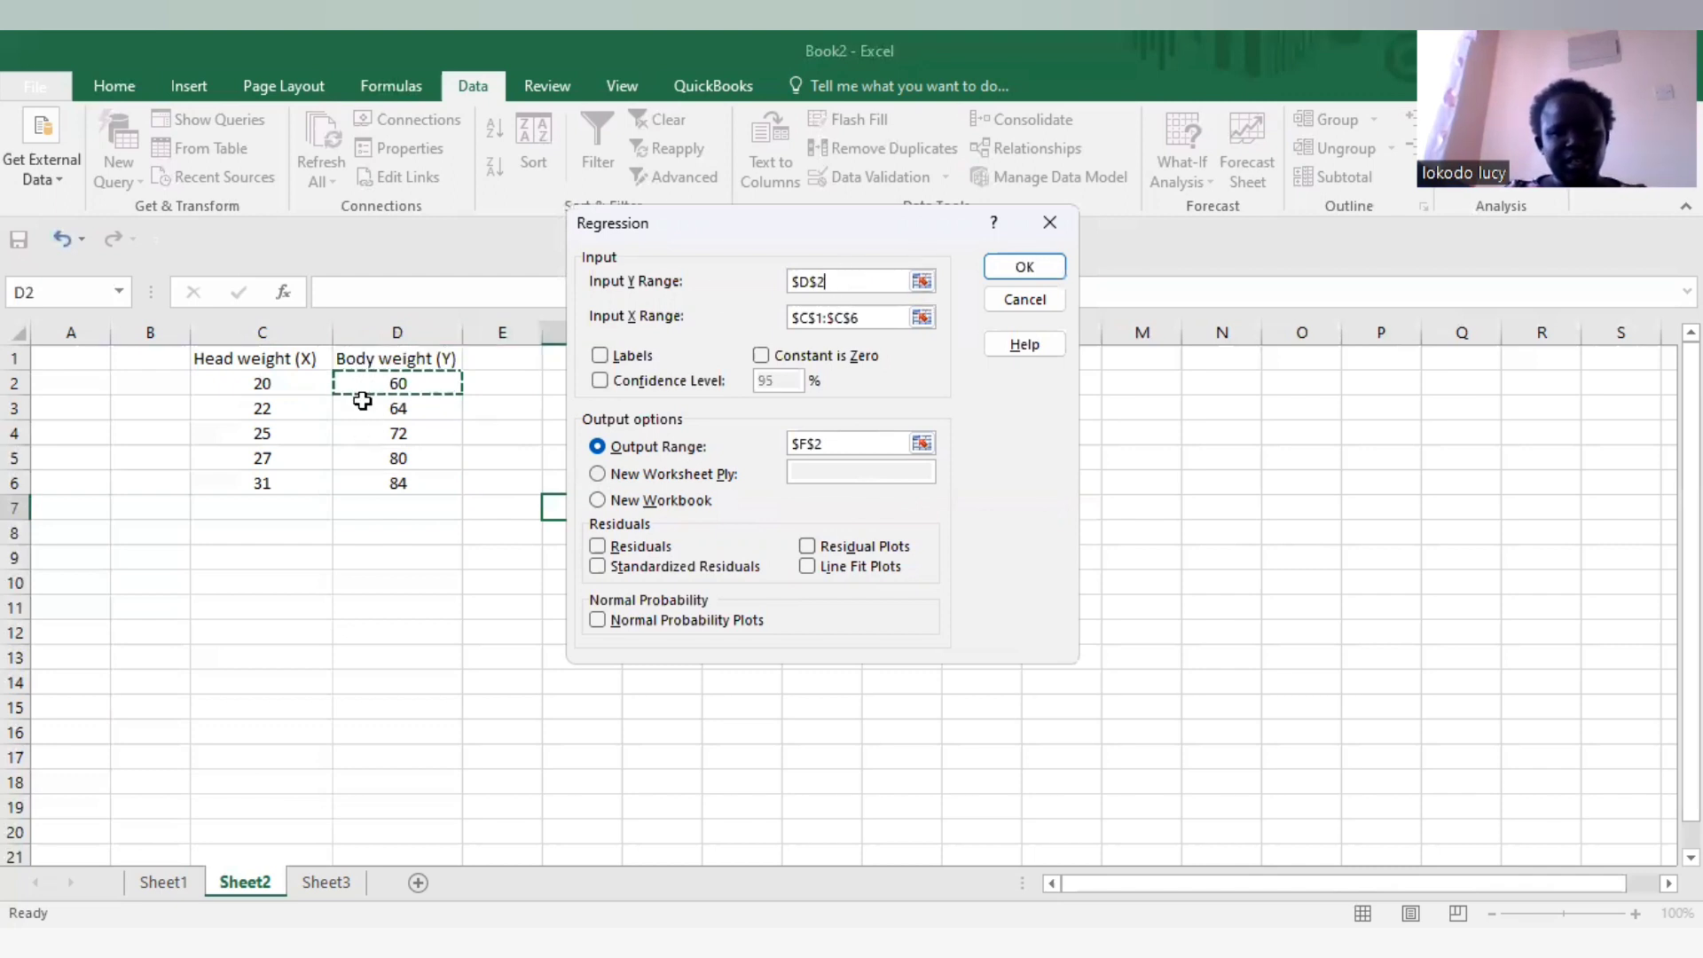
drag(356, 386, 372, 461)
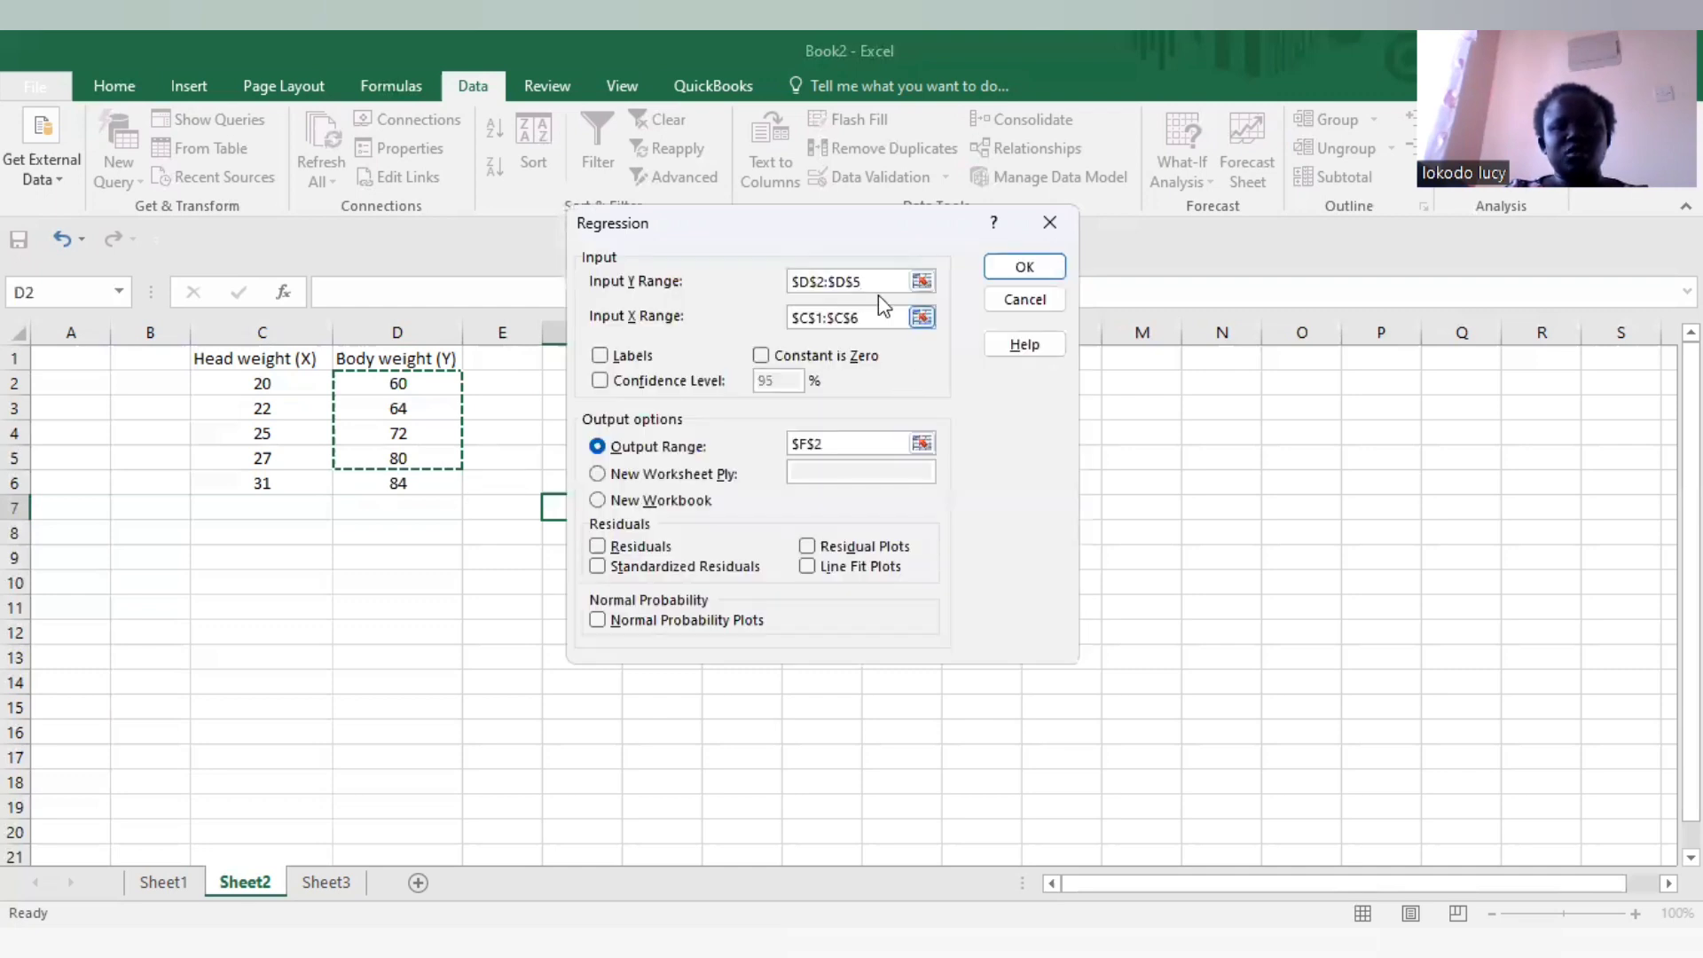
Replace the Input Y Range with the body weight values in D2:D6, leaving out the header.
click(875, 282)
key(BackSpace)
key(BackSpace)
key(BackSpace)
key(BackSpace)
key(BackSpace)
key(BackSpace)
key(BackSpace)
key(BackSpace)
key(BackSpace)
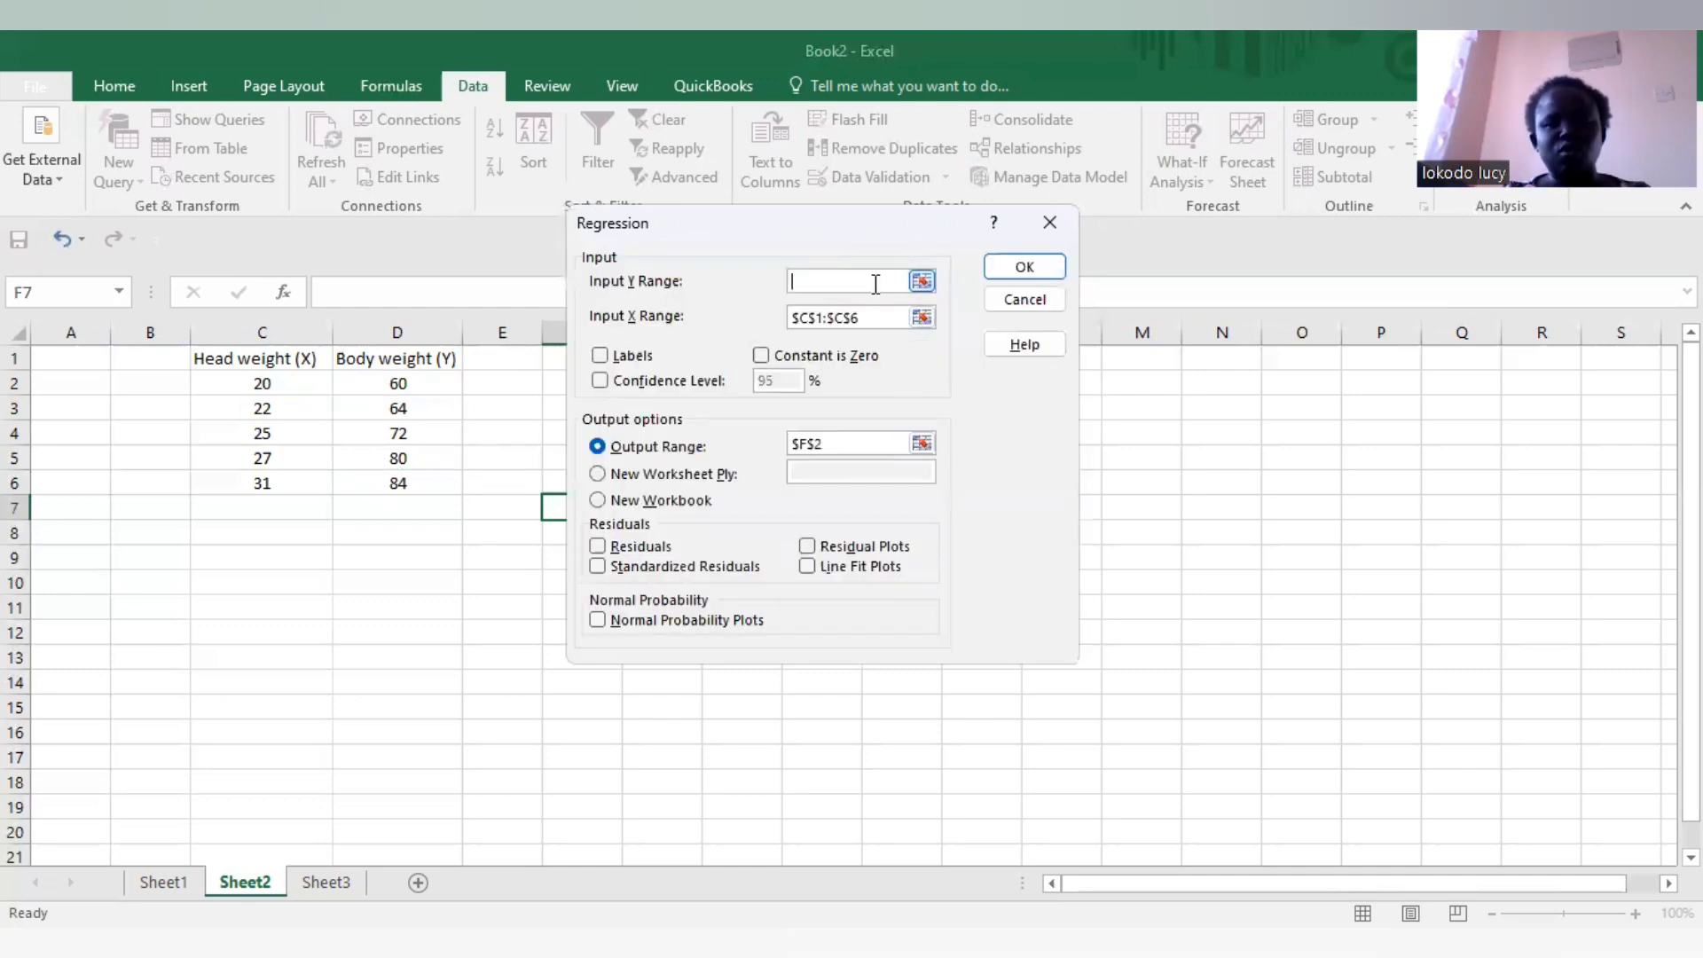
click(368, 383)
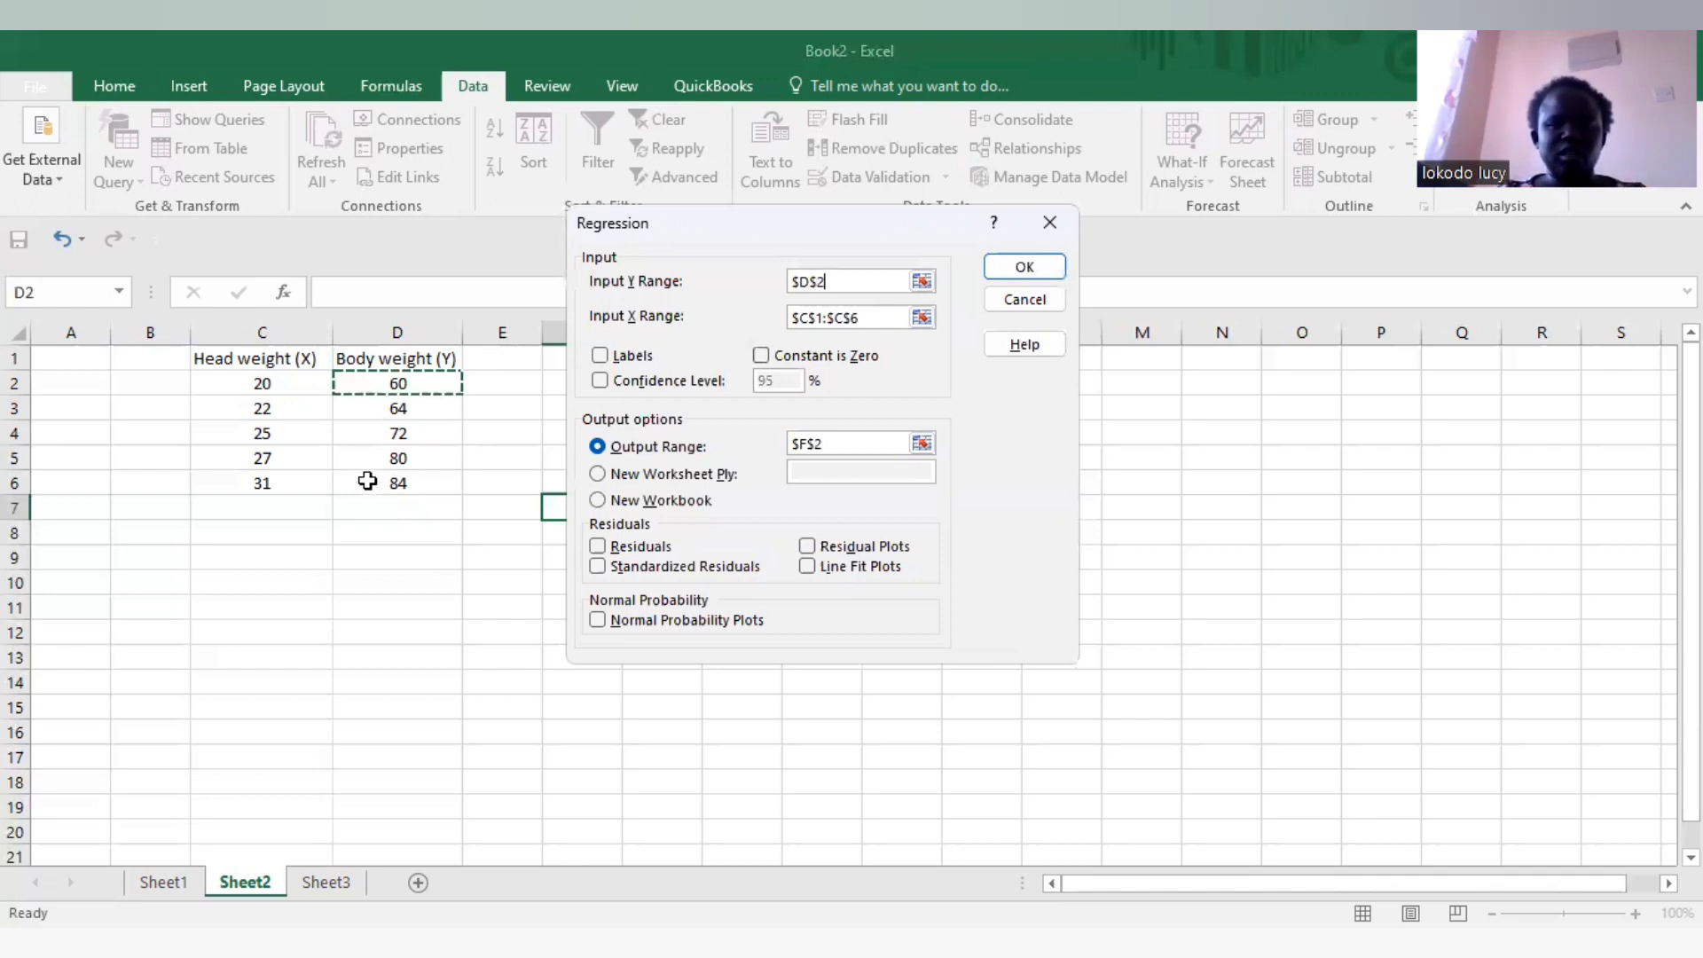
drag(367, 481, 368, 481)
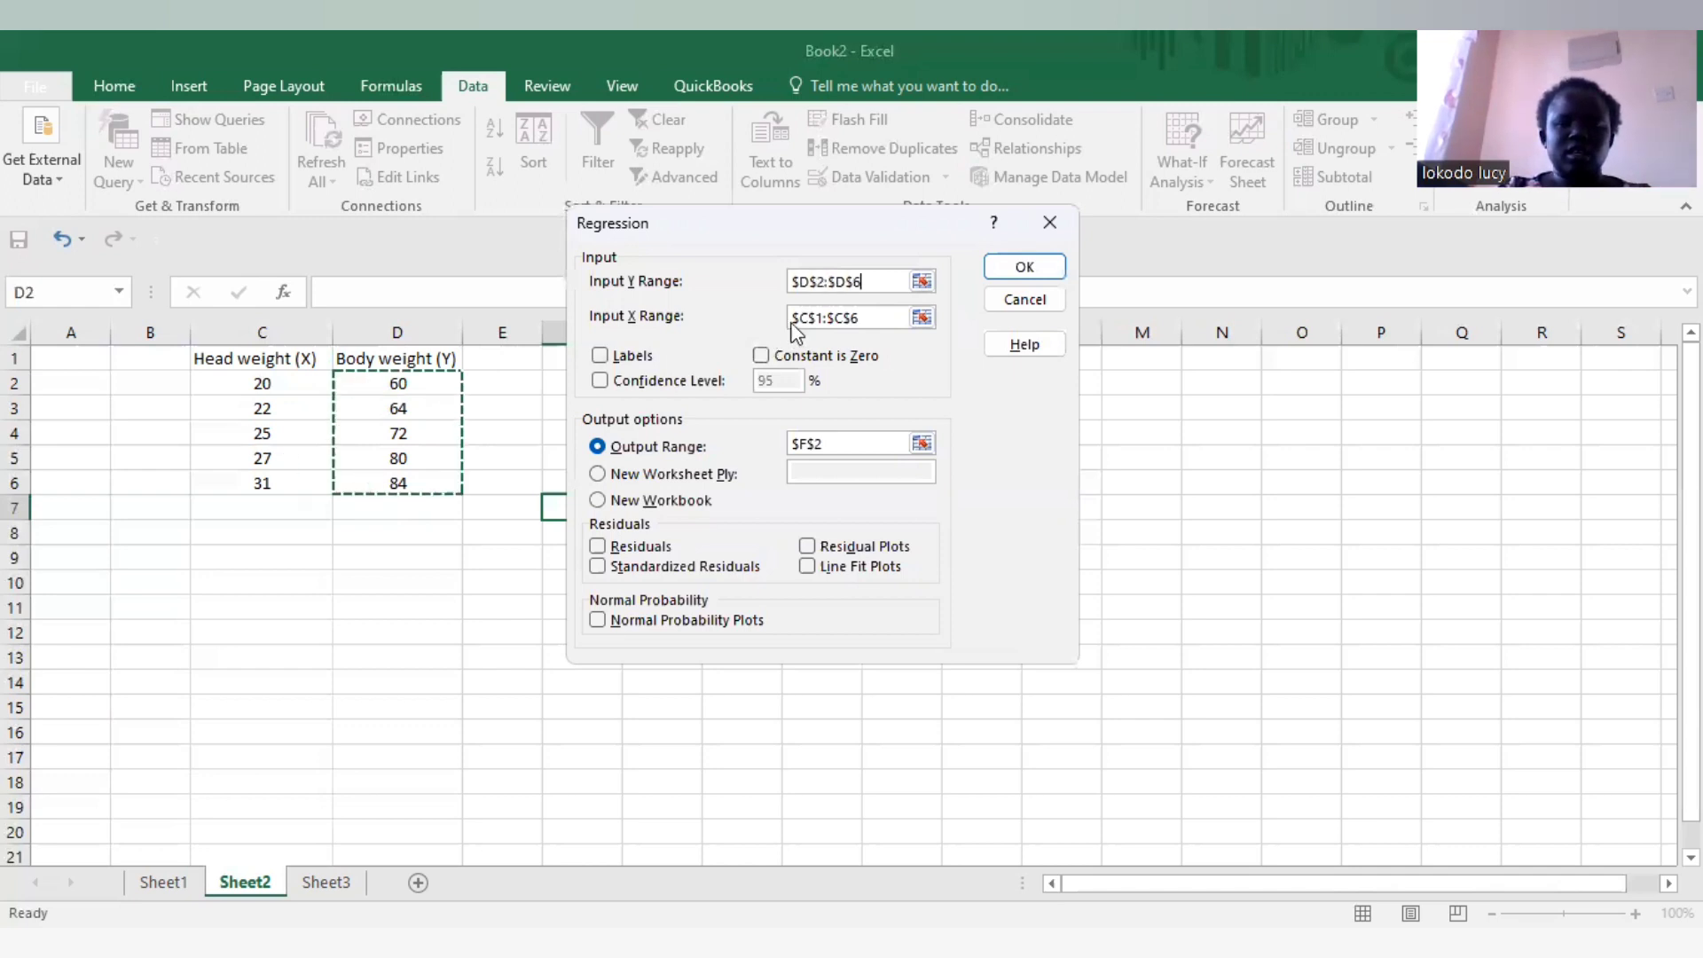
Replace the Input X Range with the head weight values in C2:C6 and run the regression.
click(865, 318)
drag(865, 317, 770, 319)
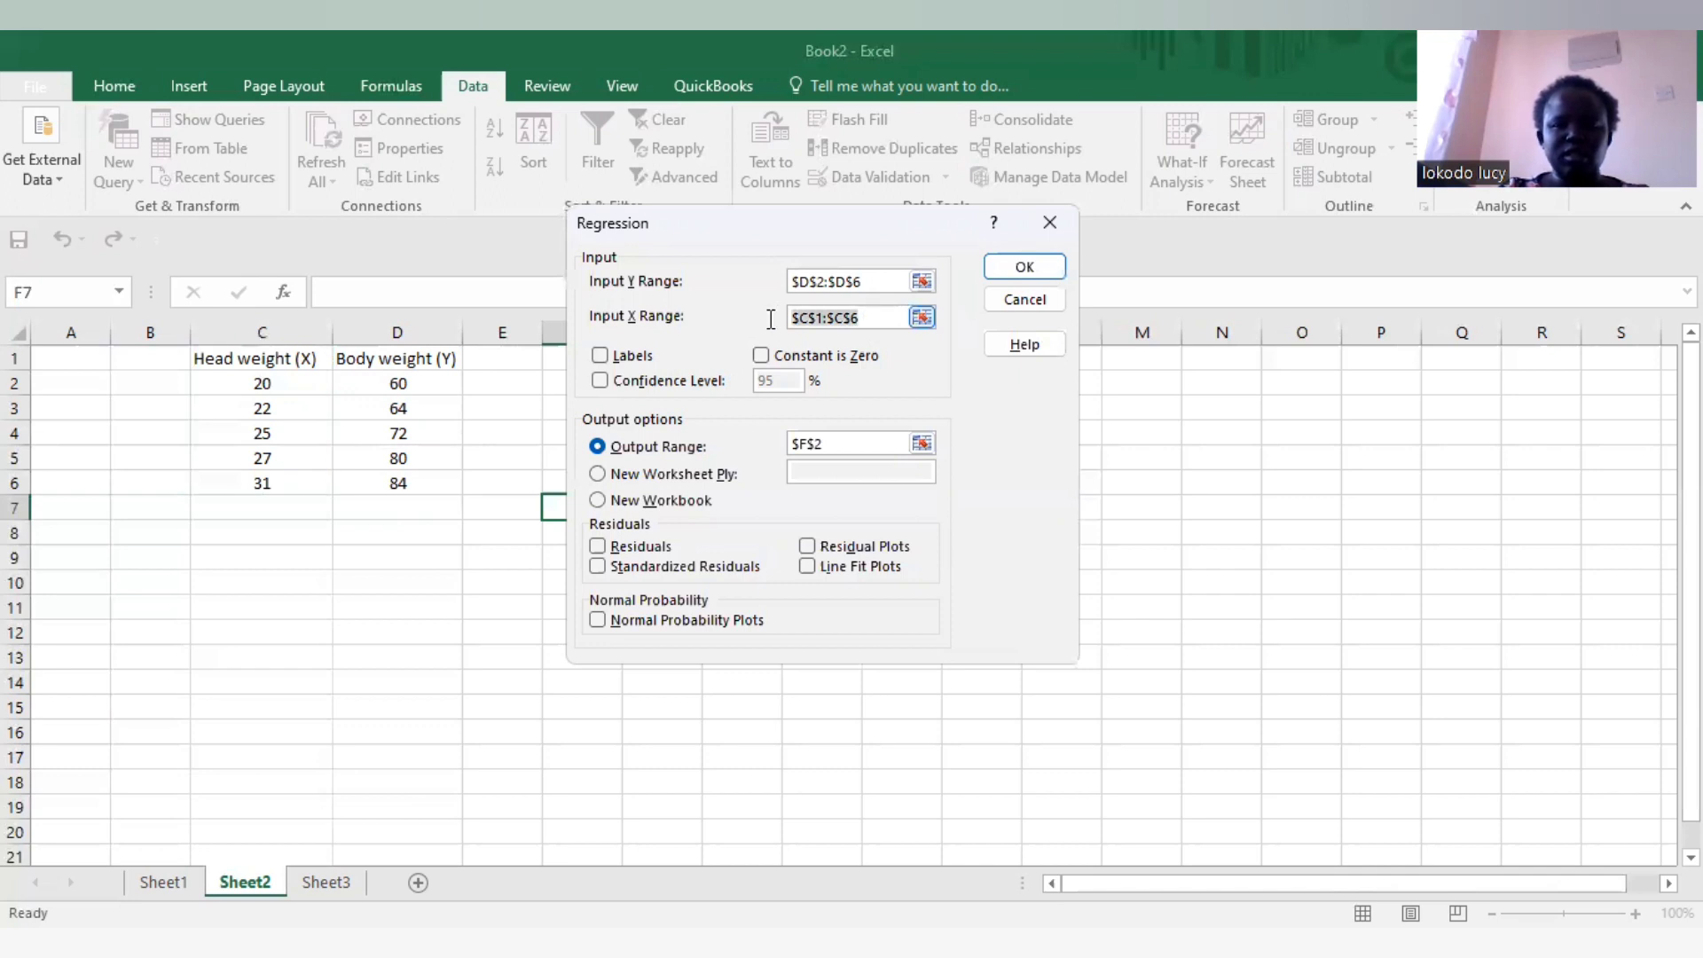
key(BackSpace)
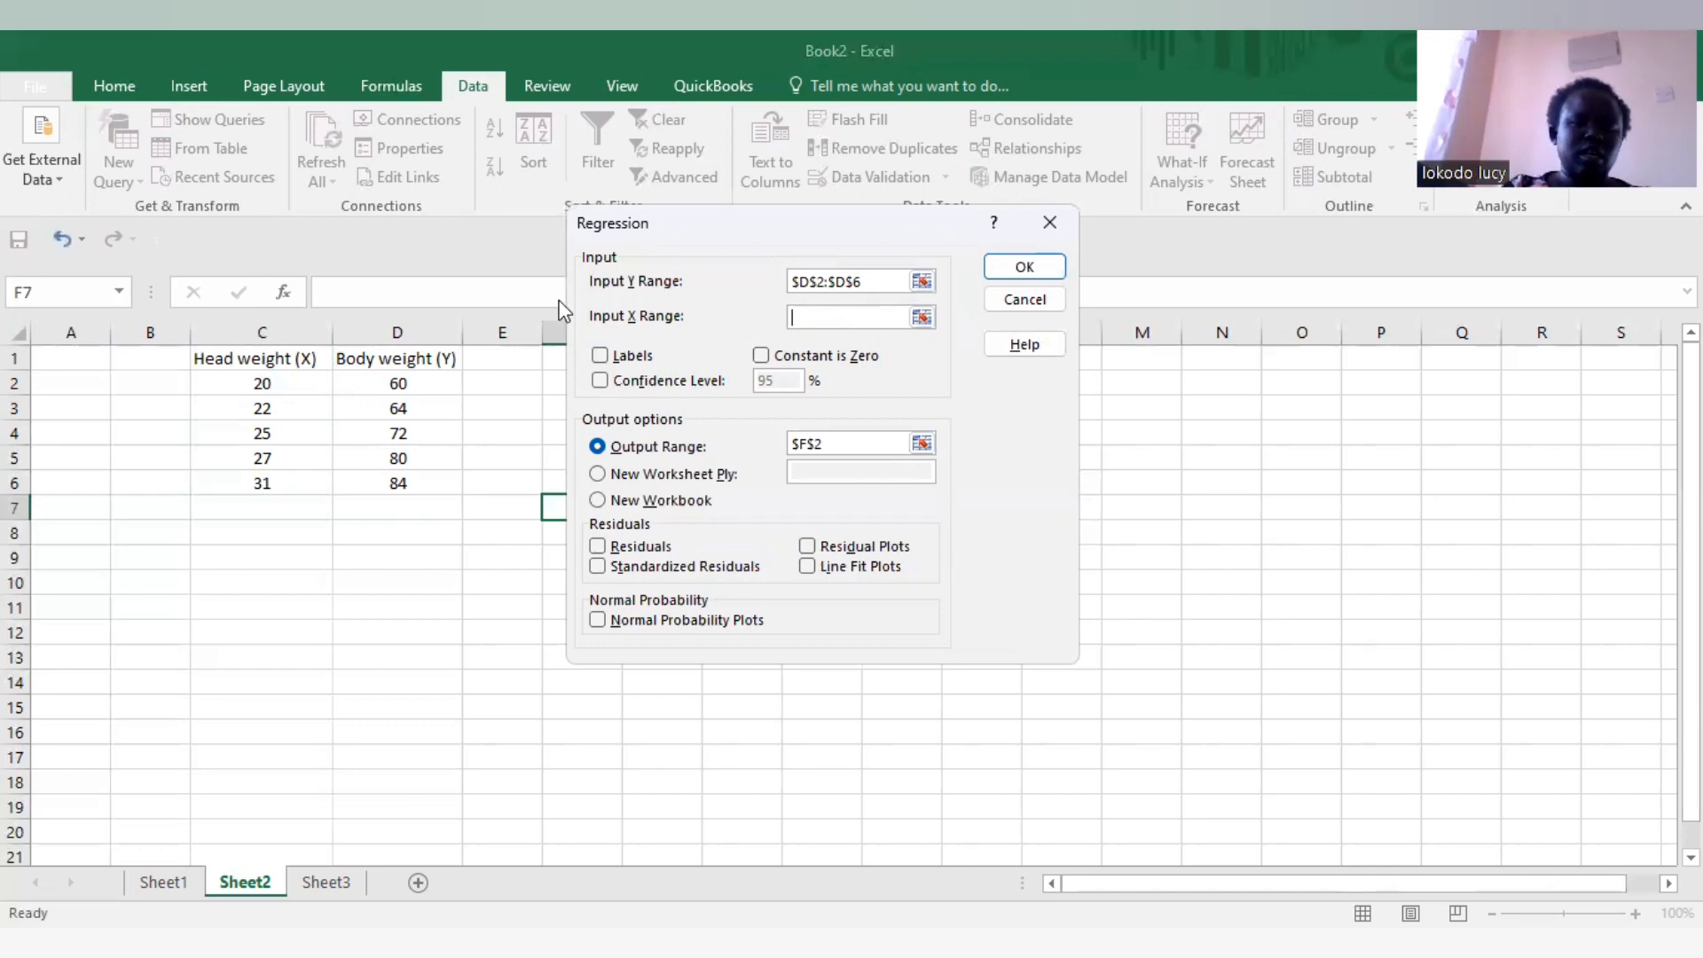
drag(224, 384, 231, 479)
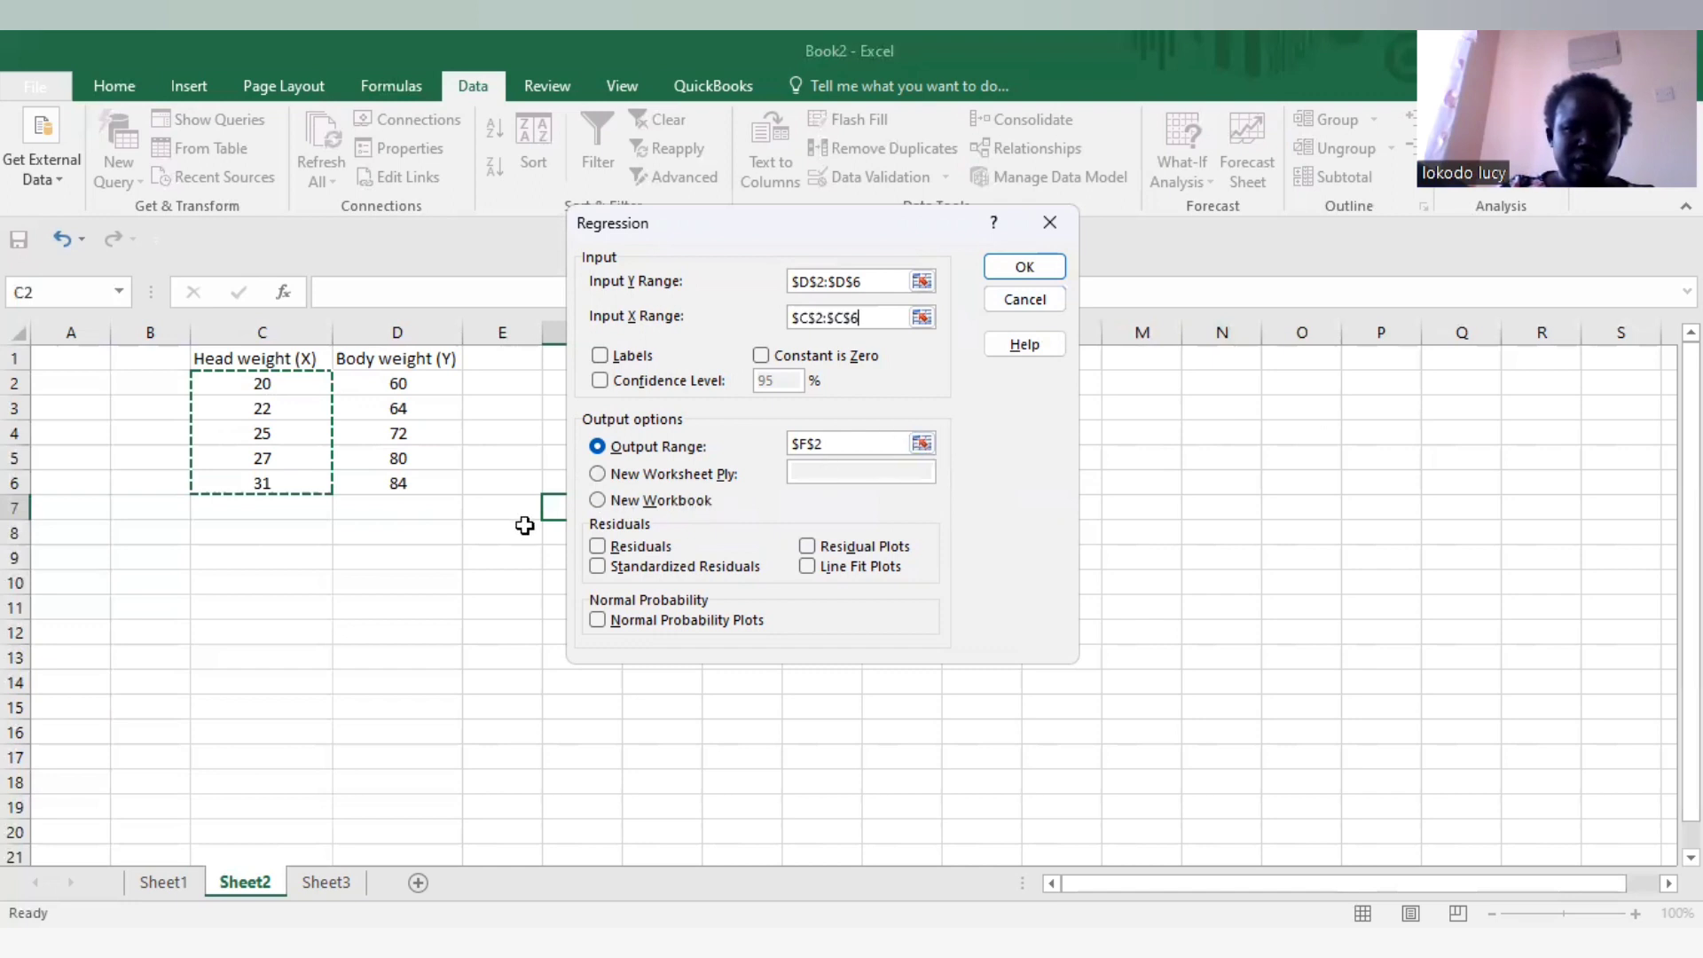
click(837, 442)
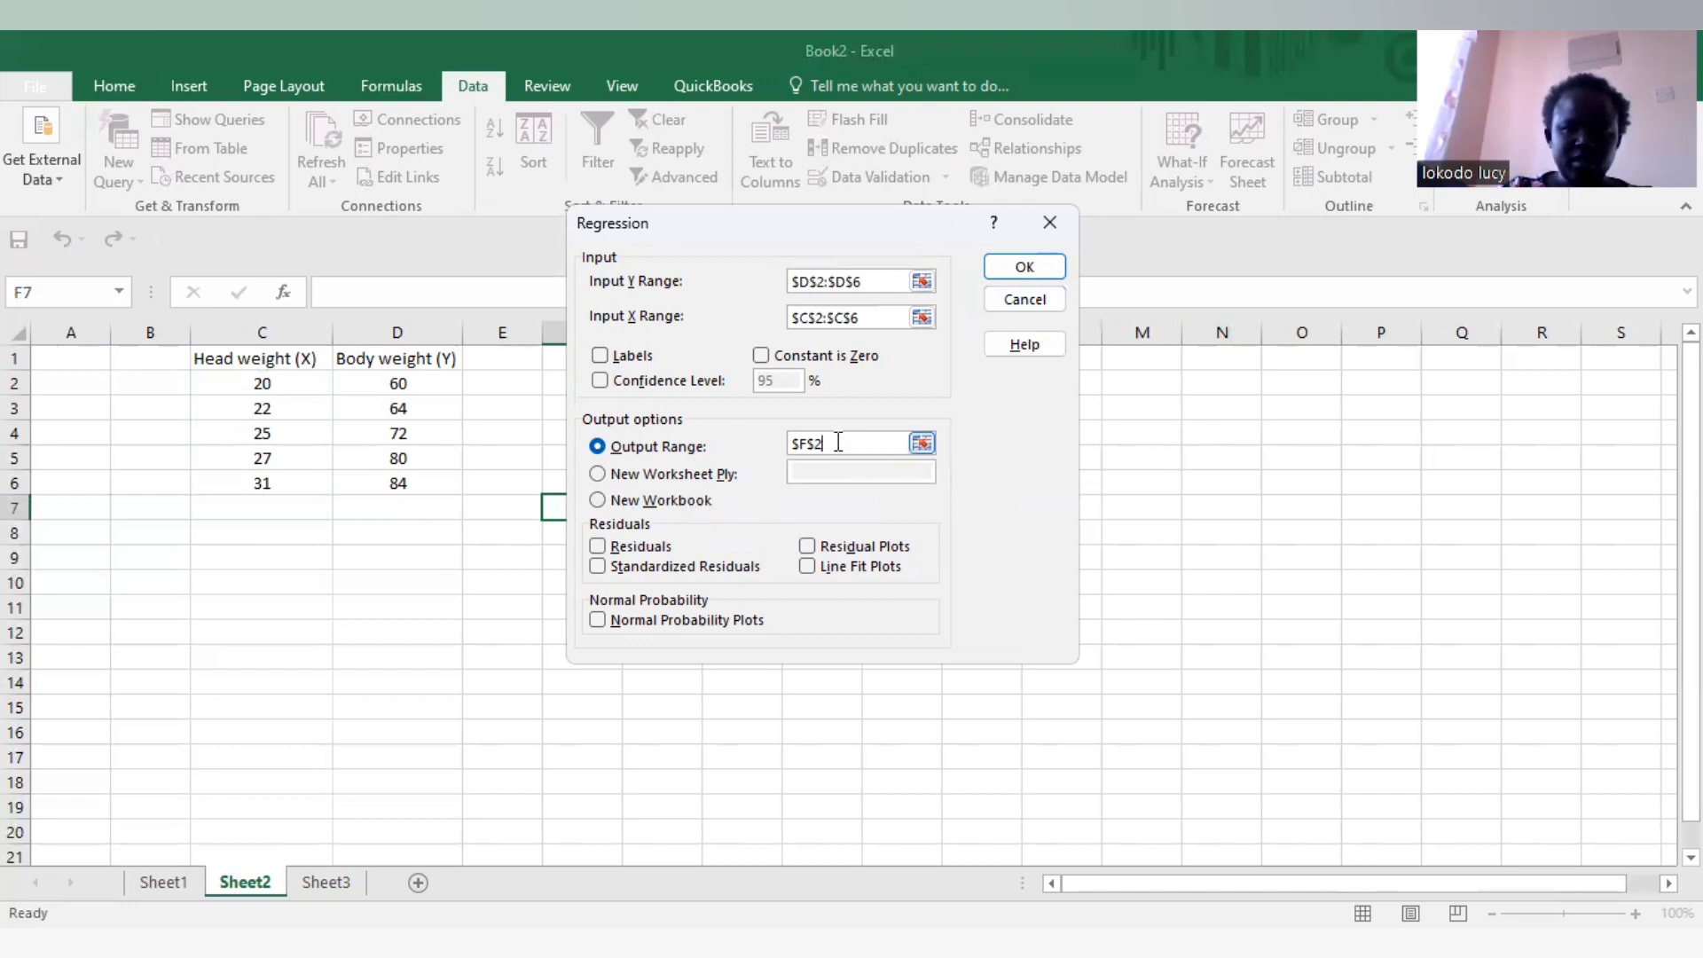
click(1011, 277)
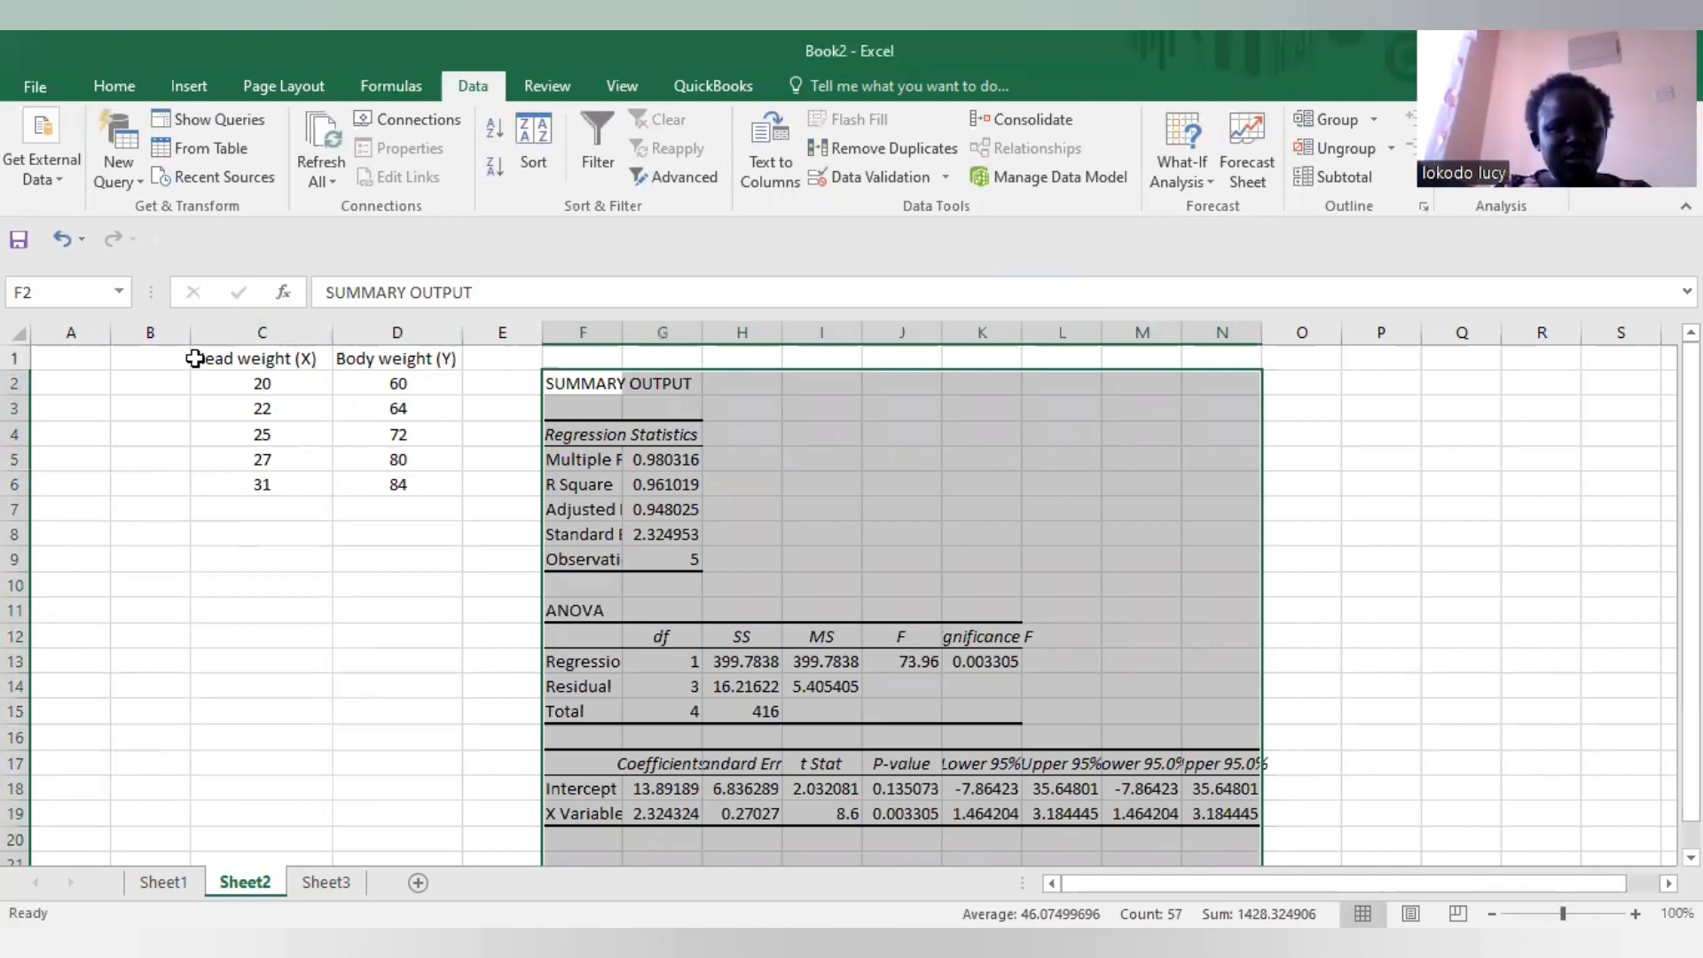
Widen columns F to J and L to N on Sheet2 so the regression output's labels and values are readable.
drag(195, 357, 378, 356)
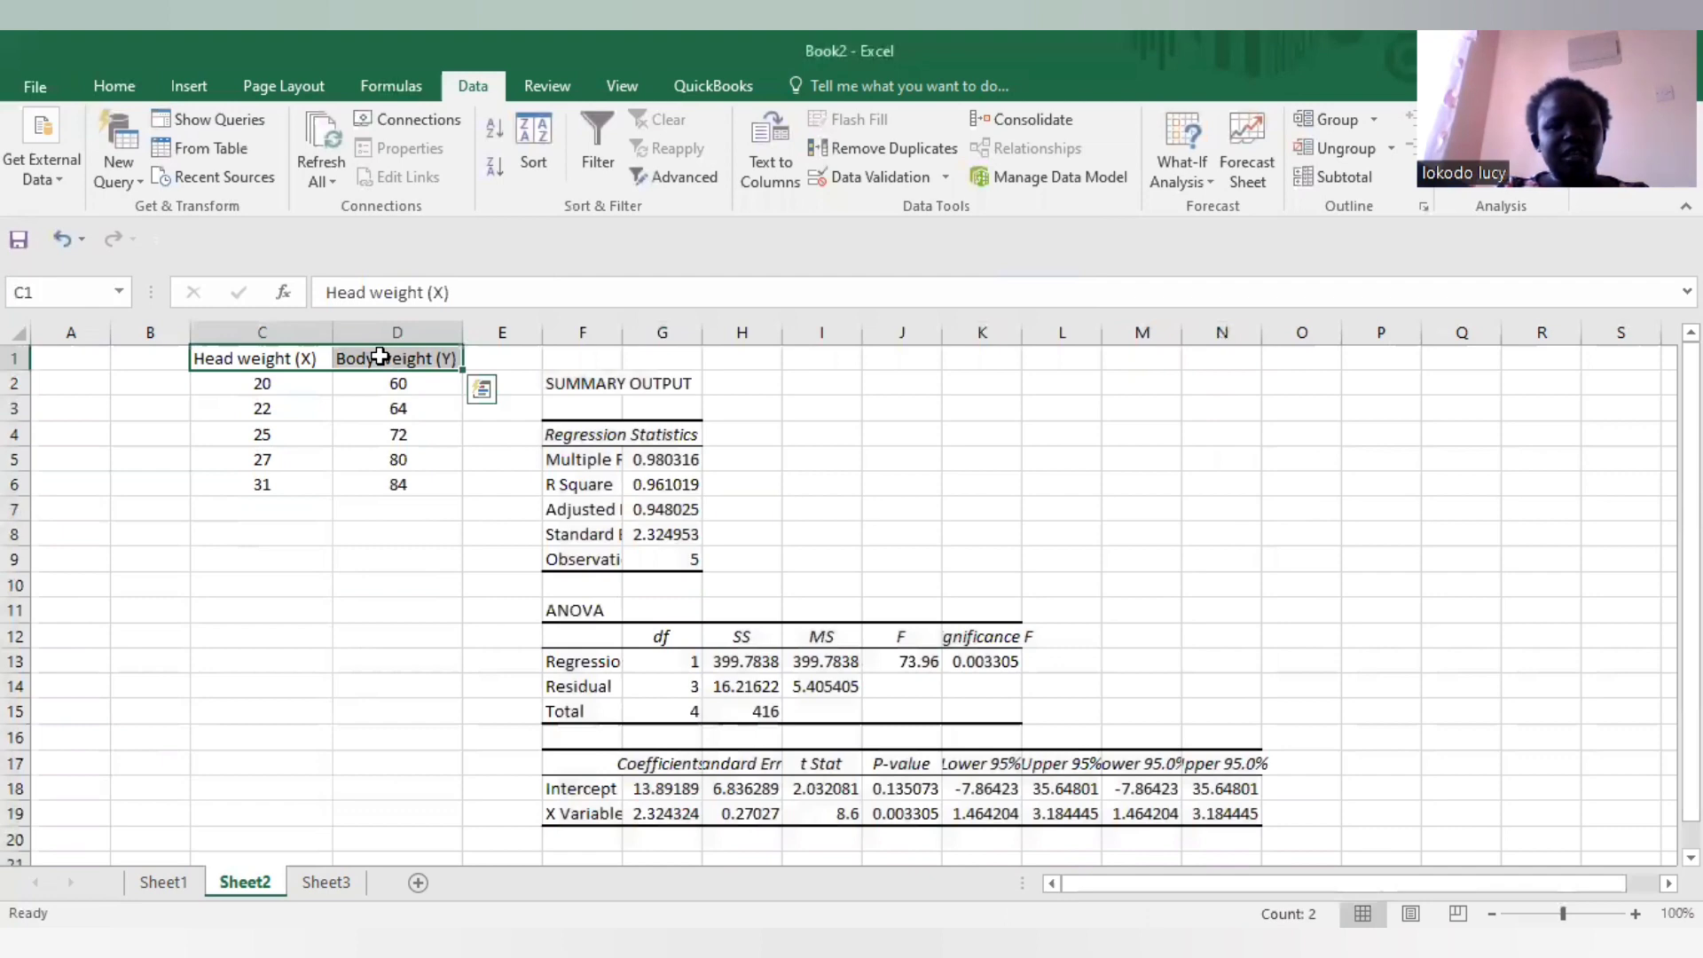
click(946, 456)
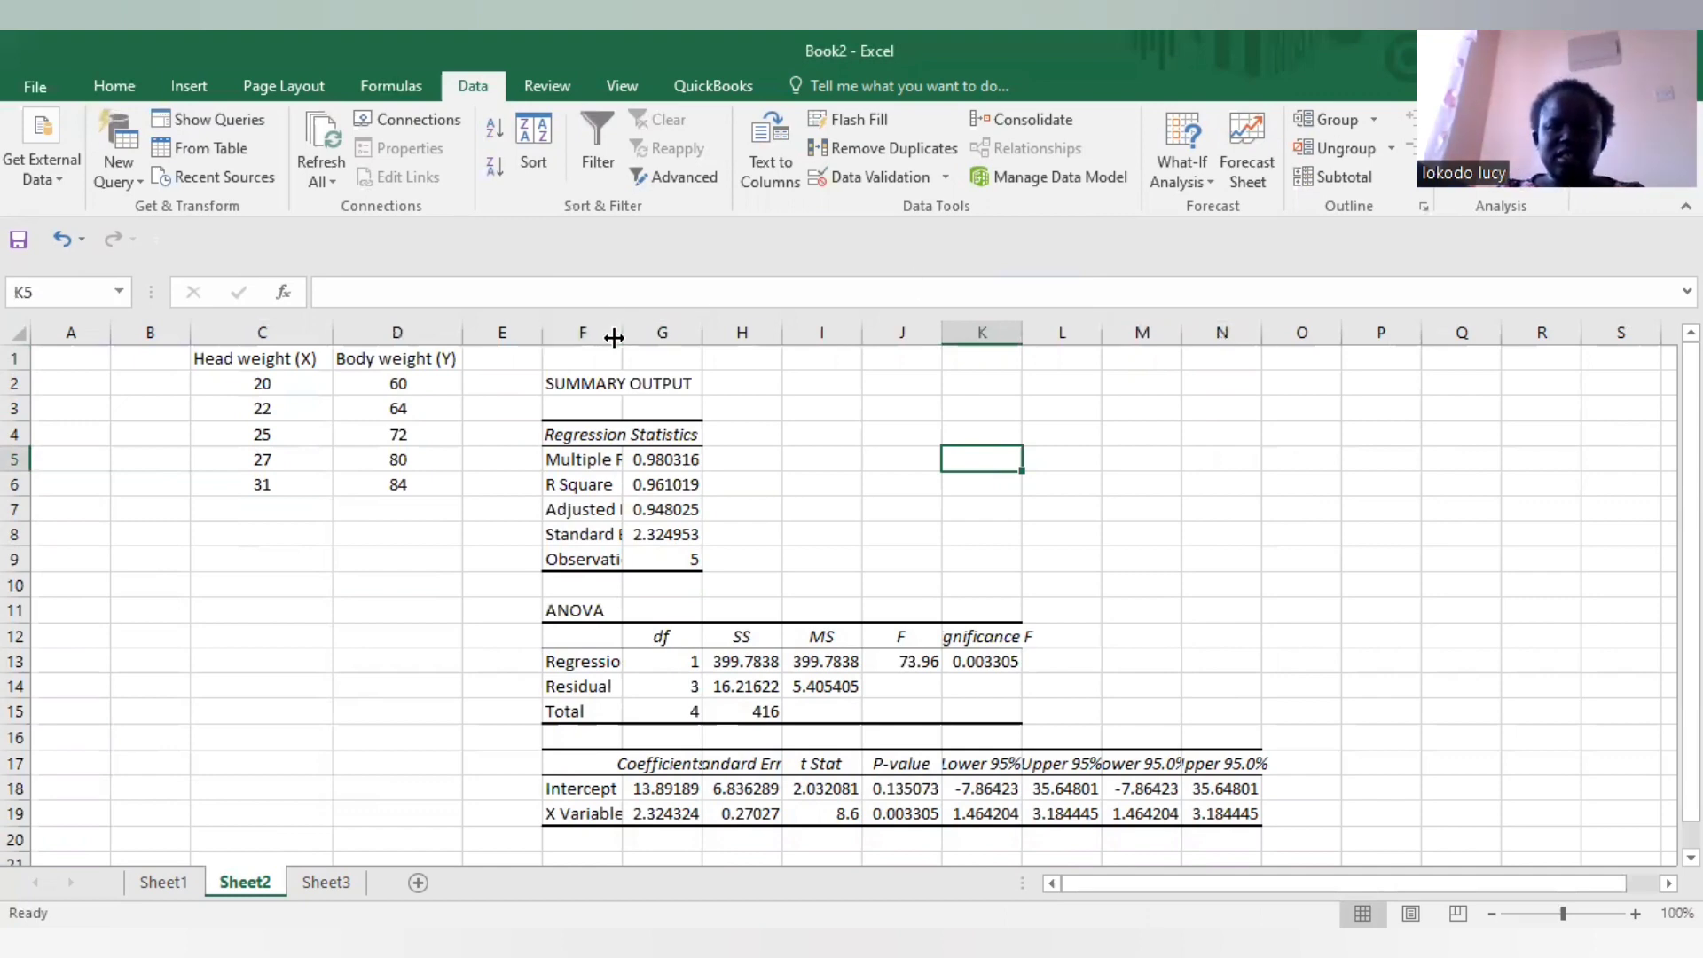
drag(614, 337, 799, 321)
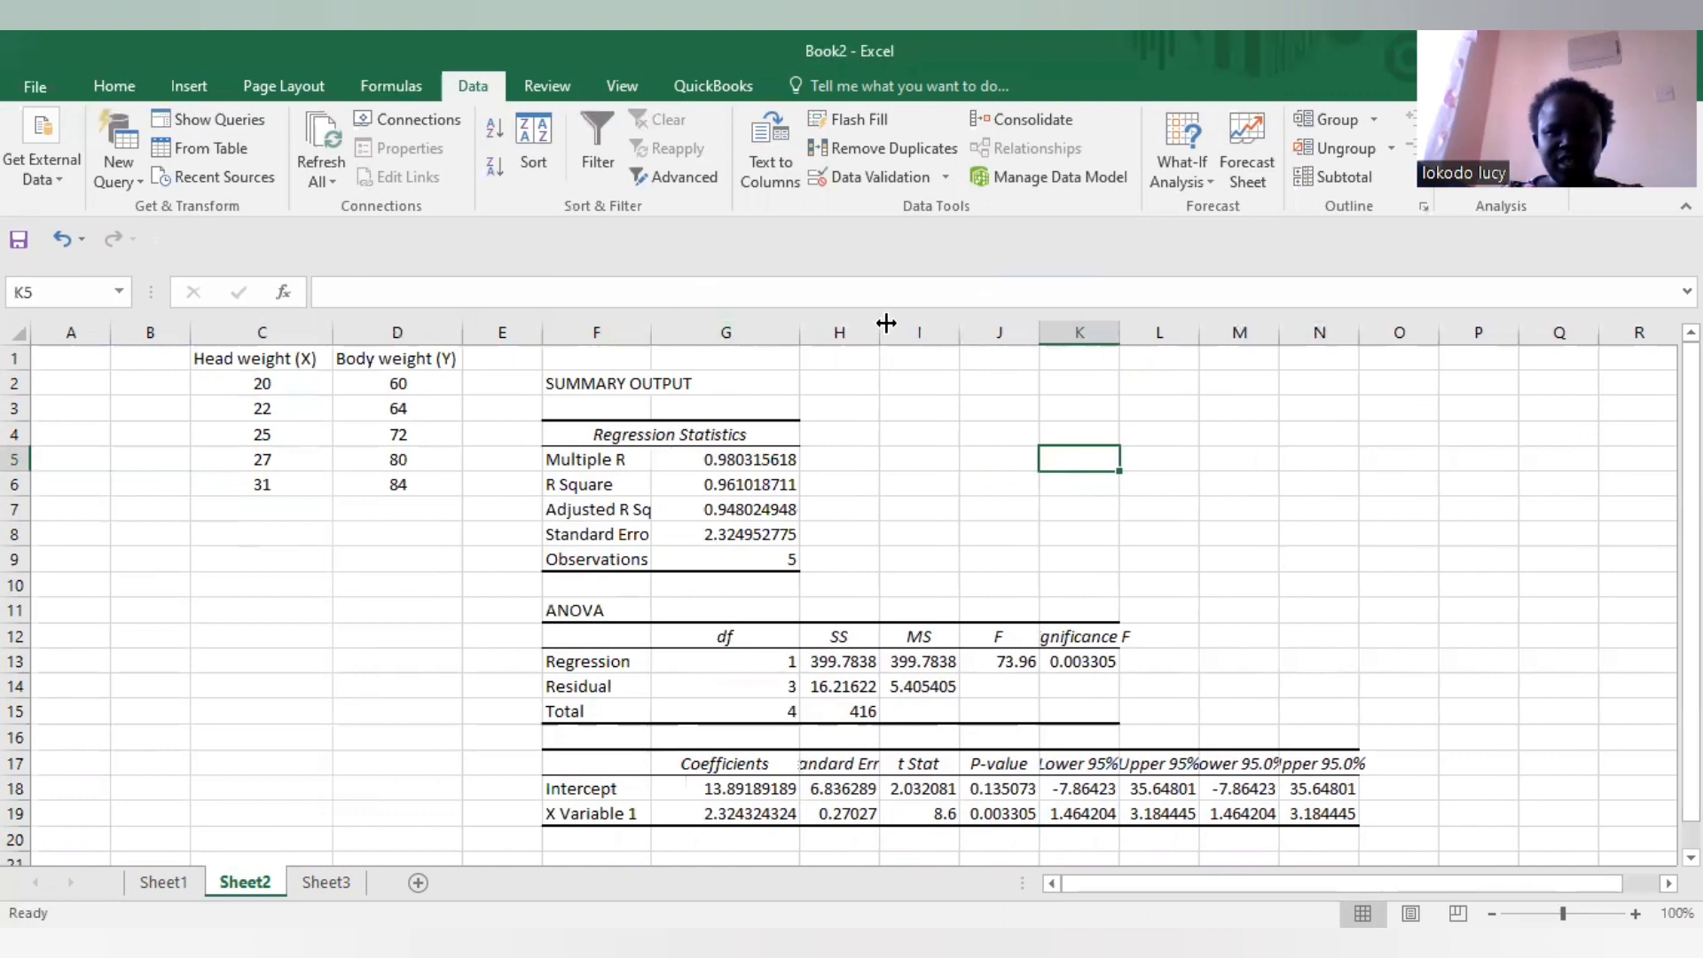
drag(879, 323, 1171, 335)
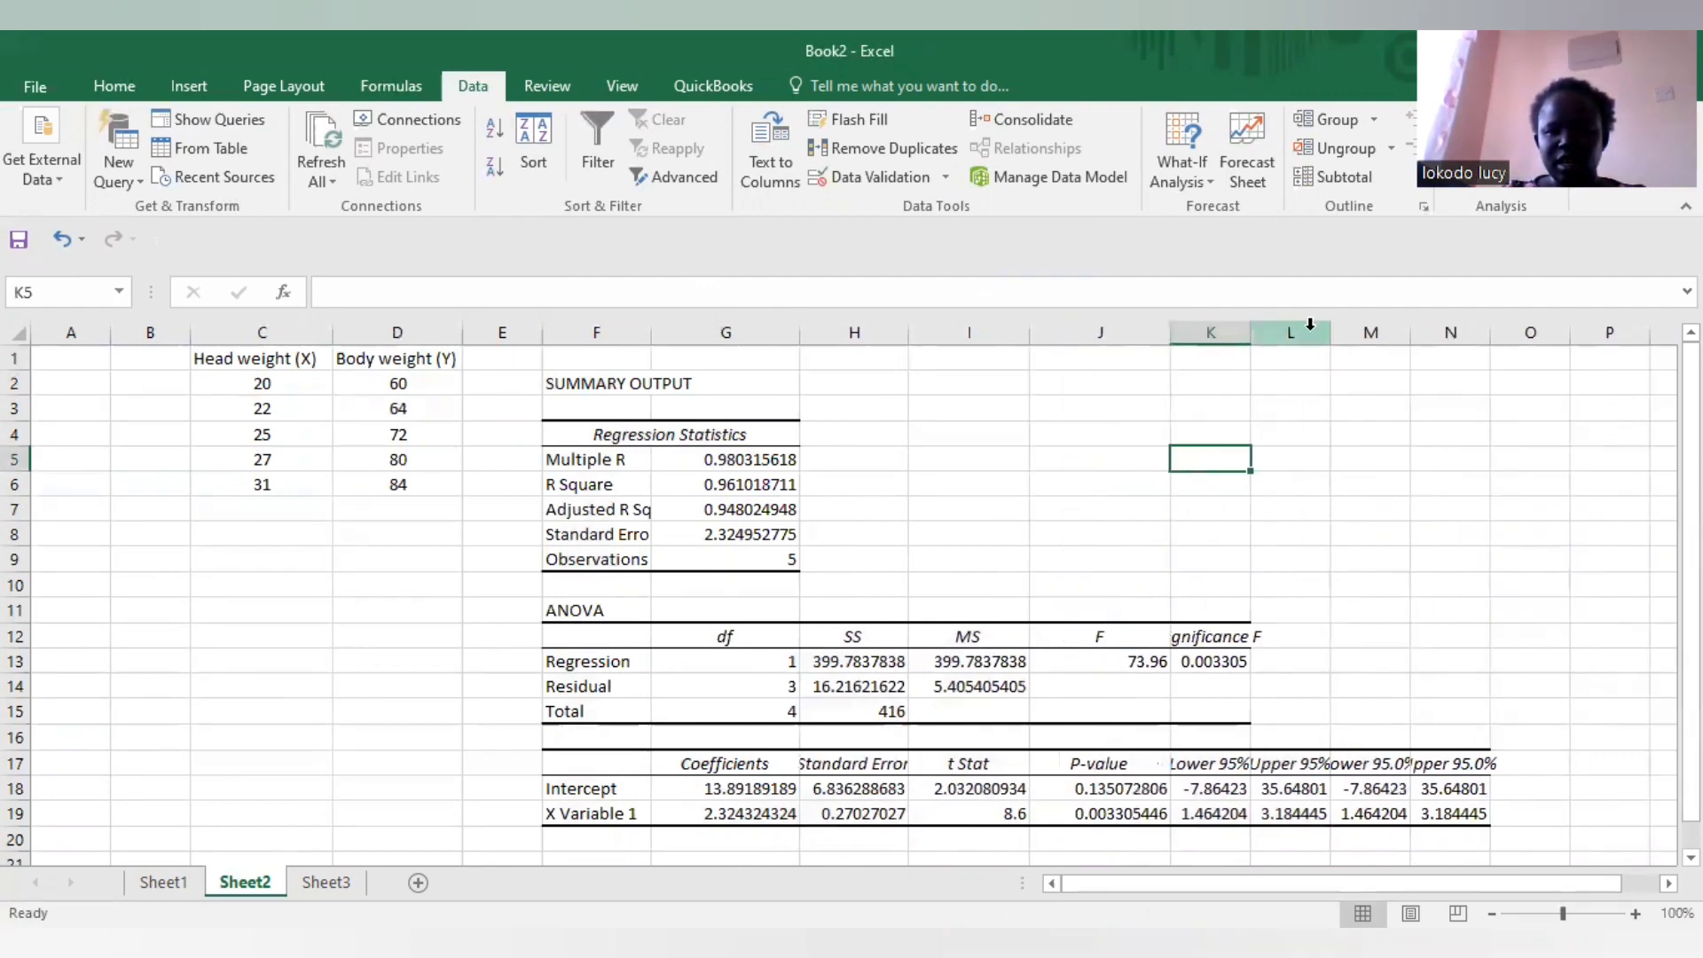
drag(1328, 335, 1338, 335)
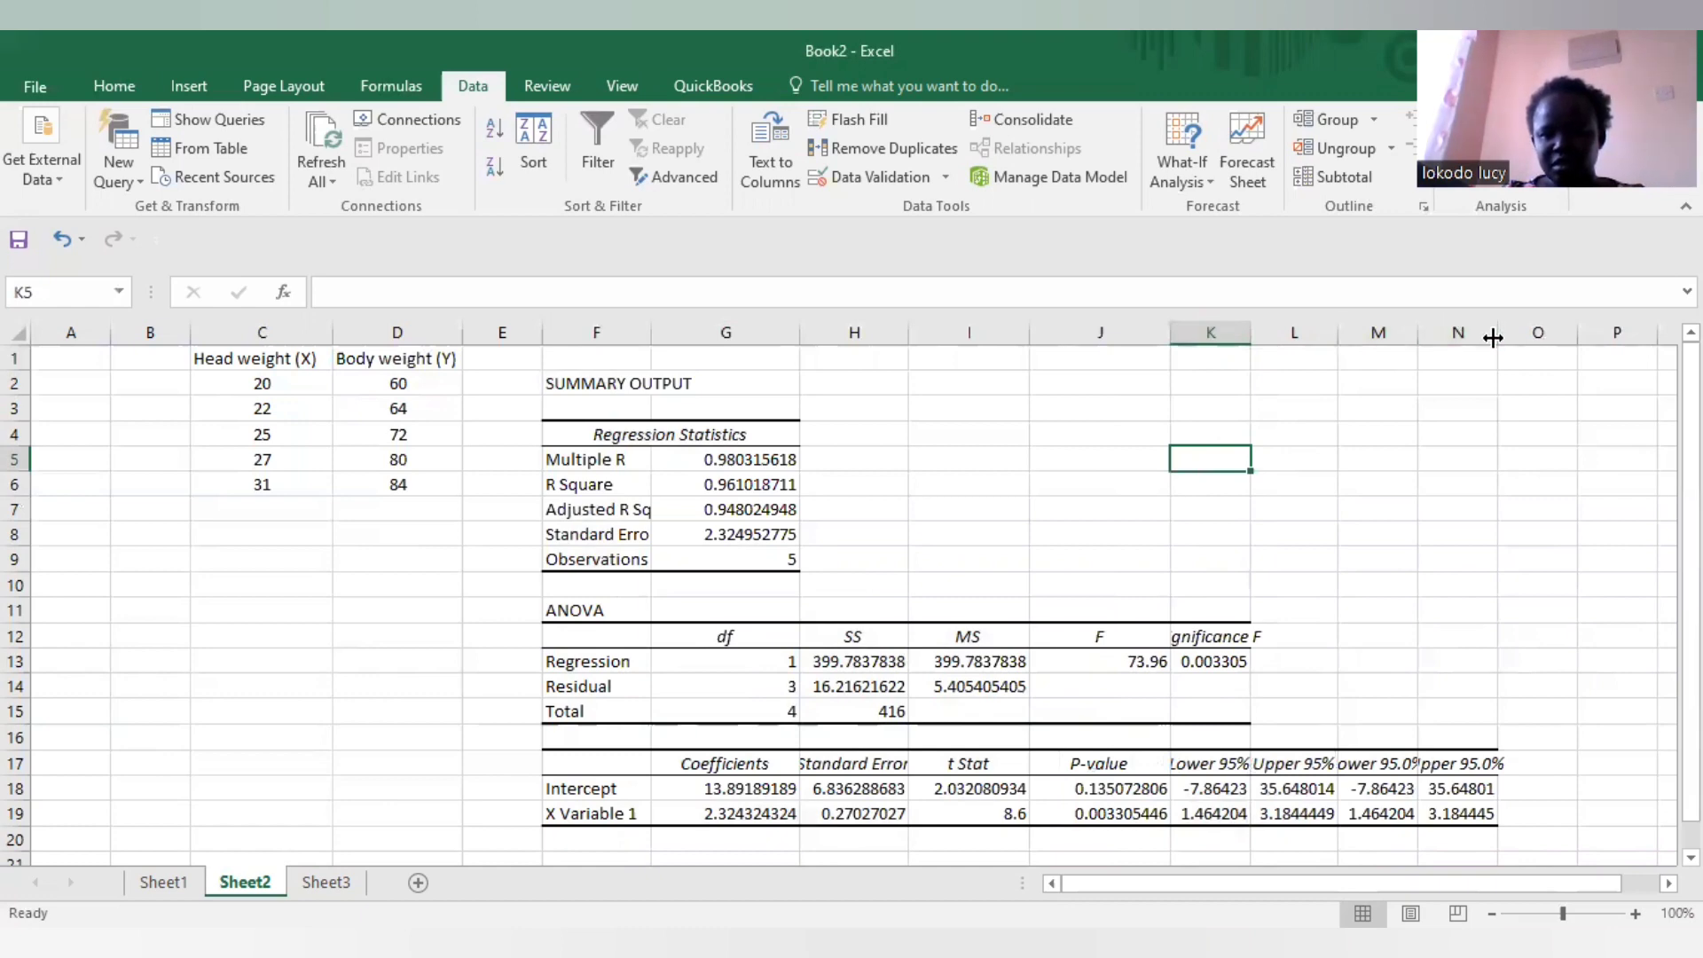
drag(1493, 337, 1538, 337)
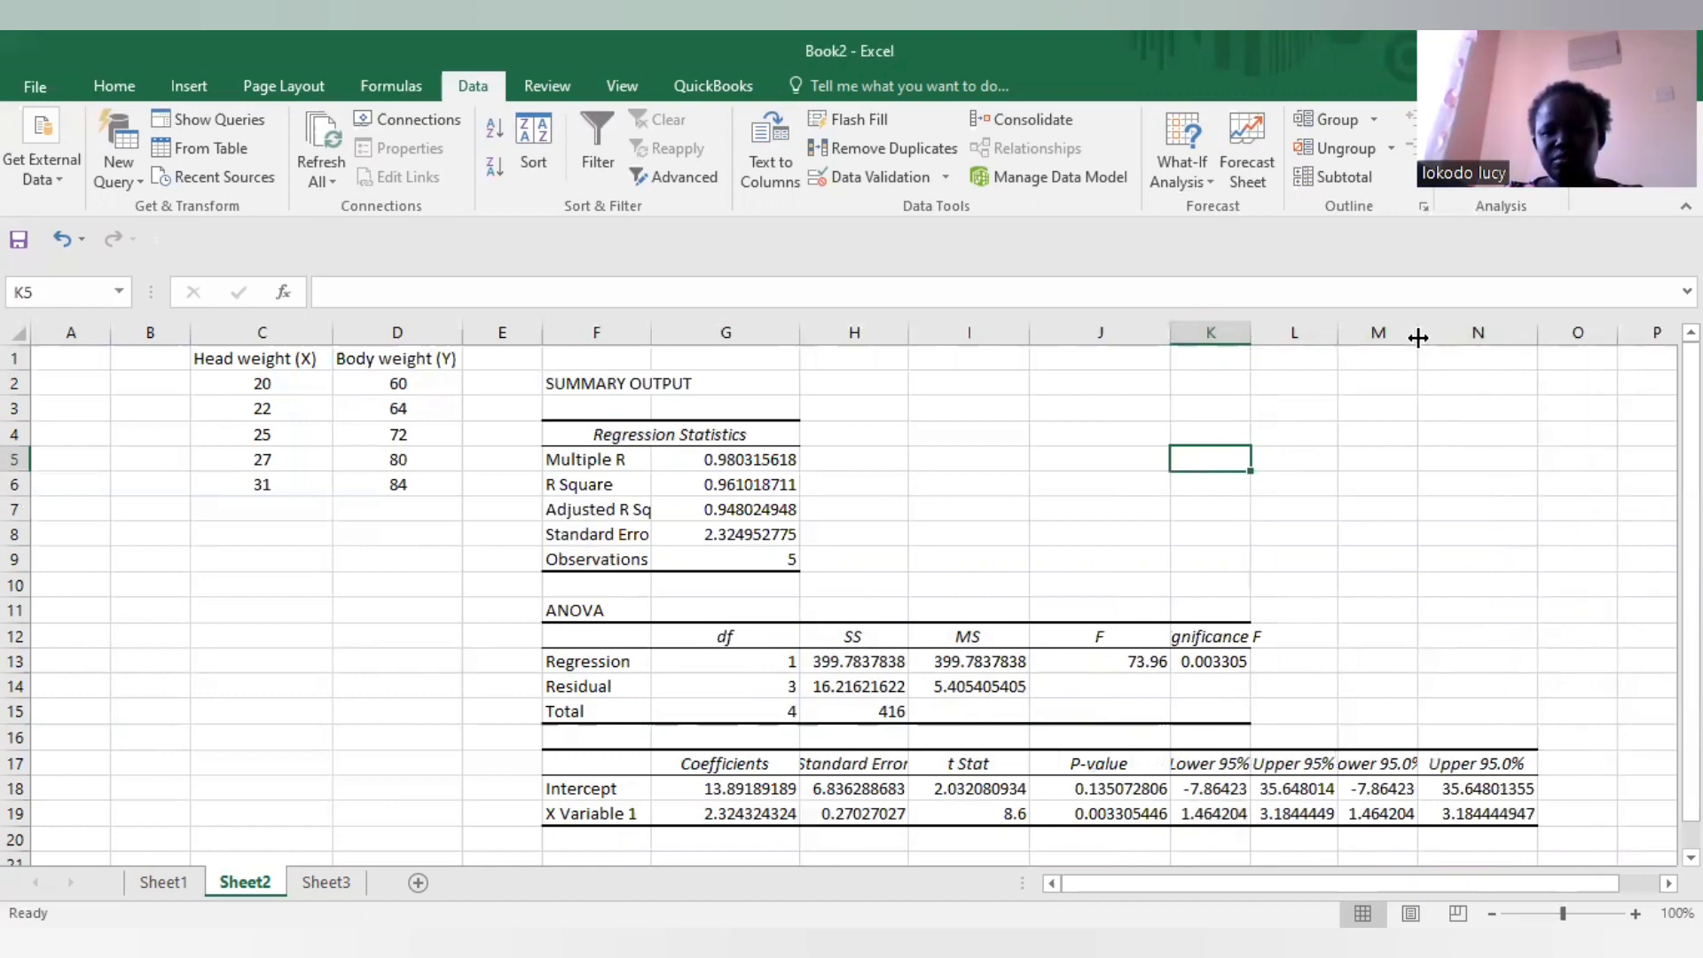
drag(1418, 337, 1439, 337)
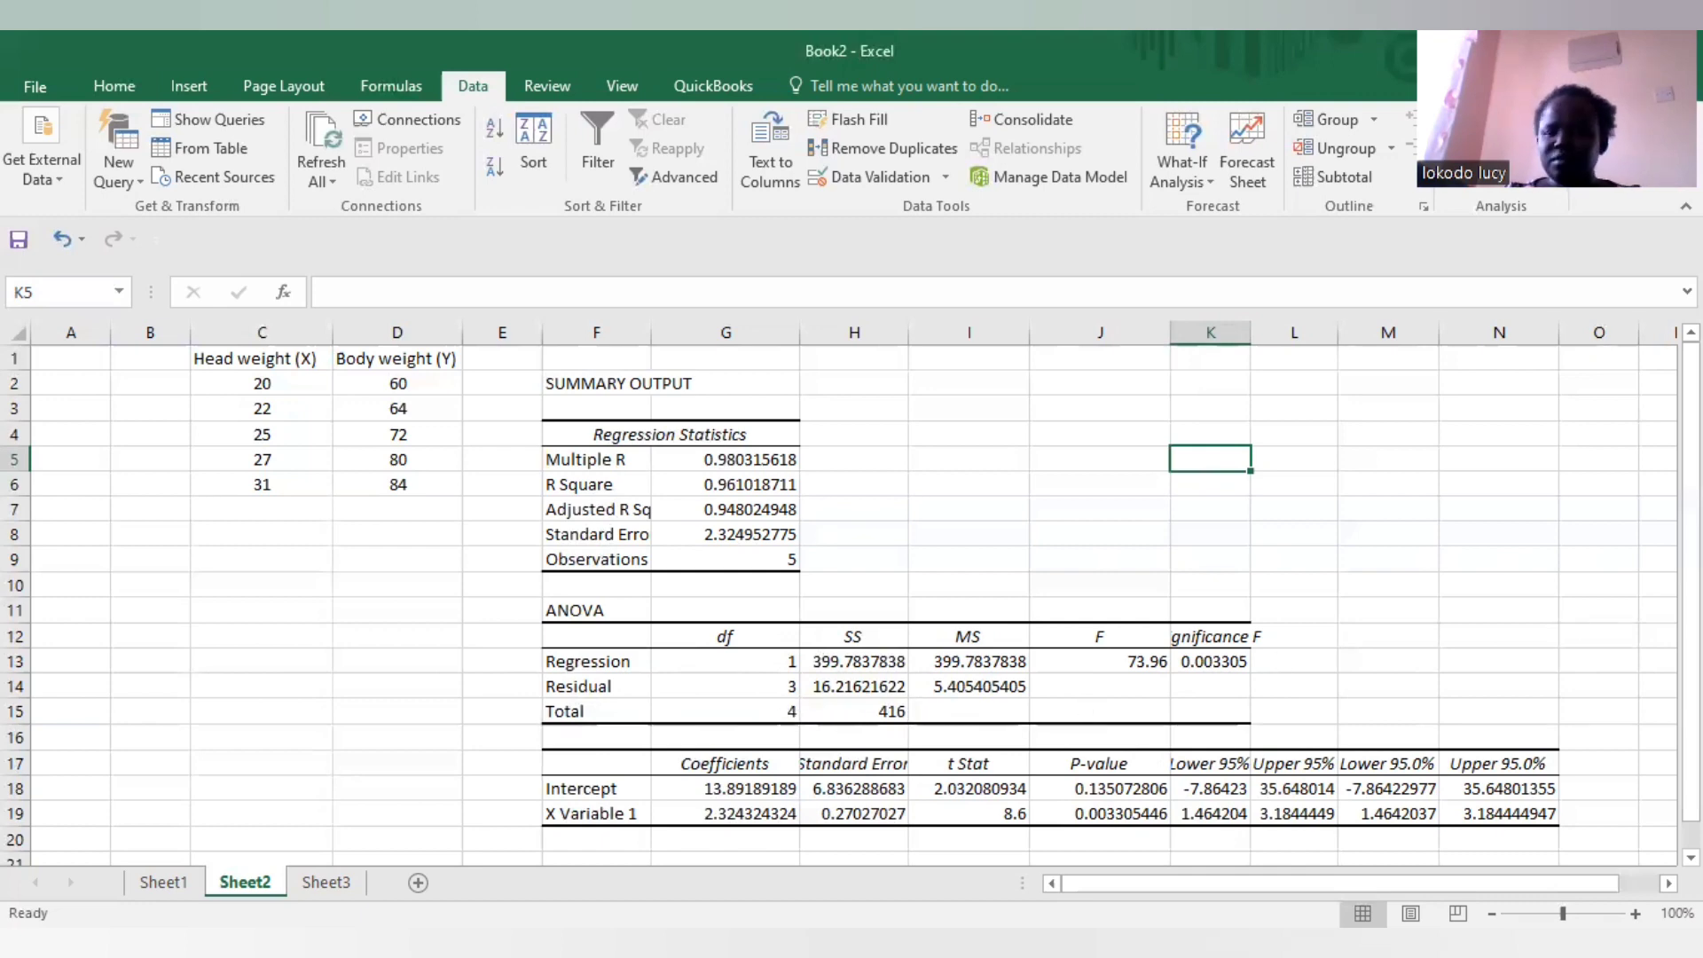
Examine the regression output alongside the head weight and body weight values in C2:D6 that it is based on.
drag(1690, 532, 1691, 555)
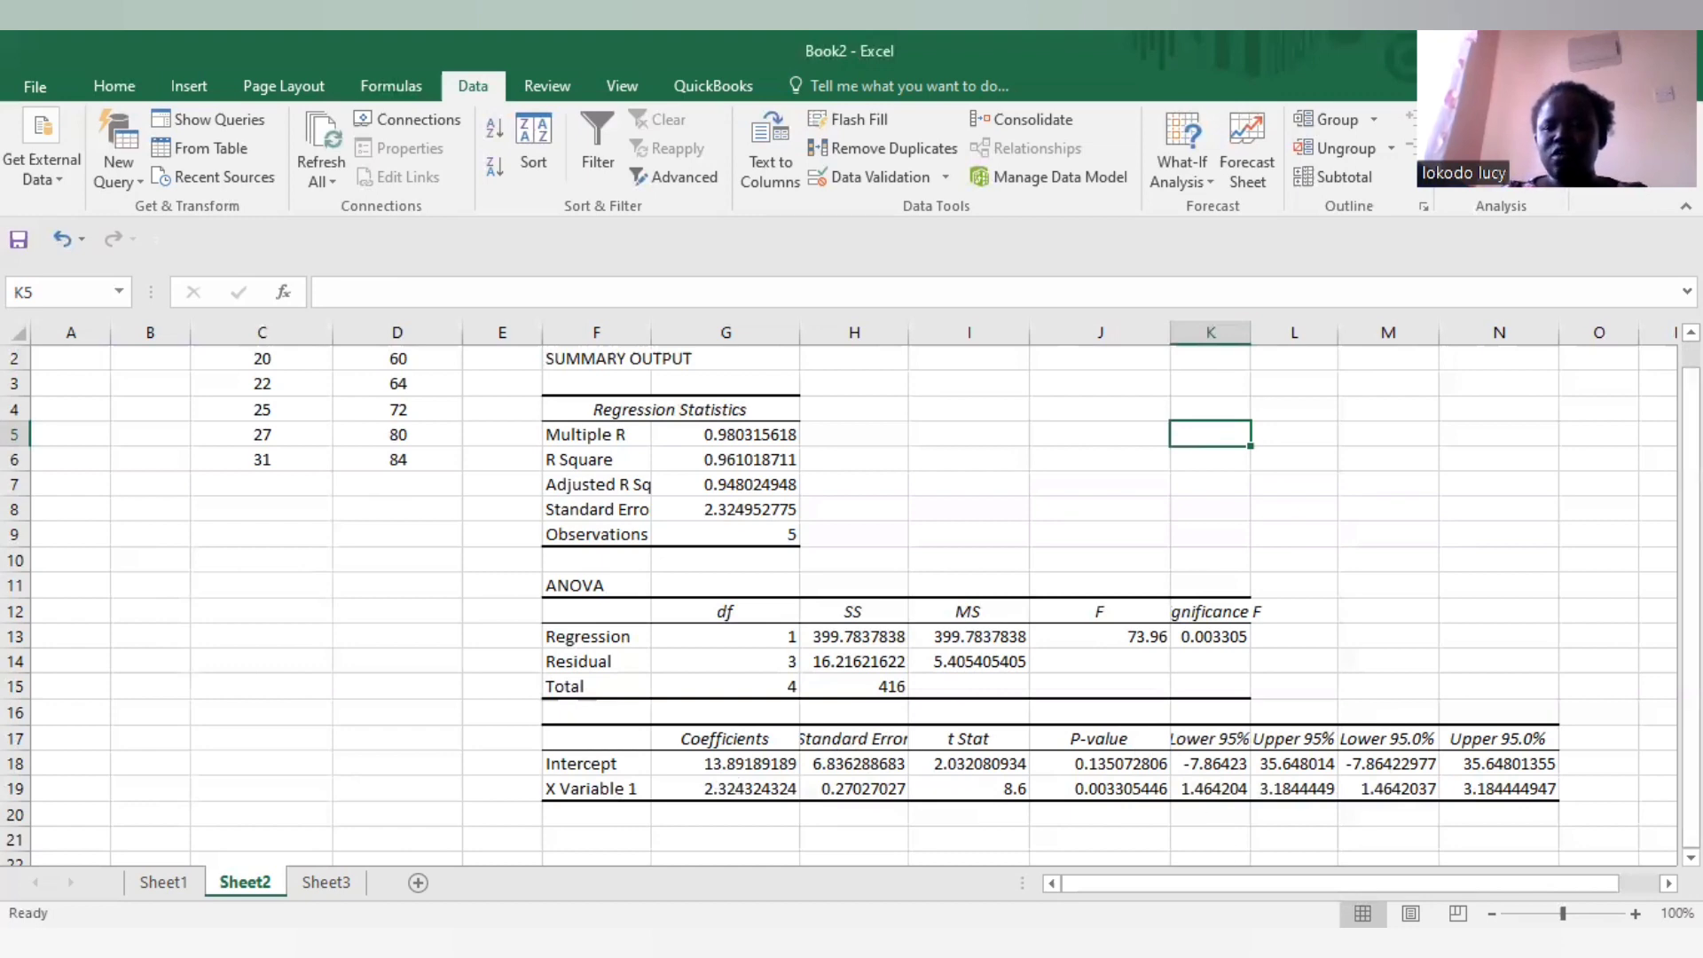
drag(1691, 415, 1691, 387)
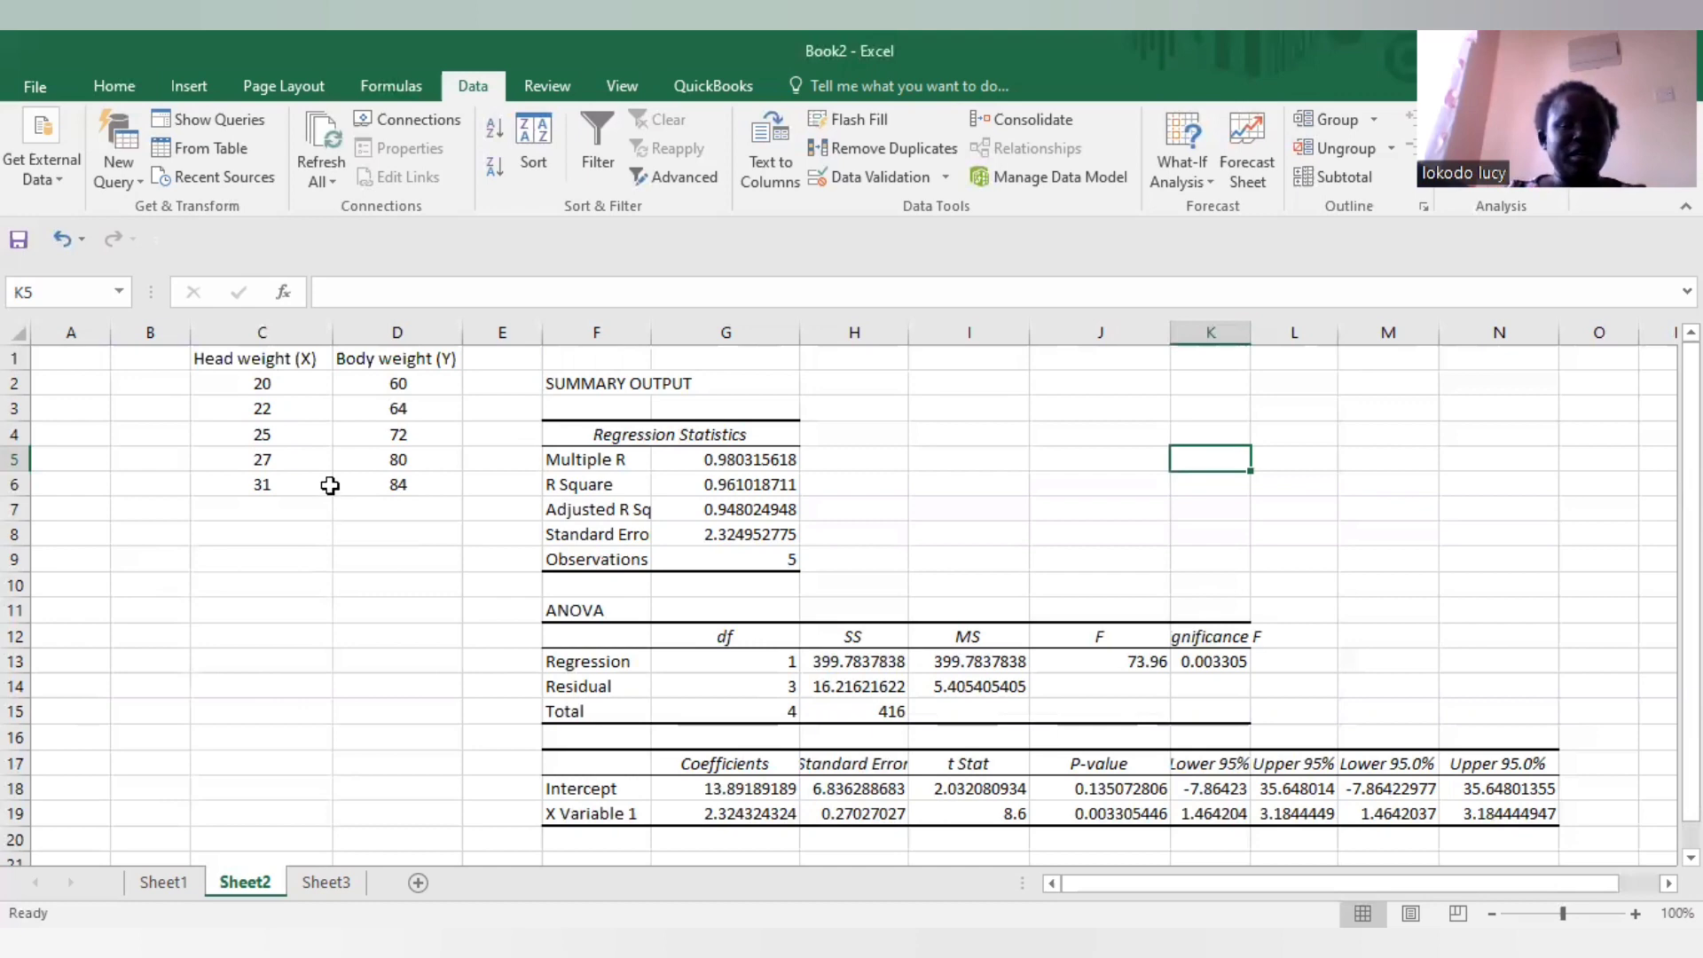
drag(240, 388, 382, 486)
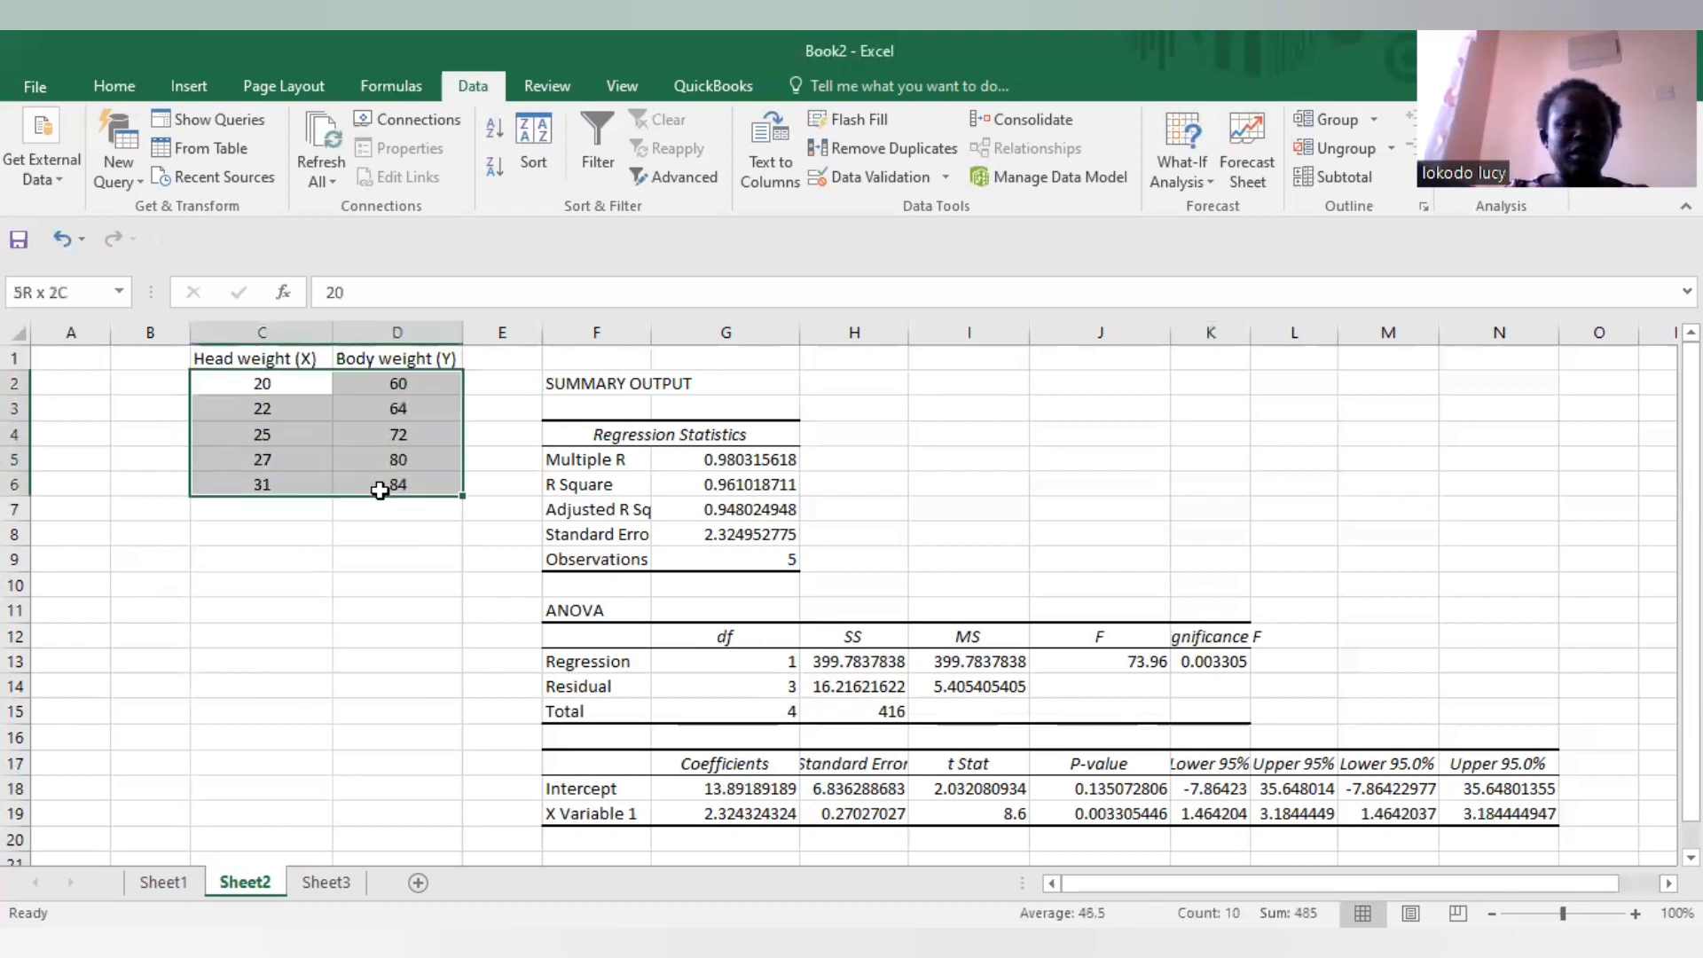
click(234, 359)
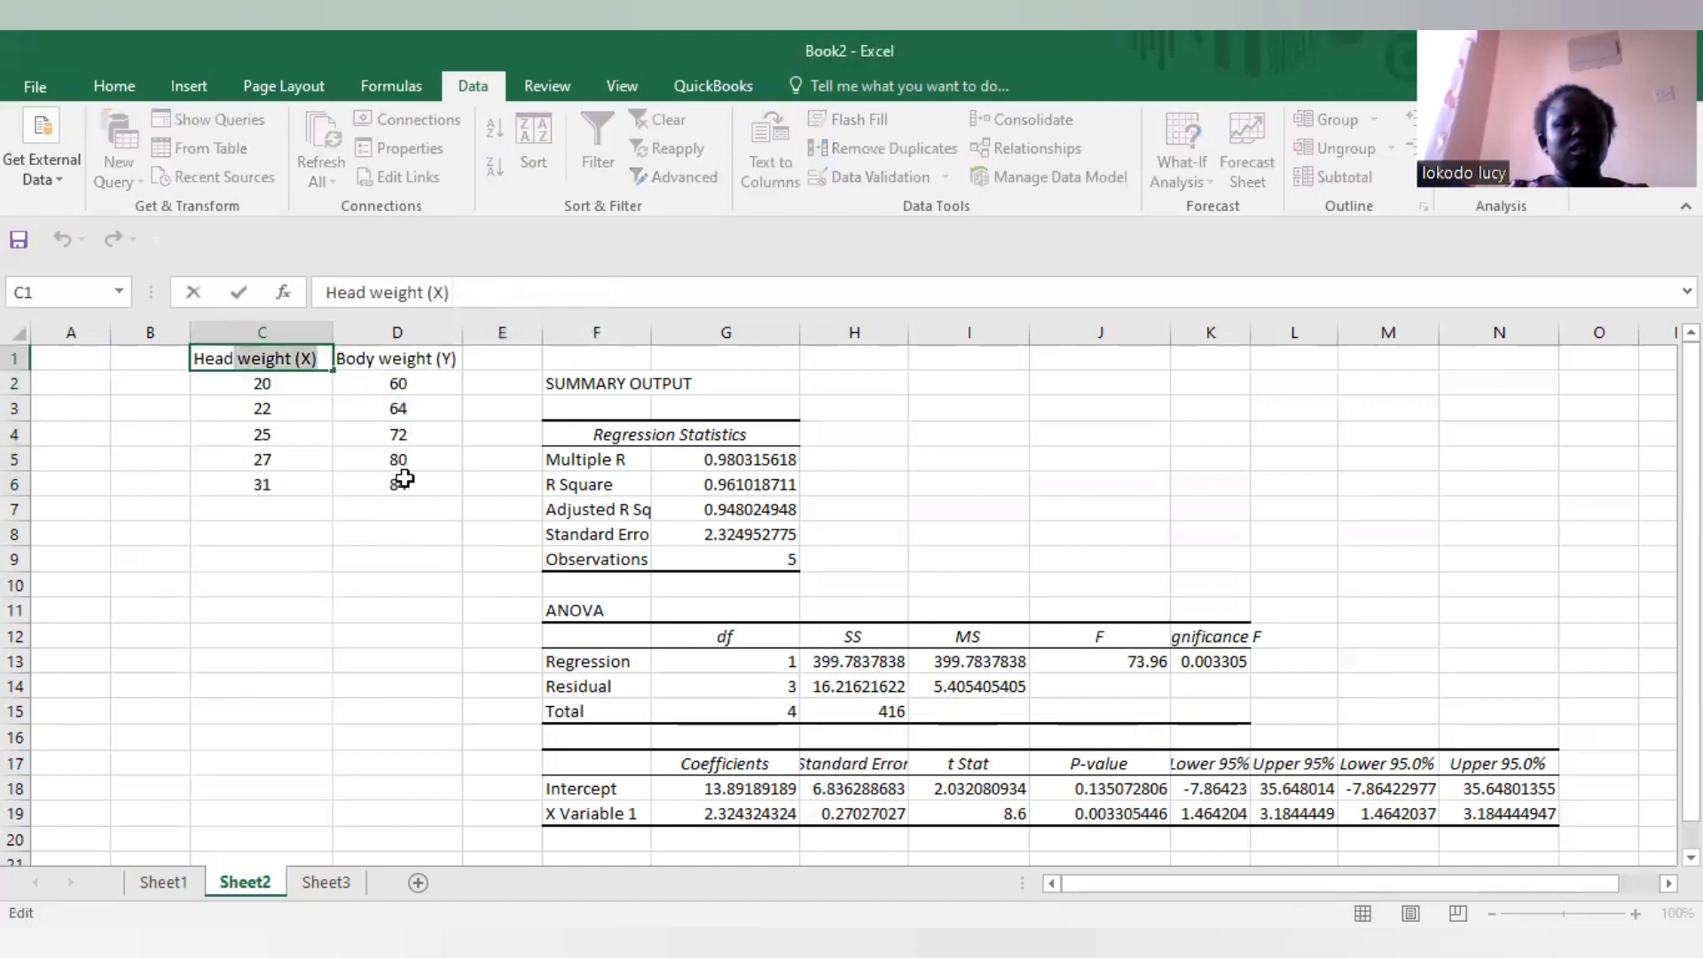
click(221, 387)
drag(221, 393, 388, 465)
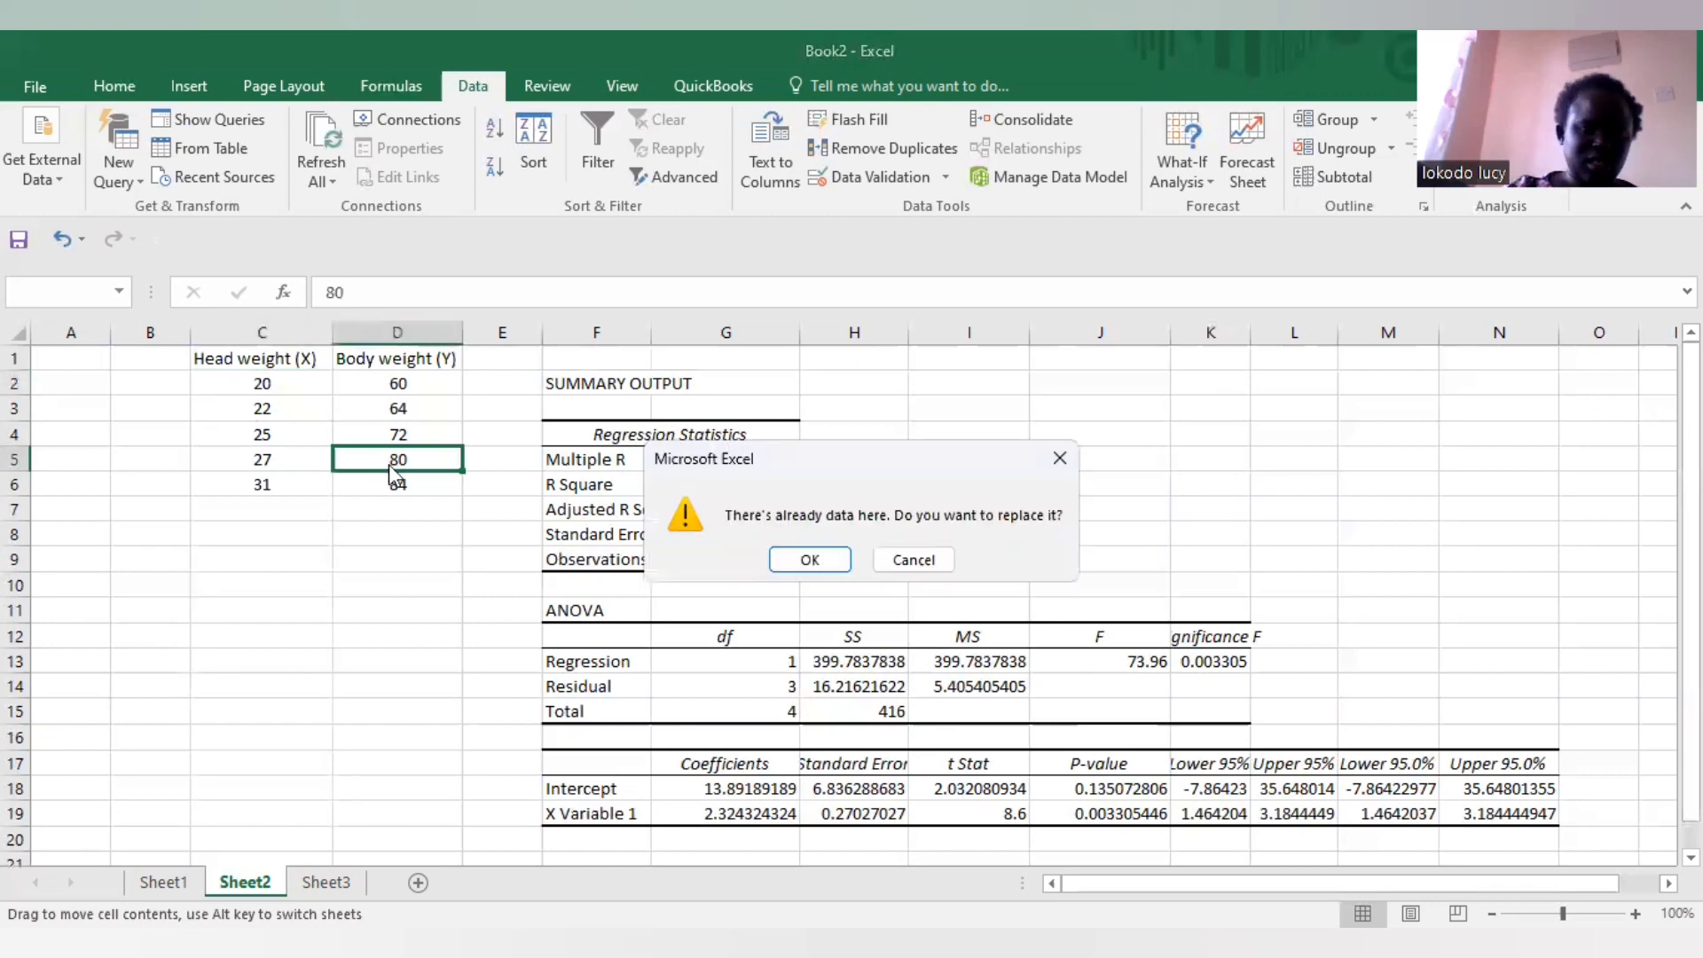
click(913, 560)
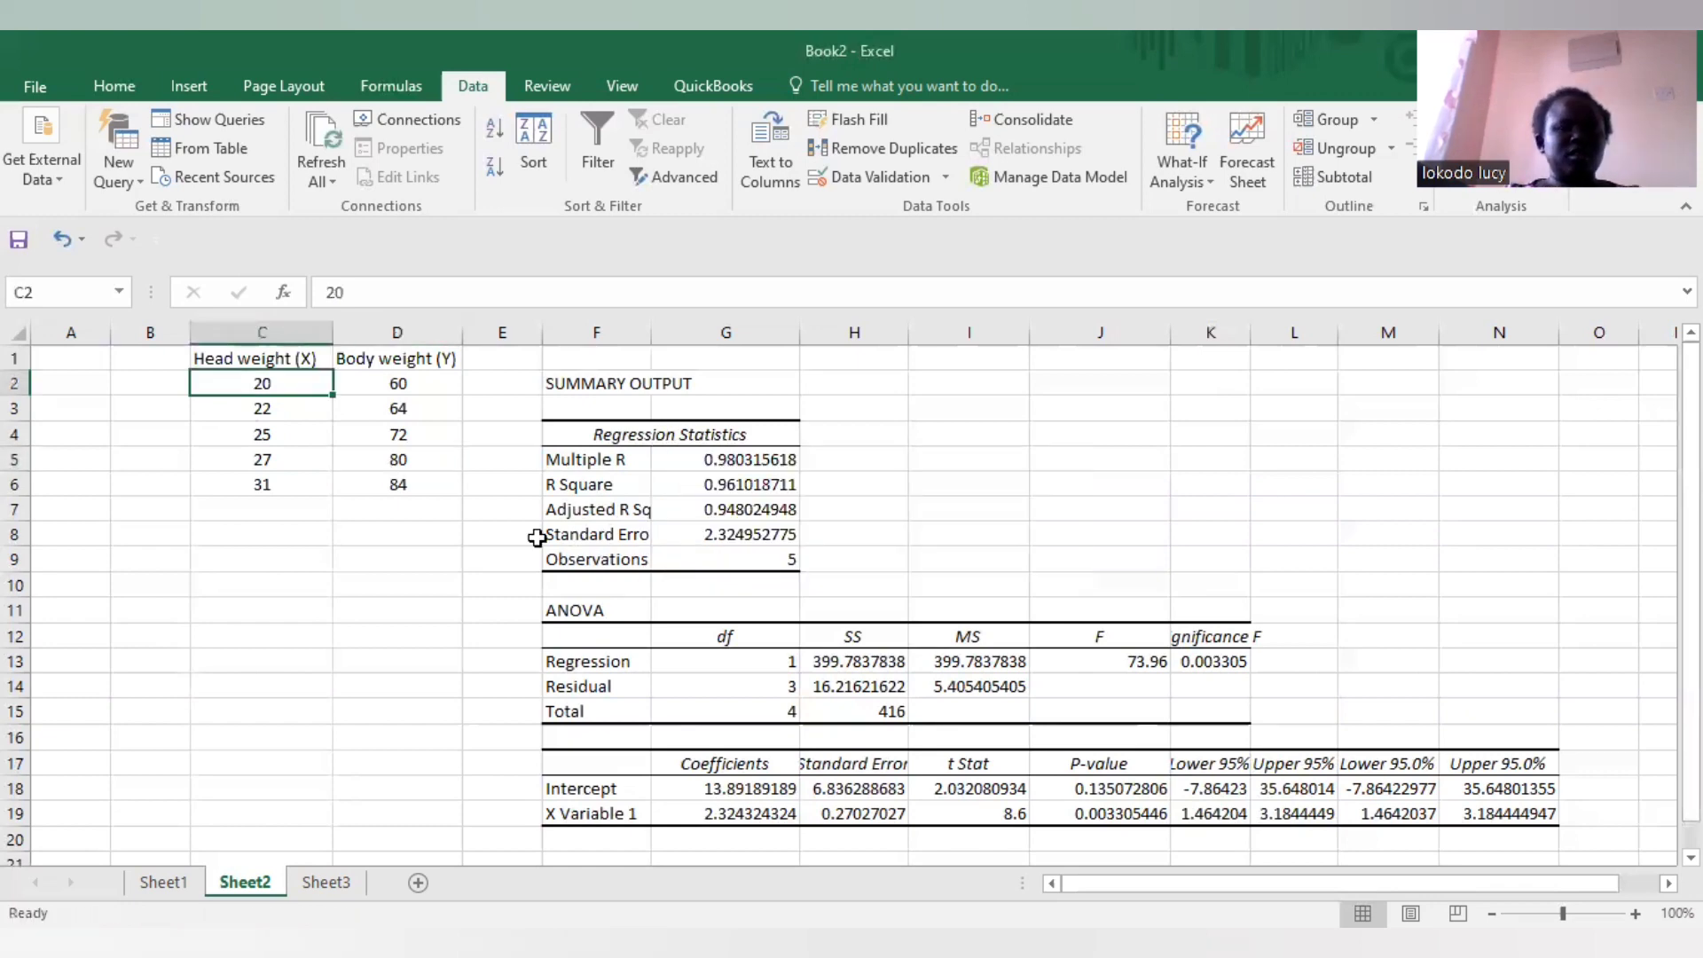
click(409, 388)
drag(409, 387, 399, 486)
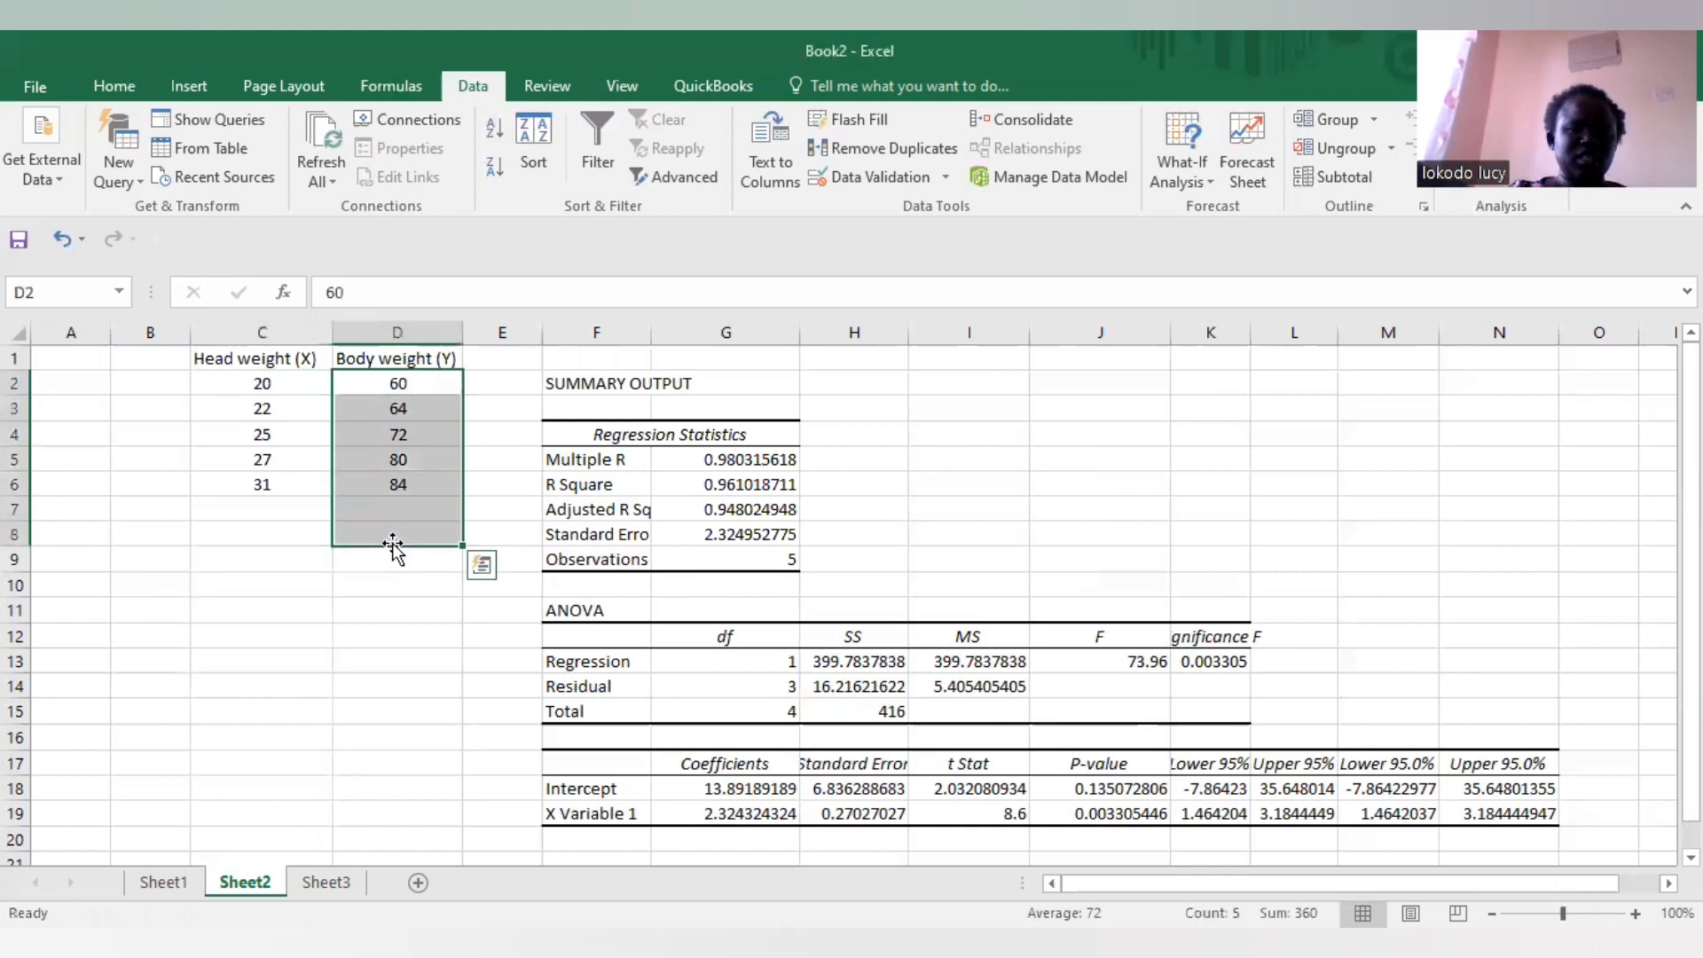
drag(255, 408, 244, 470)
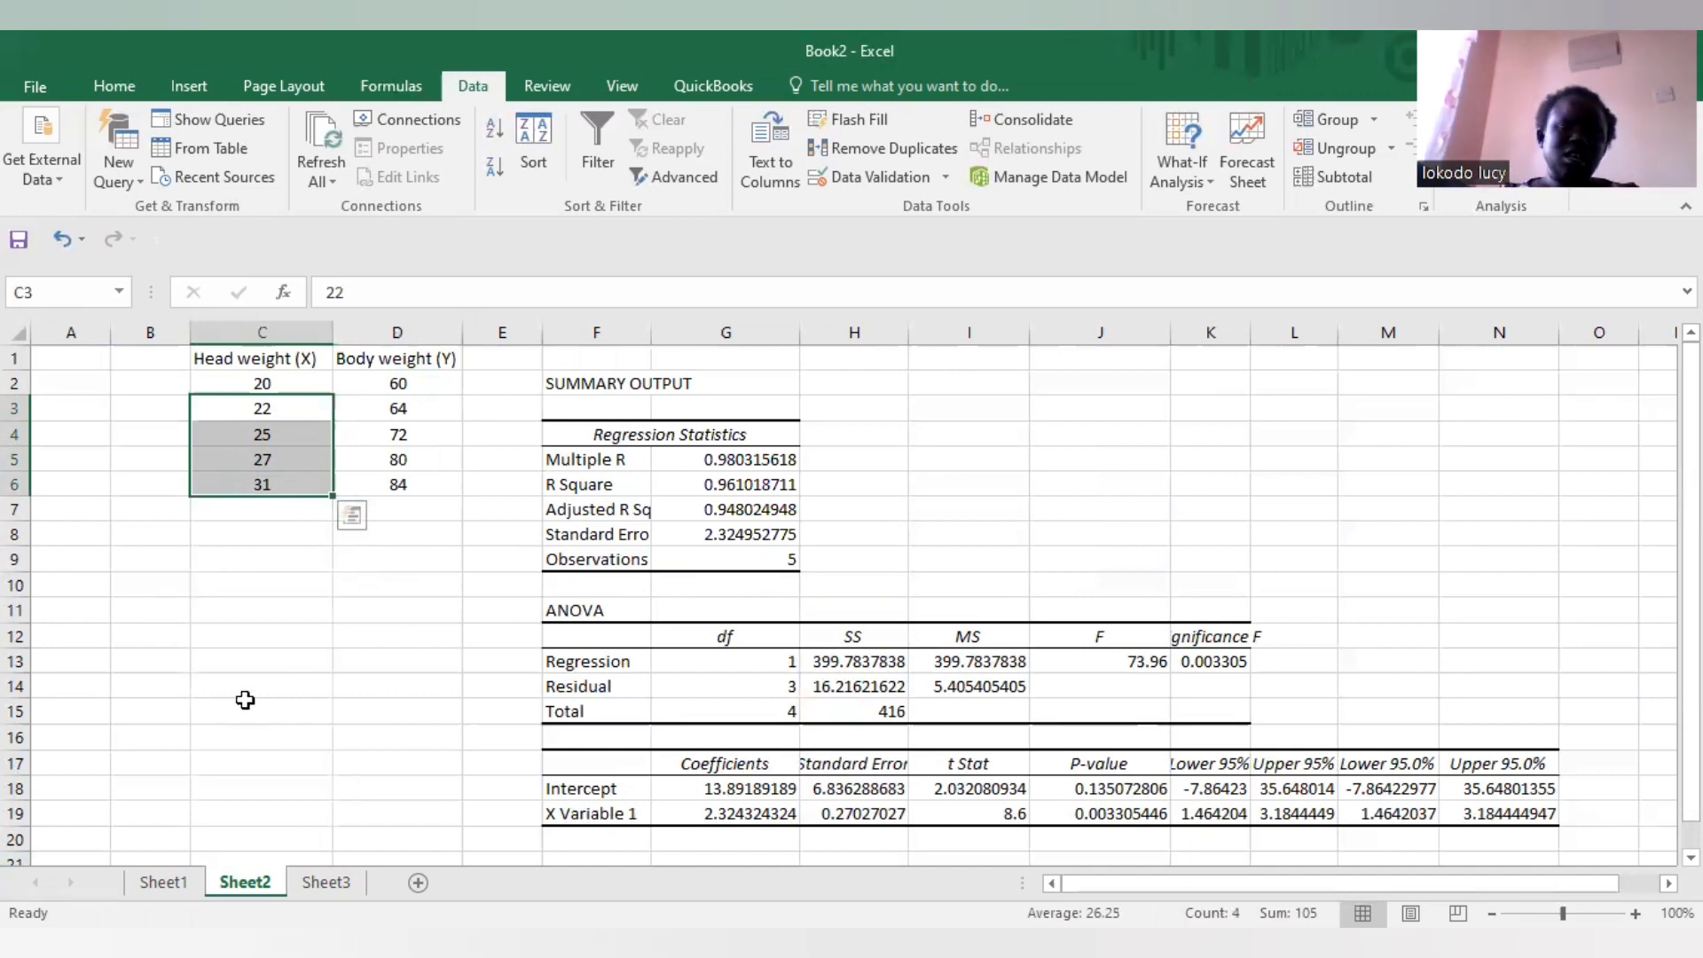
click(318, 666)
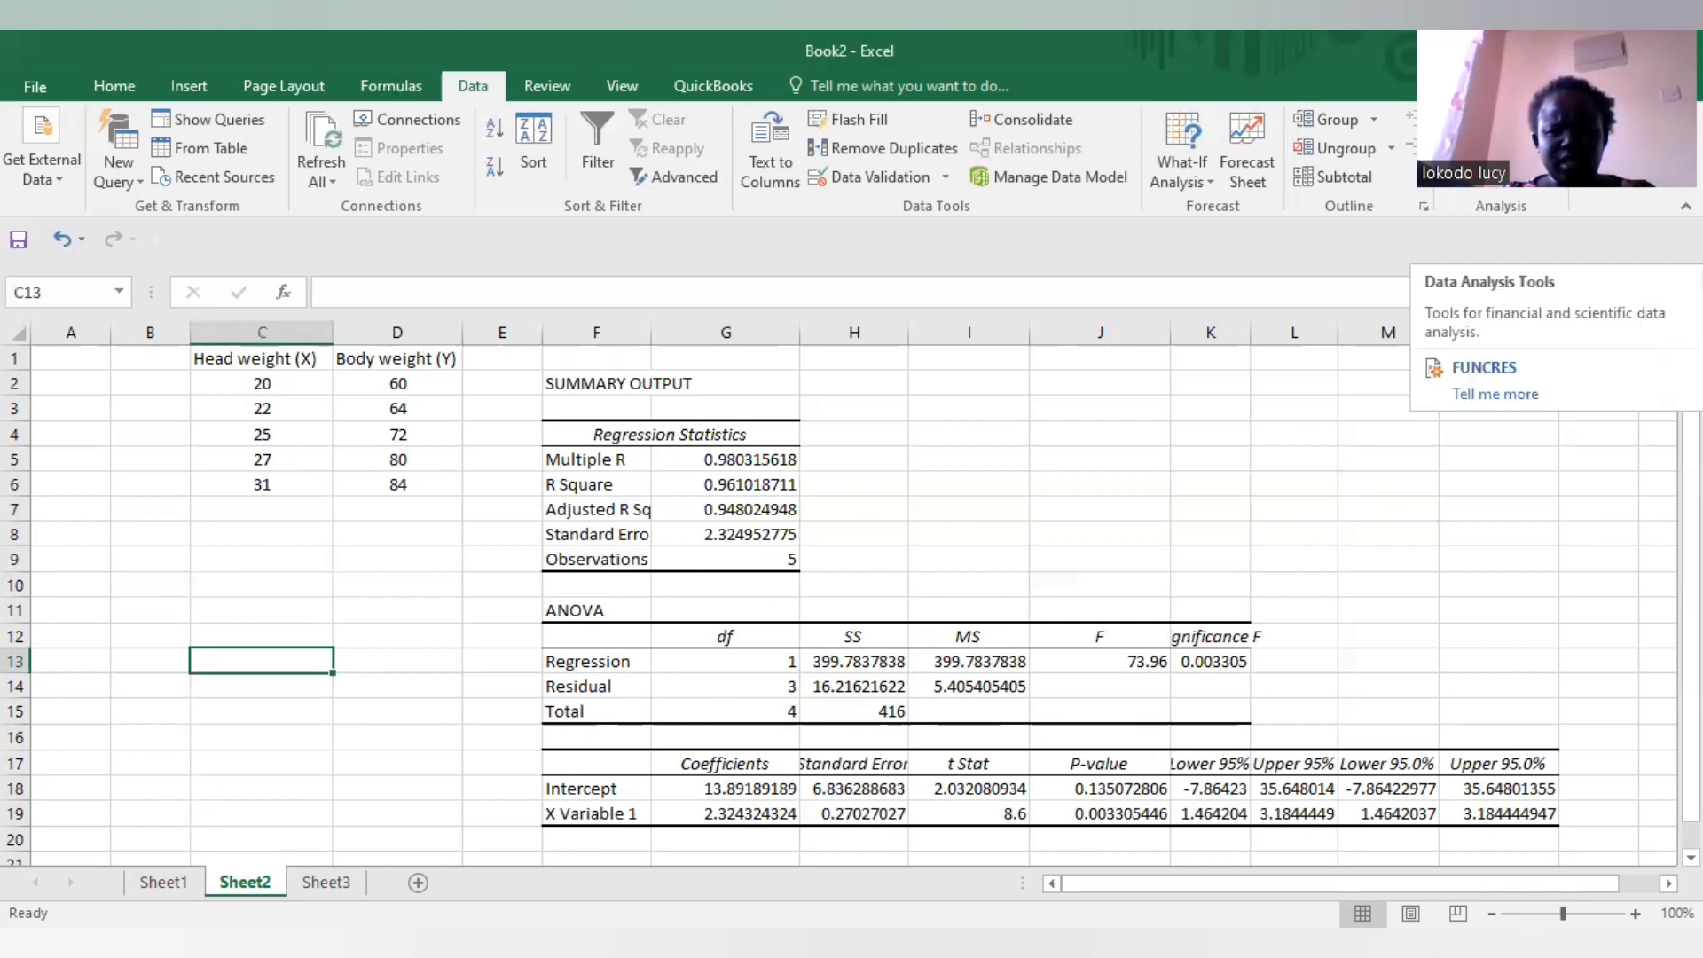
Switch to Sheet1 with the pesticide factory data and start the t-Test: Two-Sample Assuming Equal Variances from the Data Analysis tools.
click(1473, 124)
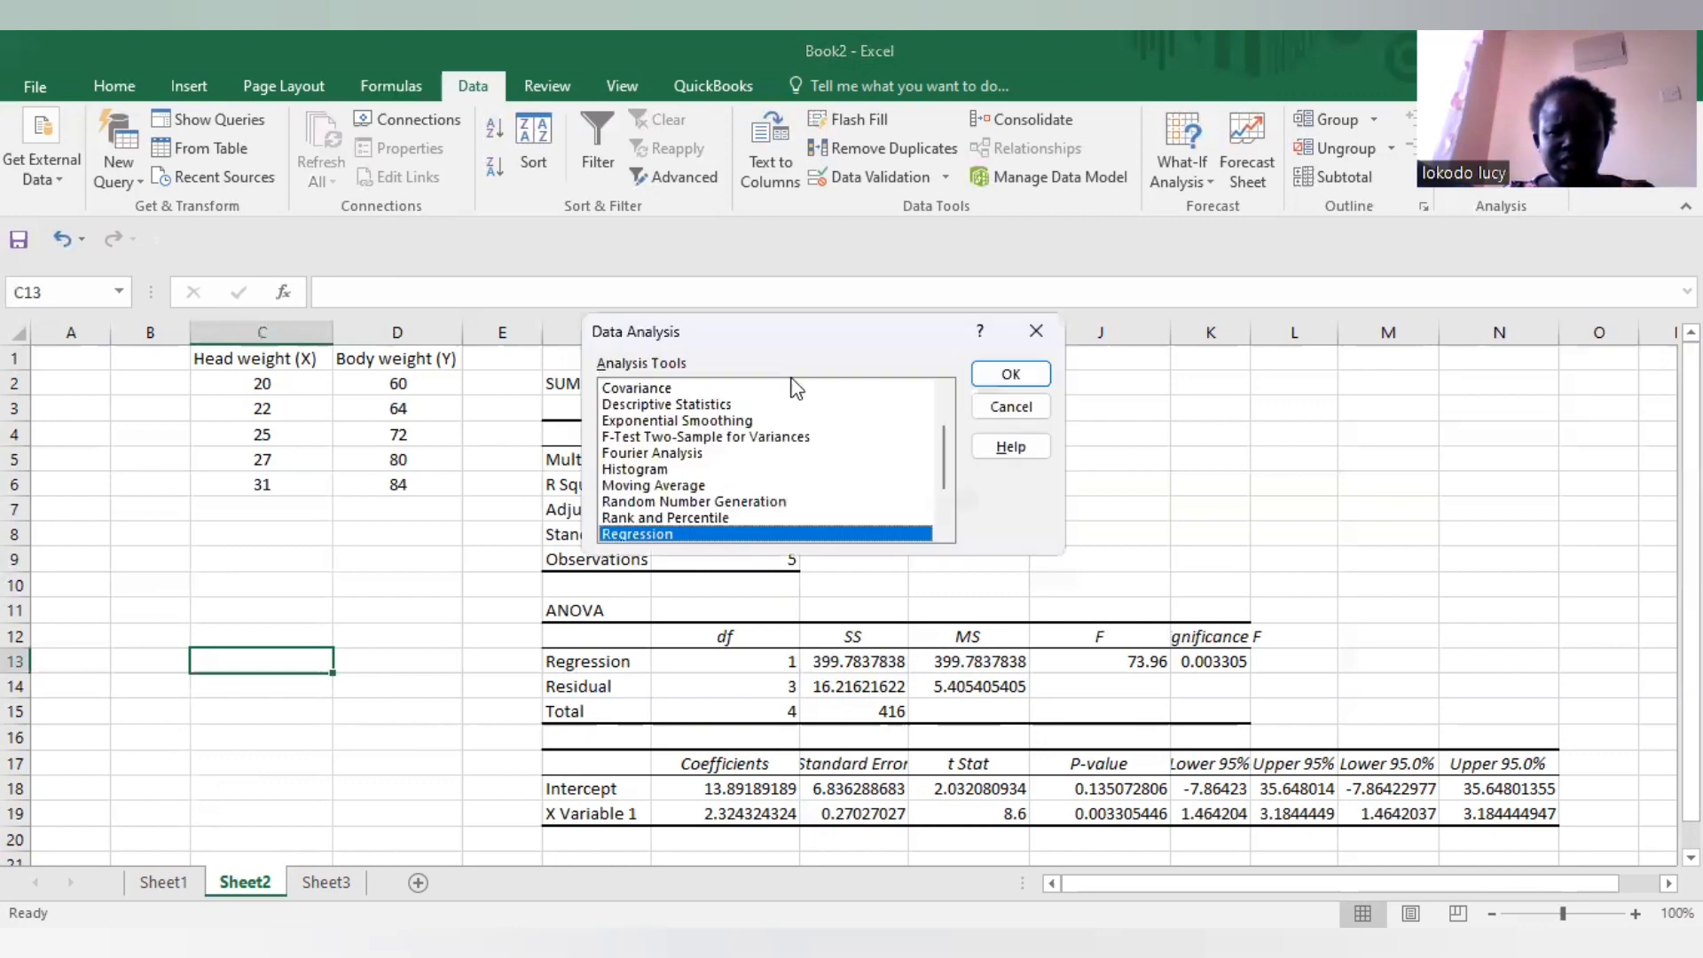
click(1030, 332)
click(150, 878)
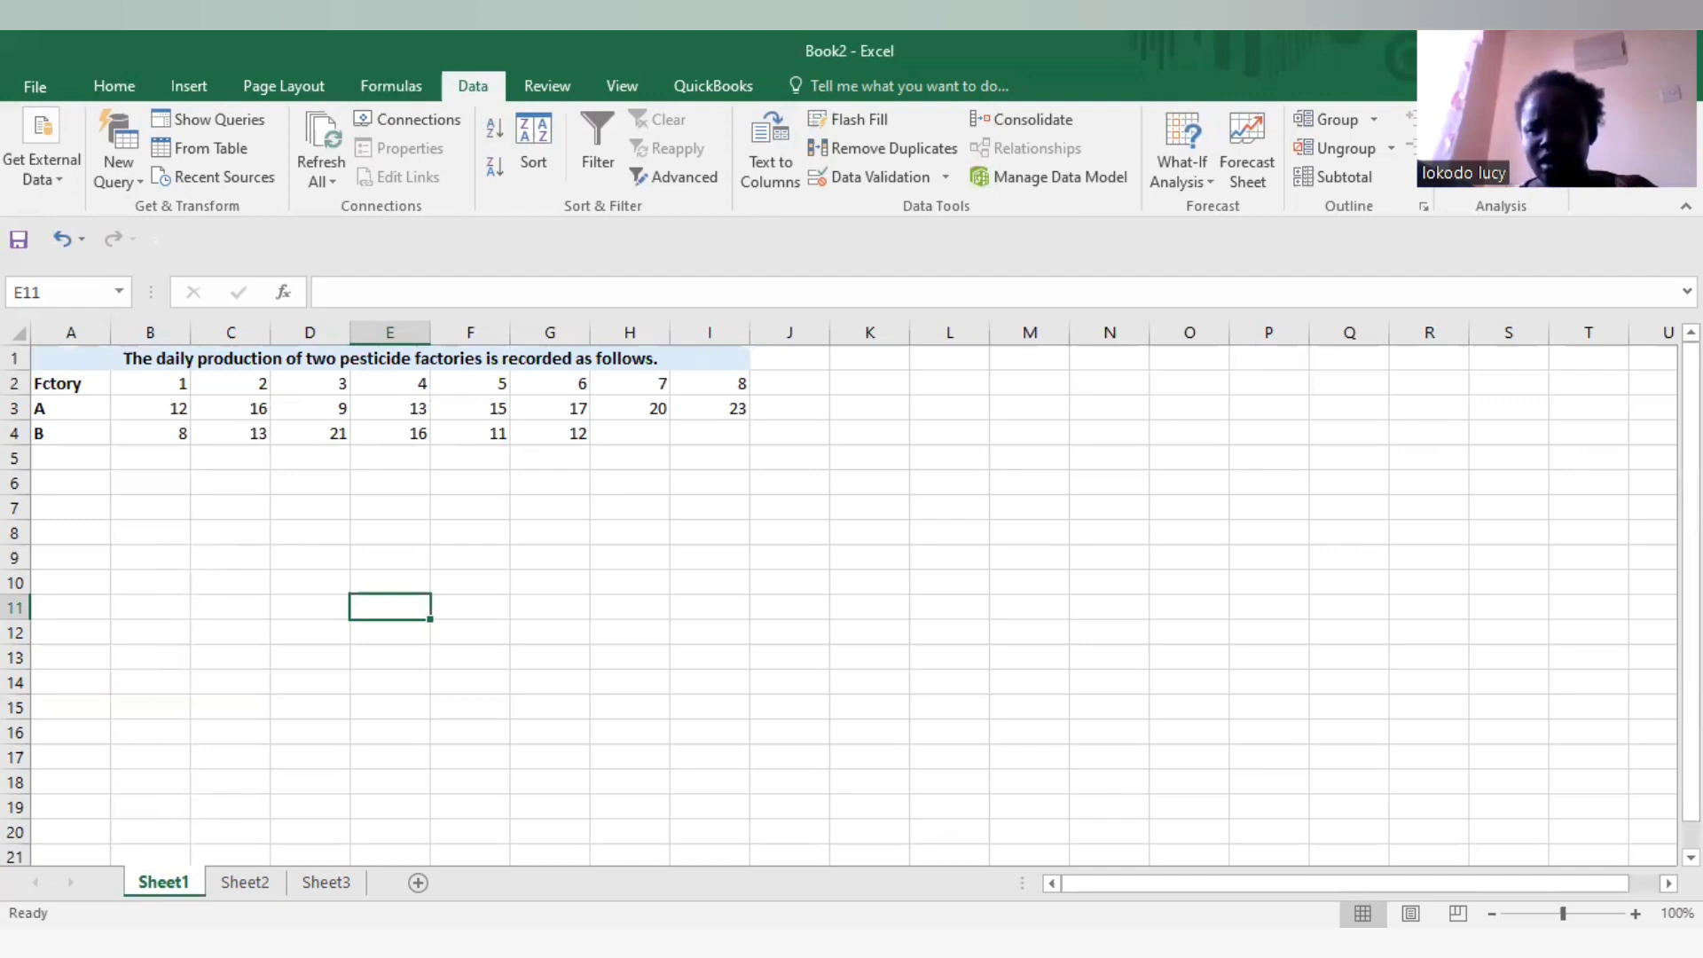
click(1499, 119)
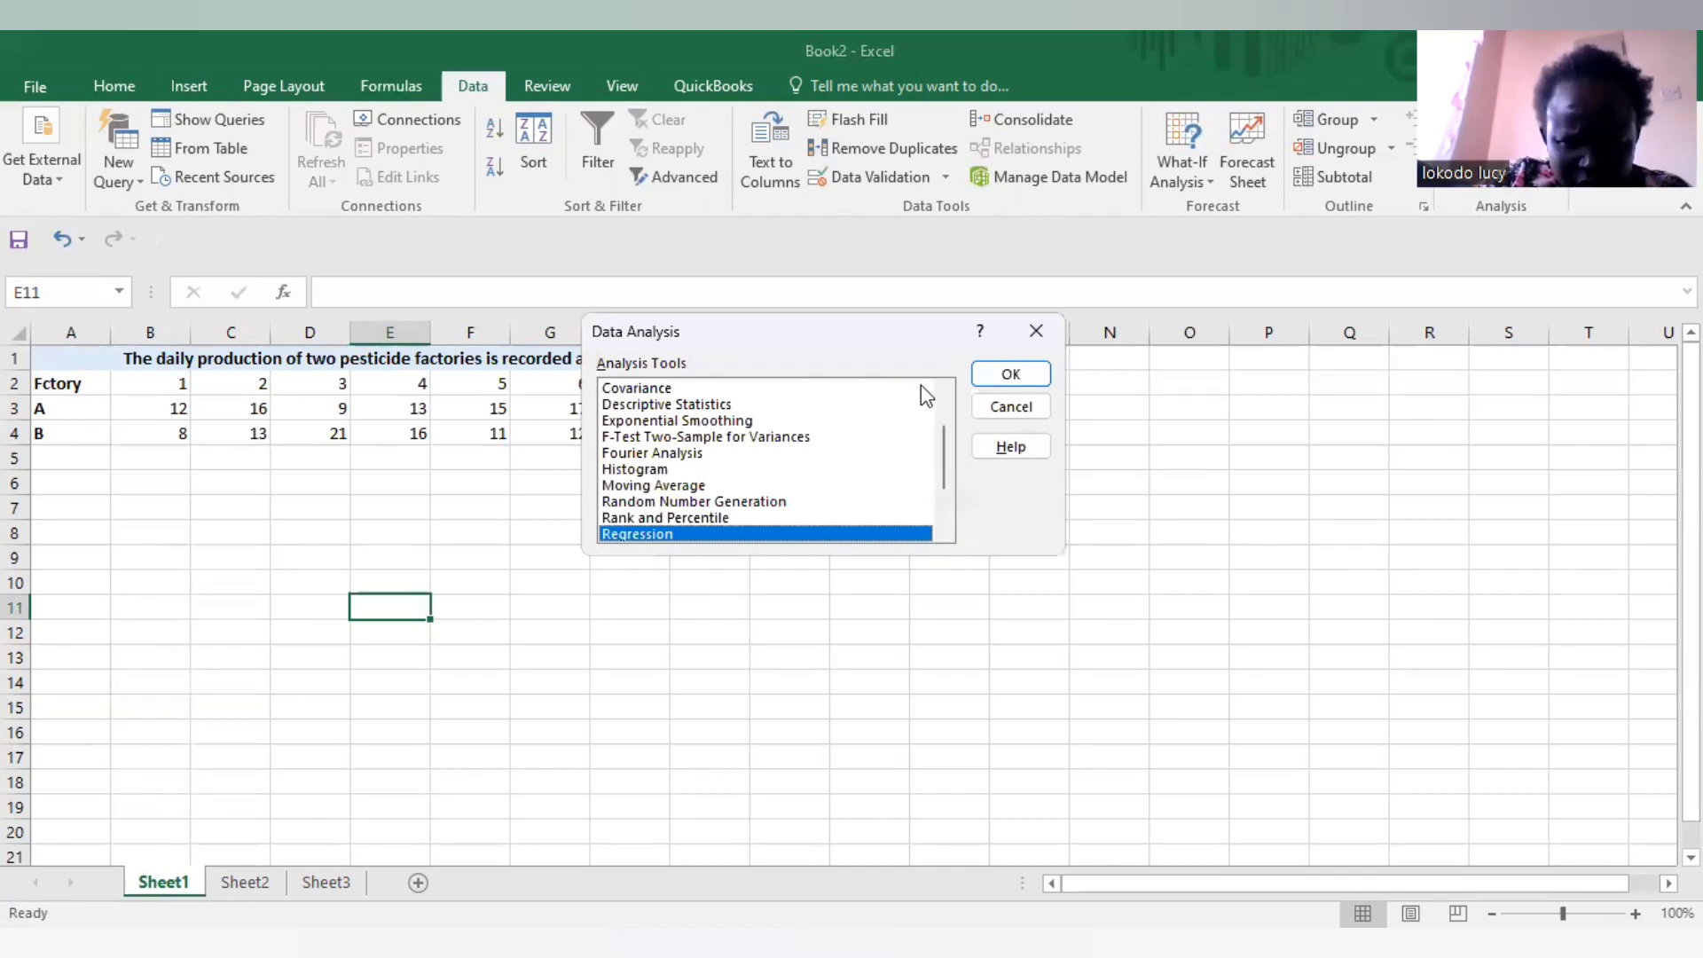
drag(944, 438, 943, 464)
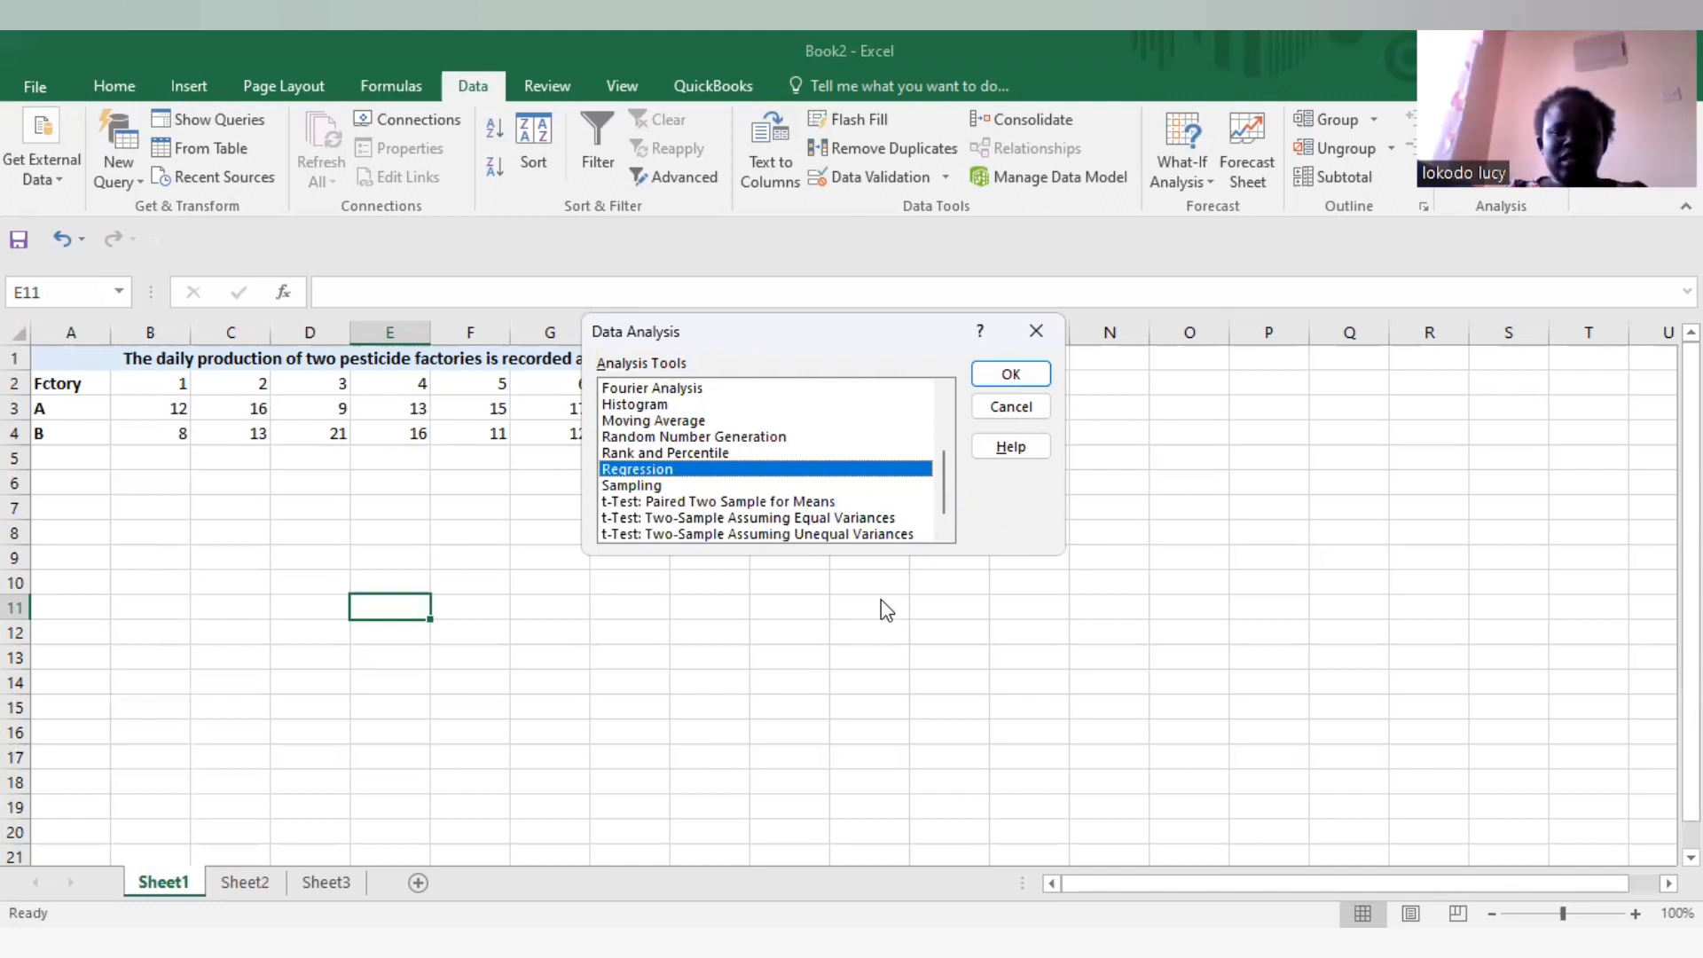
click(765, 521)
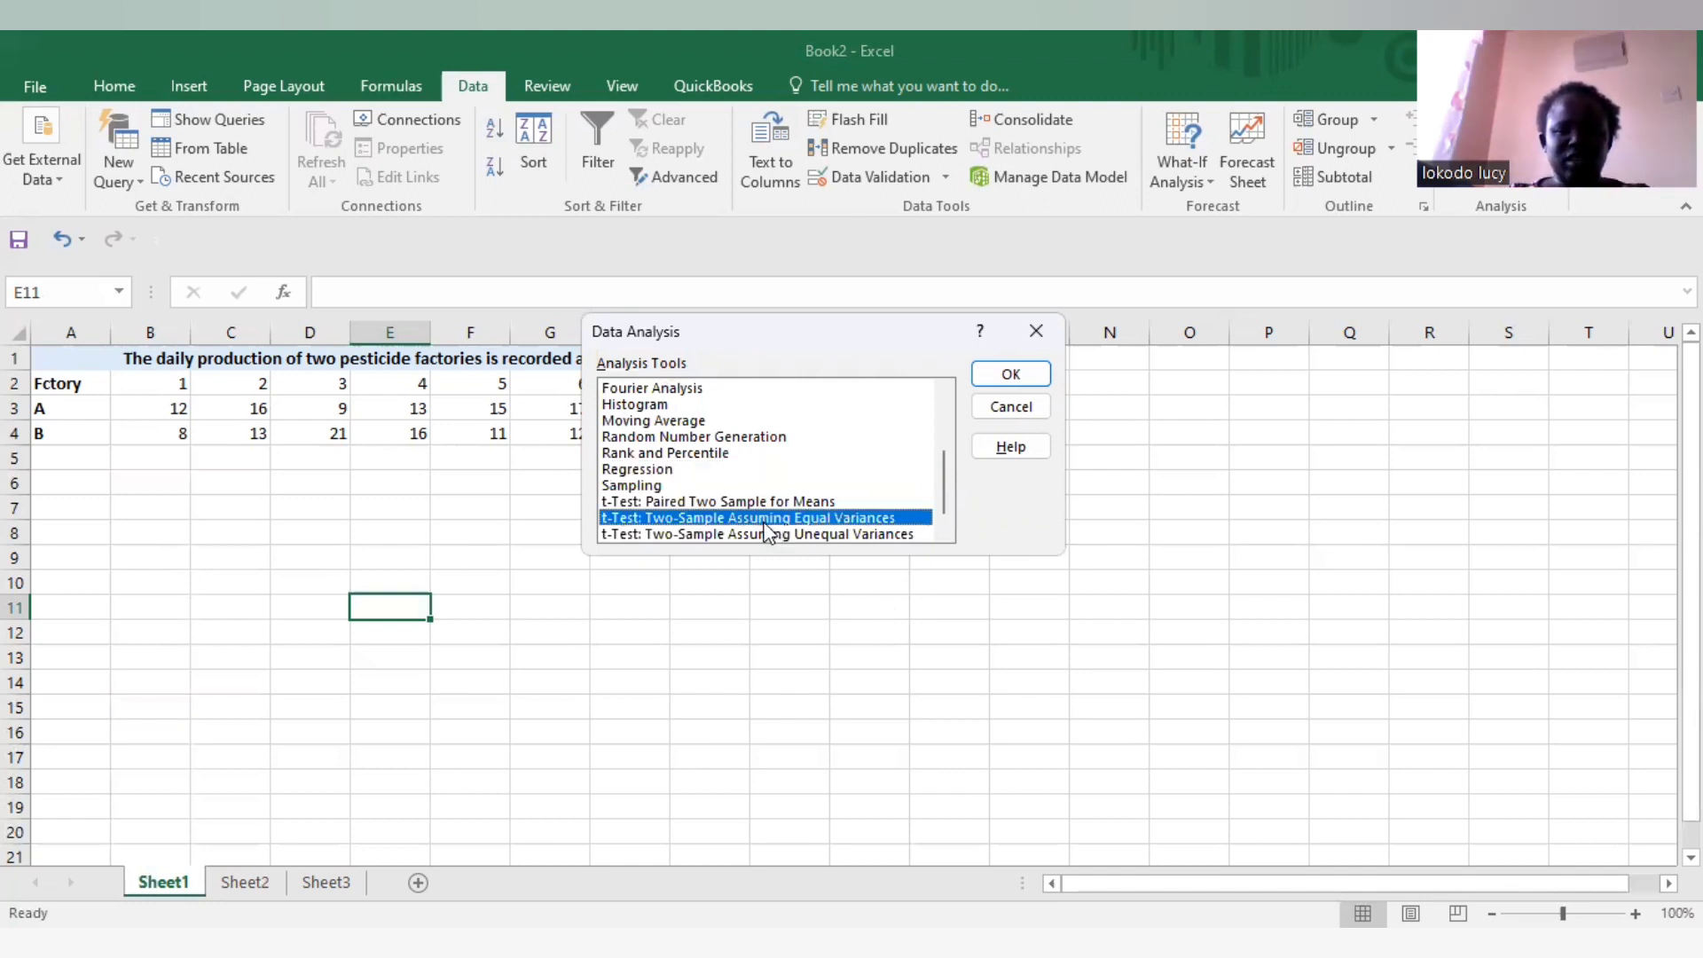
click(1001, 376)
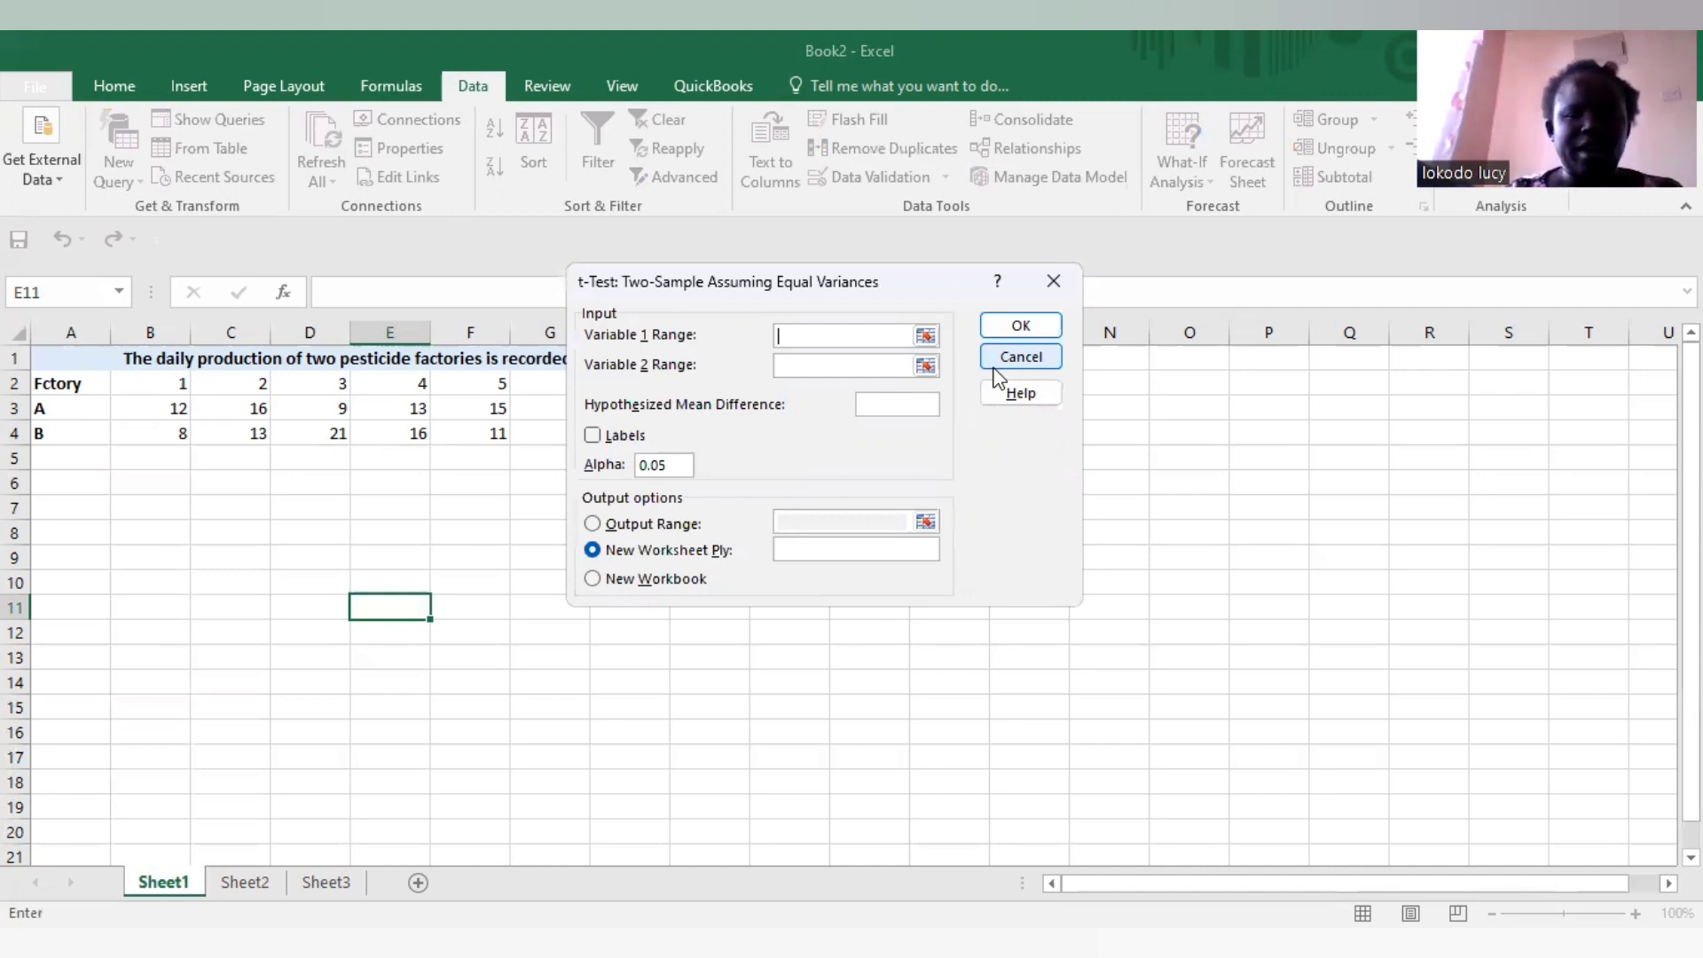
Set the t-test's Variable 1 Range to A3:I3 for factory A and its Variable 2 Range to A4:I4 for factory B.
click(65, 407)
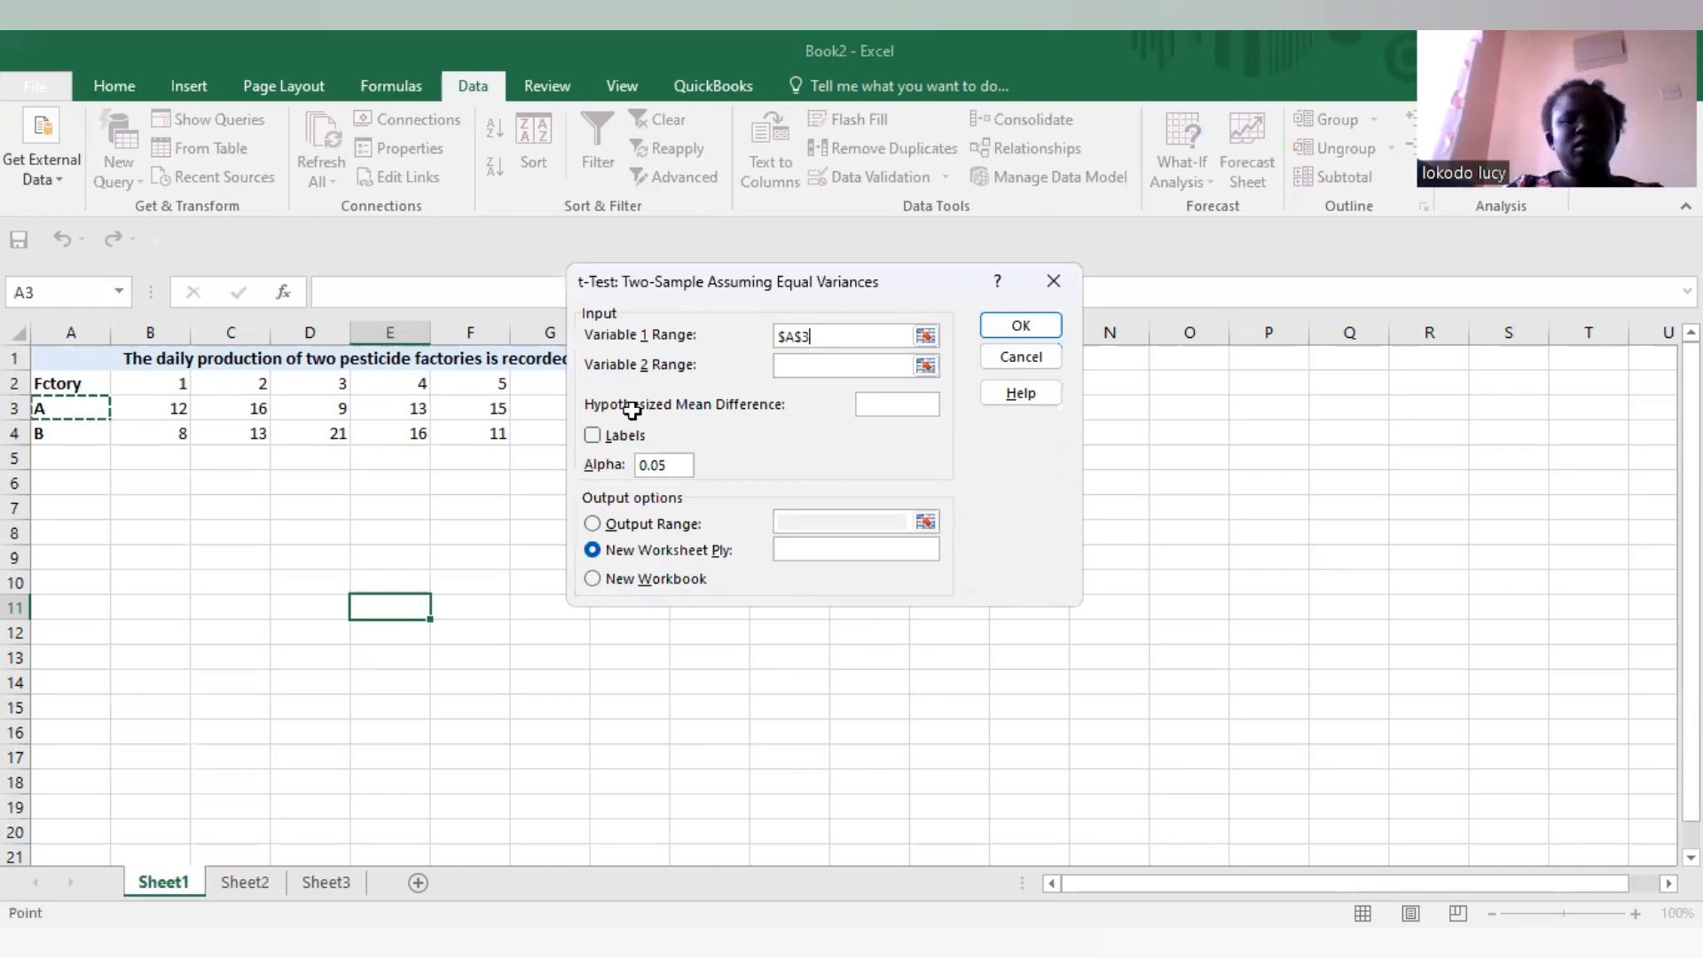
key(ctrl+shift+Right)
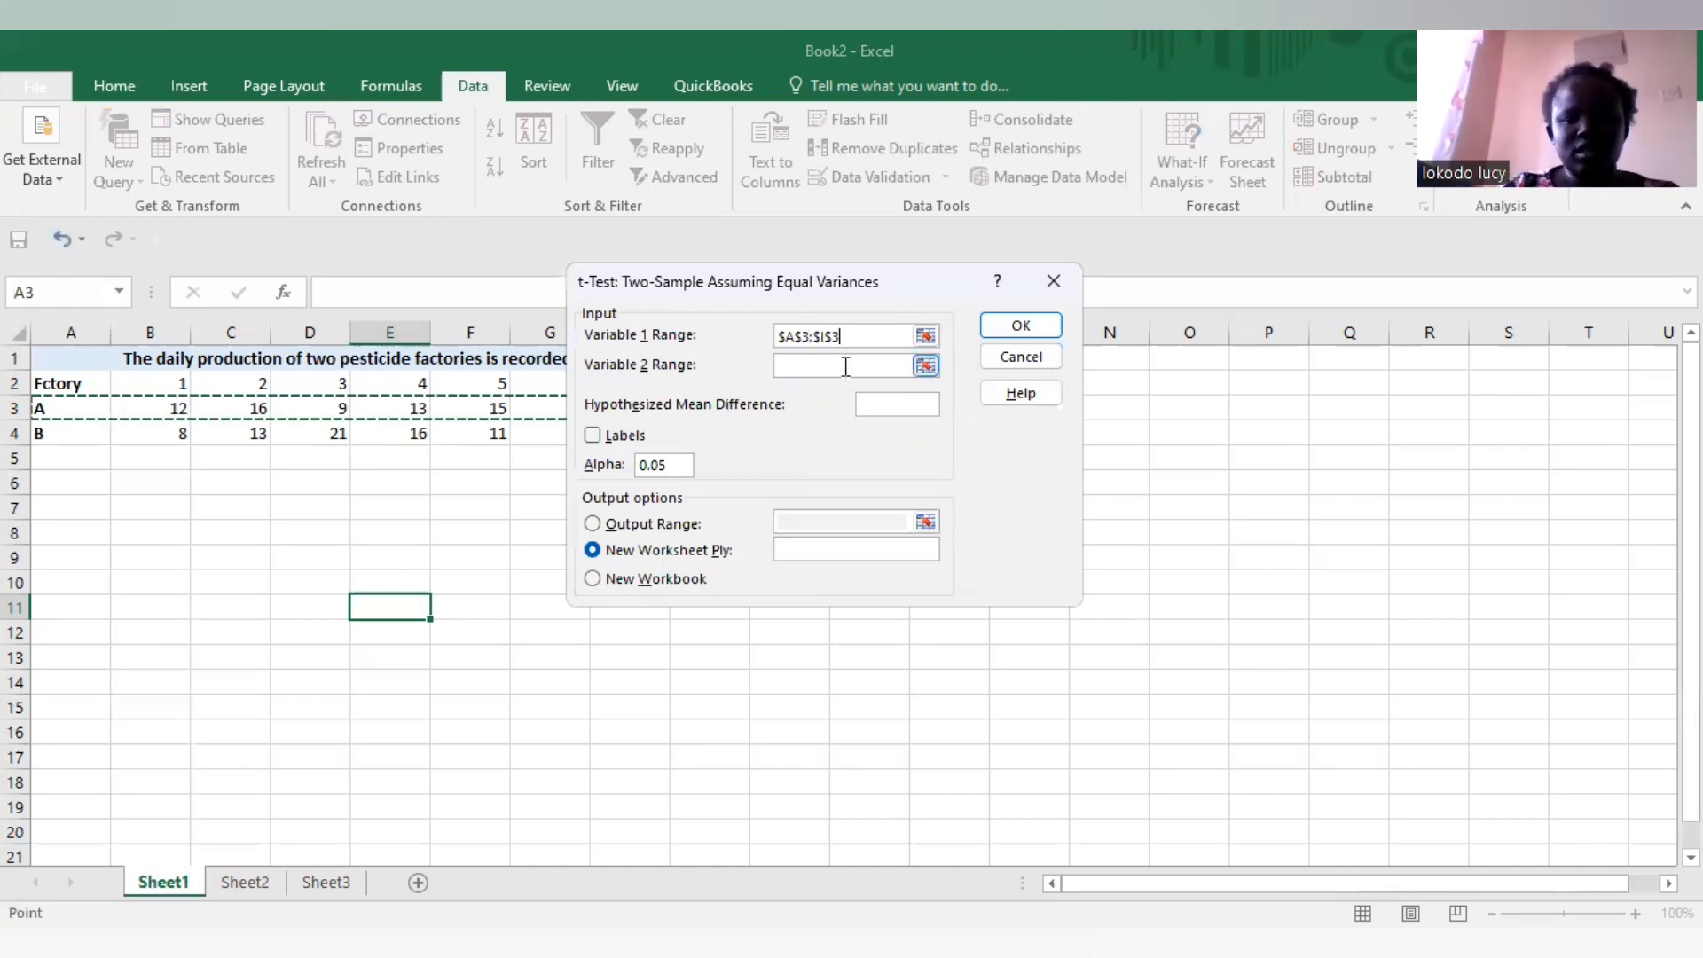
click(850, 366)
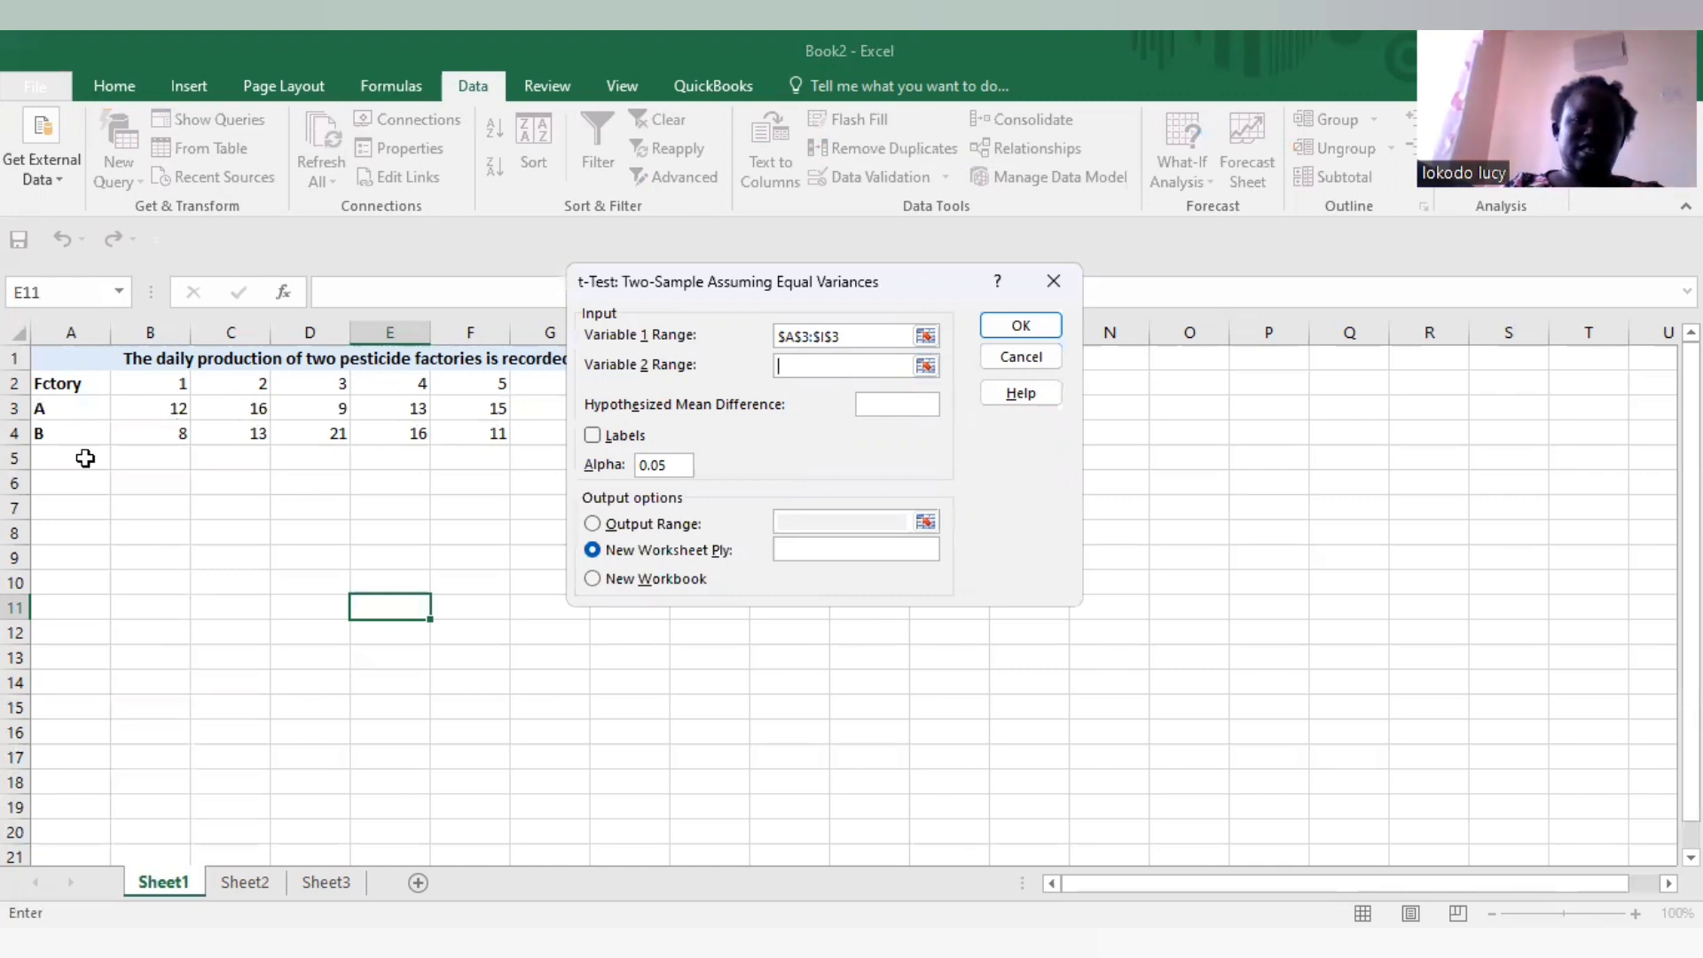
click(63, 437)
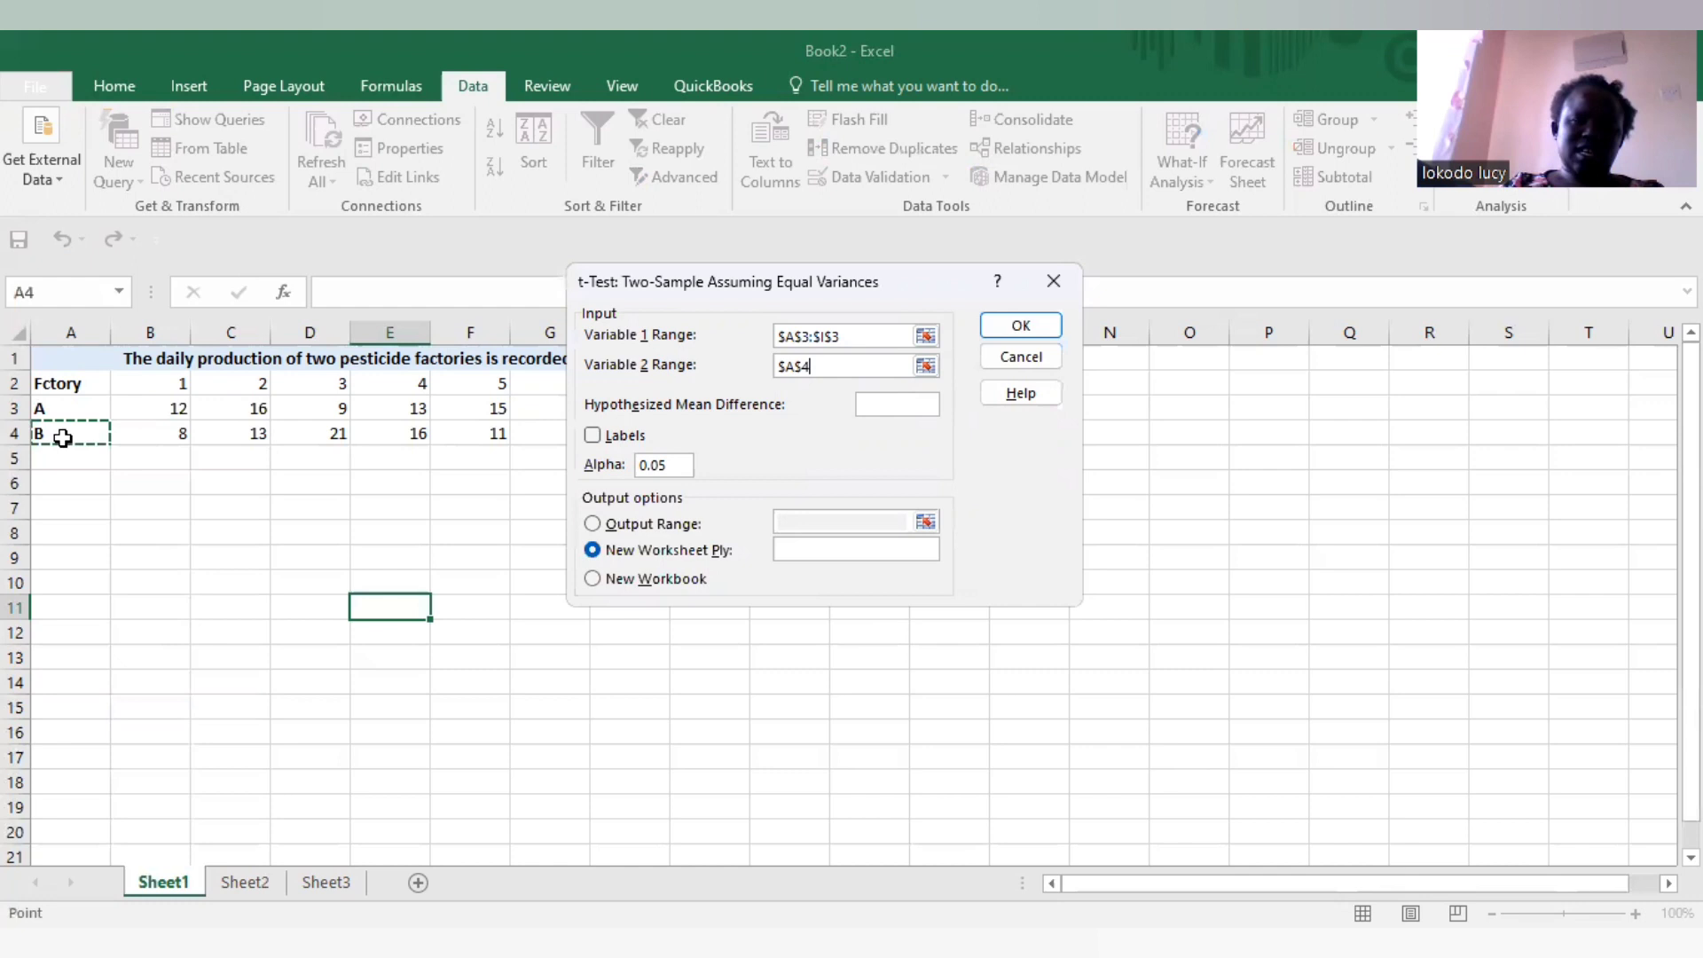
shift+click(710, 435)
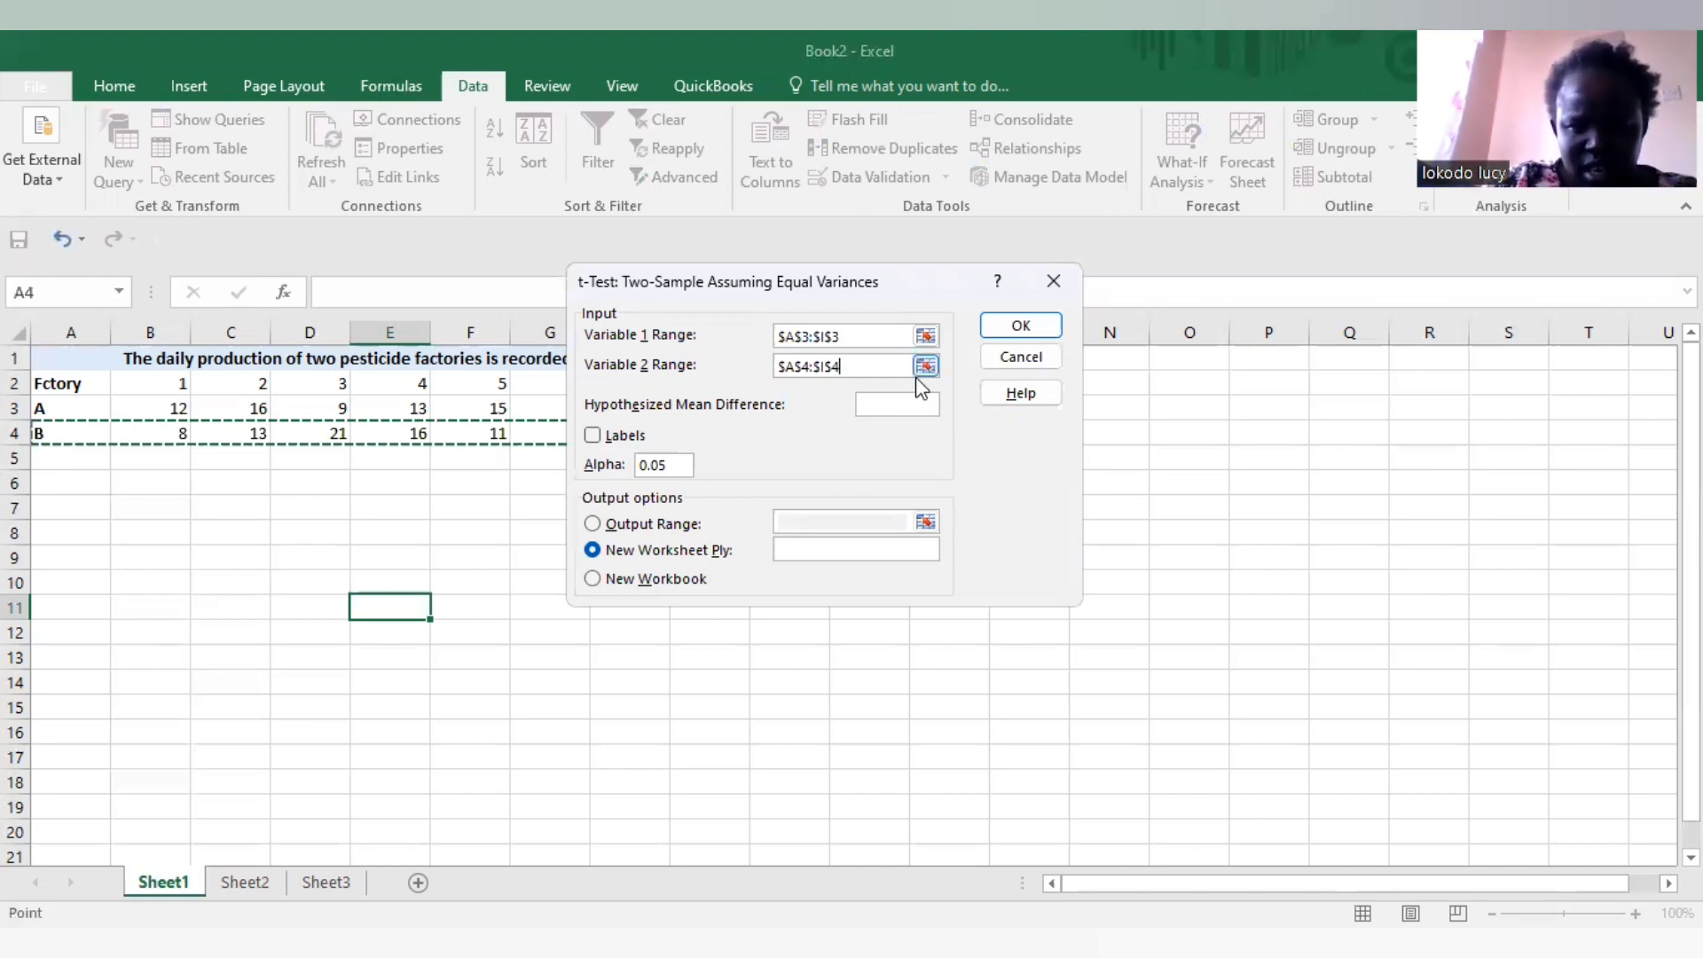
Mark the t-test ranges as containing labels, set the output range to cell O4 and run the test.
click(896, 402)
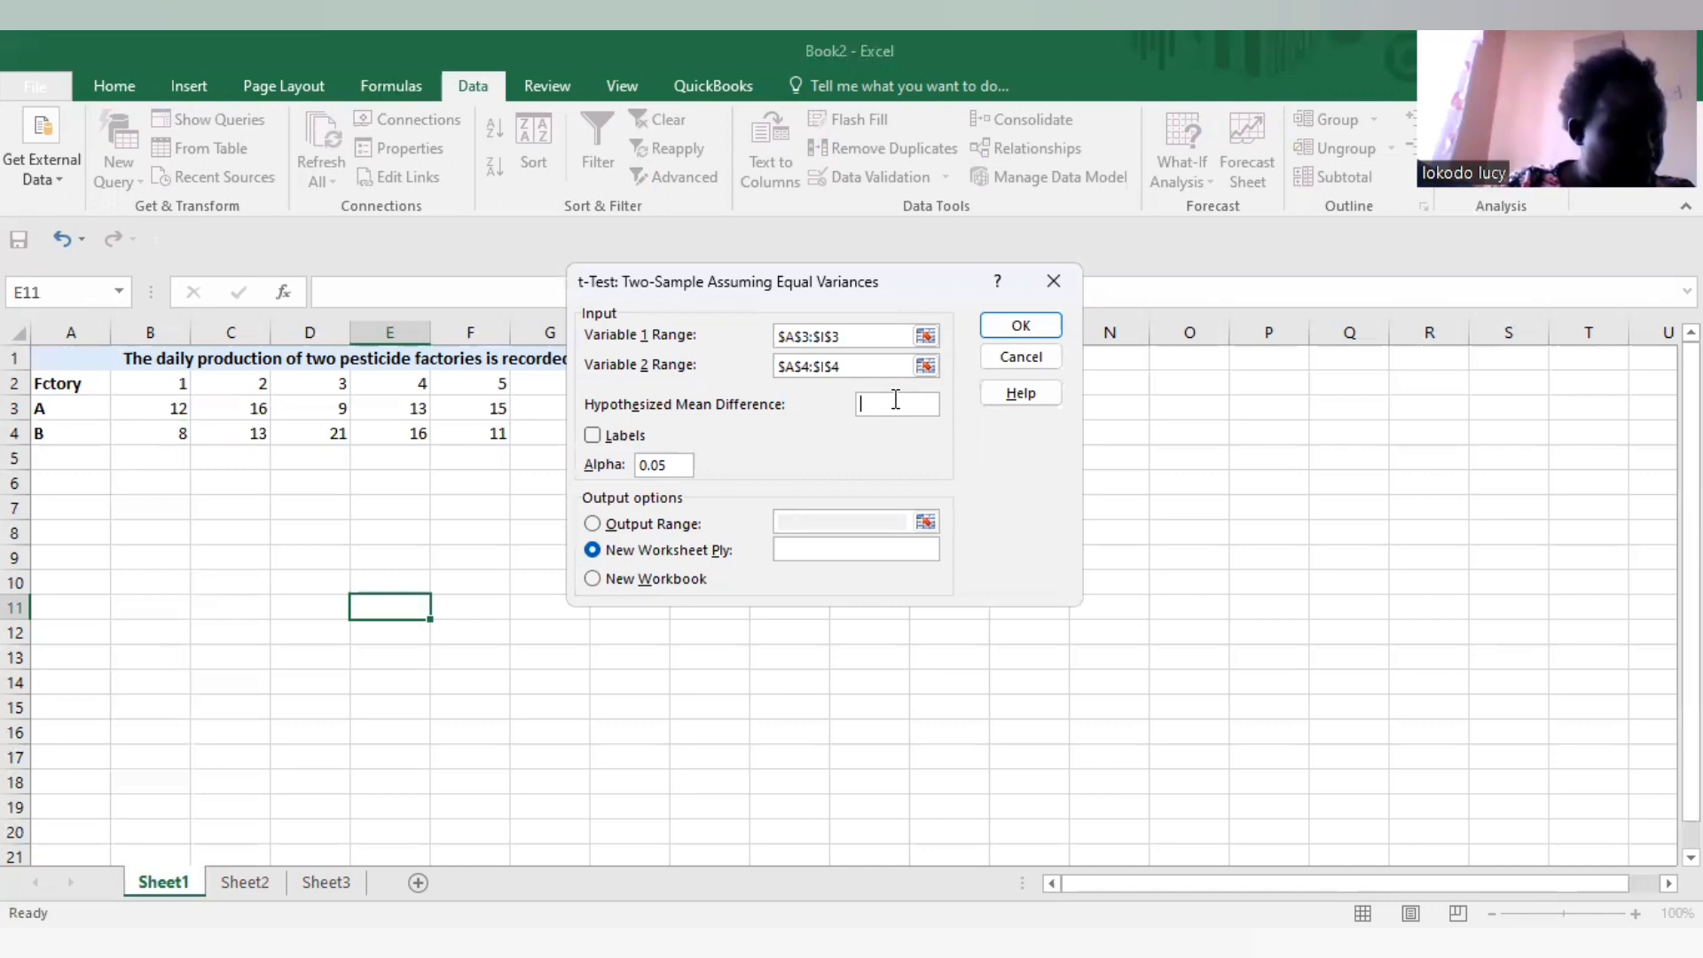
click(601, 439)
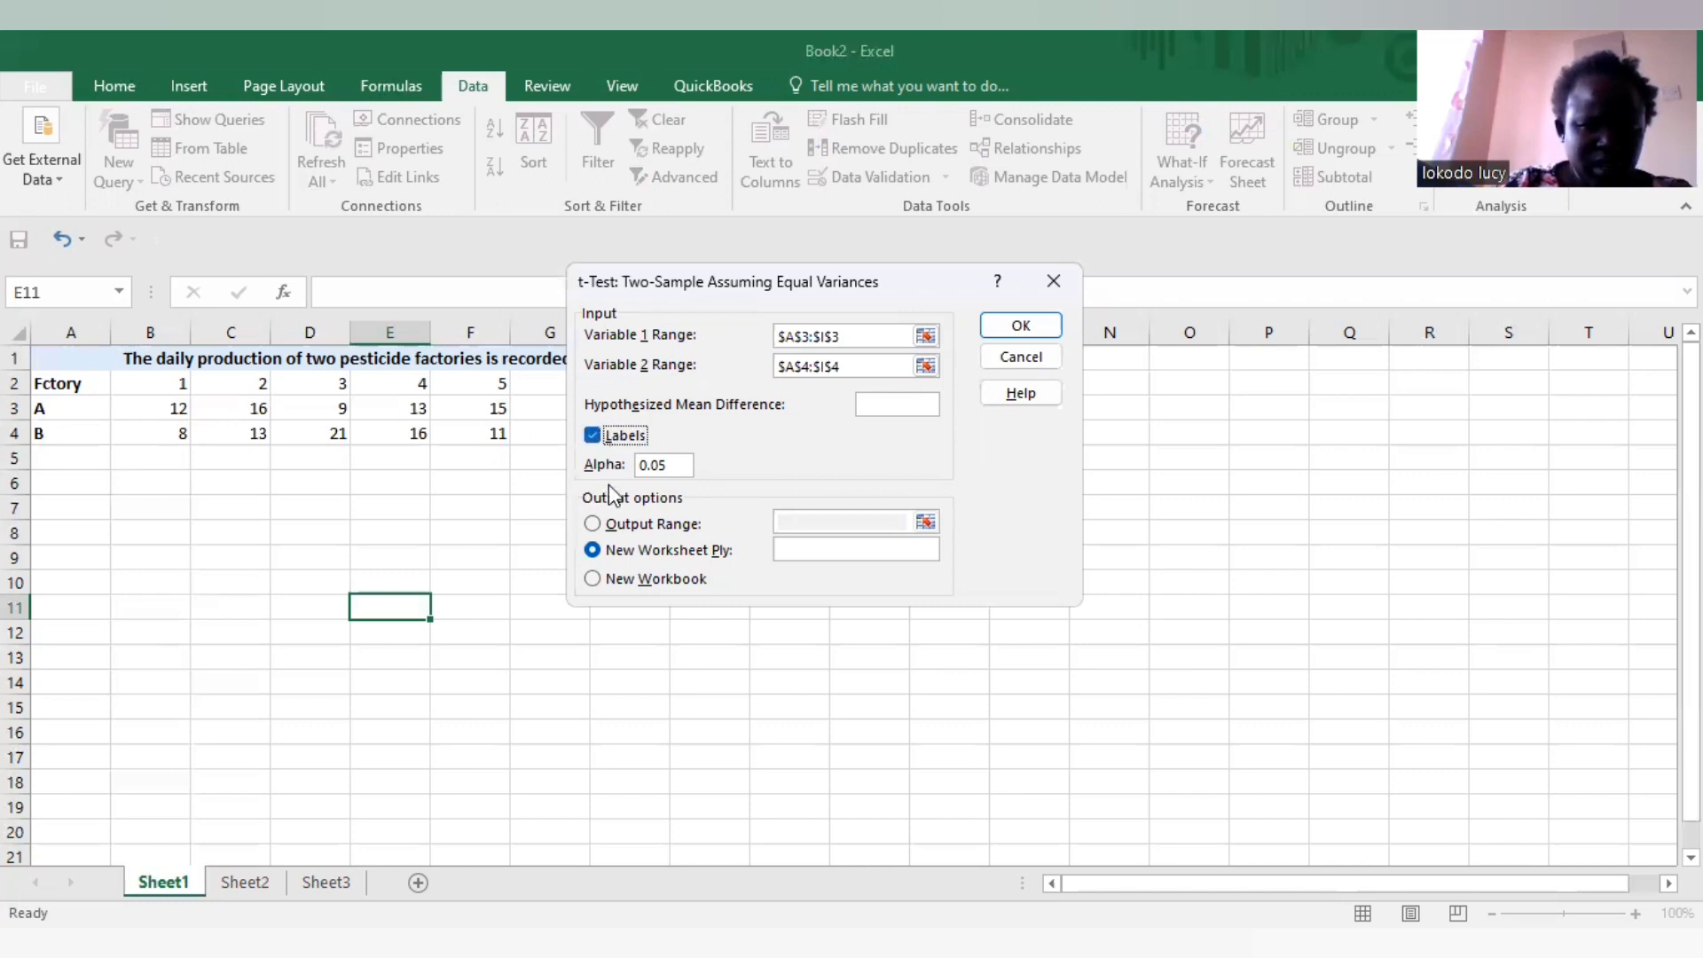
click(596, 524)
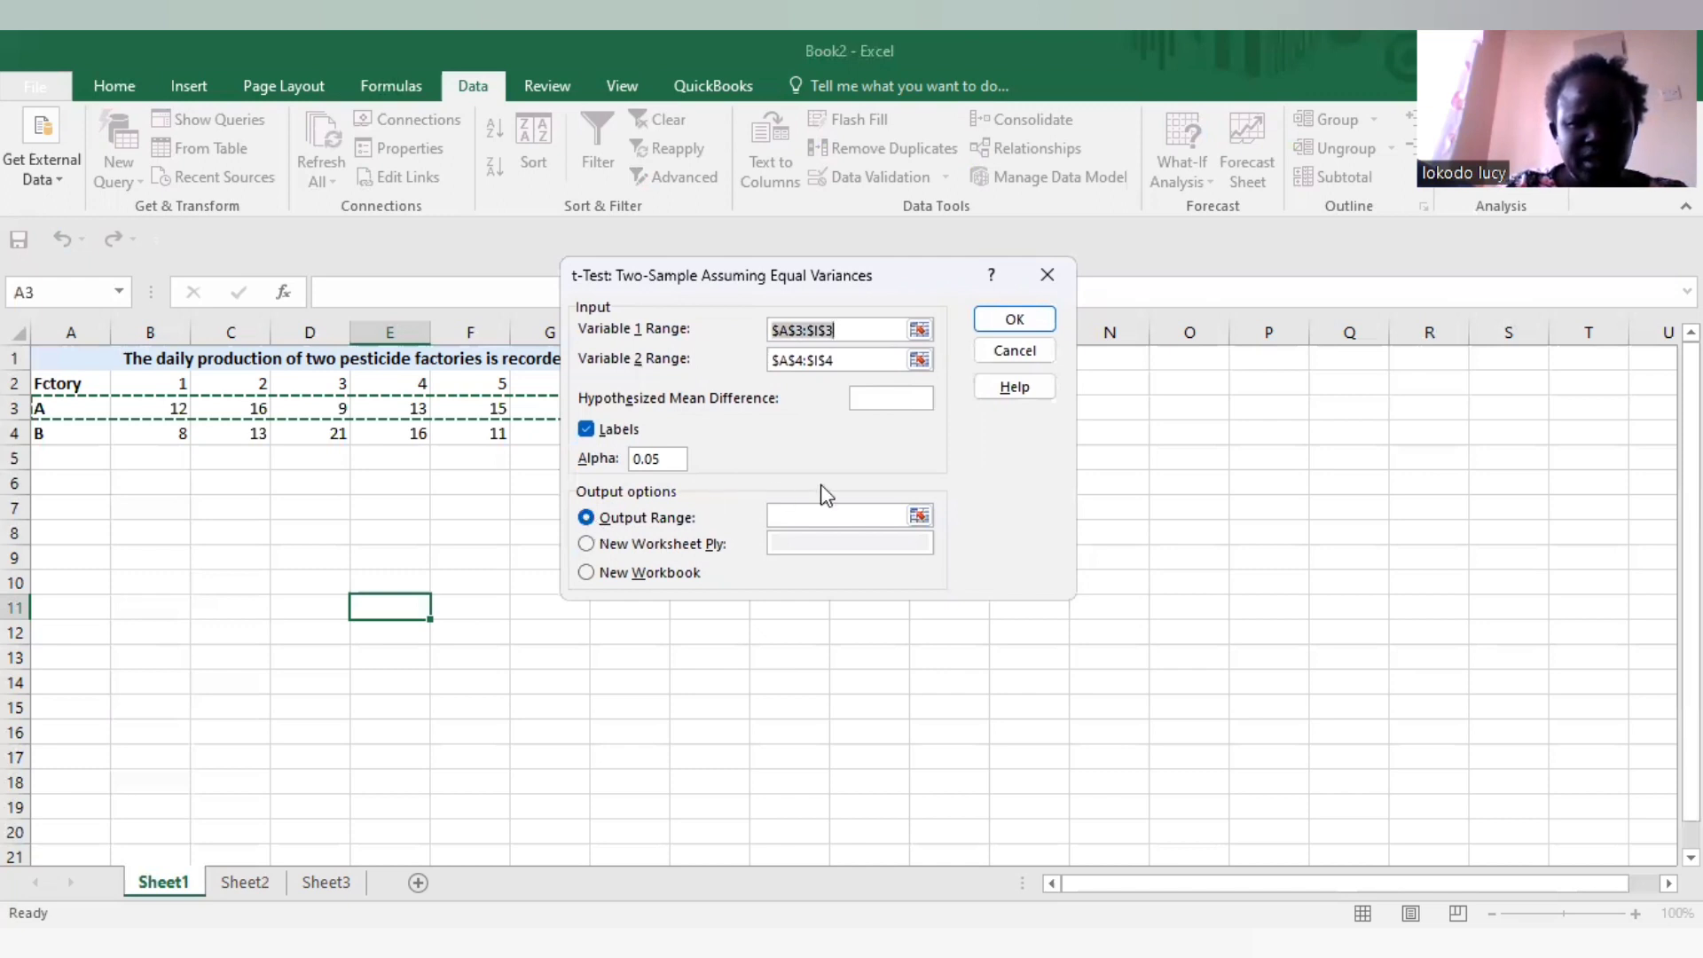
click(814, 509)
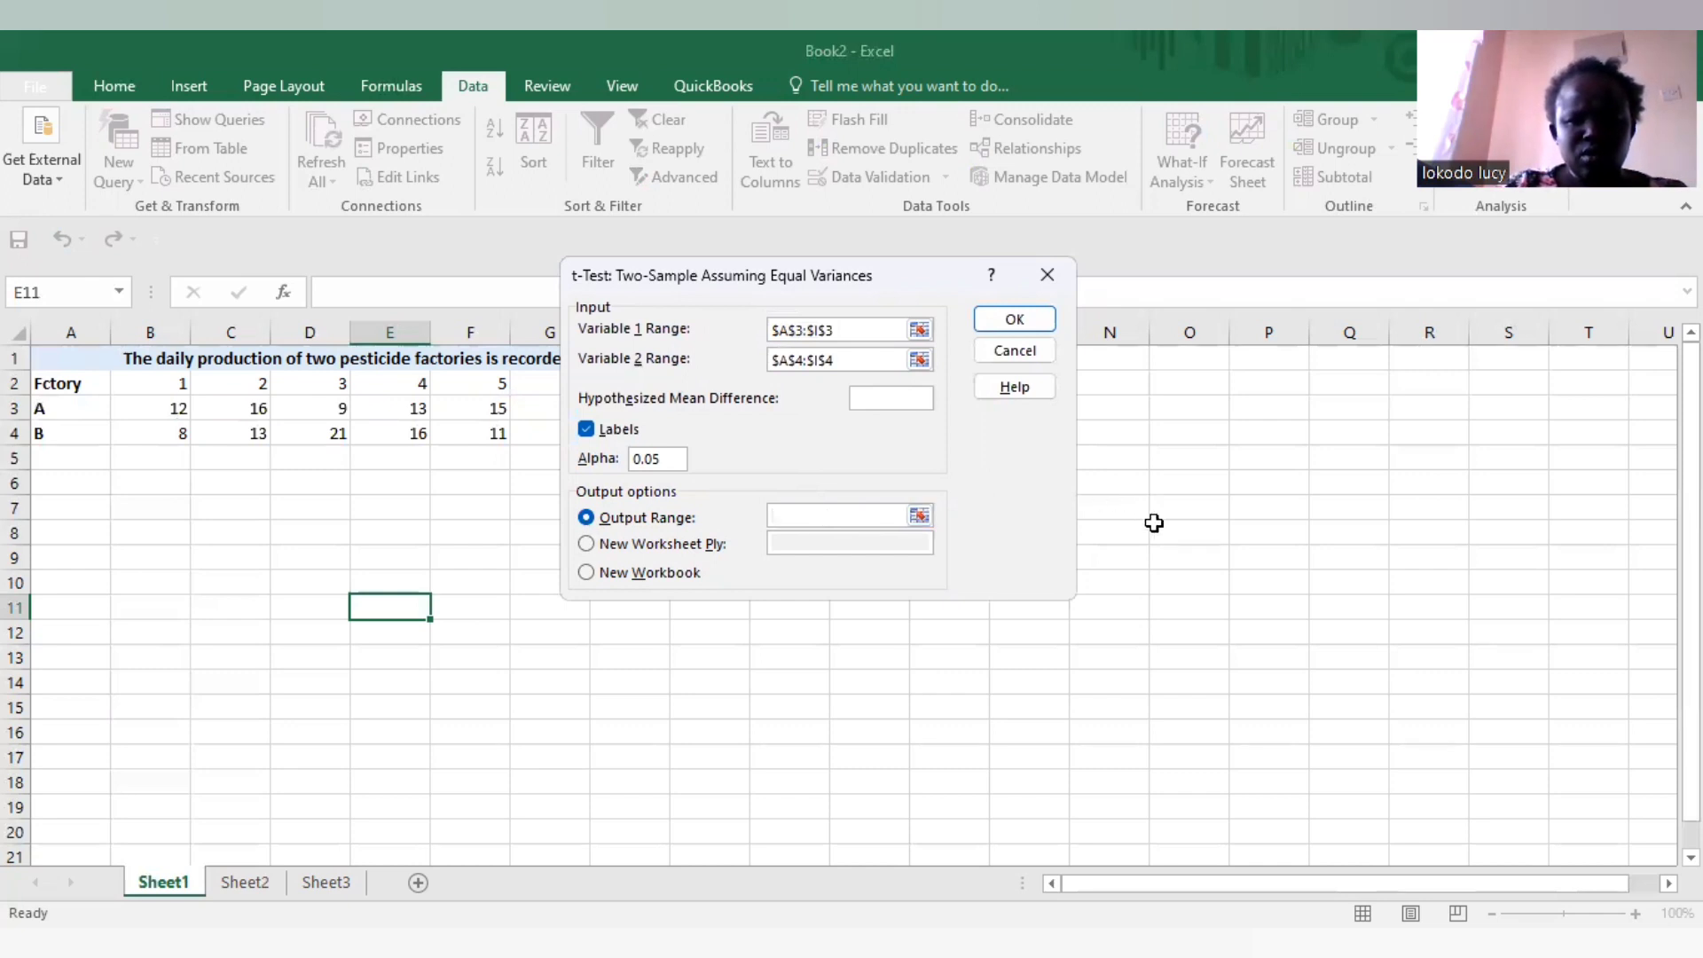
click(1160, 435)
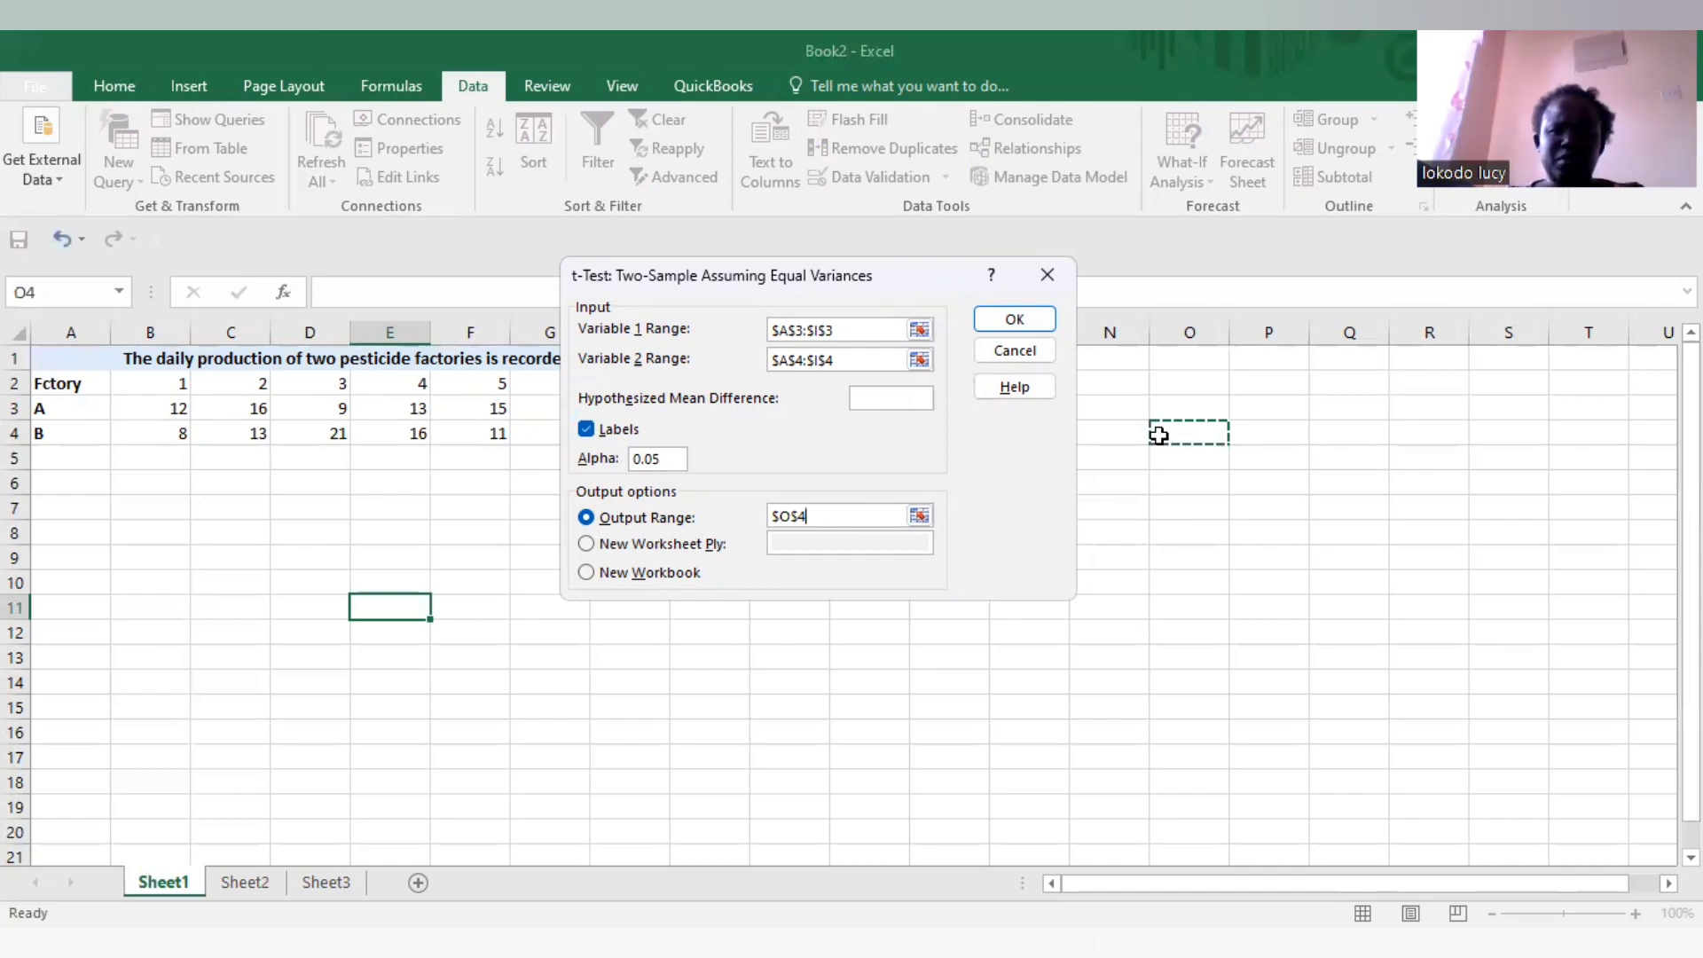
click(1000, 318)
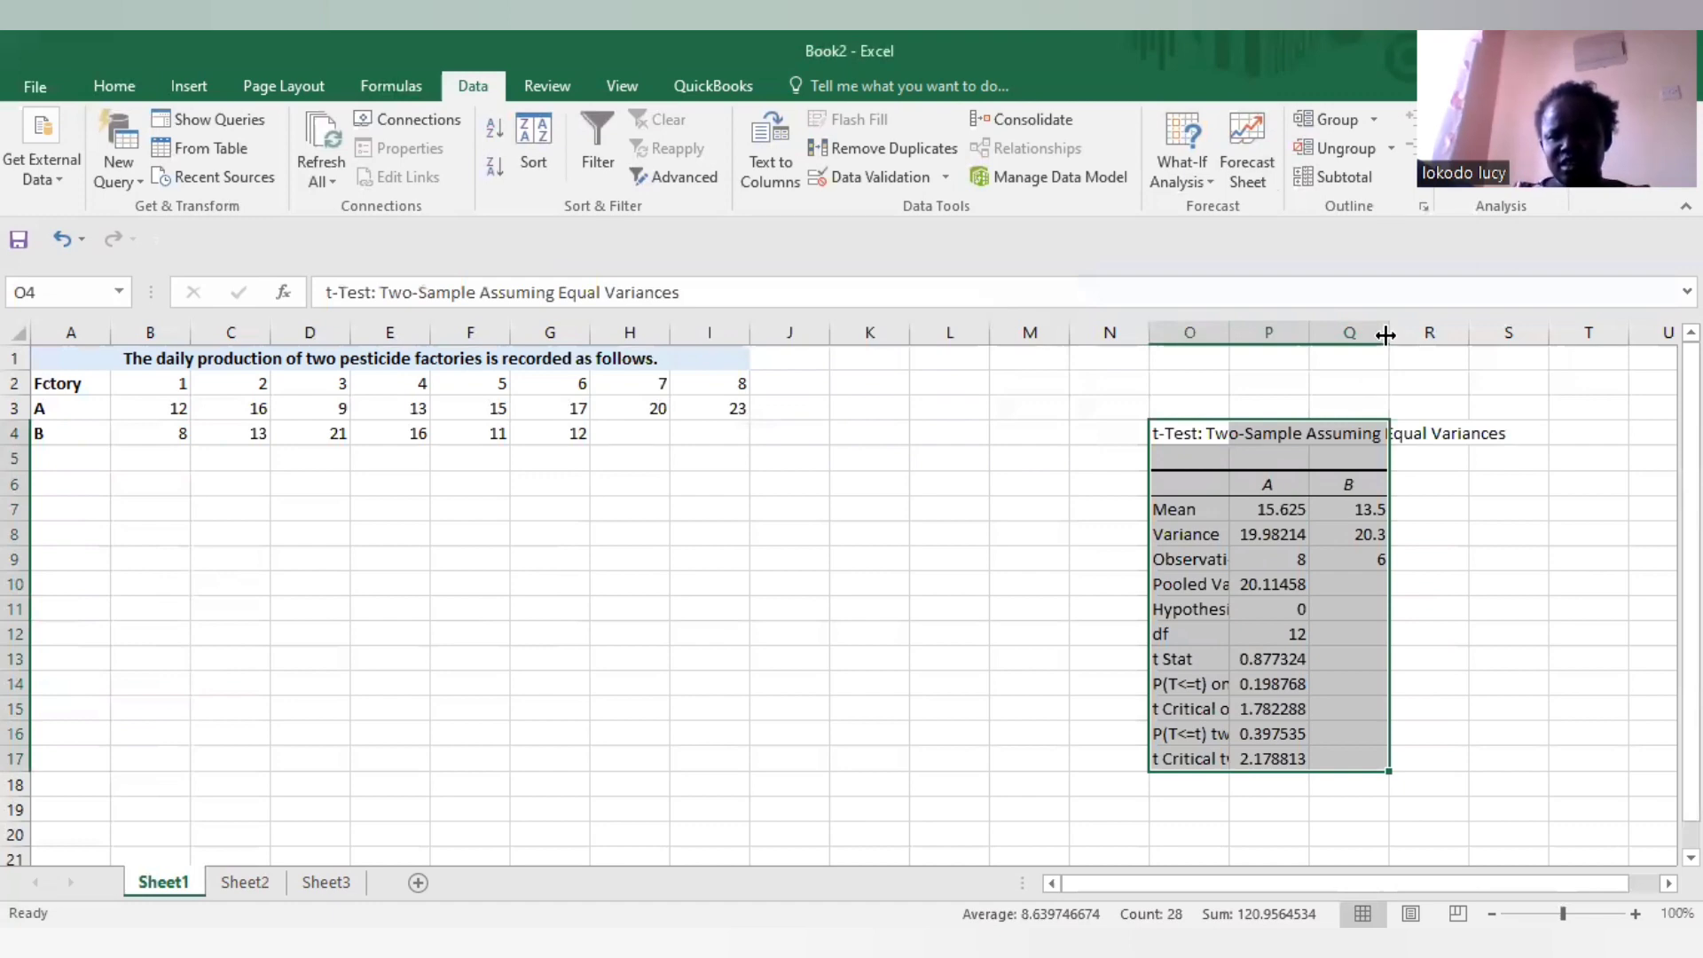
Widen columns O, P and Q so the equal-variances t-test output labels and values are easier to read.
drag(1386, 334, 1462, 334)
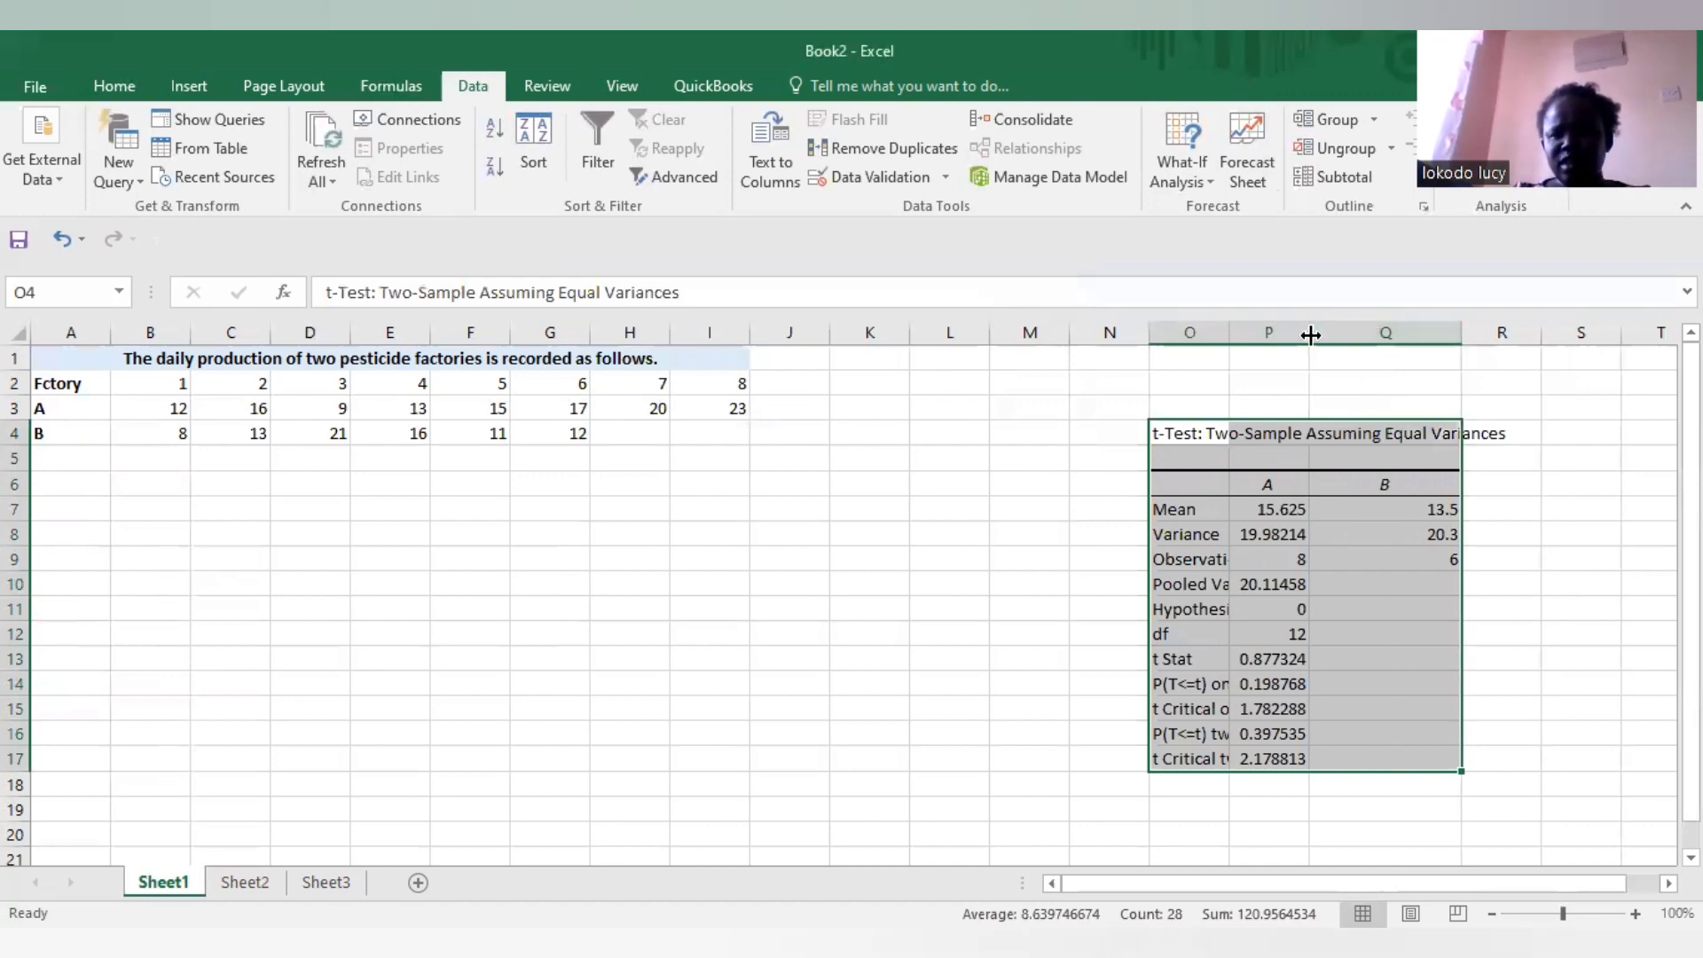
drag(1305, 334, 1341, 335)
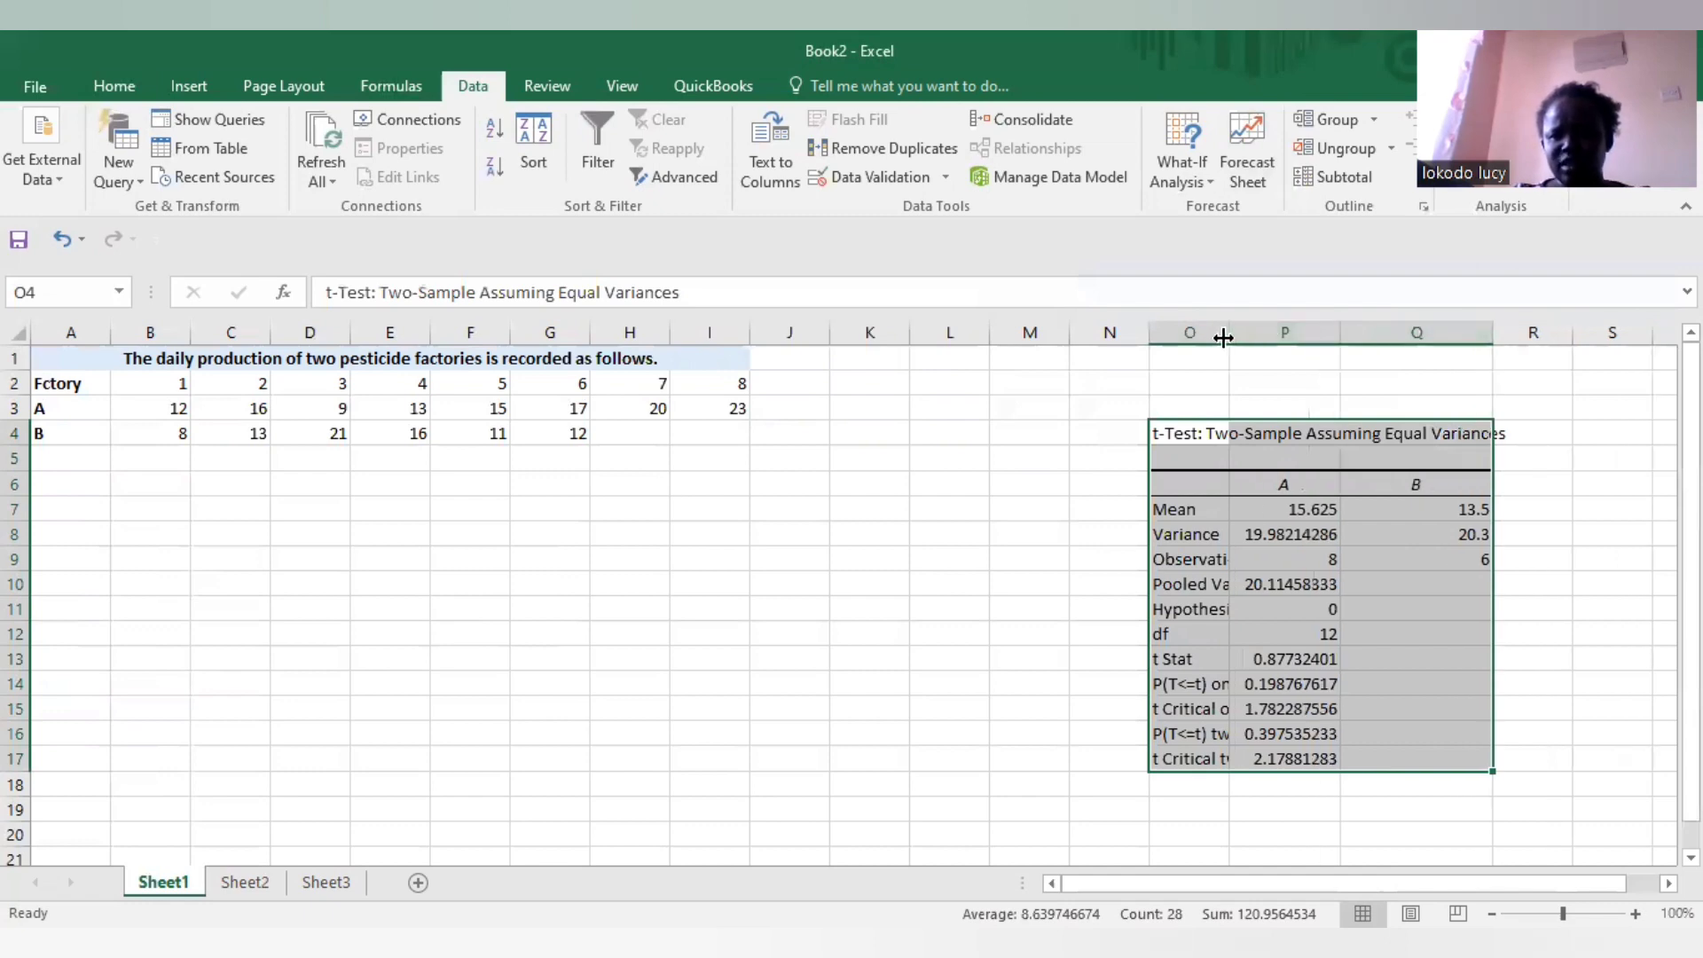
drag(1223, 338, 1271, 323)
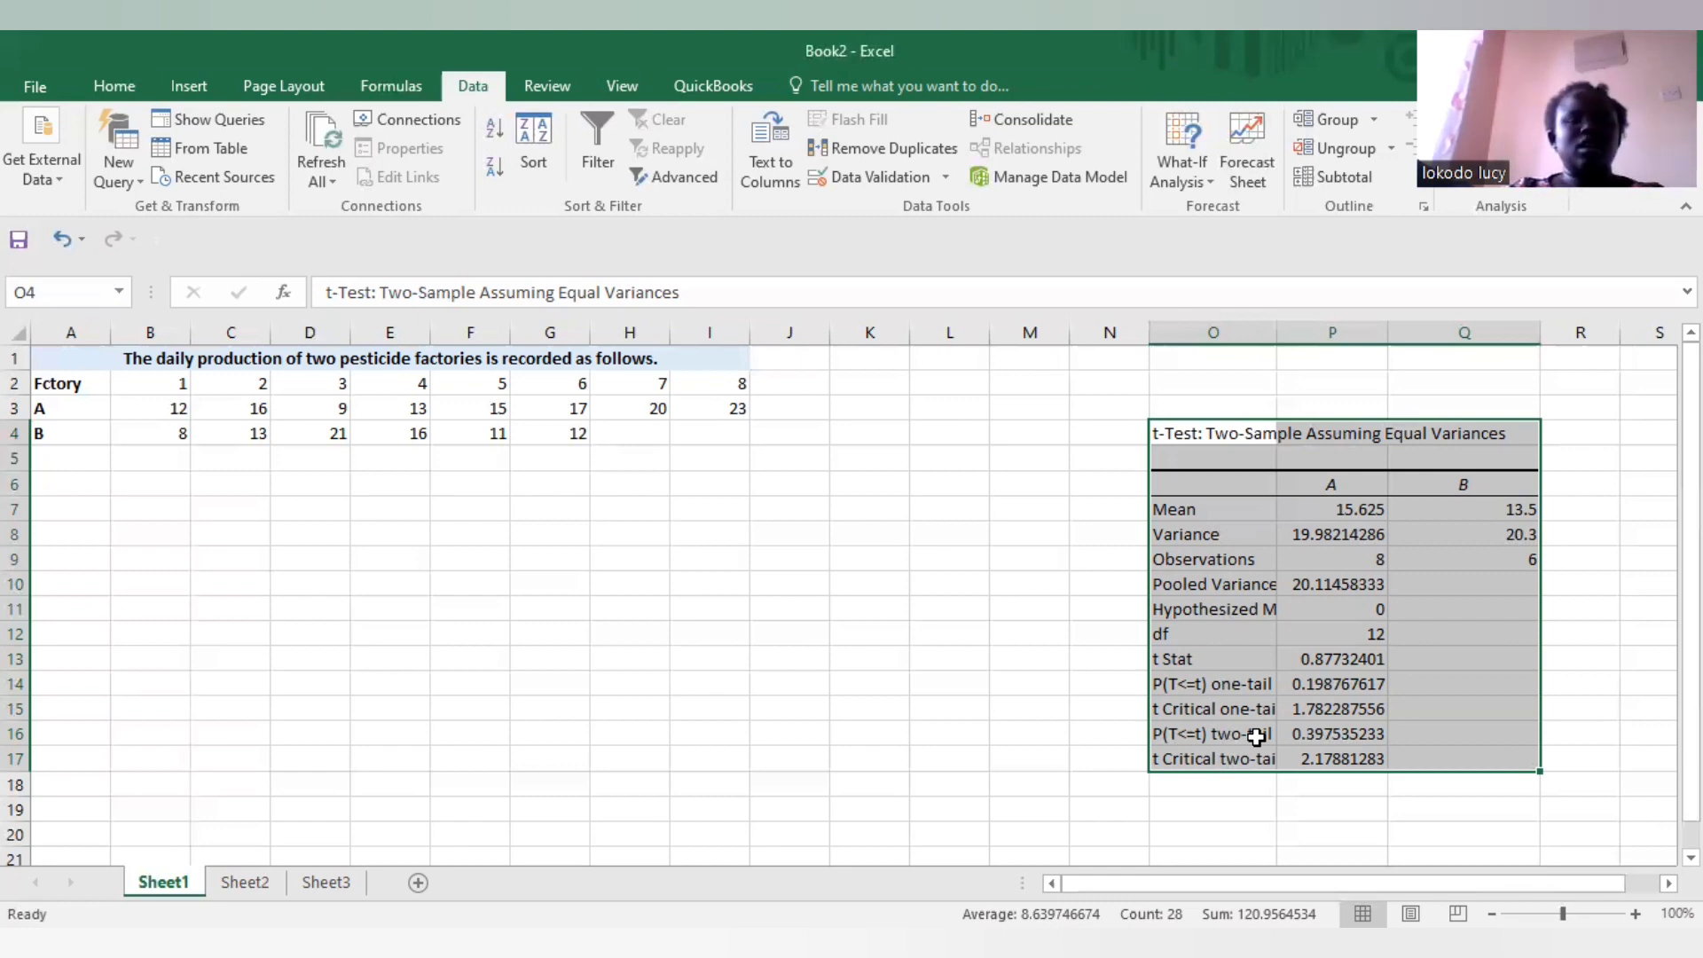
click(765, 570)
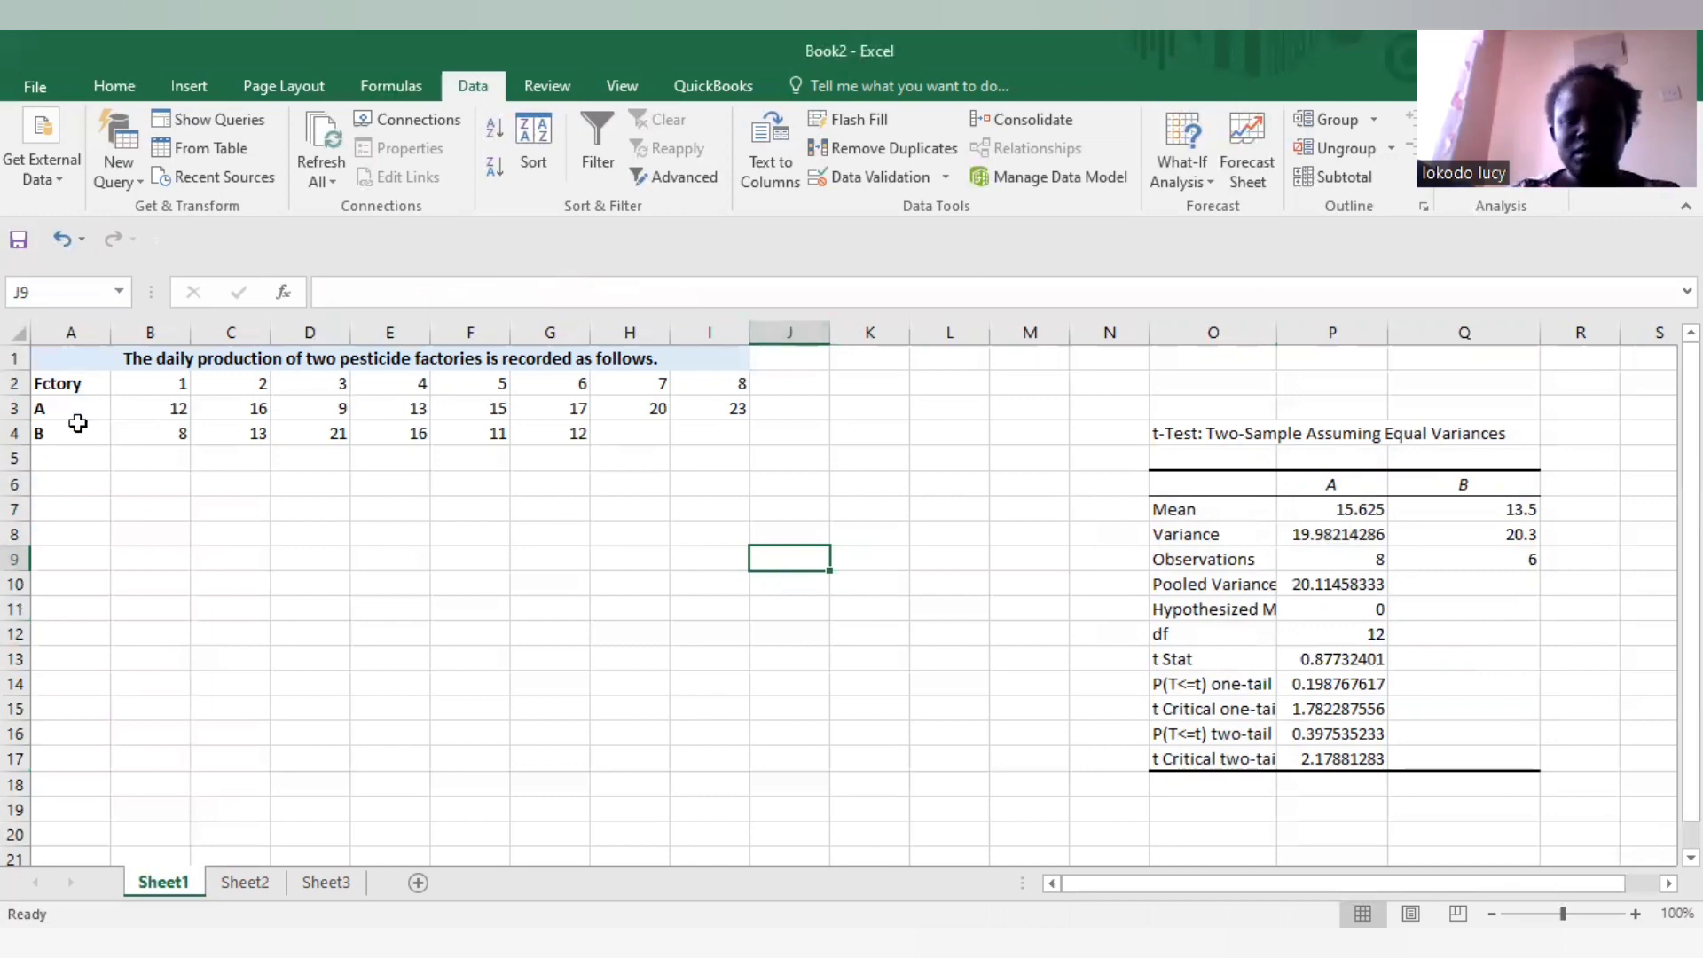
Review the factory data in rows 2 to 4 and start the t-Test: Two-Sample Assuming Unequal Variances from the Data Analysis tools.
drag(76, 383, 802, 437)
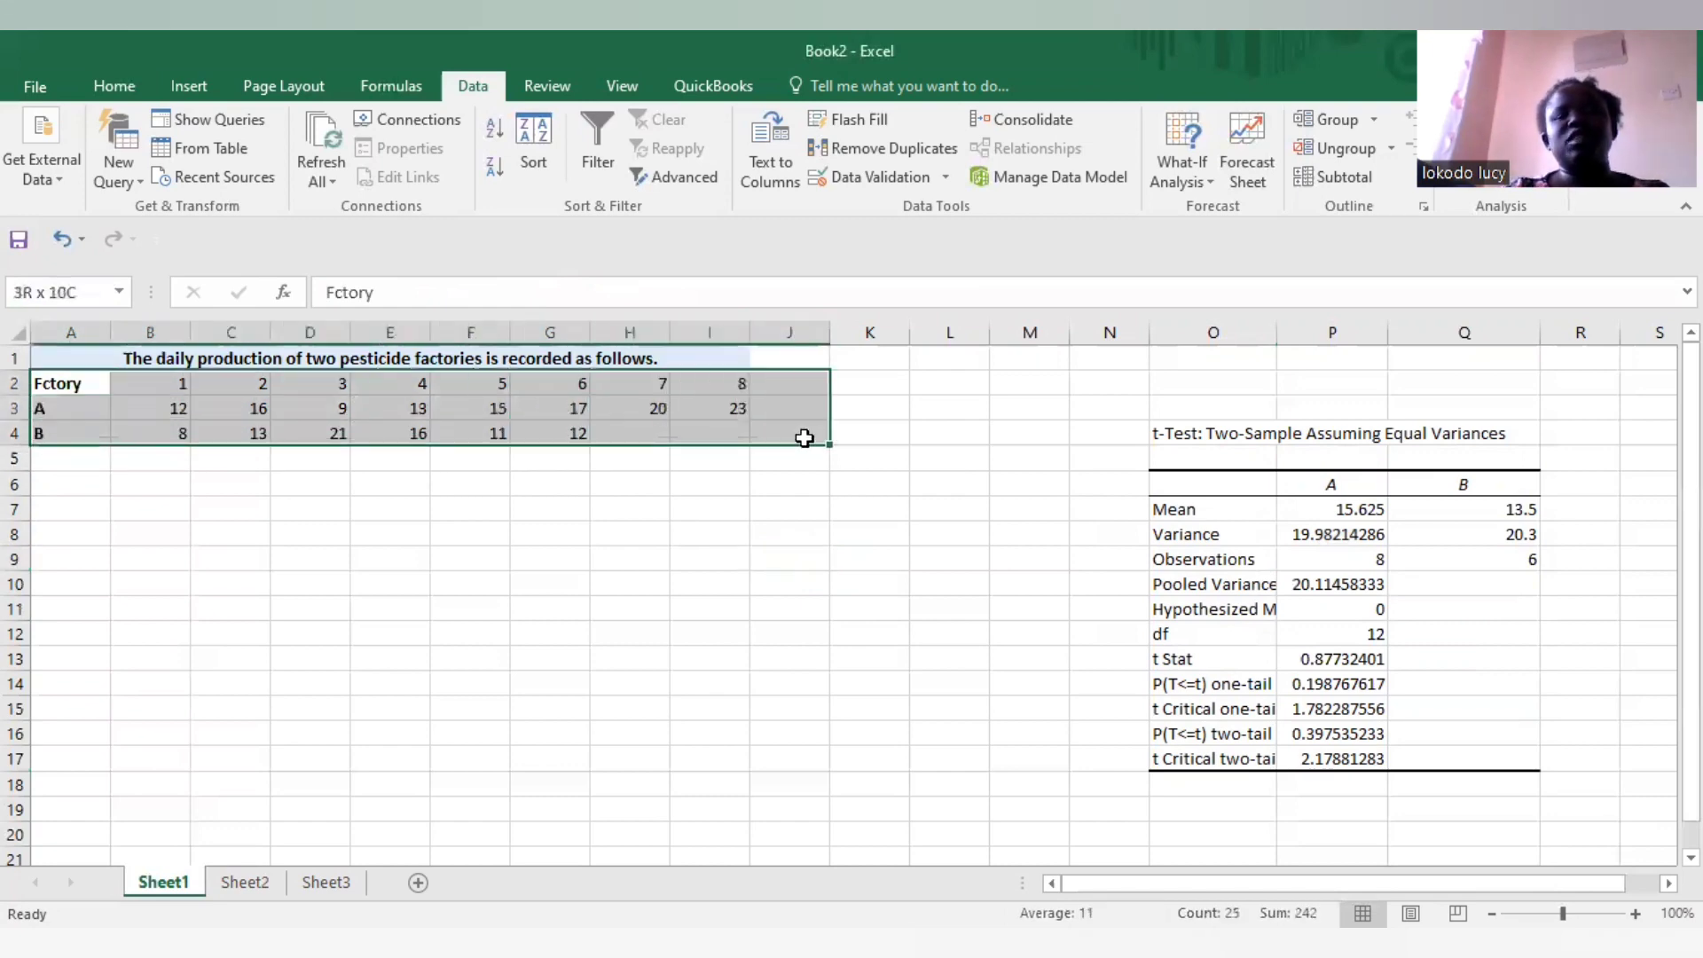
click(690, 600)
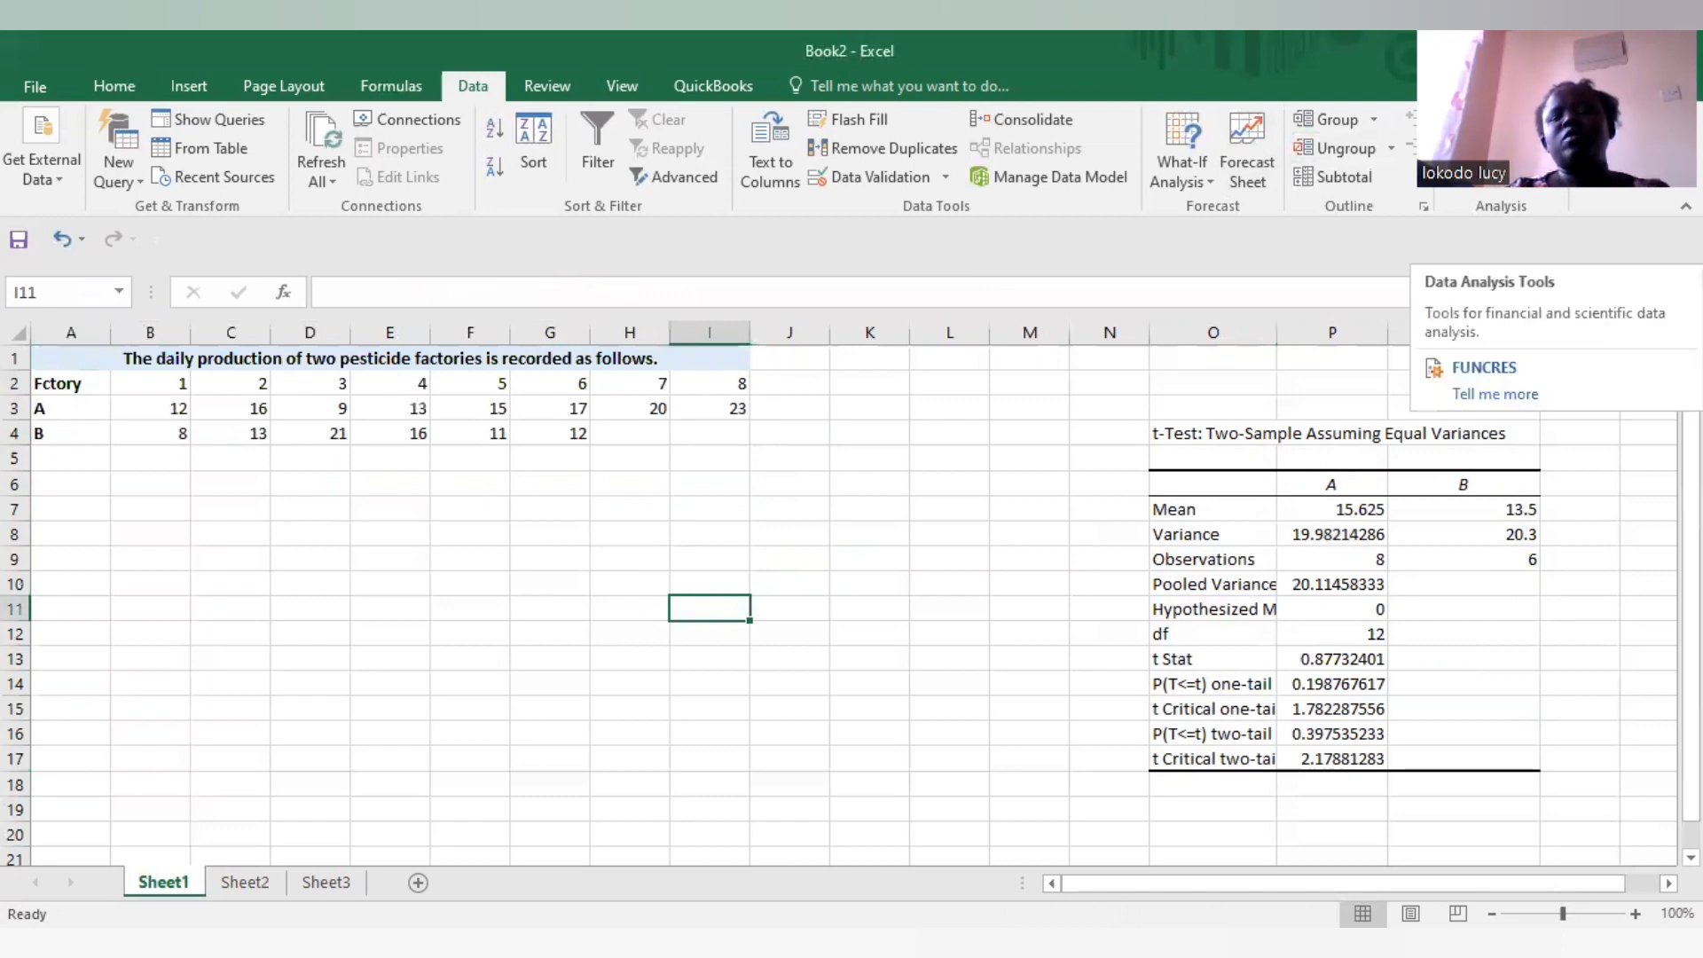
click(1483, 119)
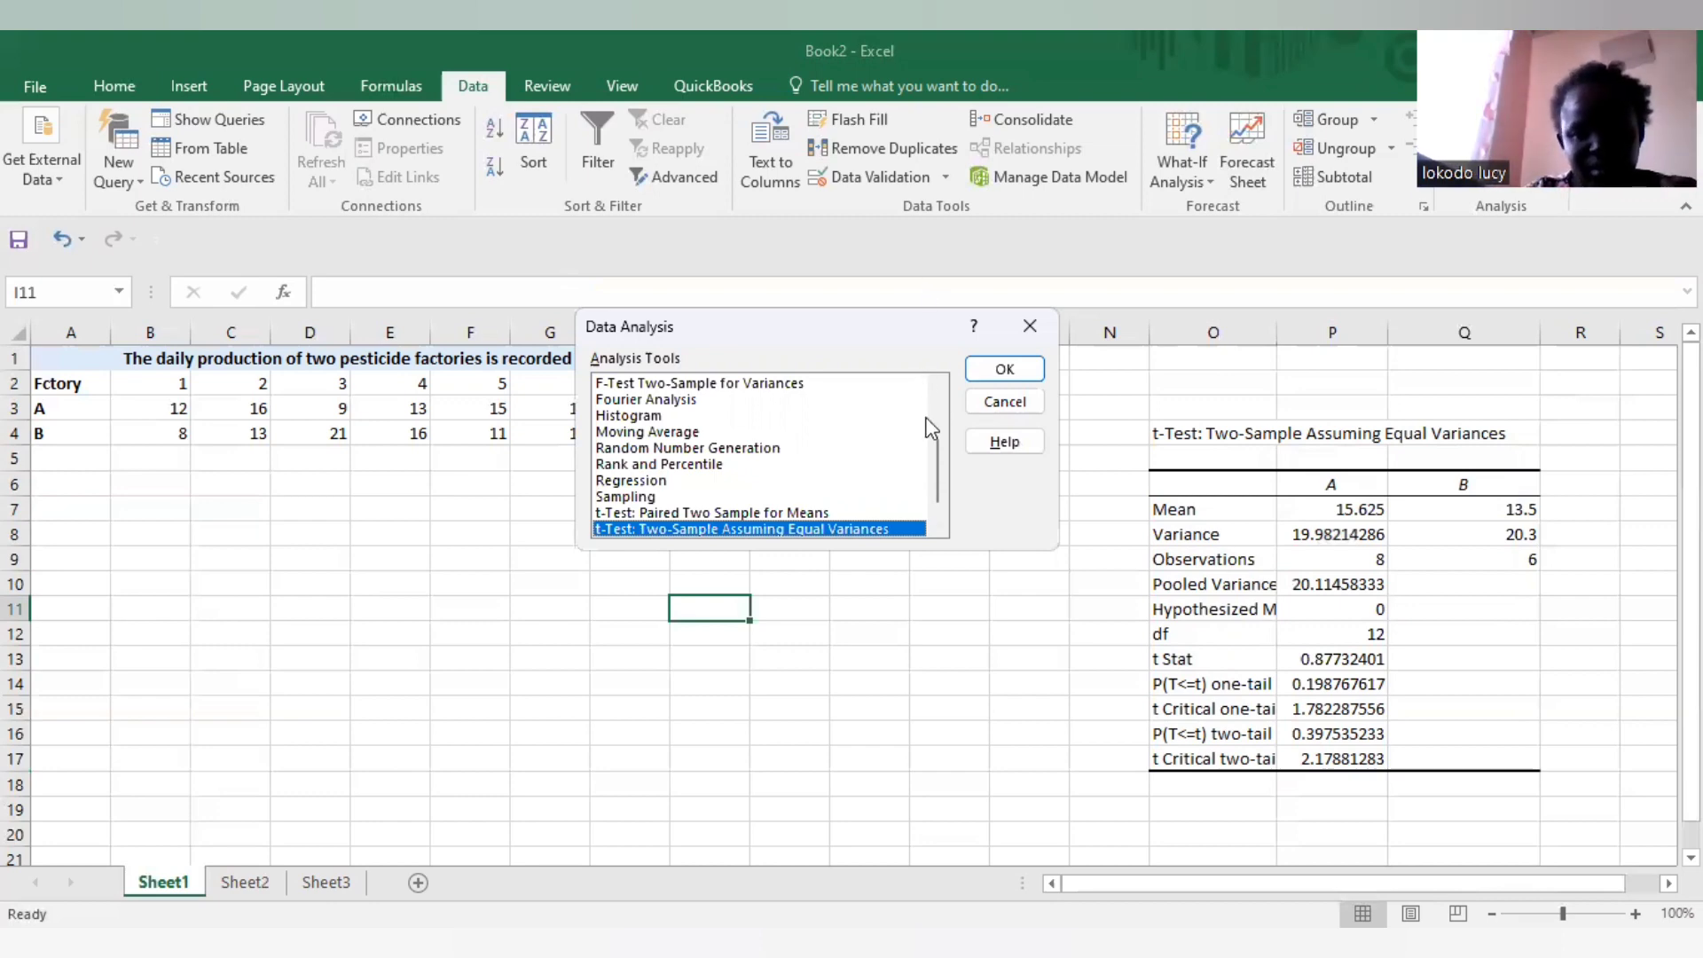
drag(930, 442, 930, 461)
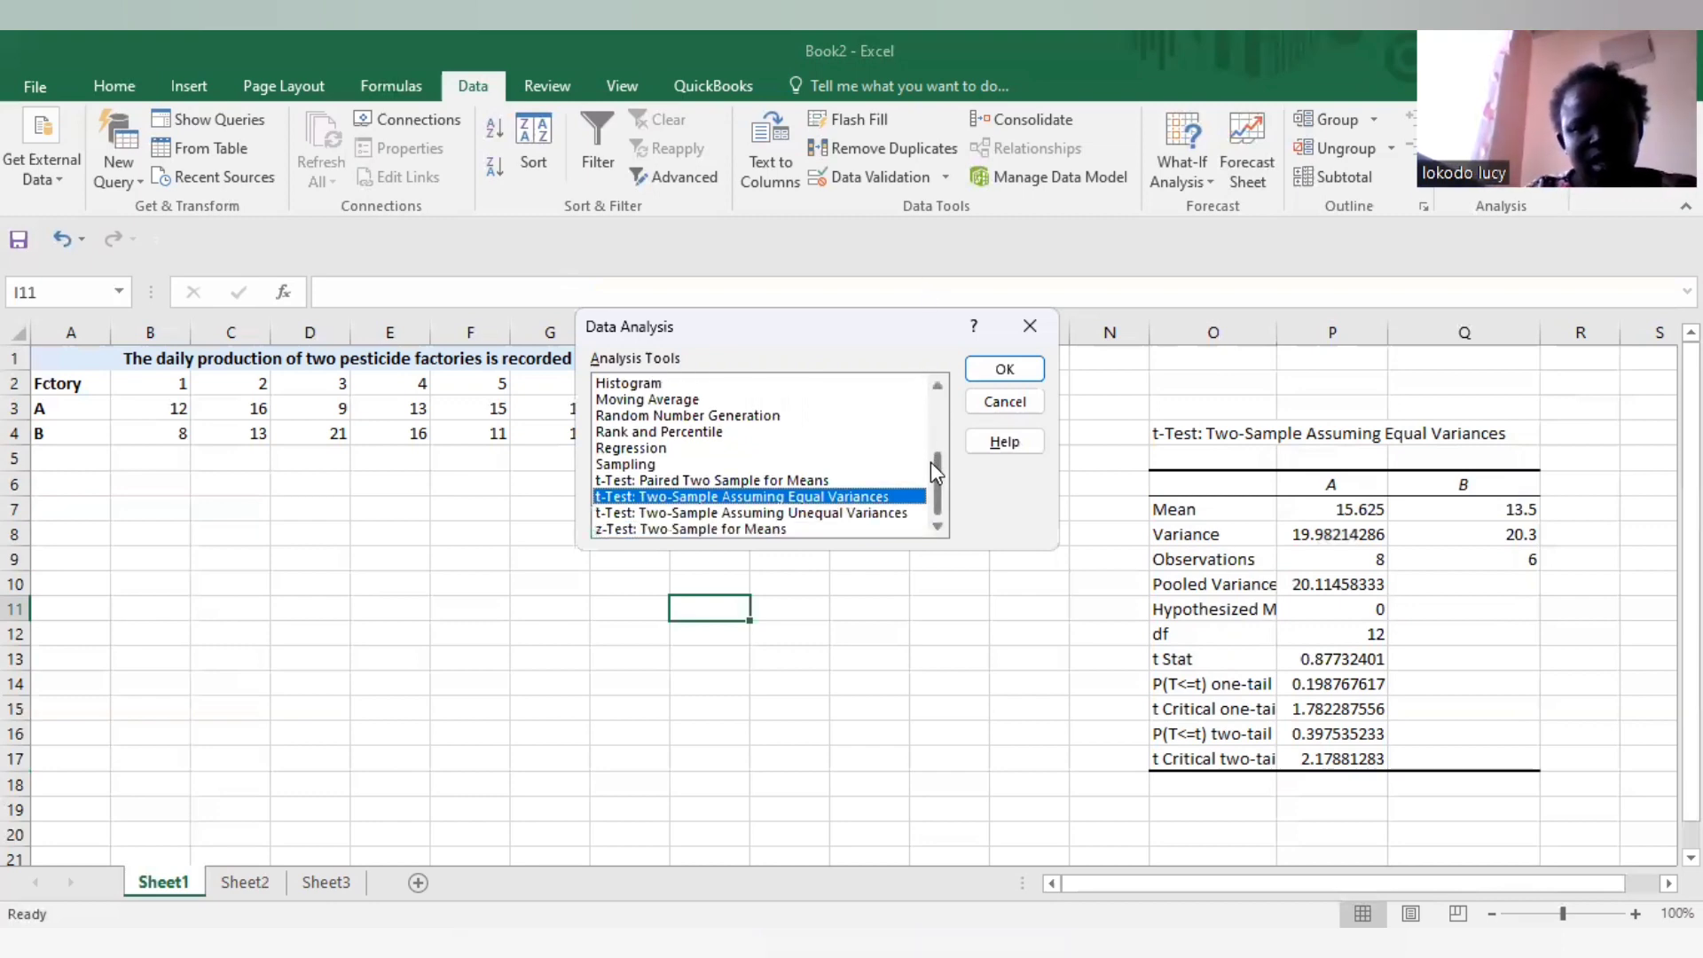
click(831, 514)
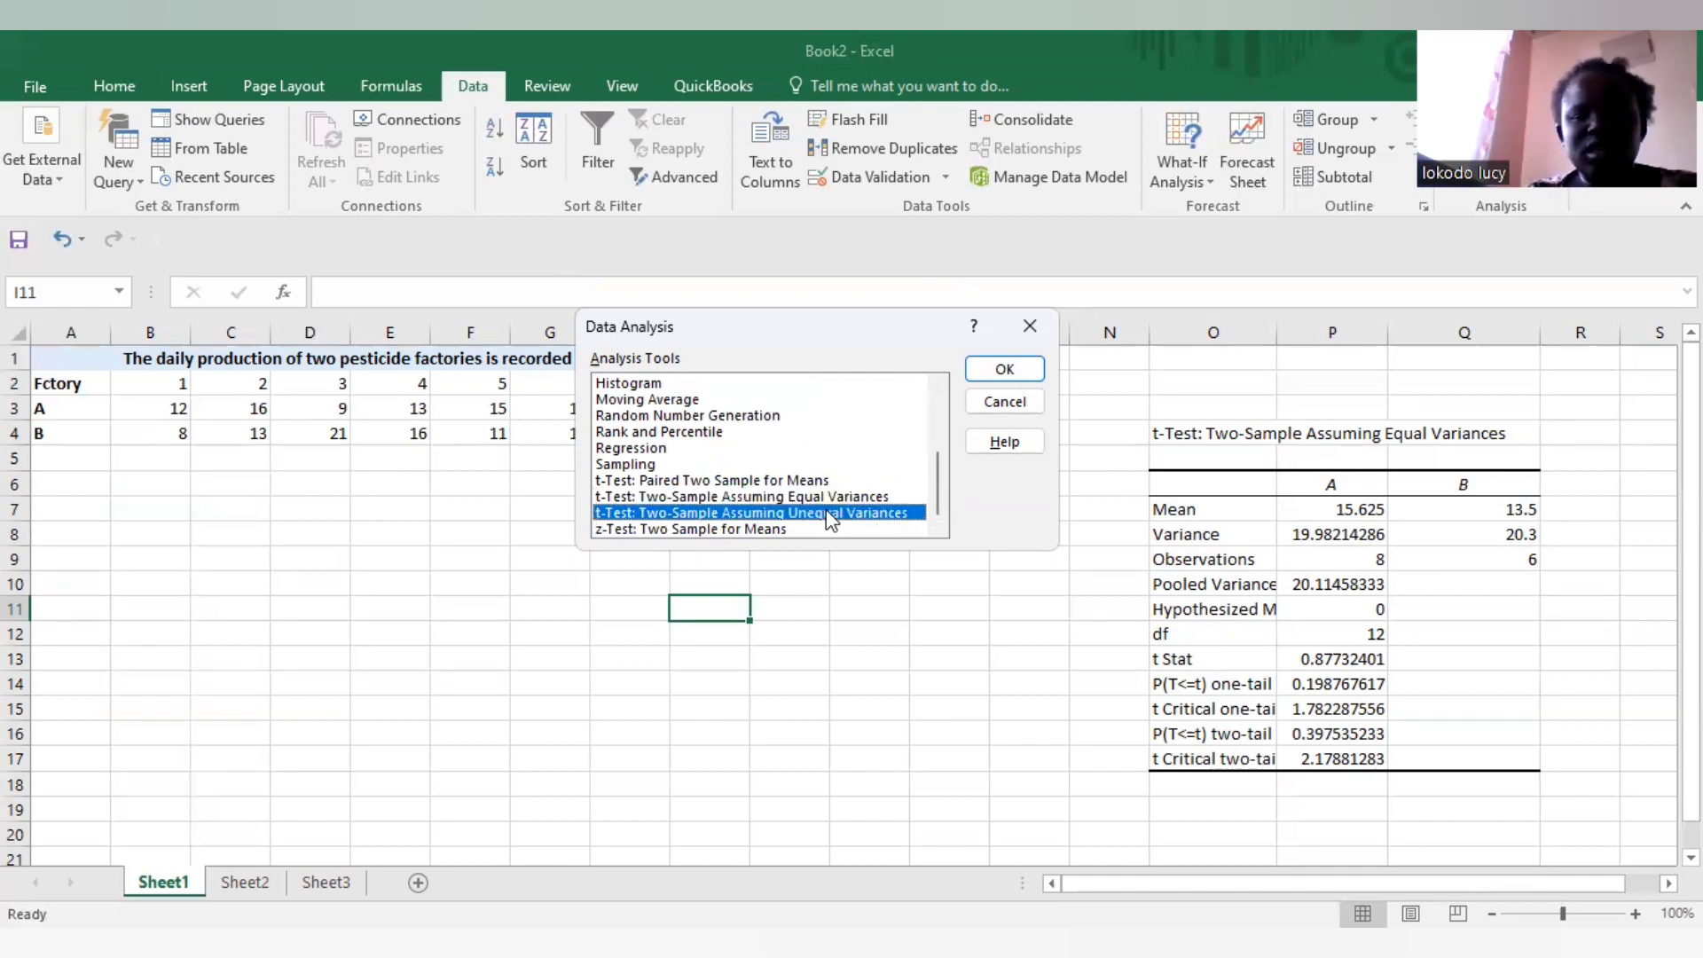
click(1000, 369)
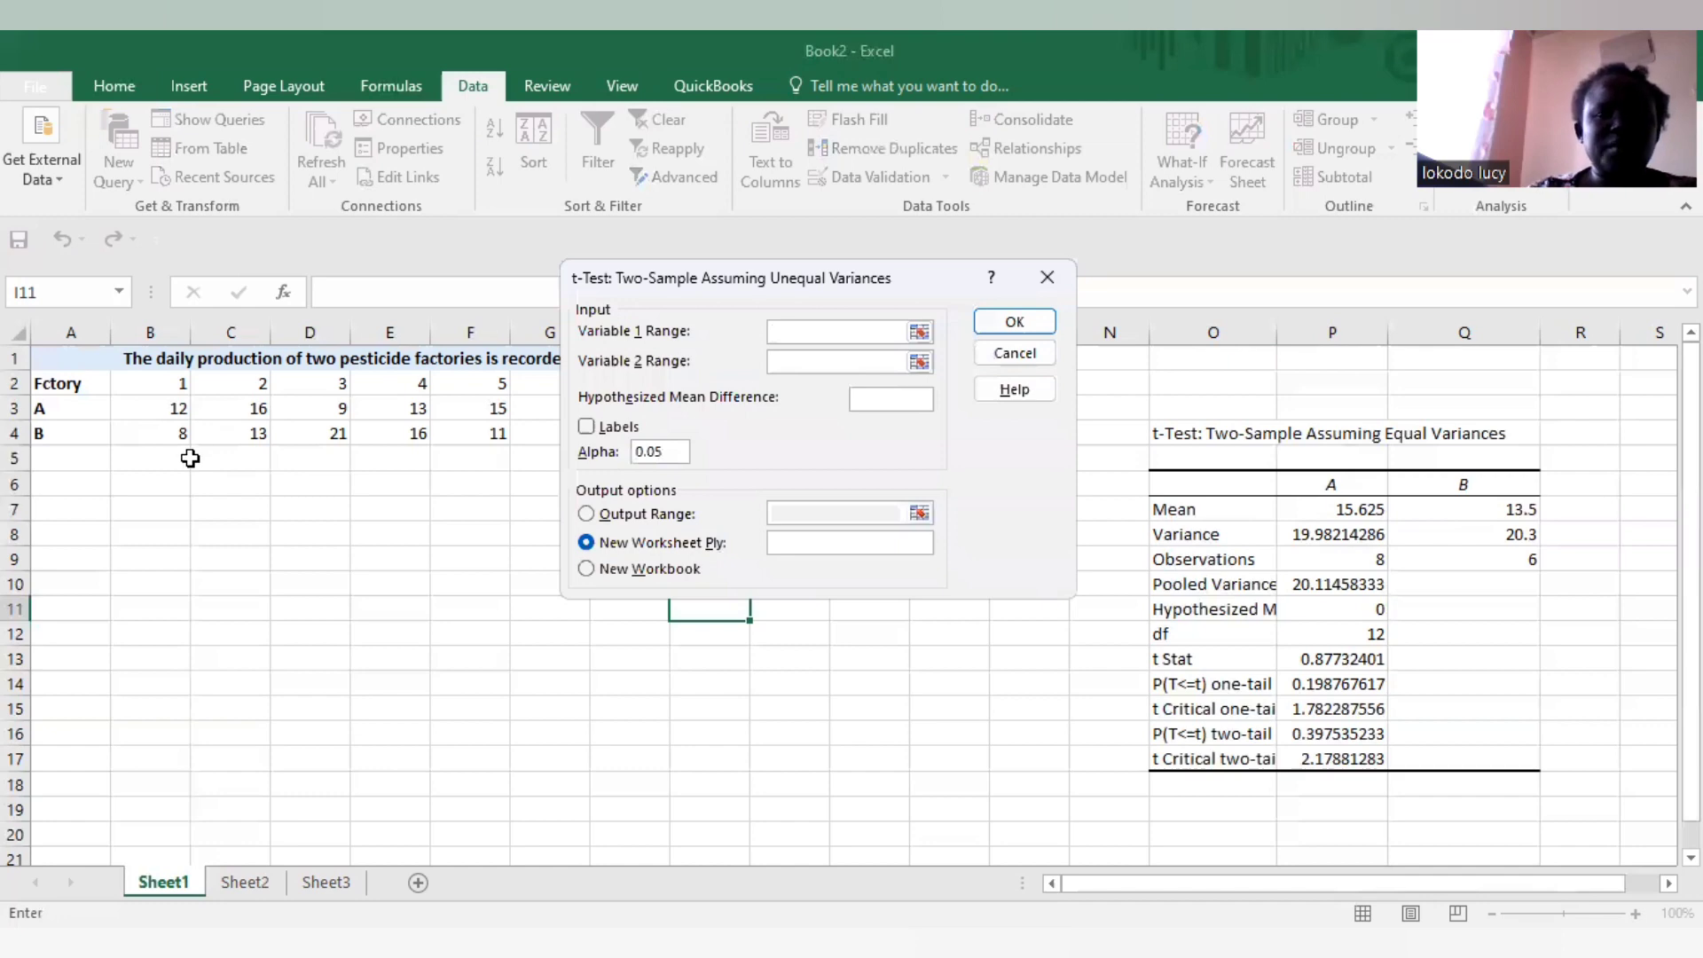
Set the unequal-variances test's Variable 1 Range to A3:I3 for factory A and its Variable 2 Range to A4:I4 for factory B.
click(70, 408)
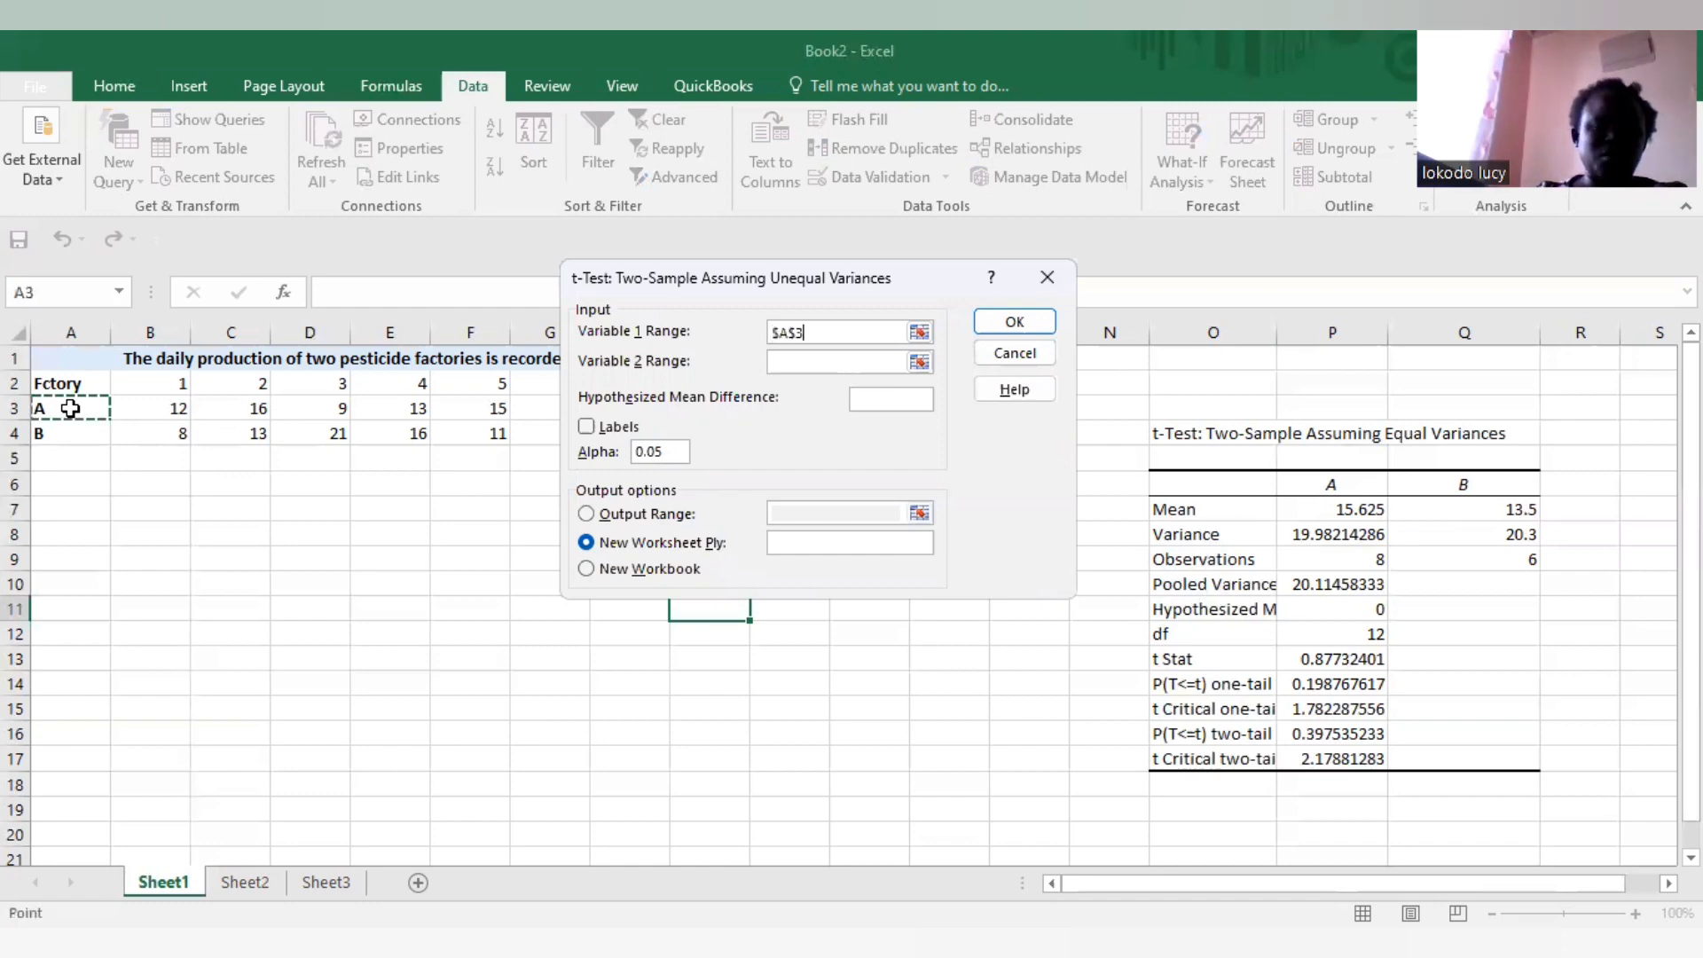
drag(70, 408, 728, 404)
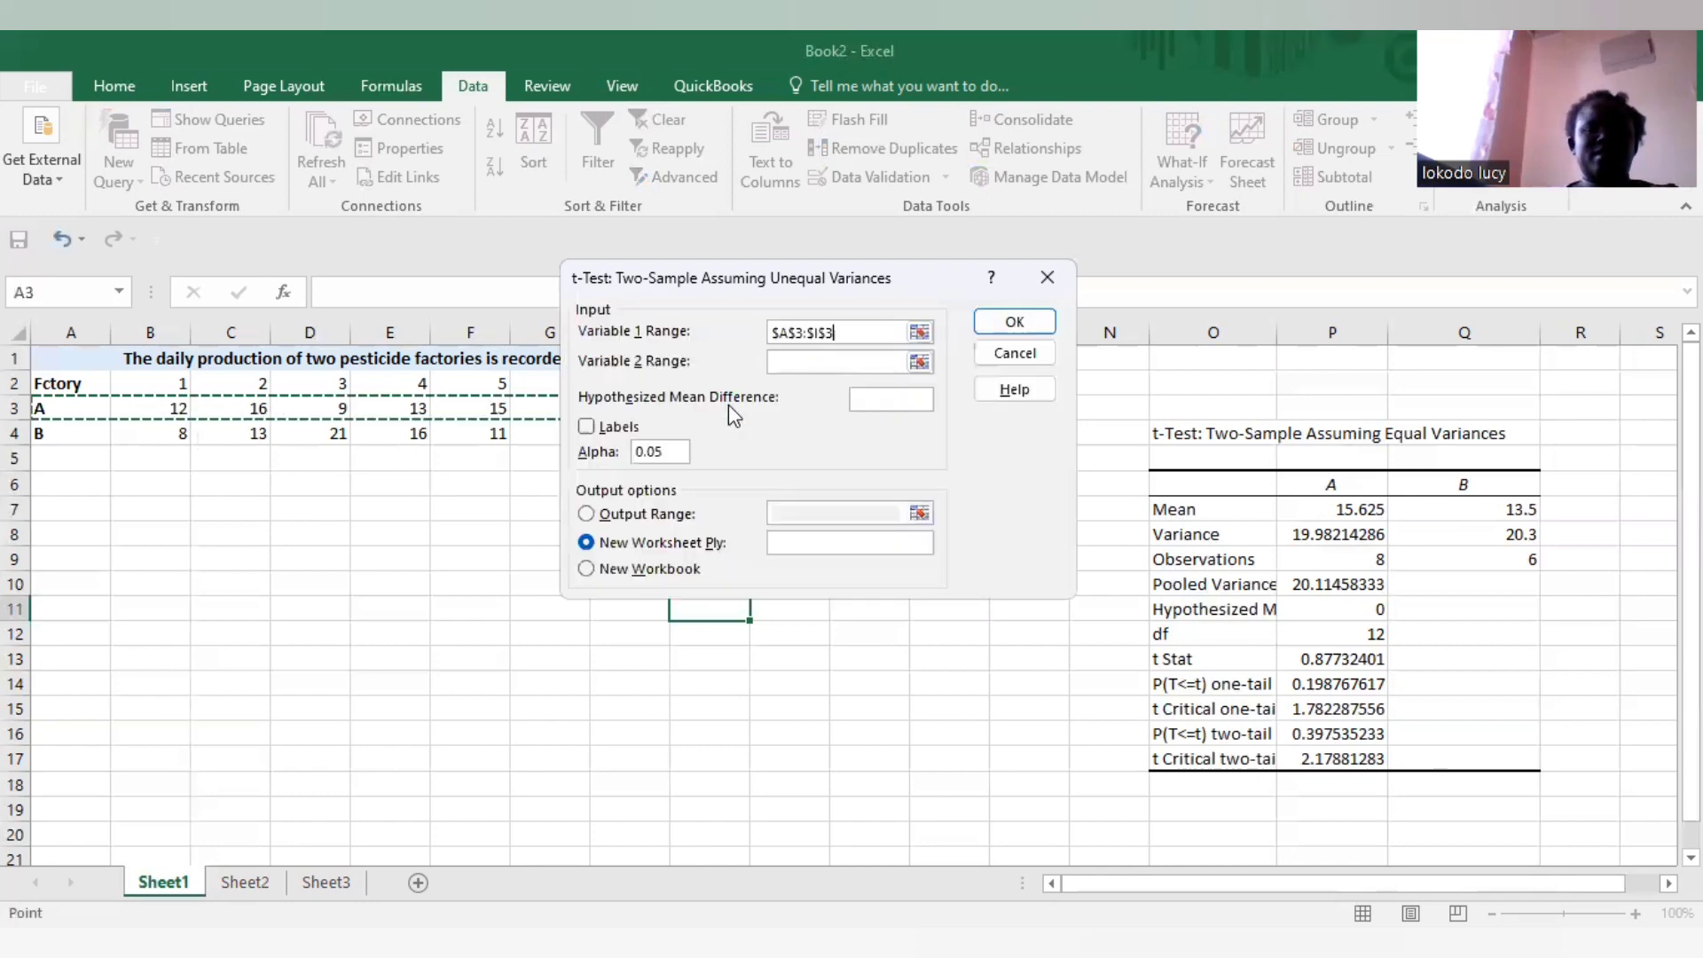
click(843, 364)
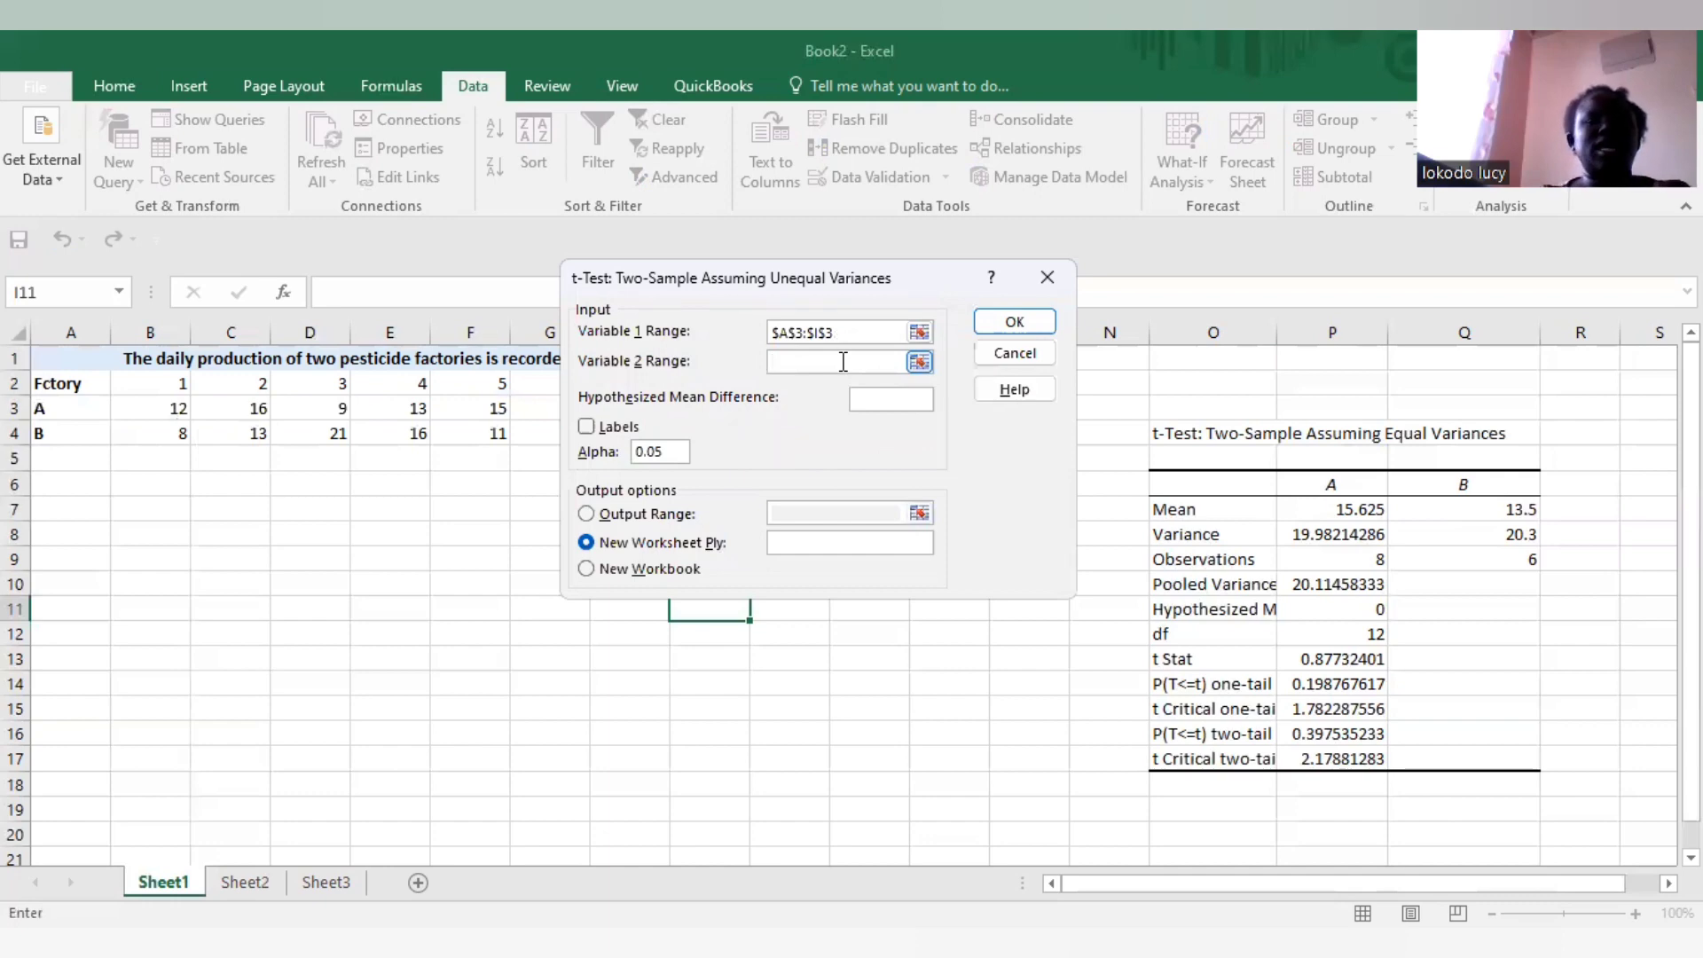
drag(57, 429, 191, 435)
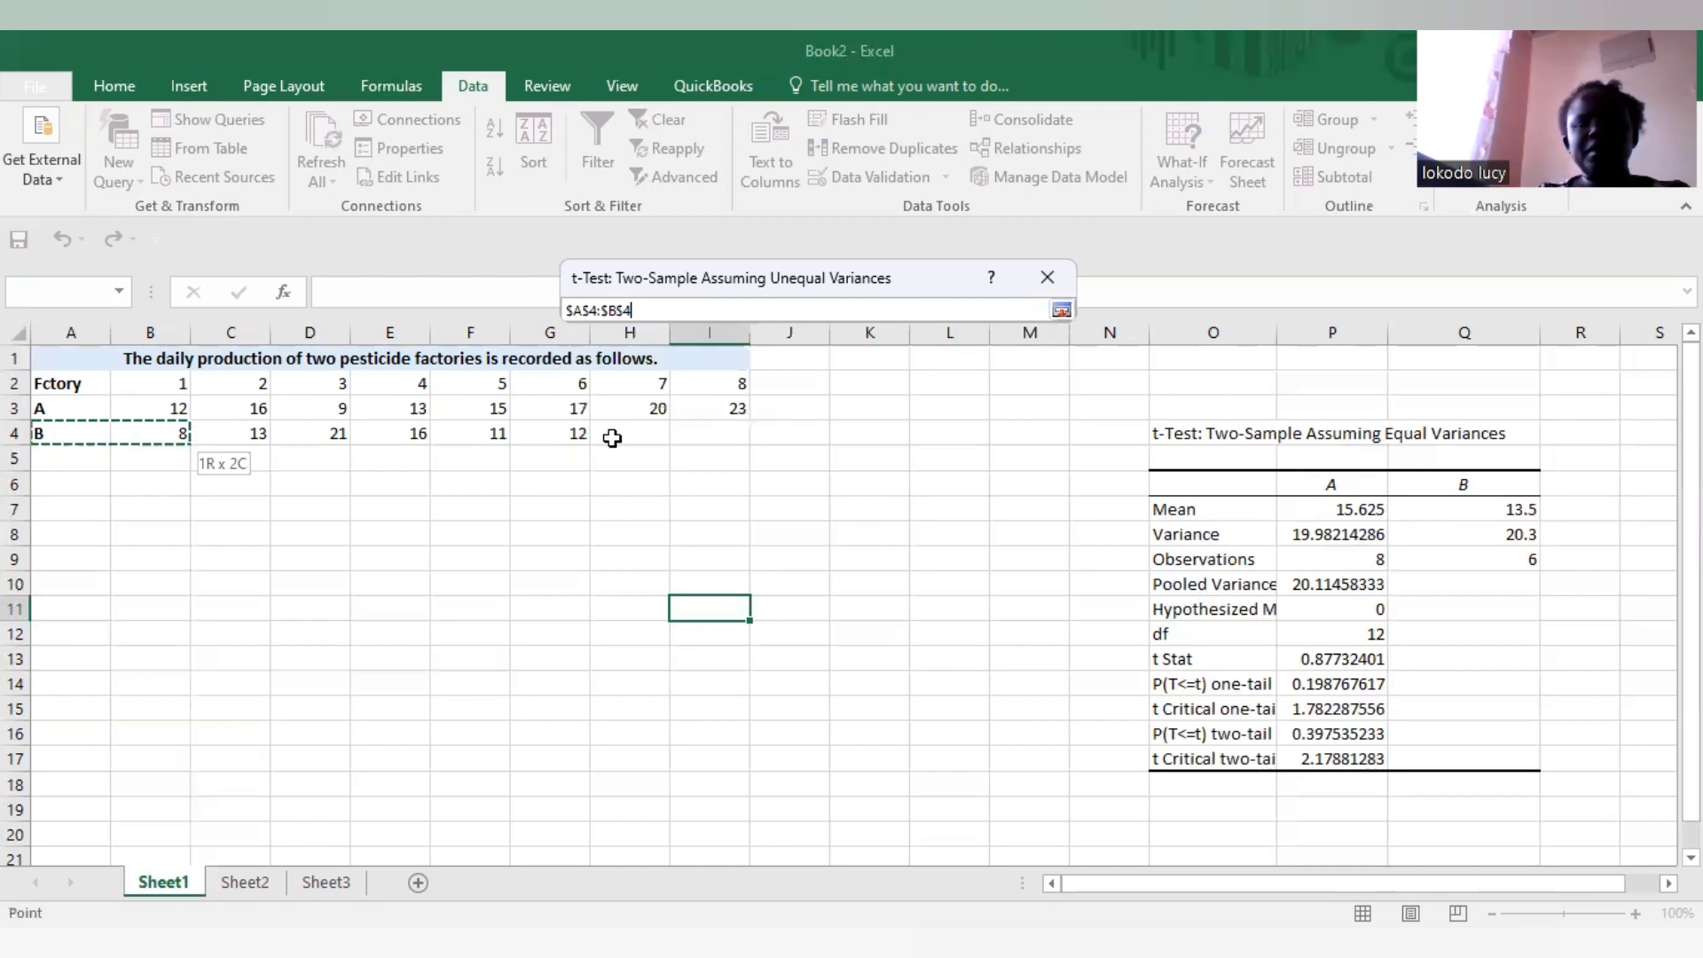
drag(612, 438, 700, 441)
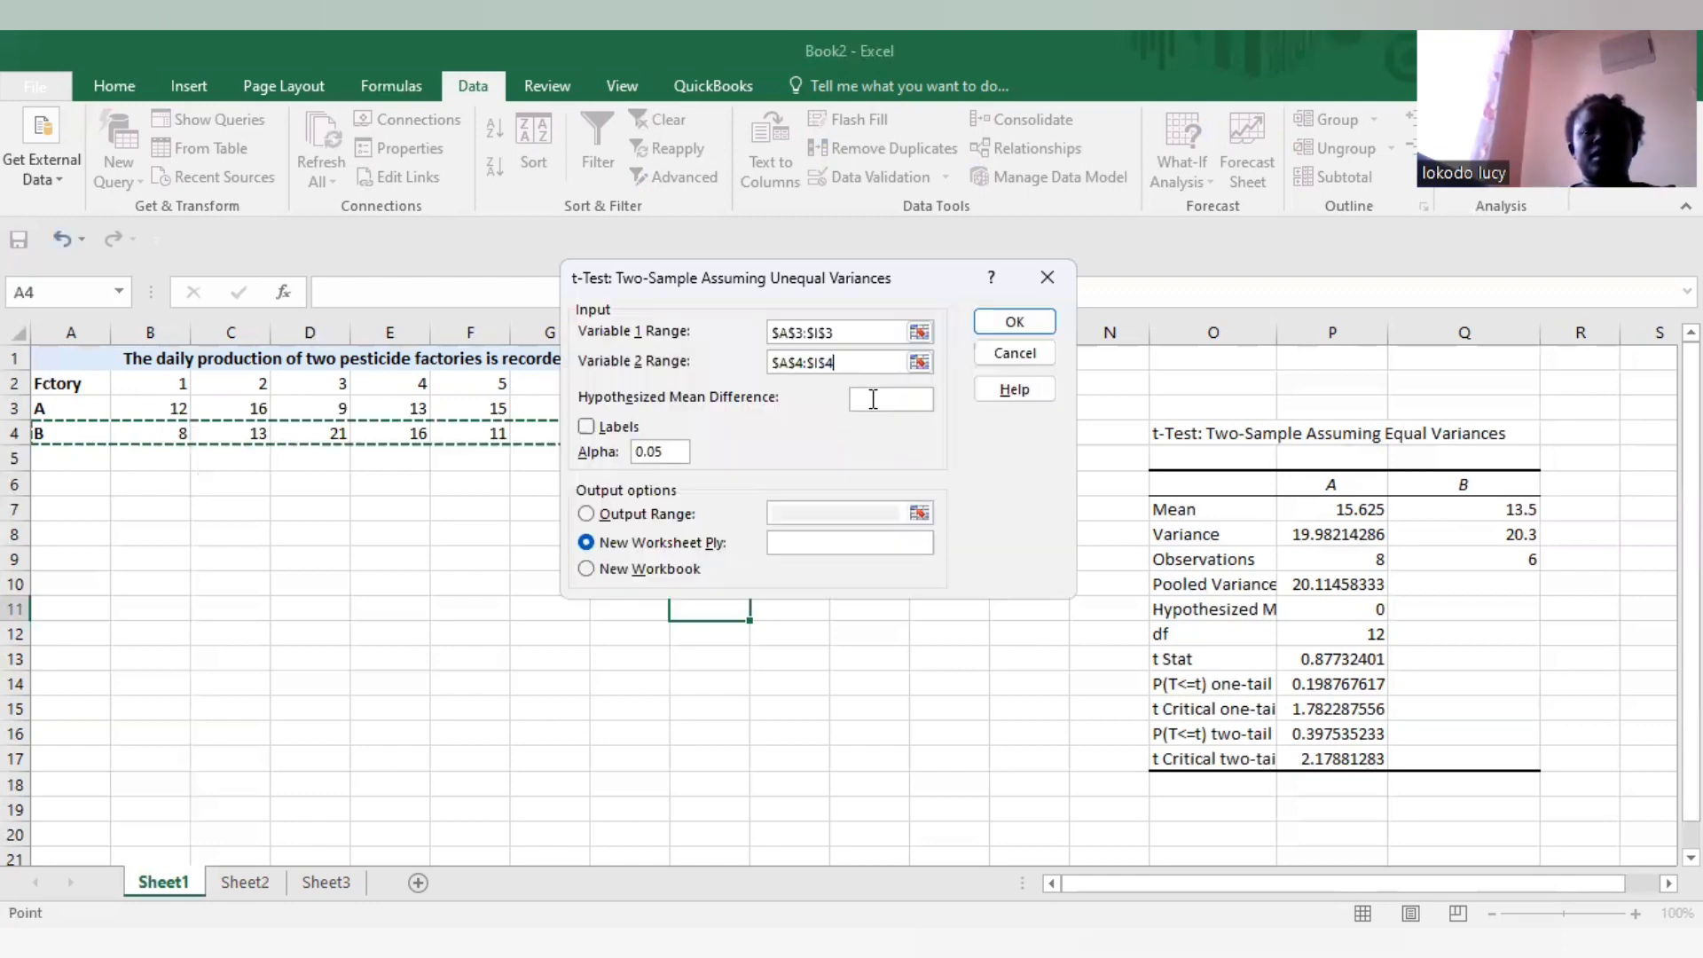
Mark the unequal-variances test's ranges as containing labels, set the output range to cell E8 and run the test.
click(876, 401)
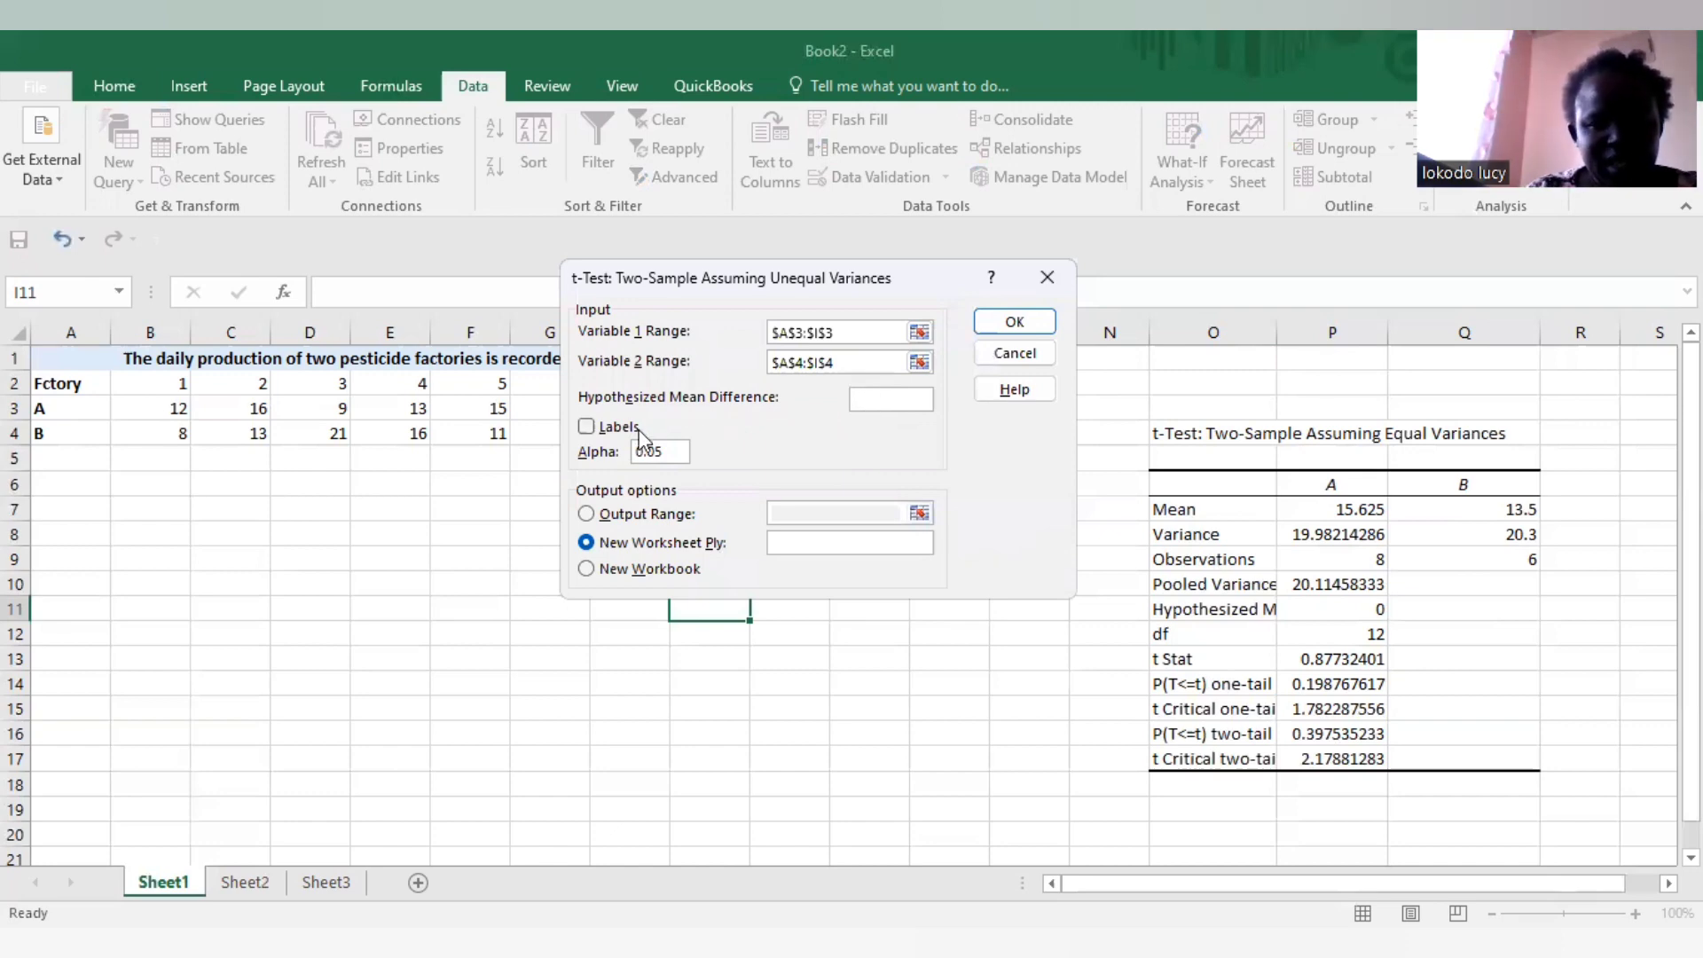
click(586, 429)
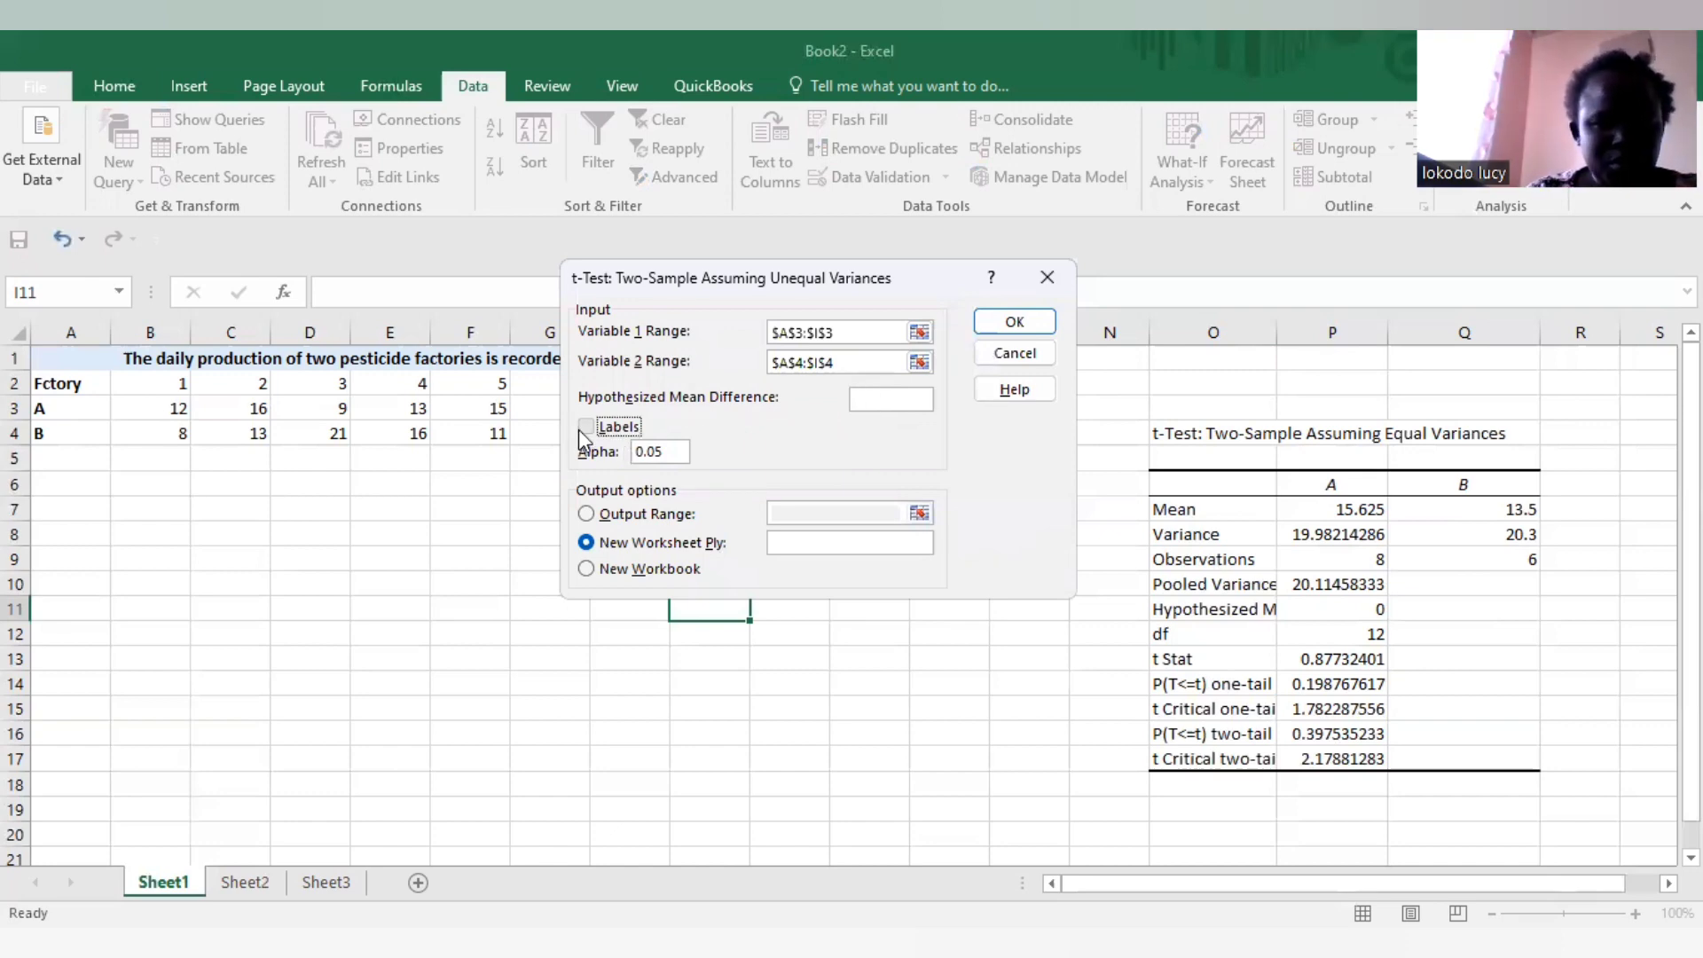
click(585, 515)
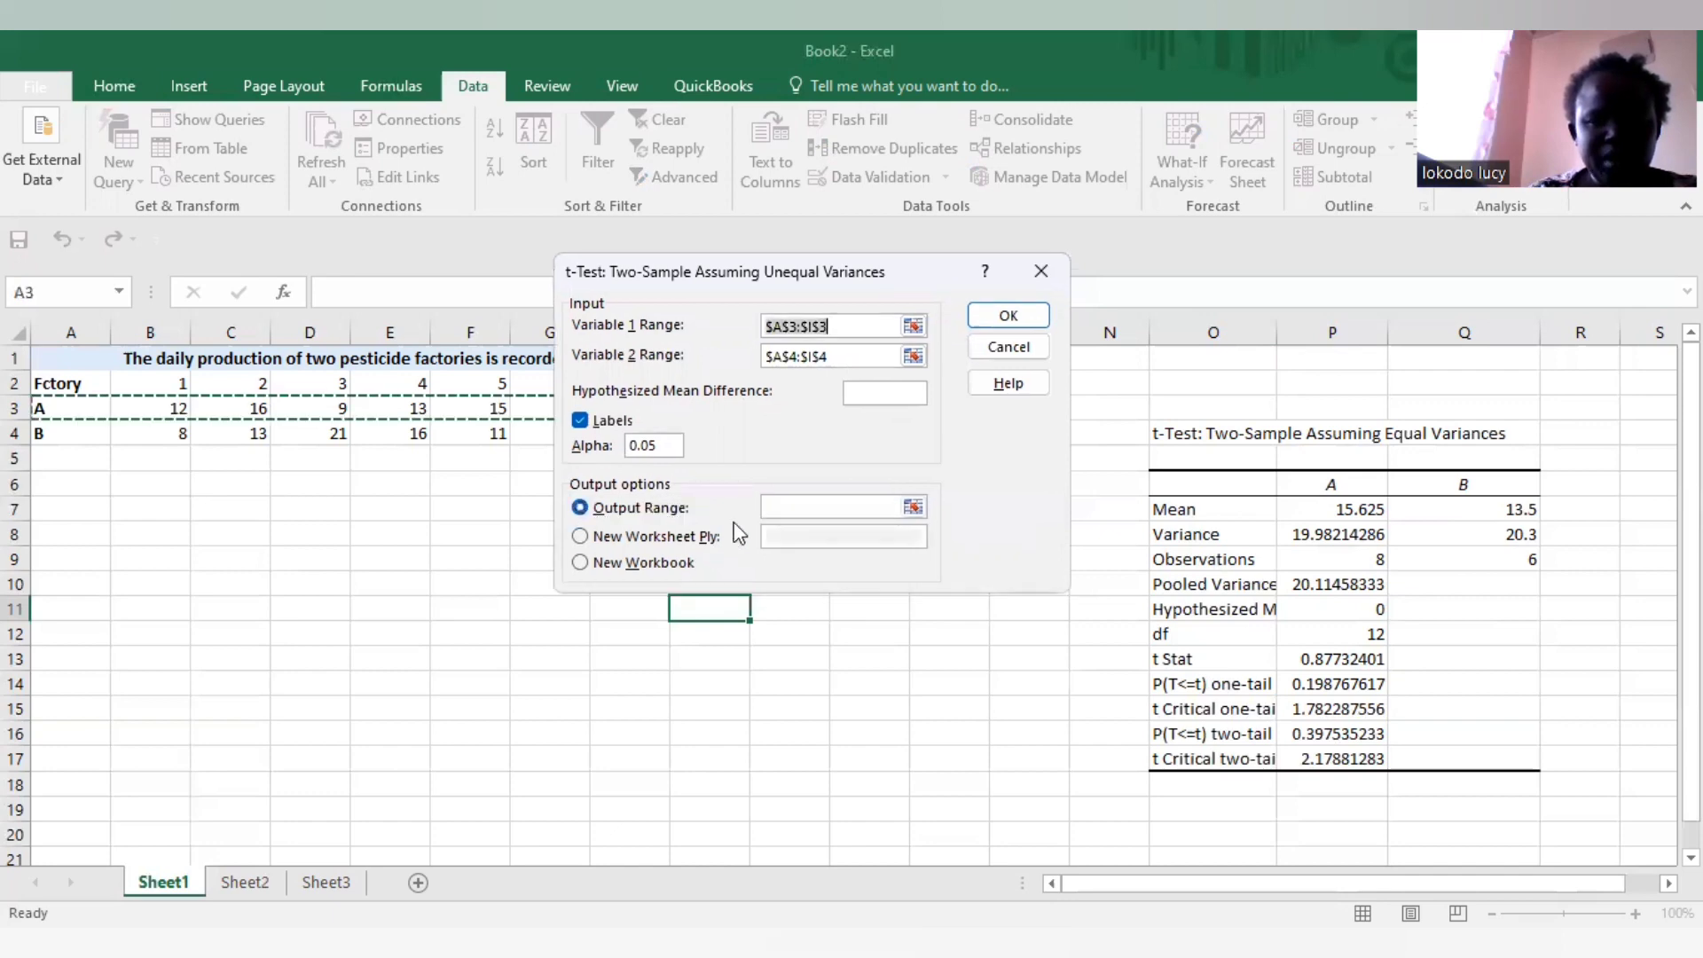
click(785, 508)
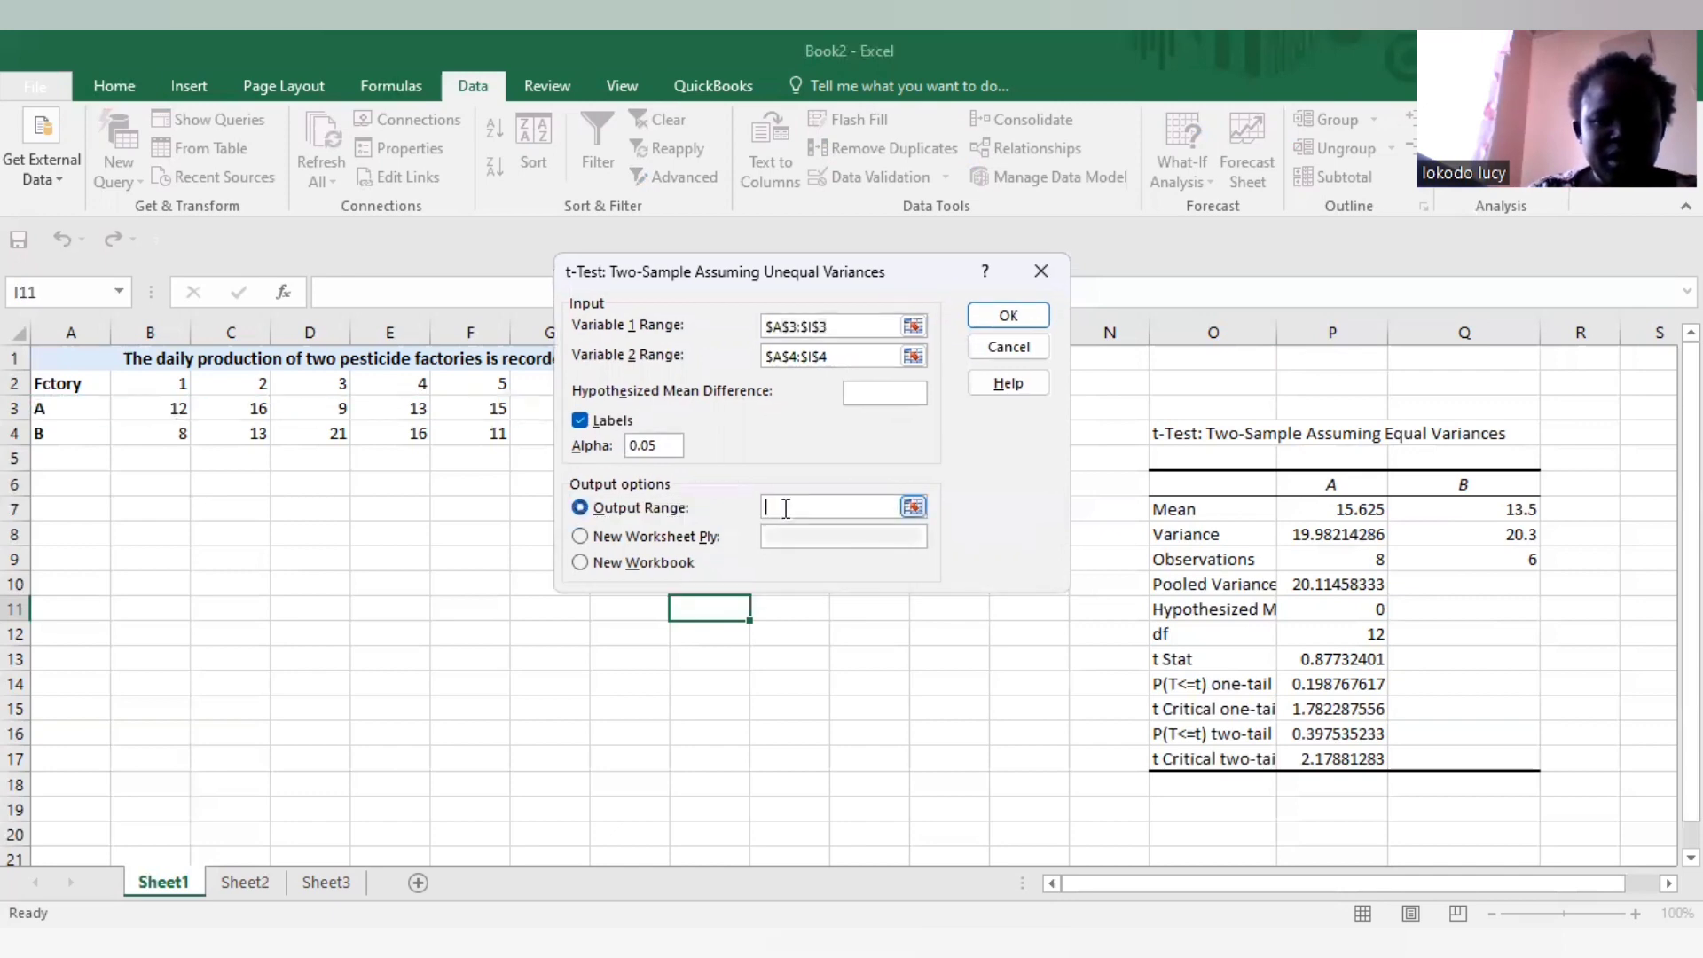
click(352, 530)
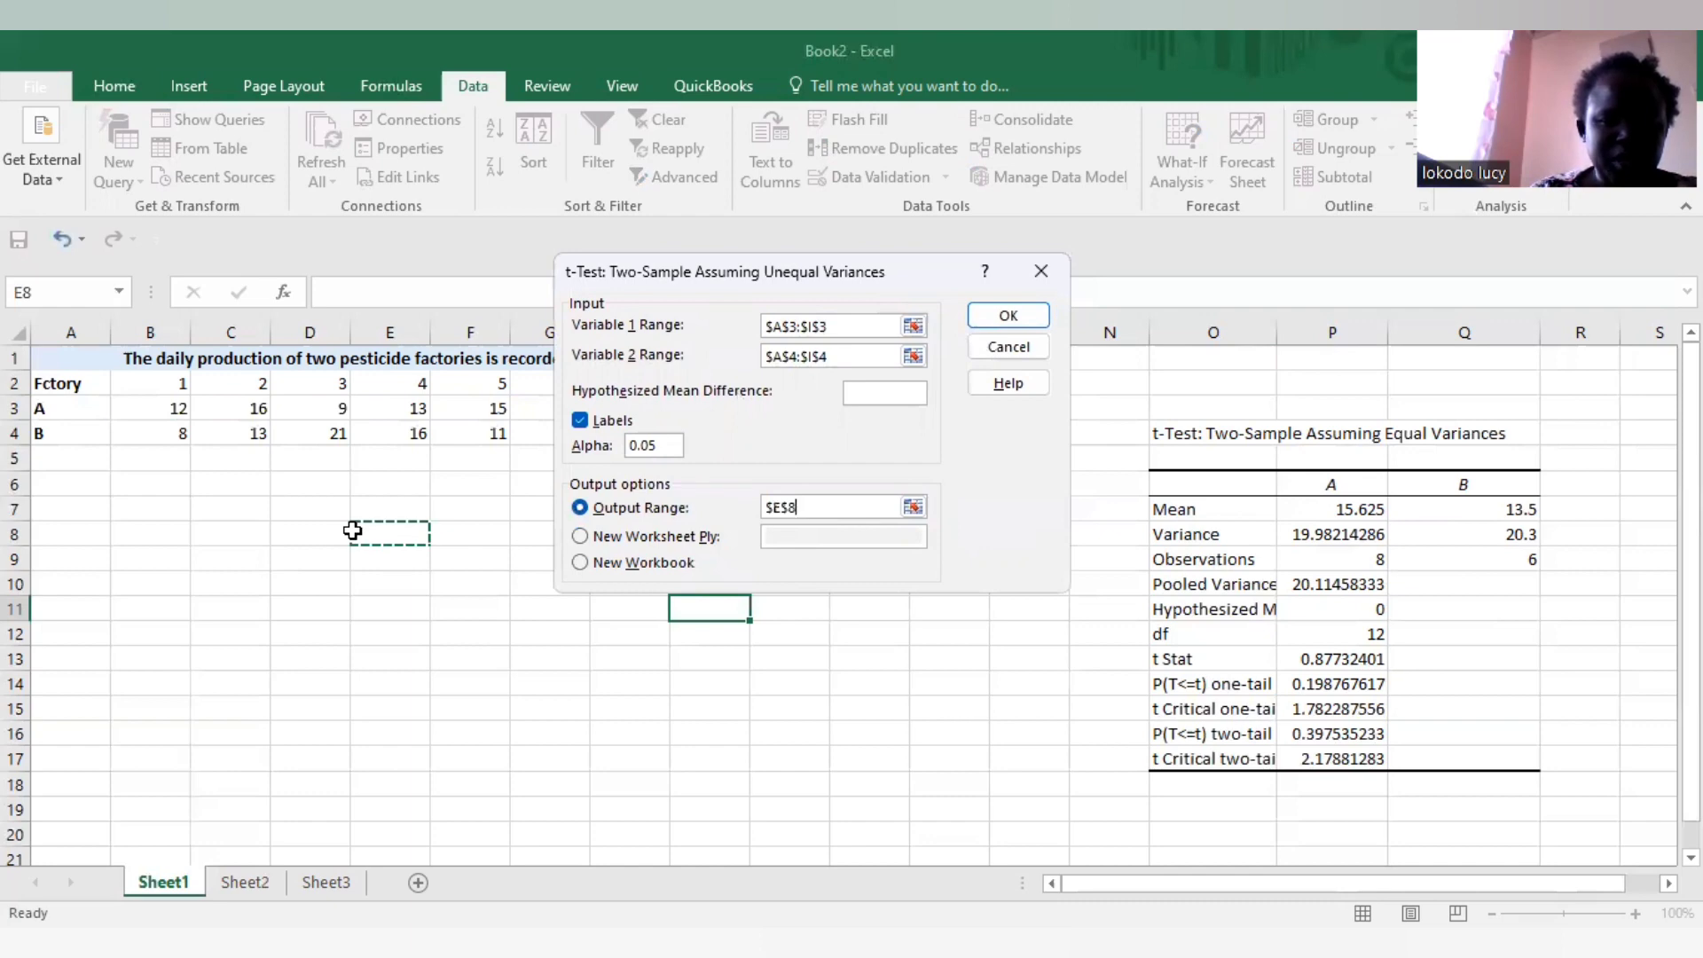
click(1005, 316)
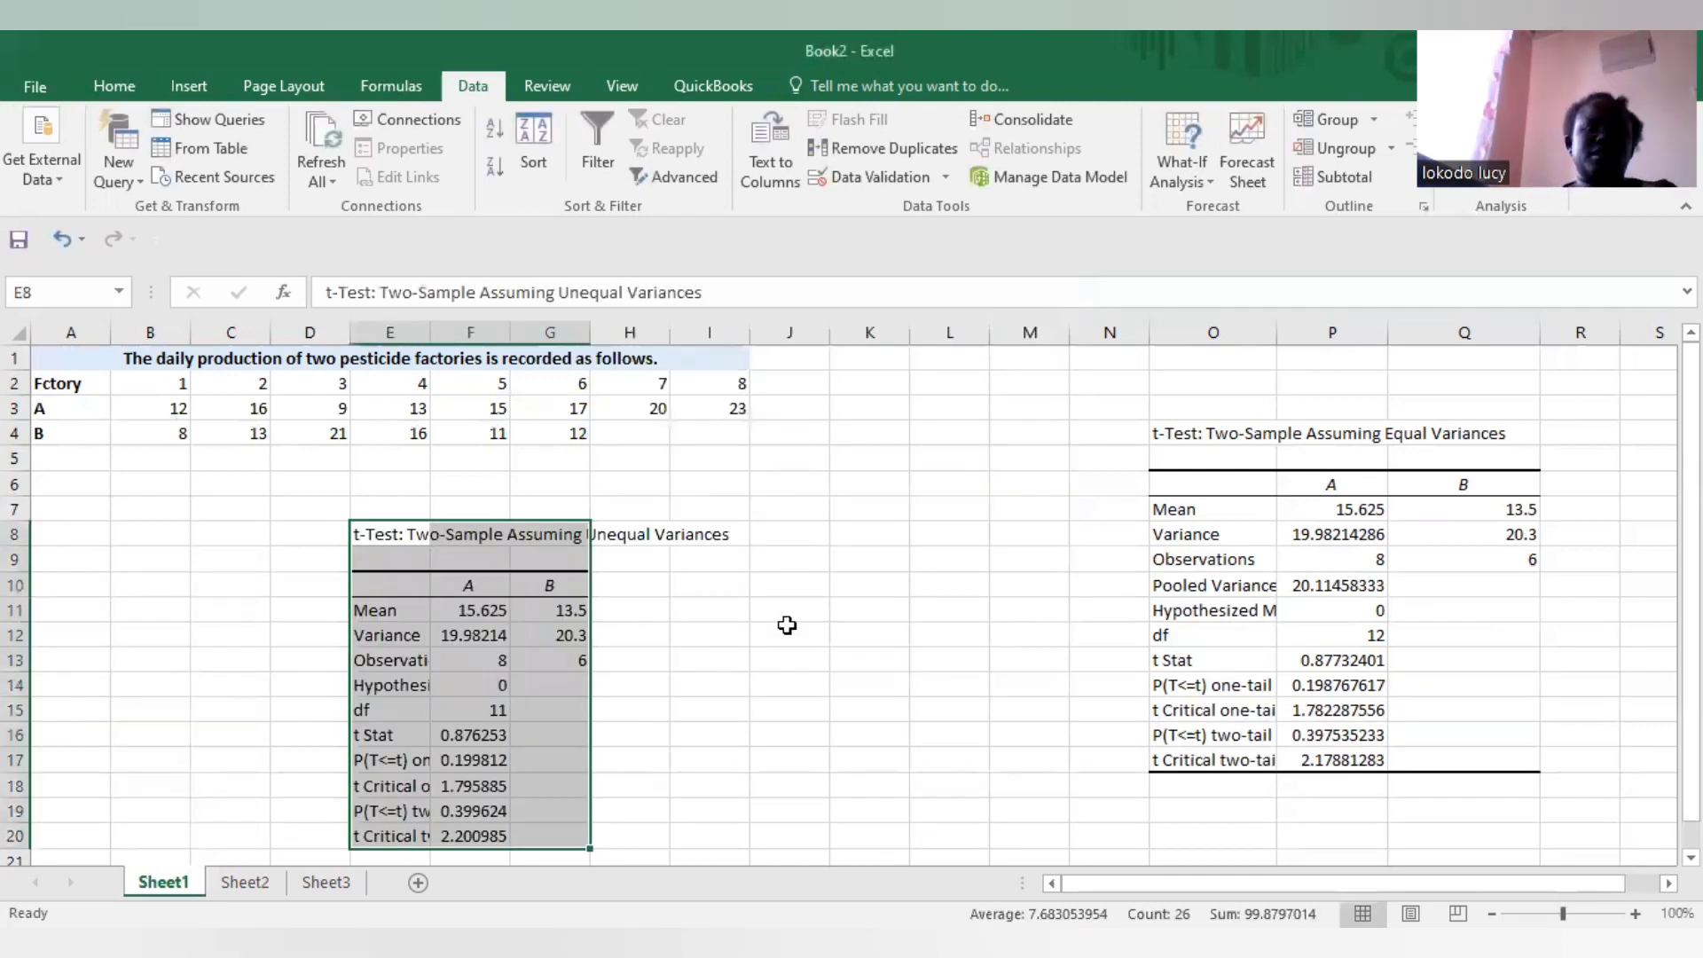
click(787, 631)
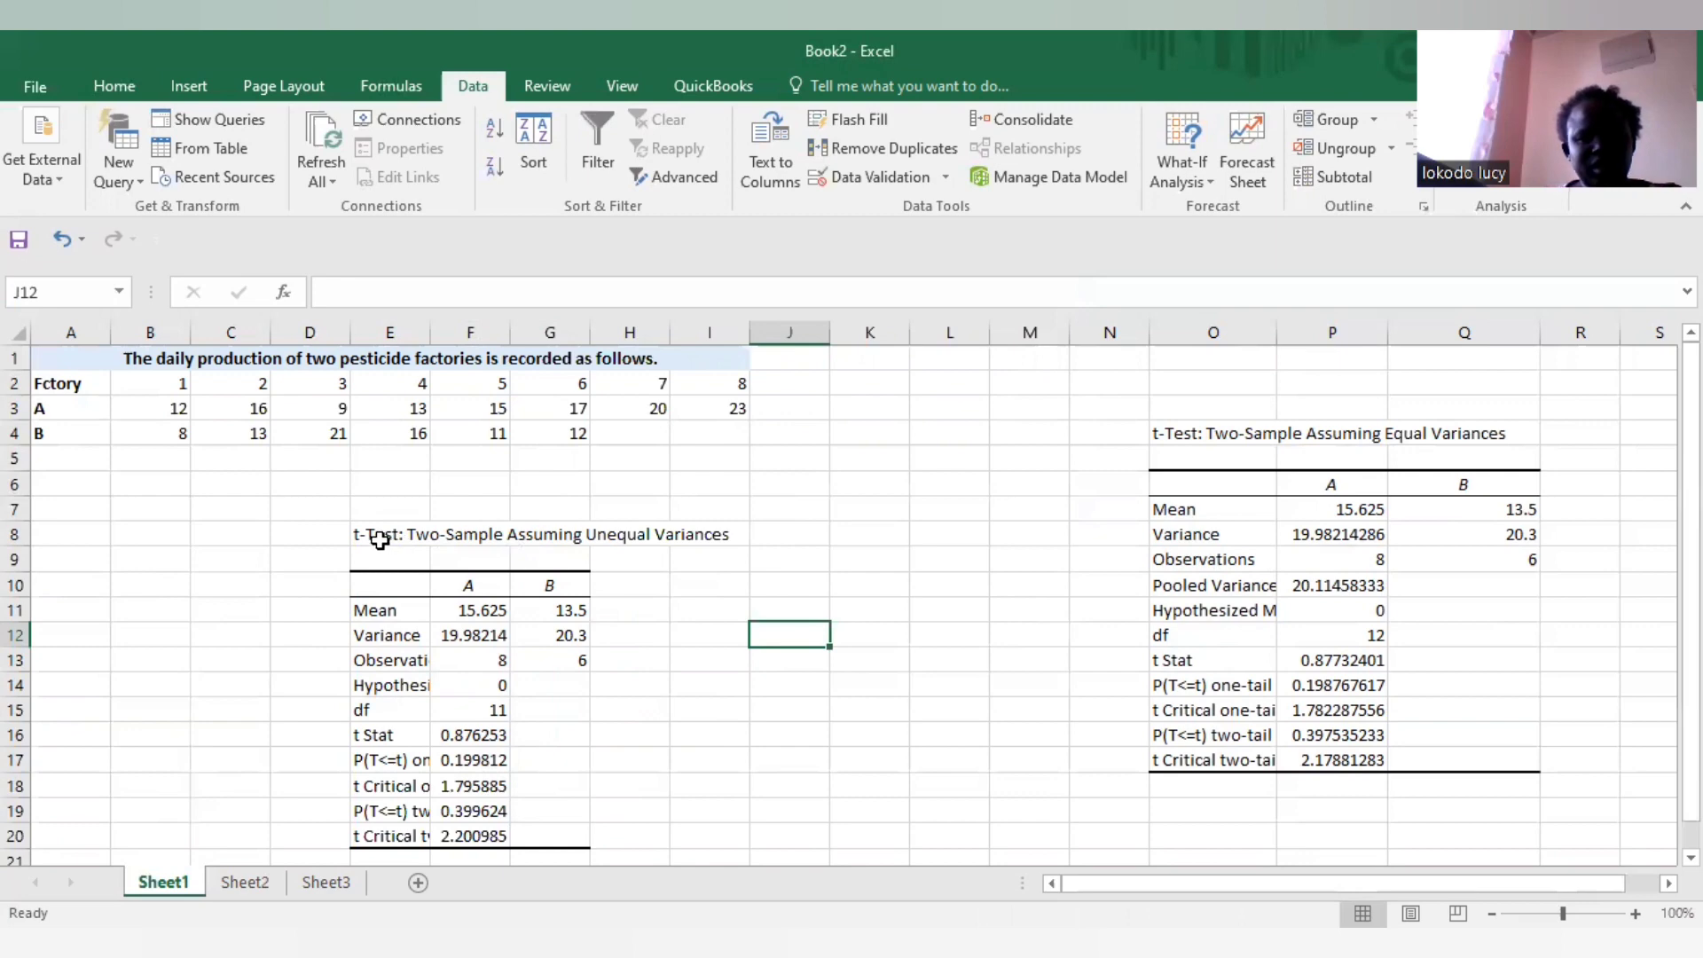
Highlight the unequal-variances t-test title across E8:I8 with a yellow fill.
drag(371, 540, 676, 541)
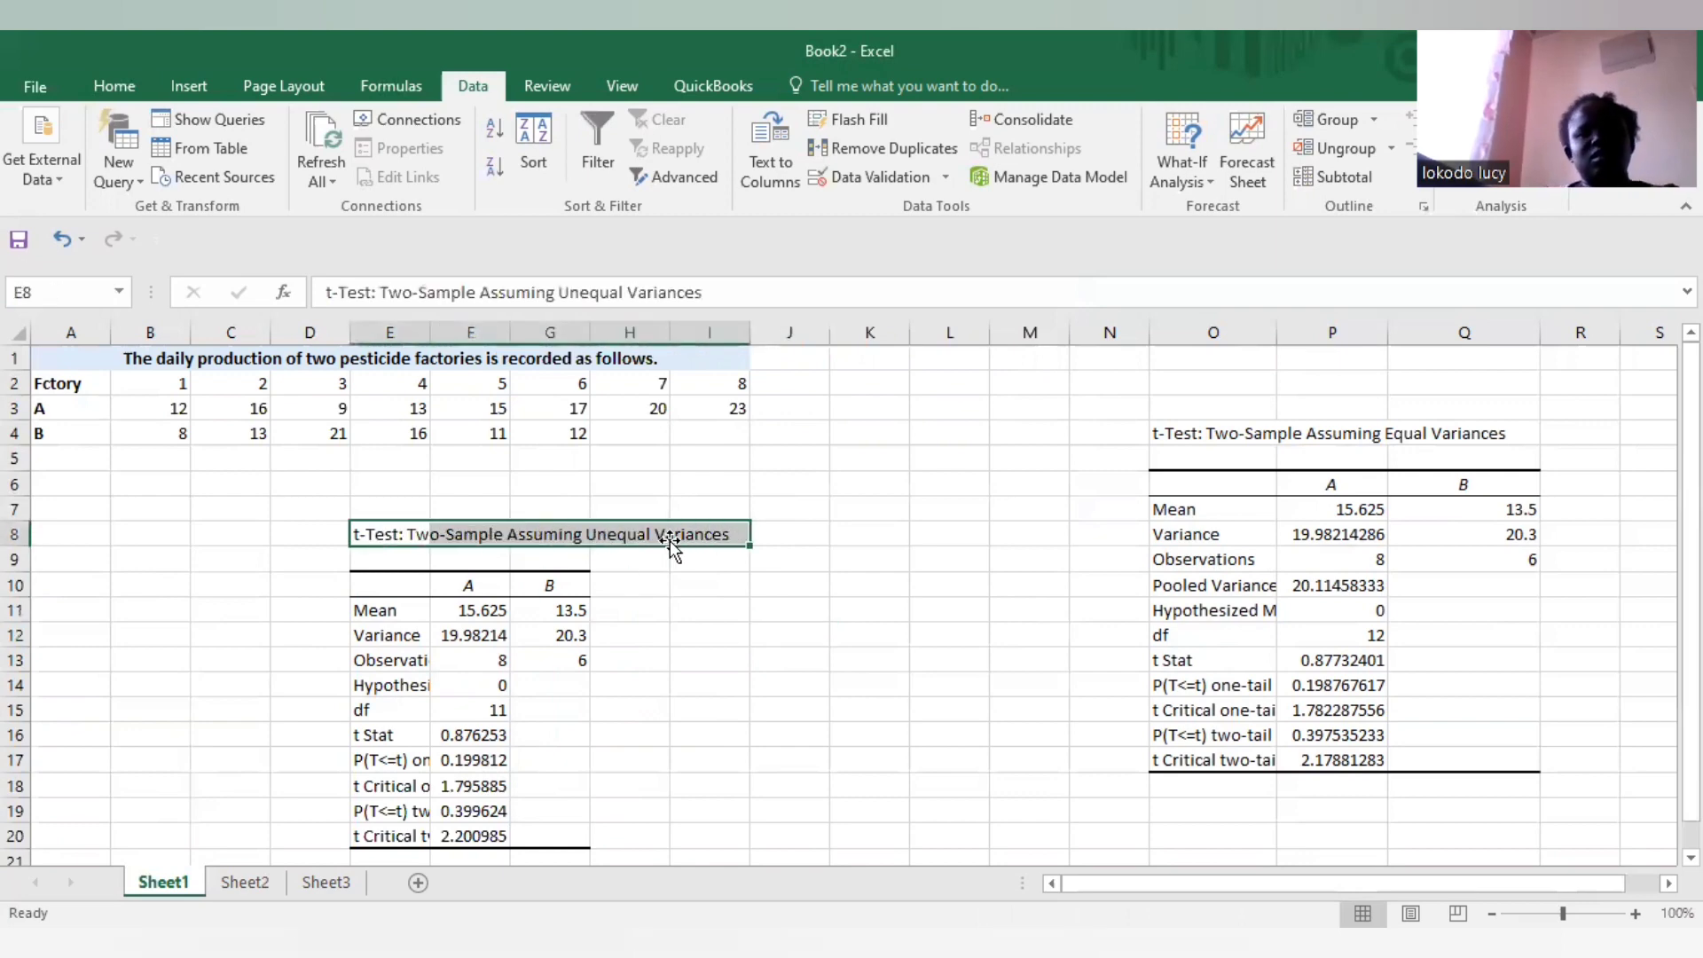
click(114, 86)
click(380, 166)
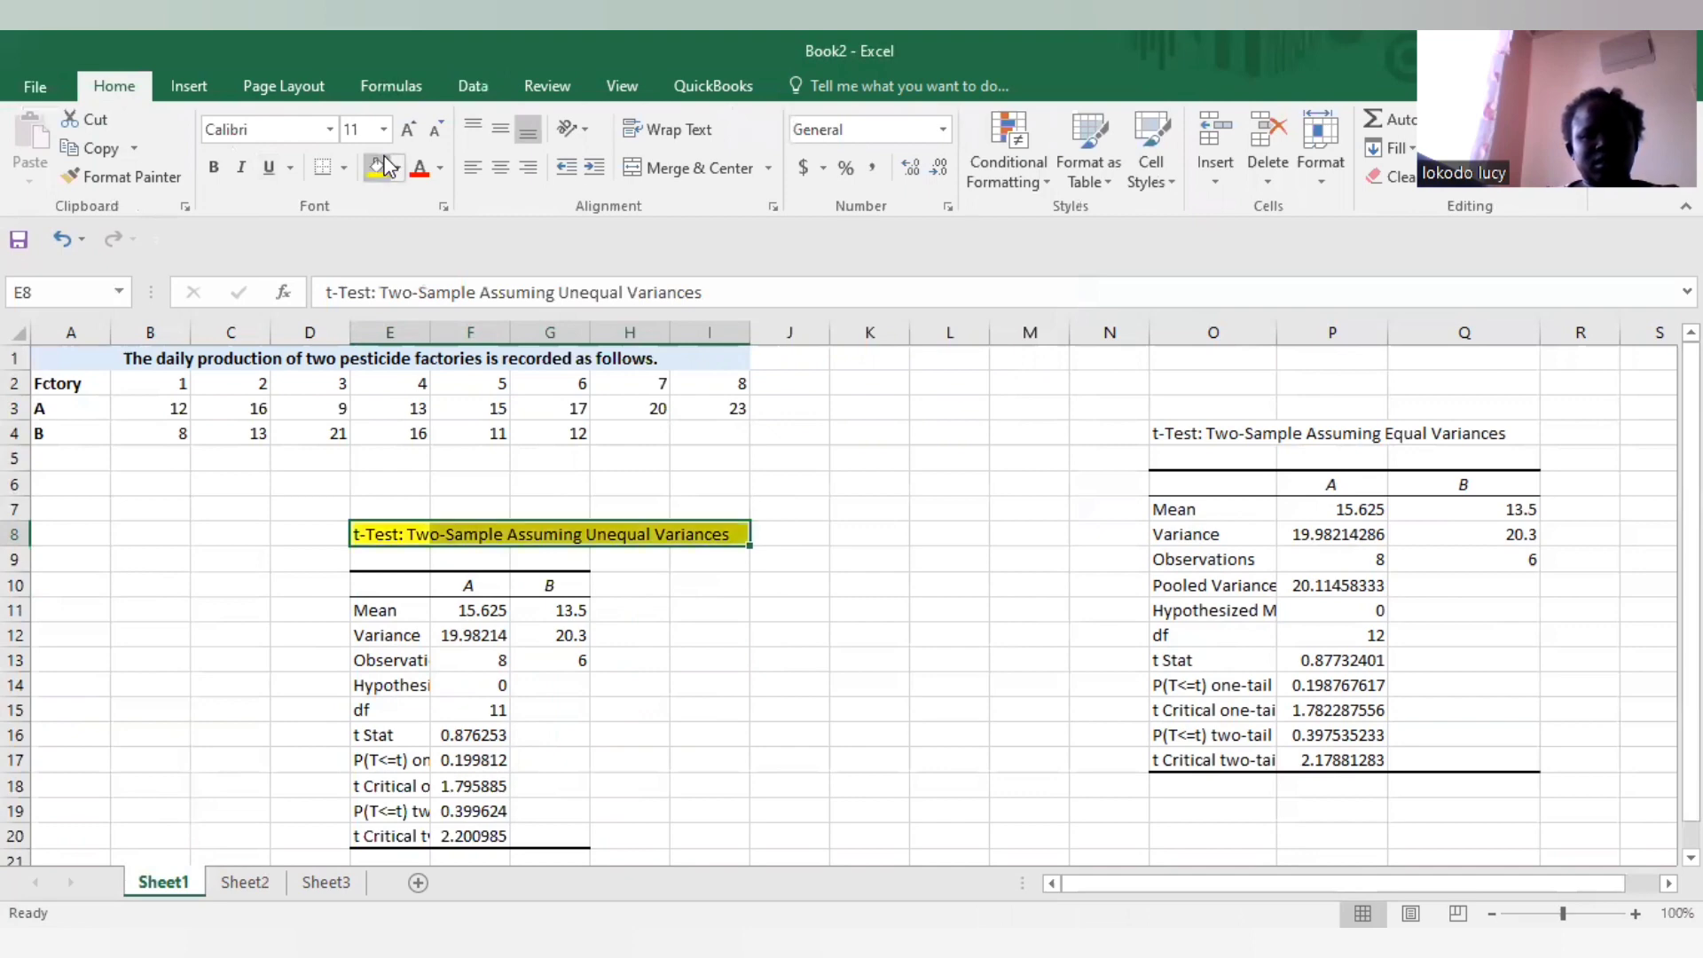
click(832, 426)
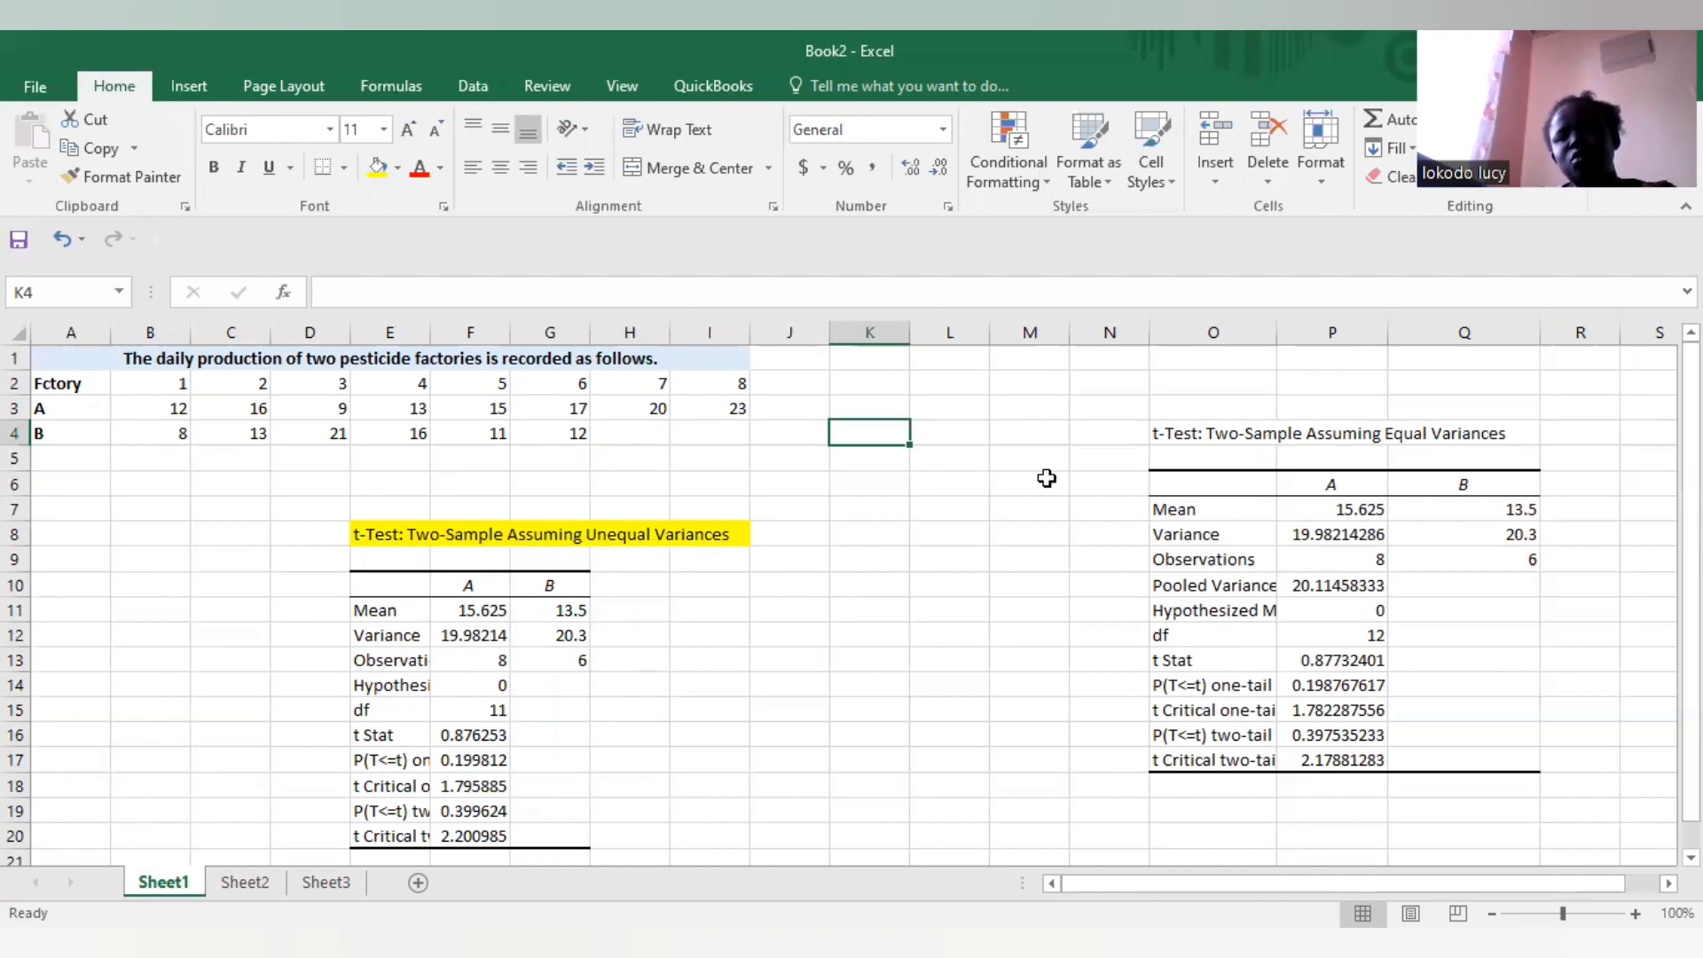
Colour only the "ample Assuming Equal Variances" part of the title text in cell O4 red.
click(1233, 433)
double_click(1239, 433)
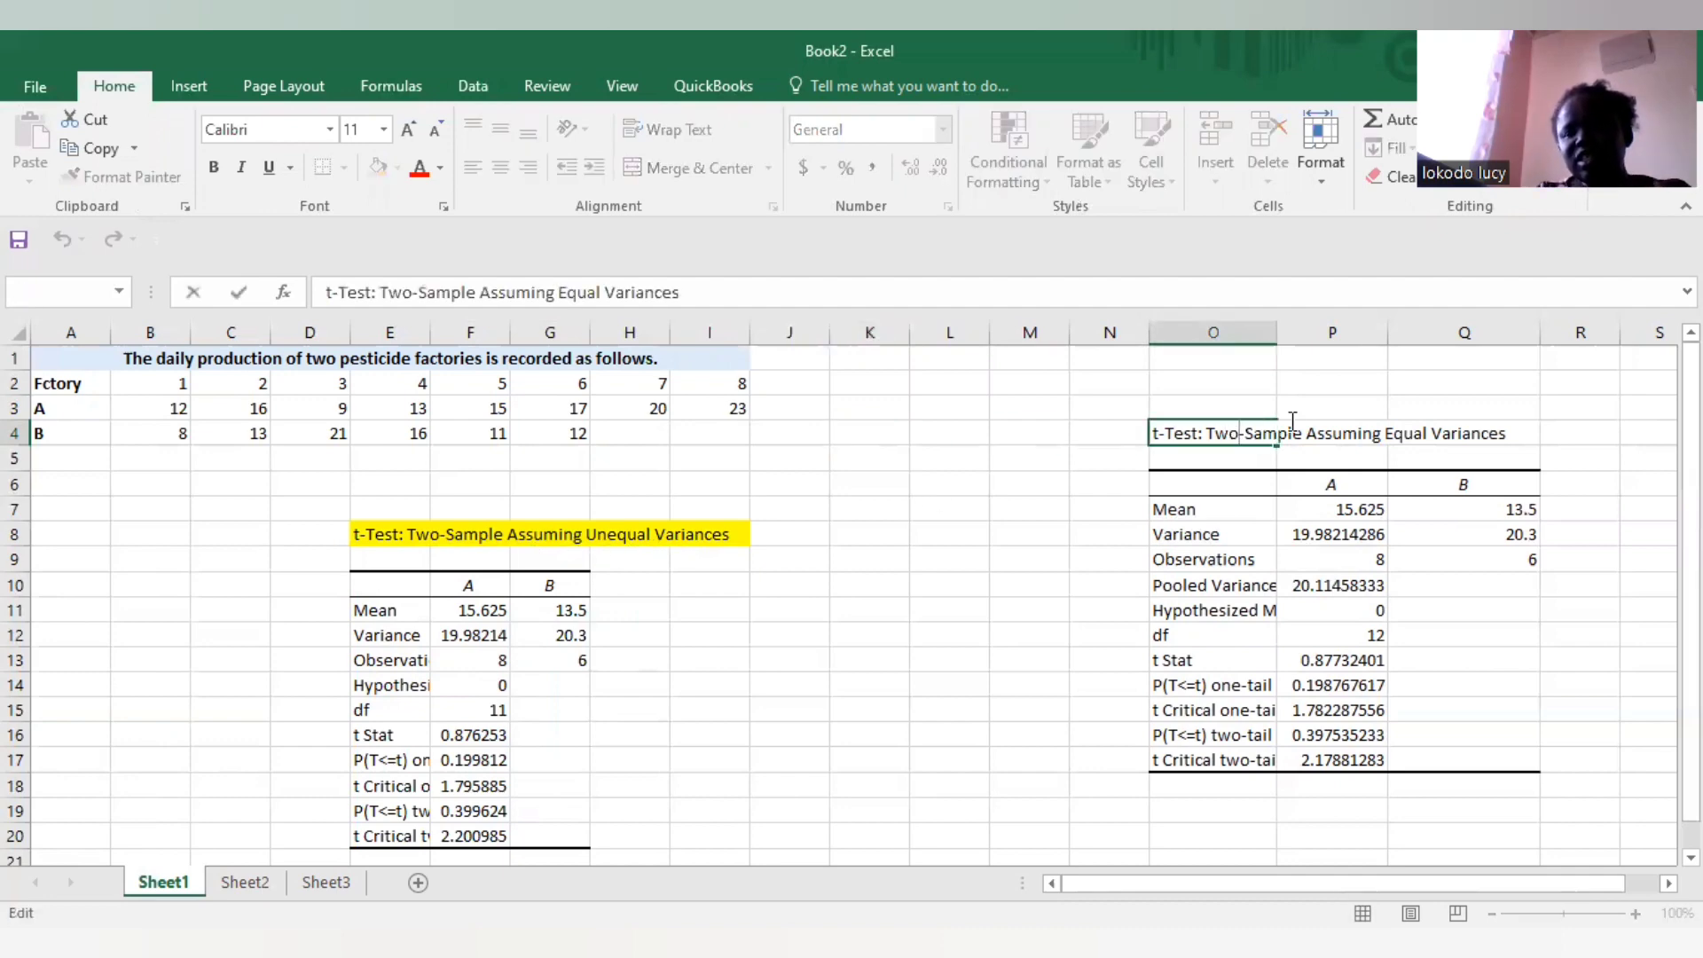
drag(1253, 433, 1515, 433)
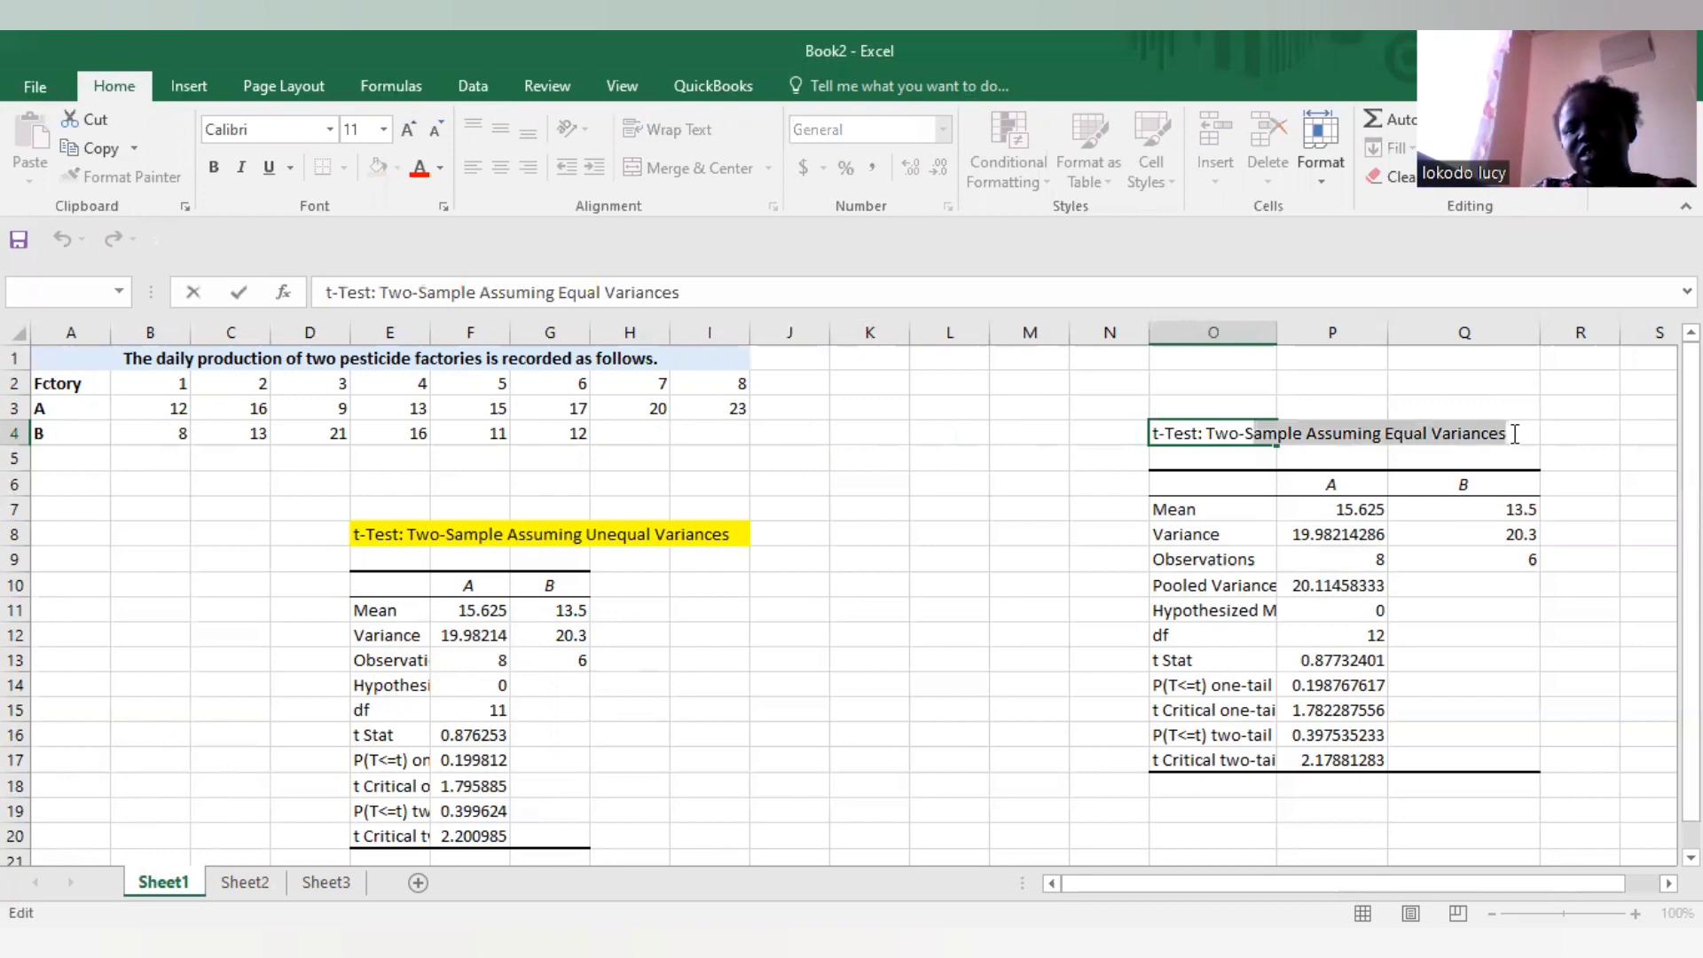
click(417, 169)
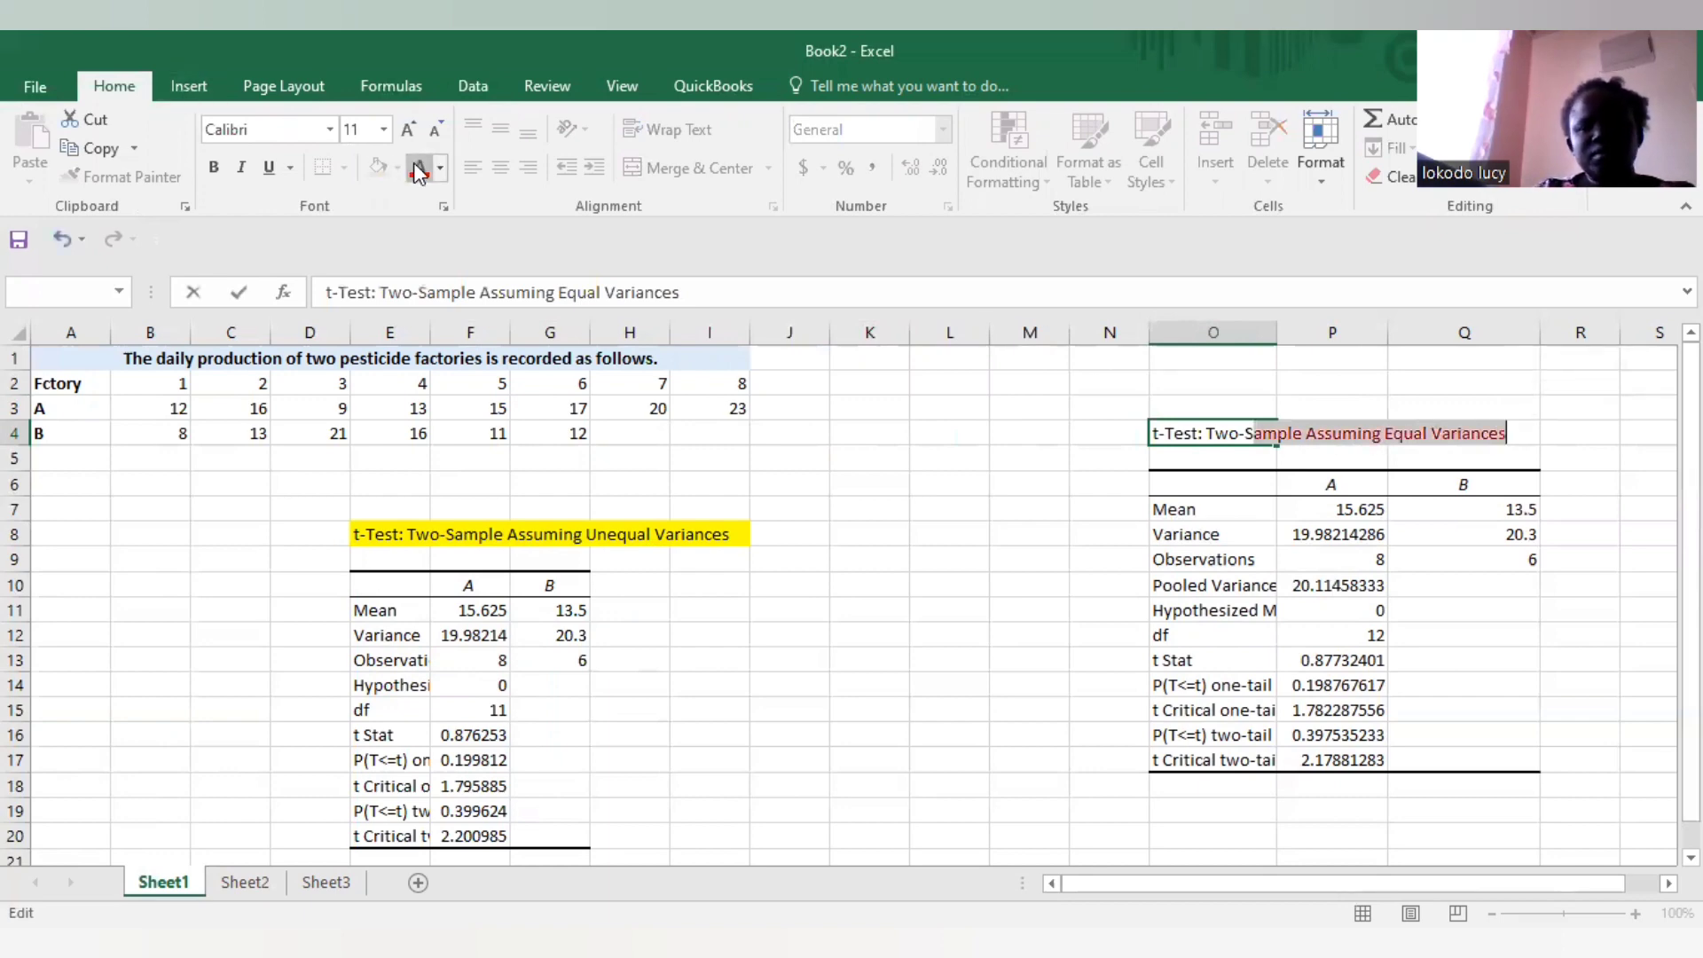
click(657, 466)
Format the equal-variances t-test title across O4:Q4 with a red font and a yellow fill.
click(1150, 432)
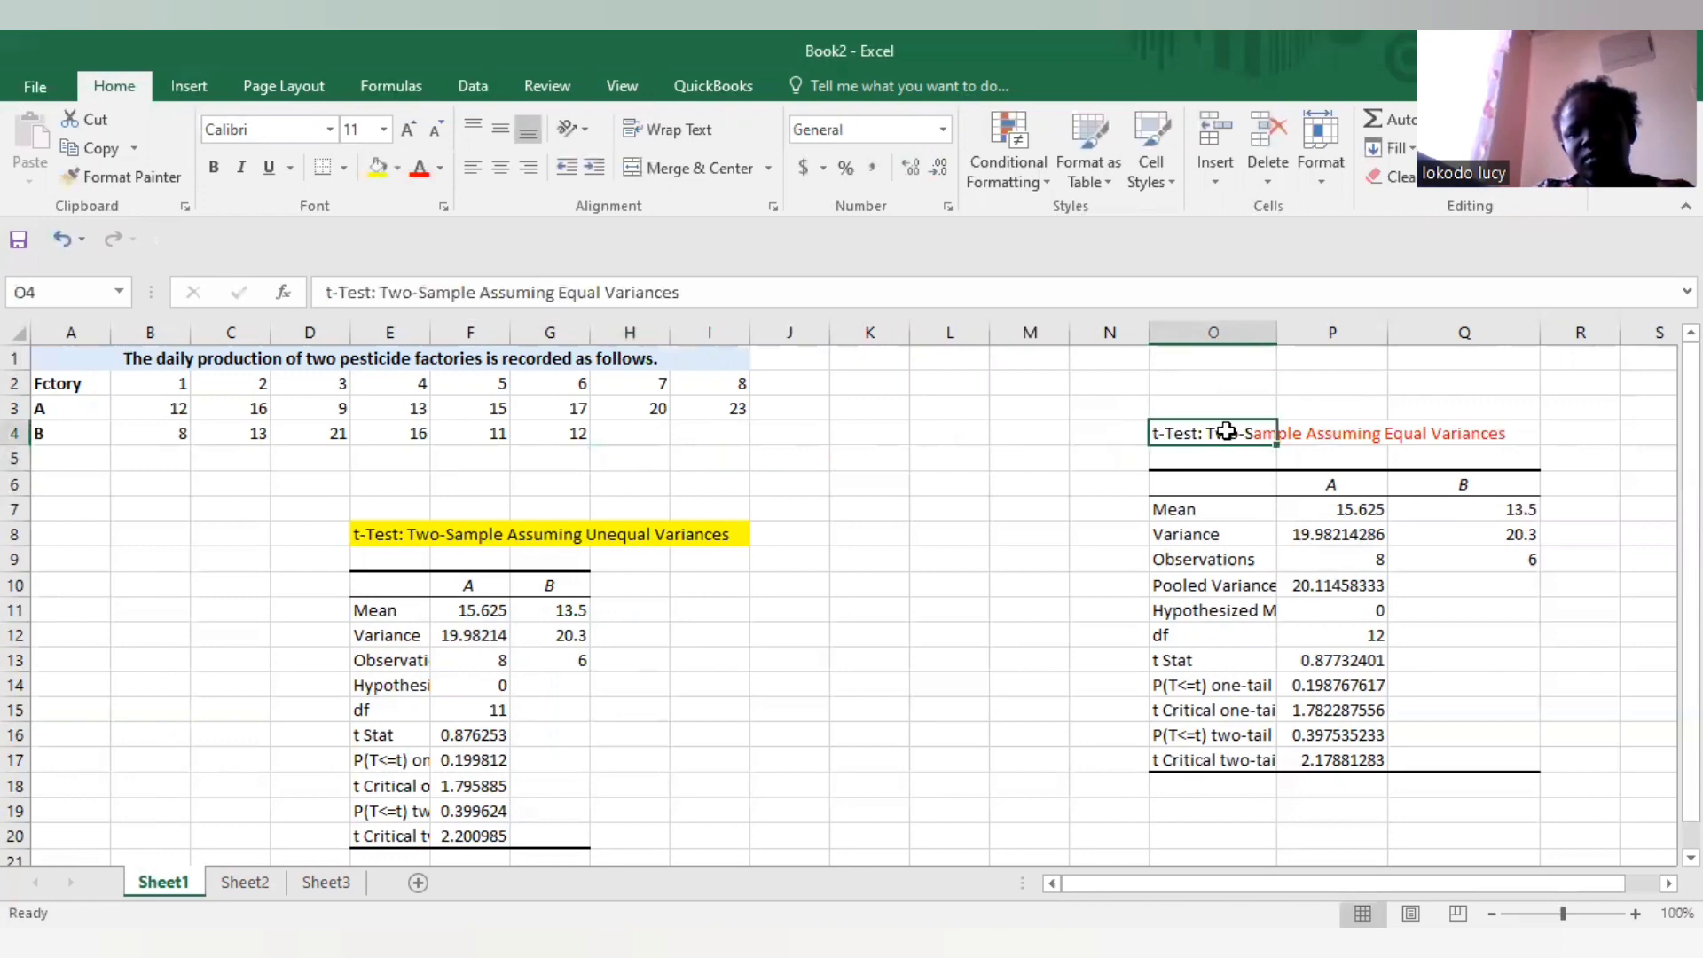
drag(1227, 432, 1437, 436)
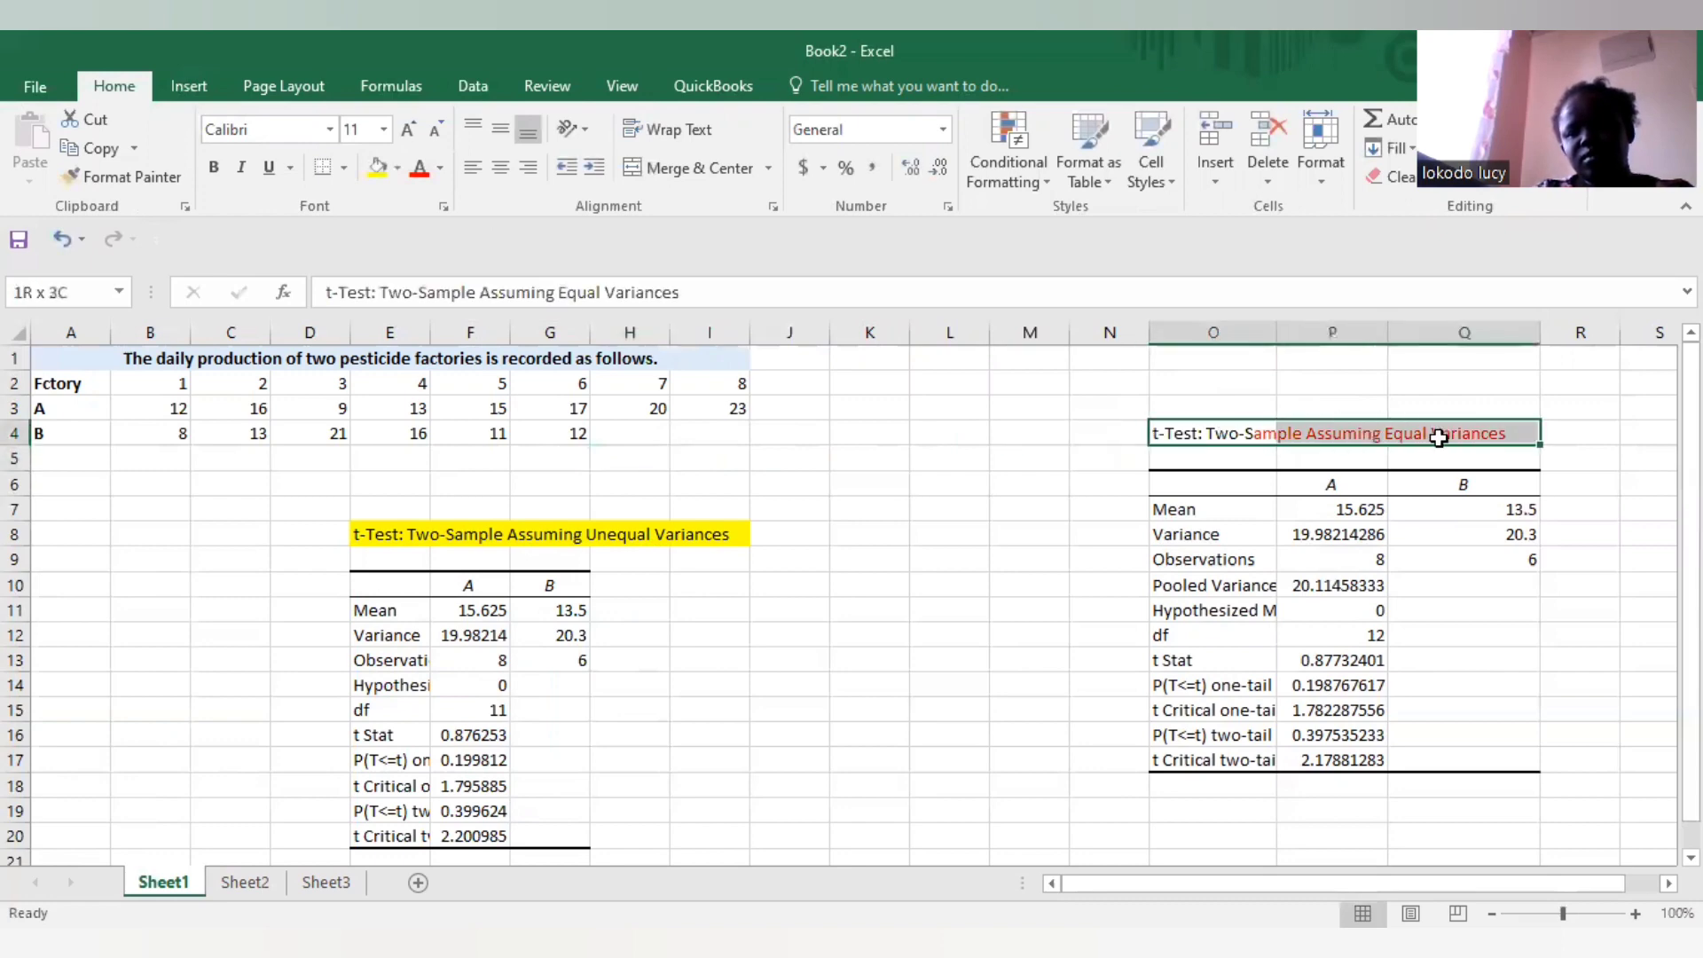
click(419, 168)
click(388, 165)
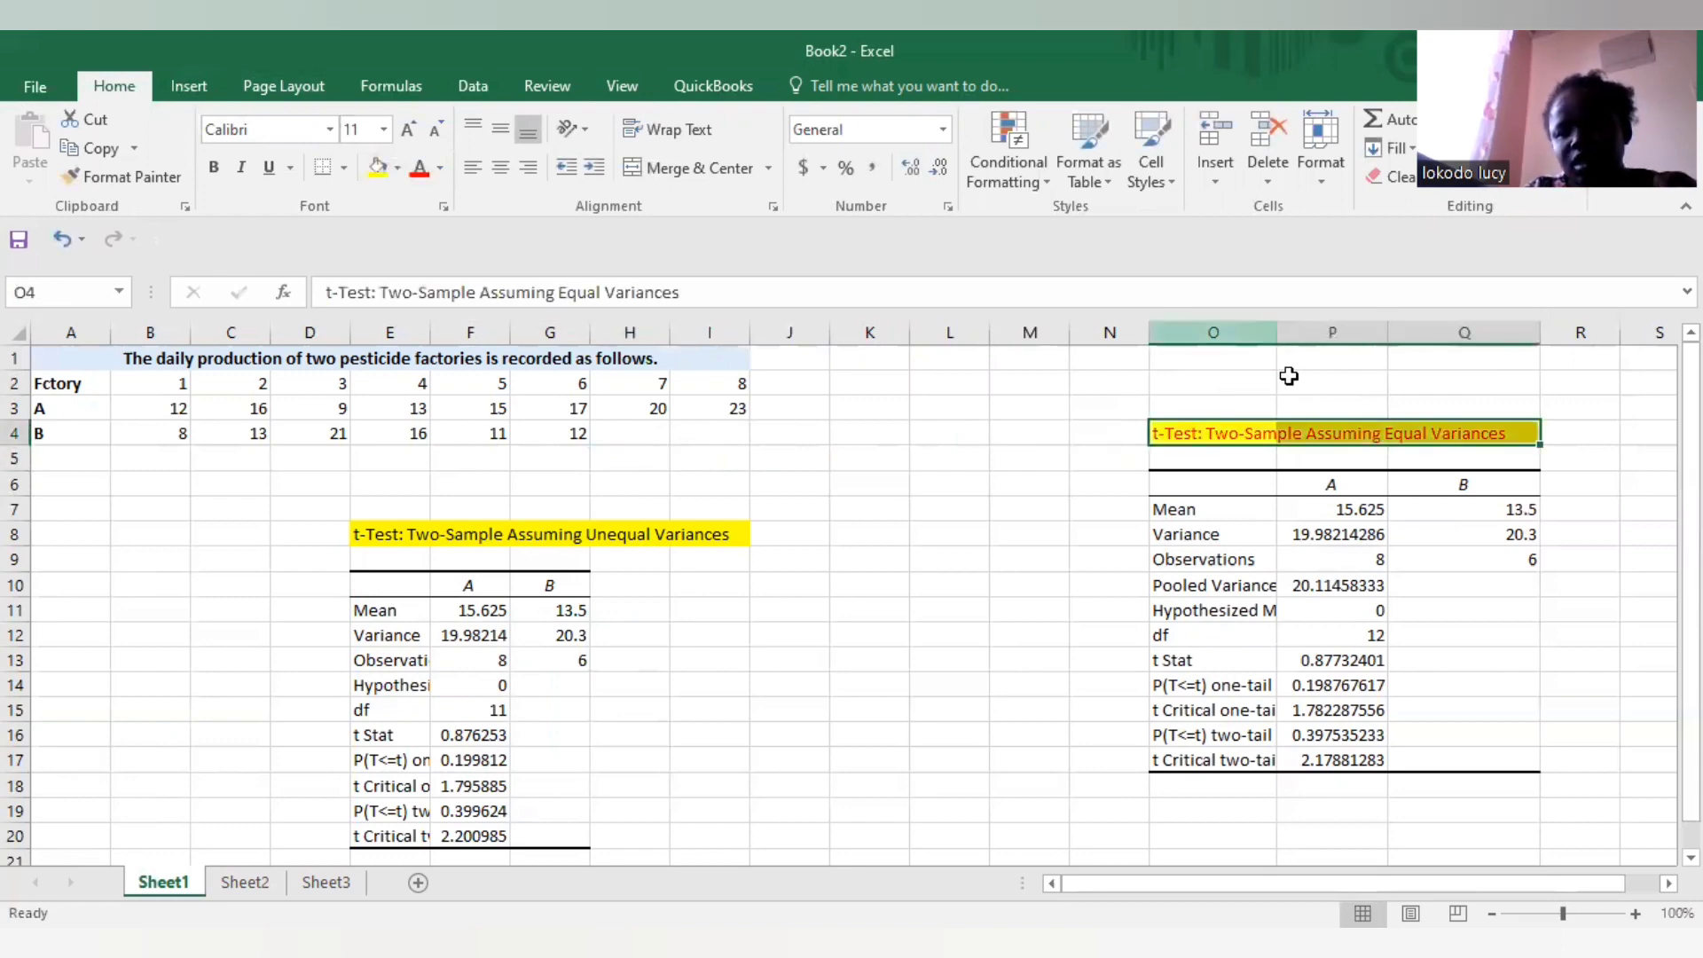
click(1439, 434)
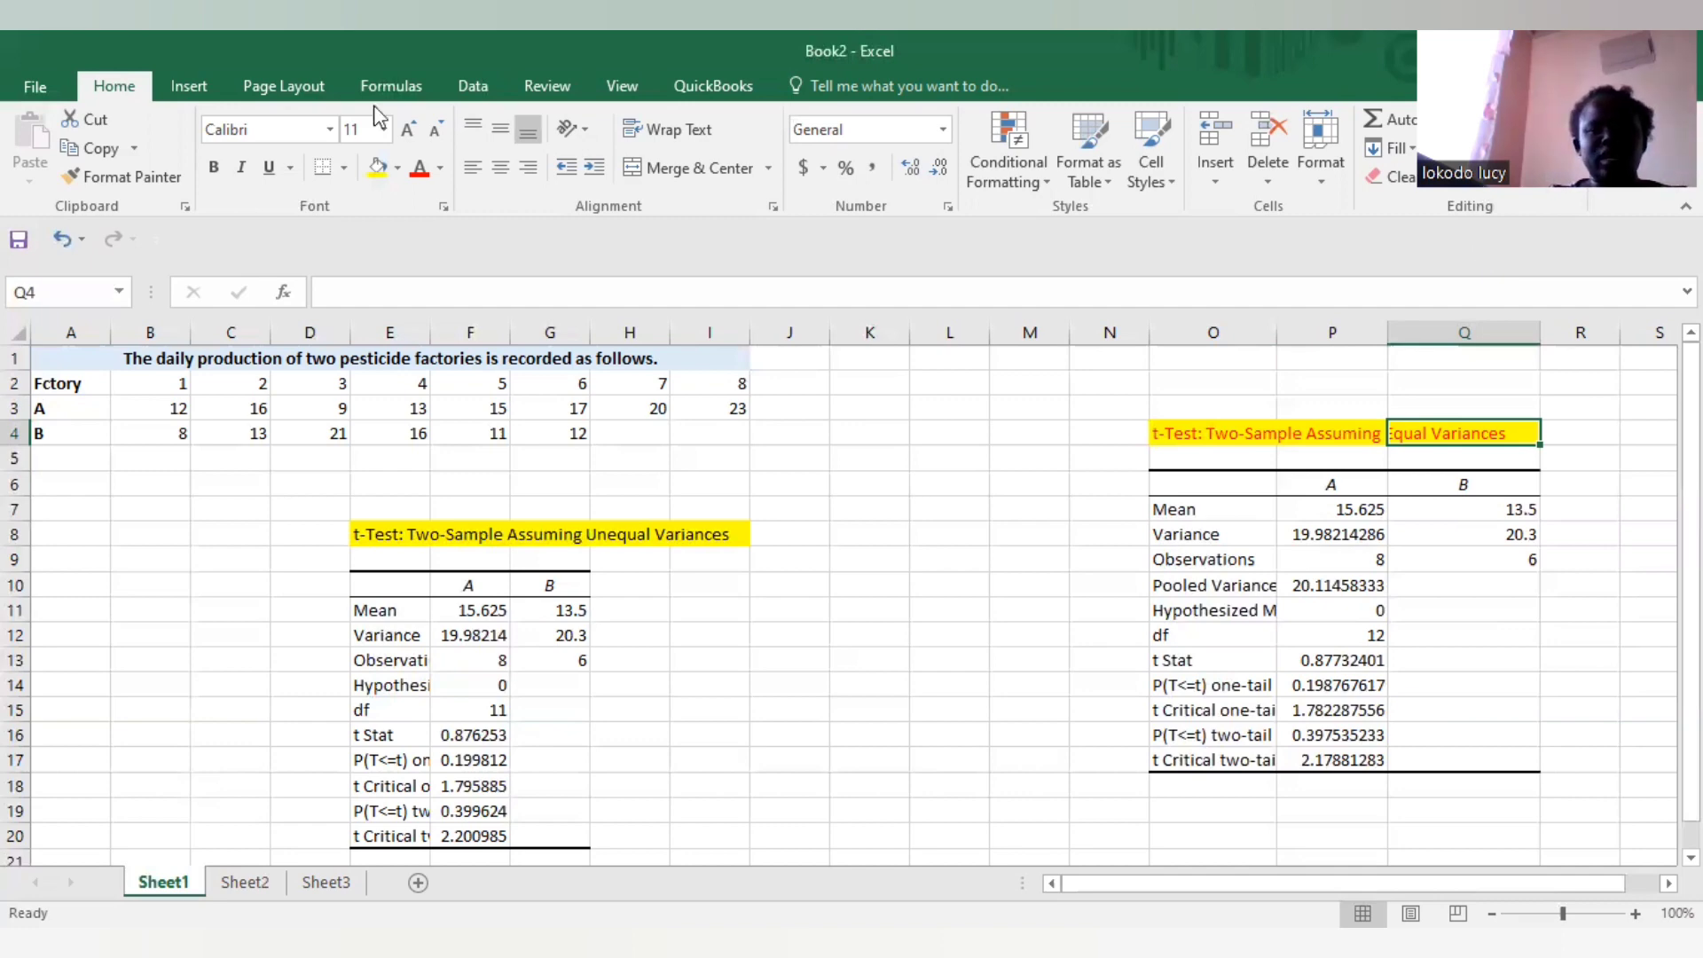
click(815, 477)
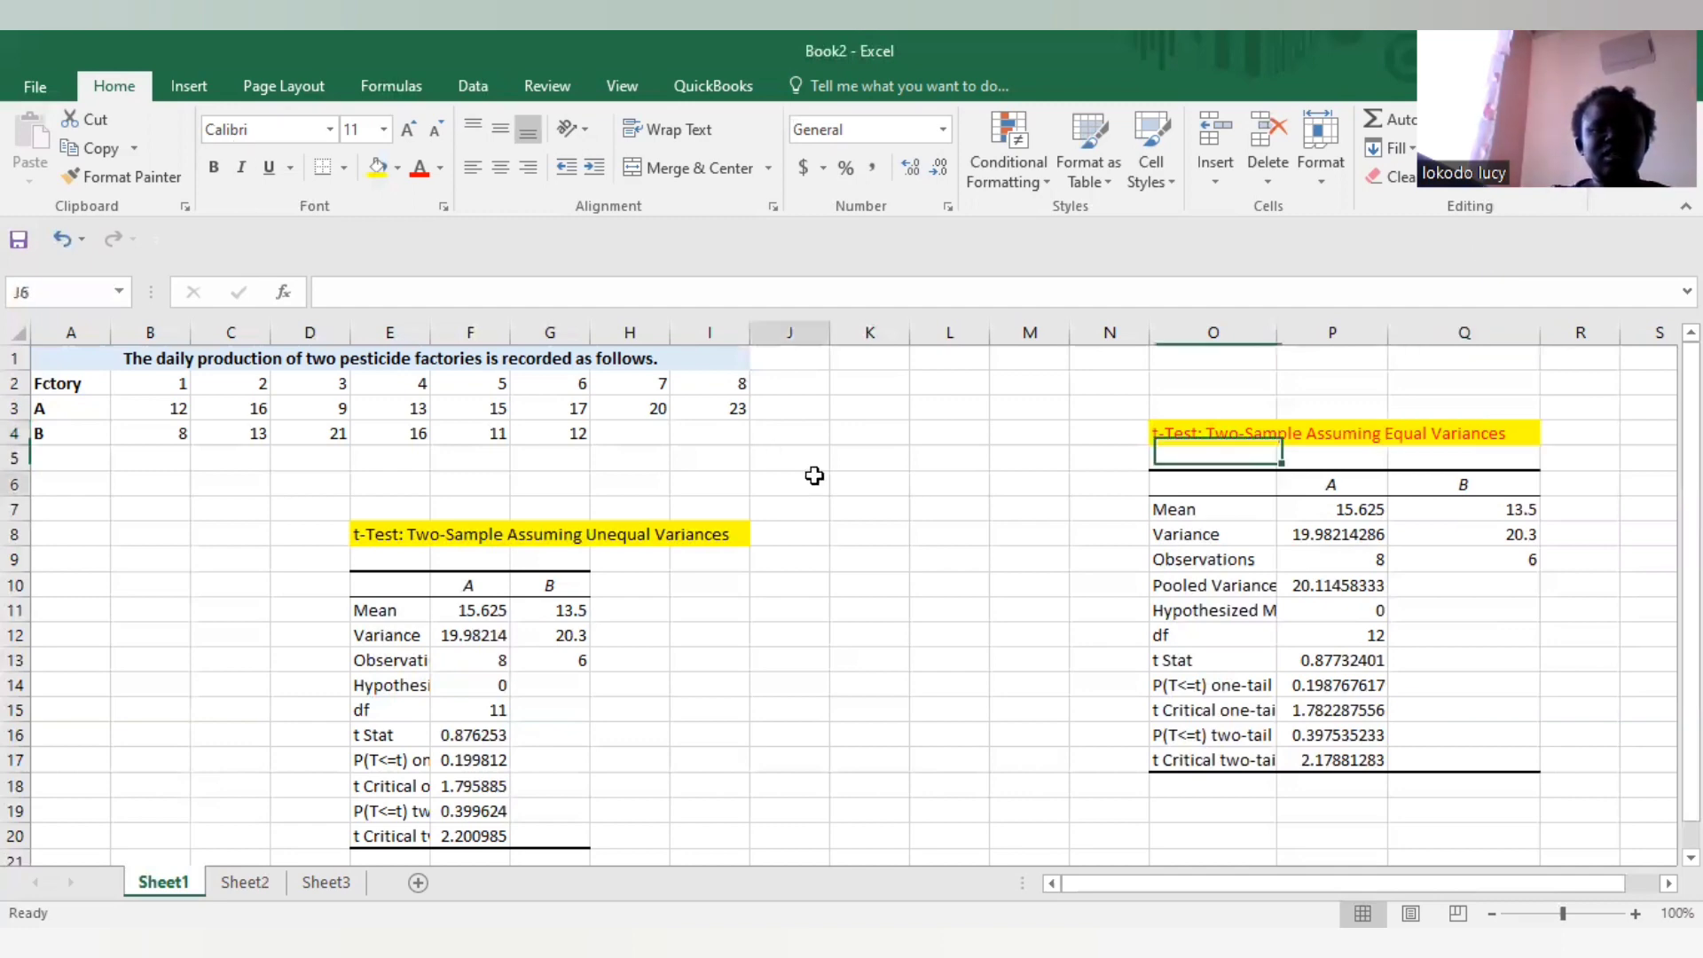
Open the Data Analysis tools and look through the whole list of available analyses, from Anova to z-Test.
click(470, 86)
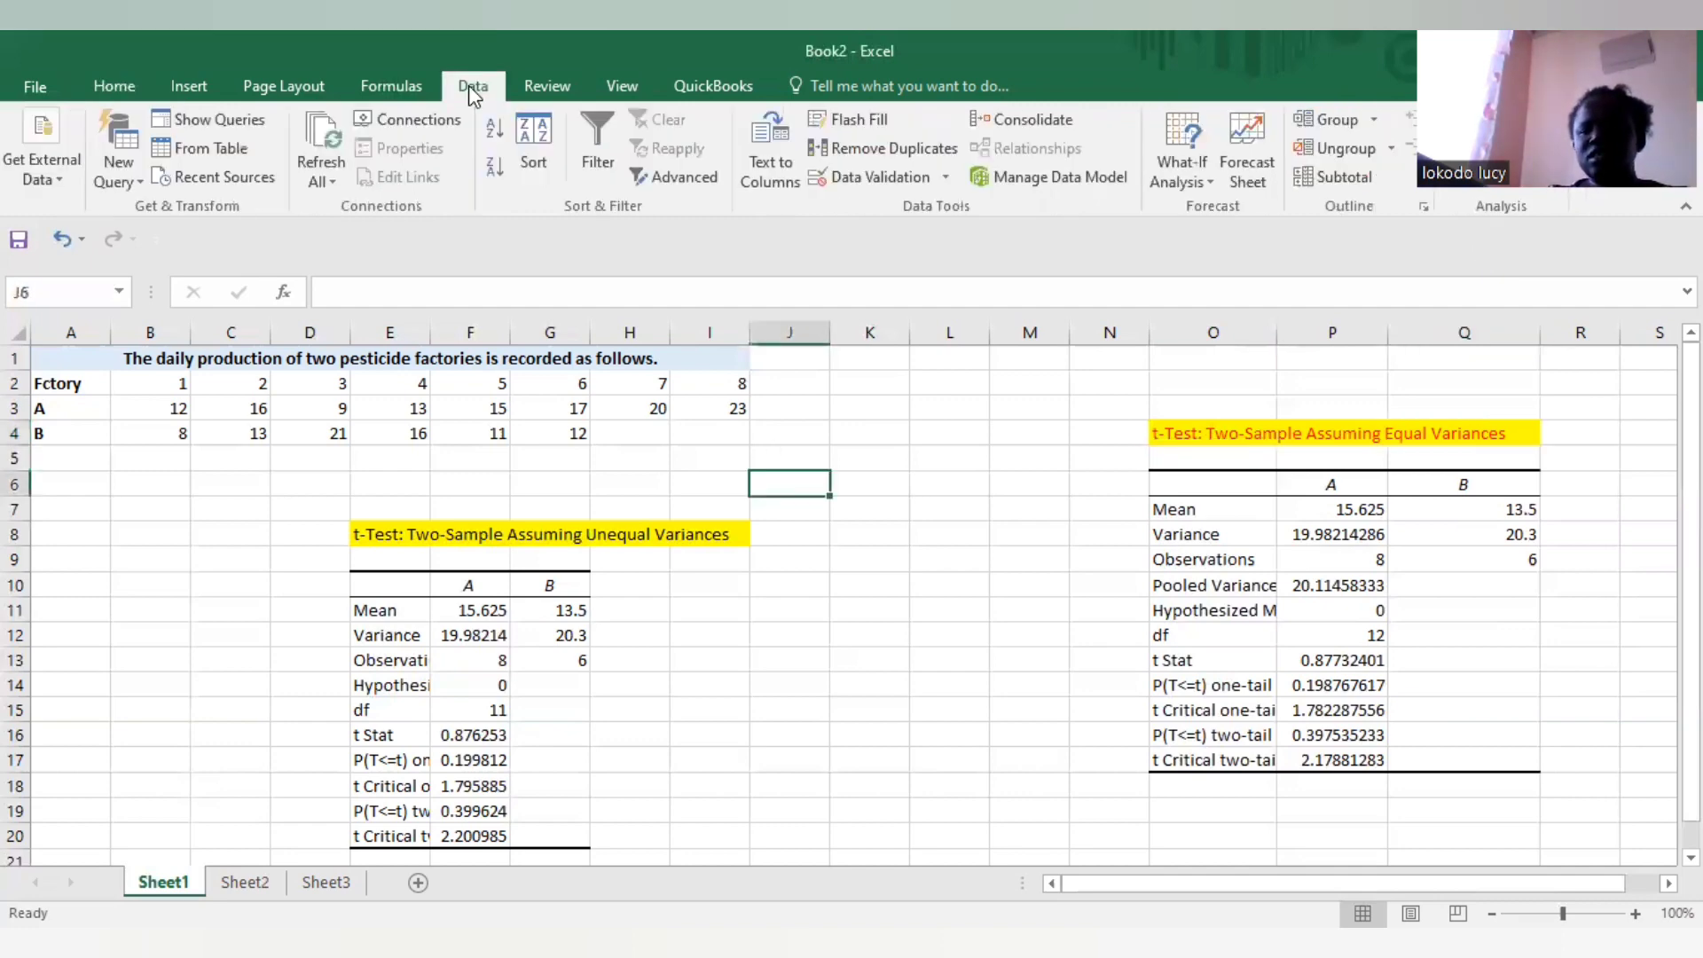
click(1501, 120)
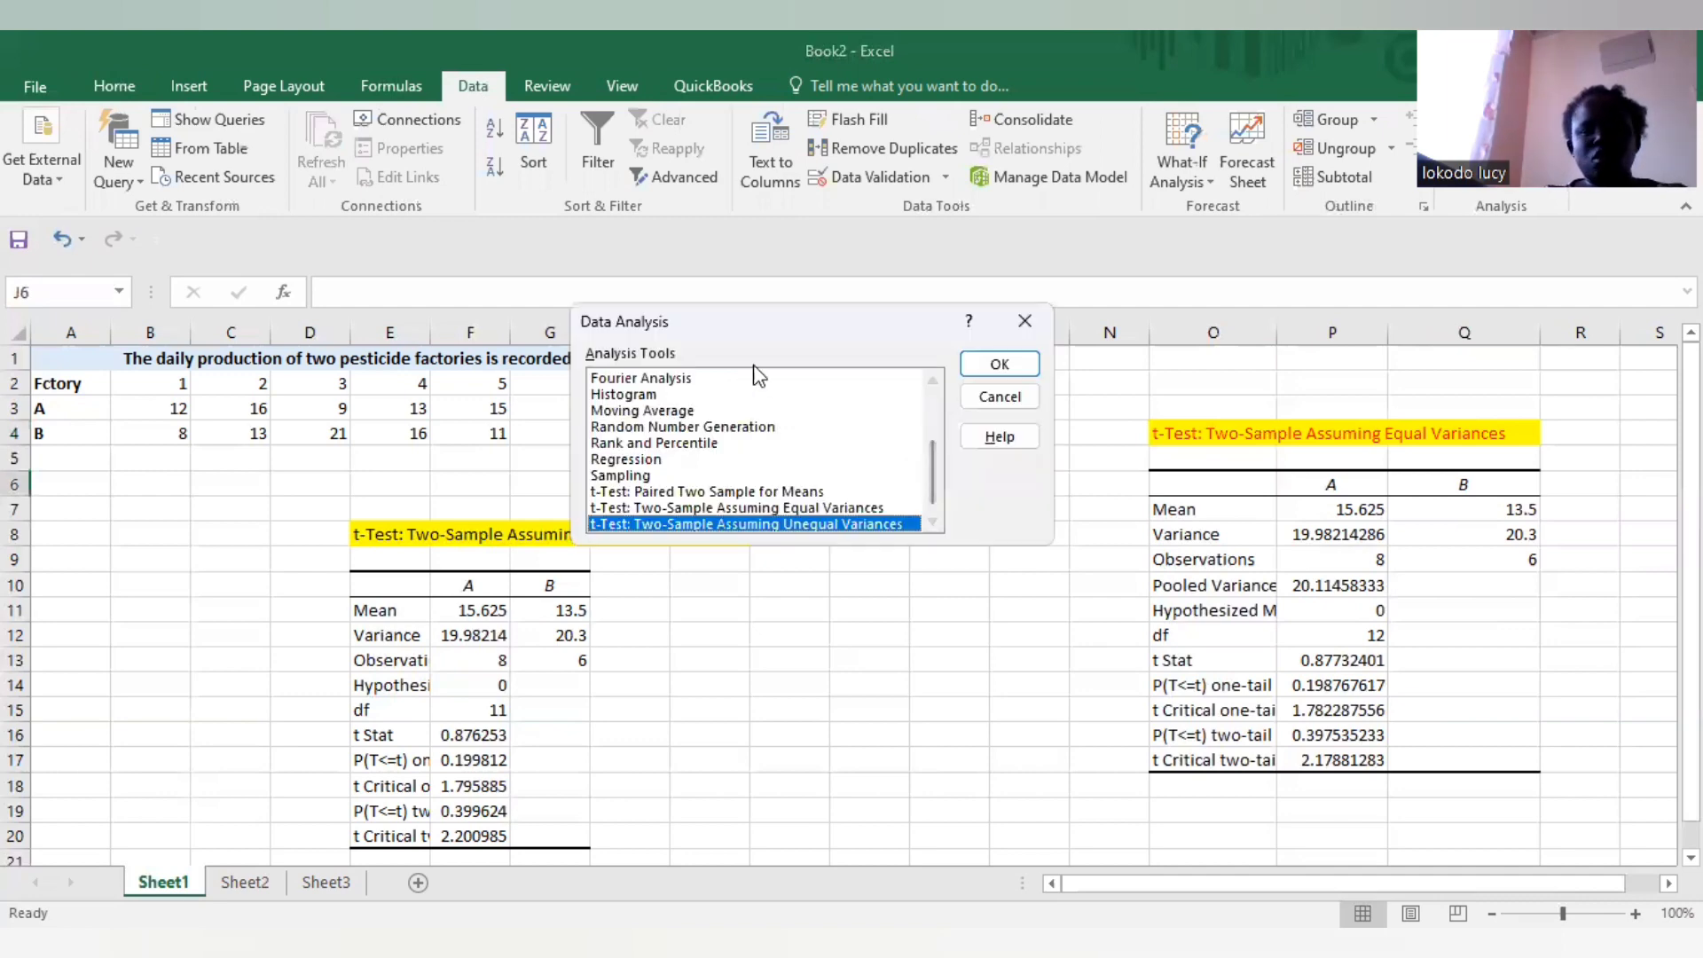
drag(933, 461, 929, 405)
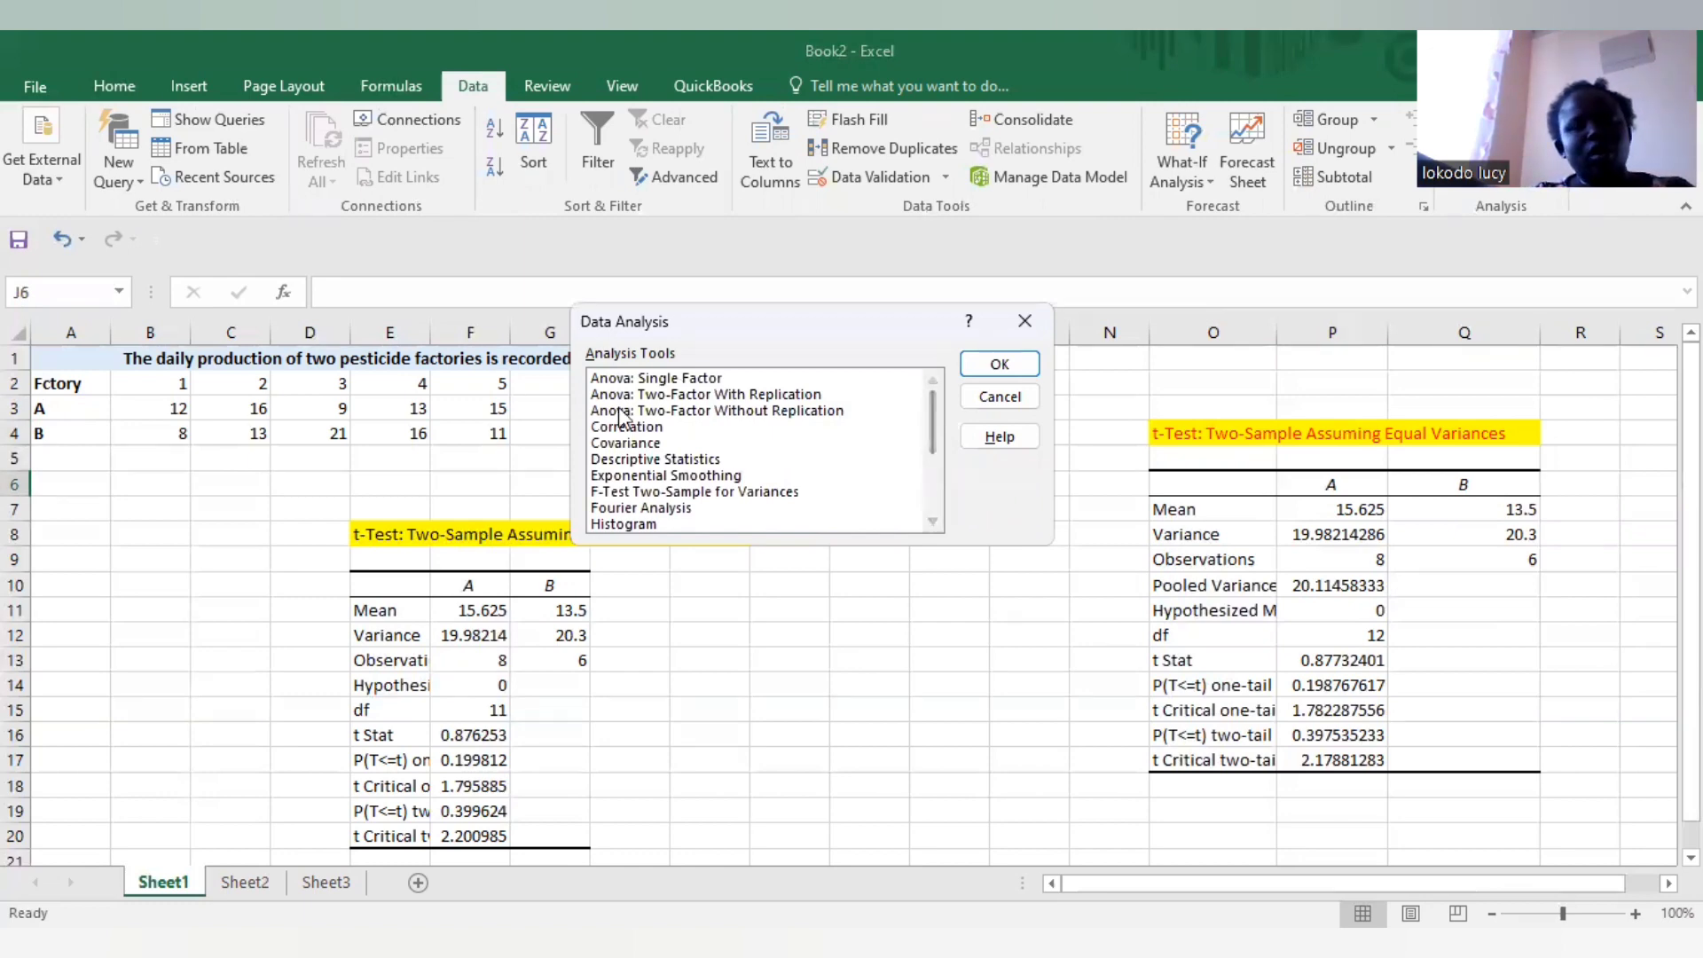
drag(625, 458, 674, 443)
drag(928, 399, 918, 559)
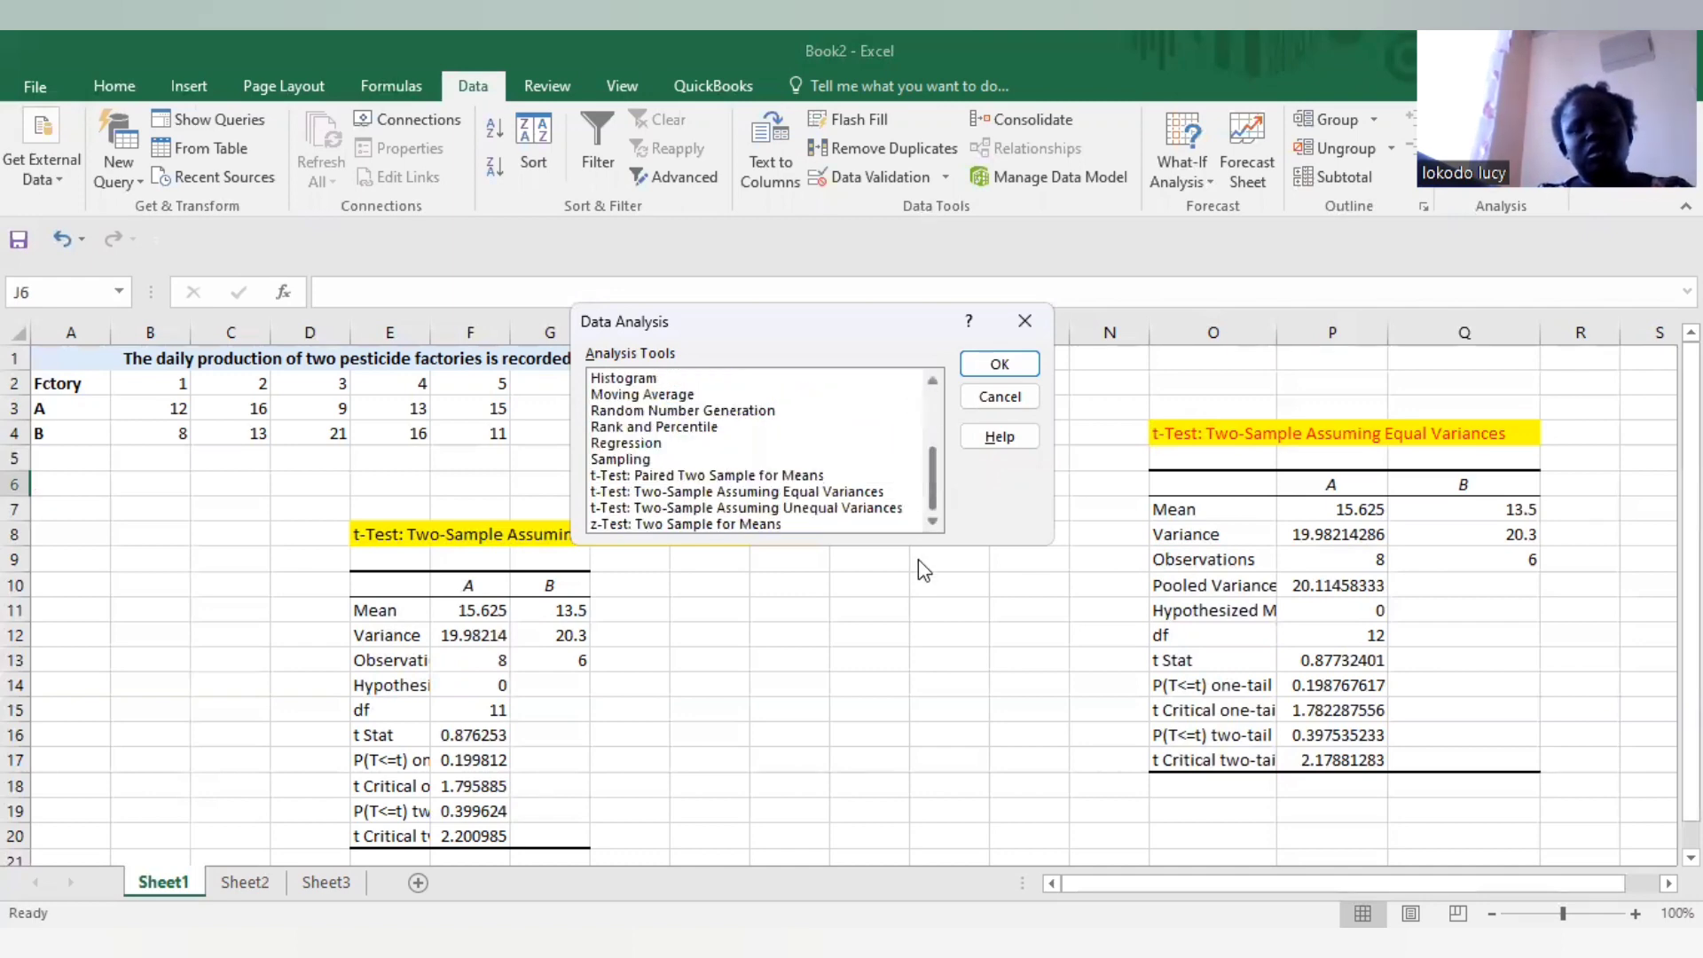
click(907, 646)
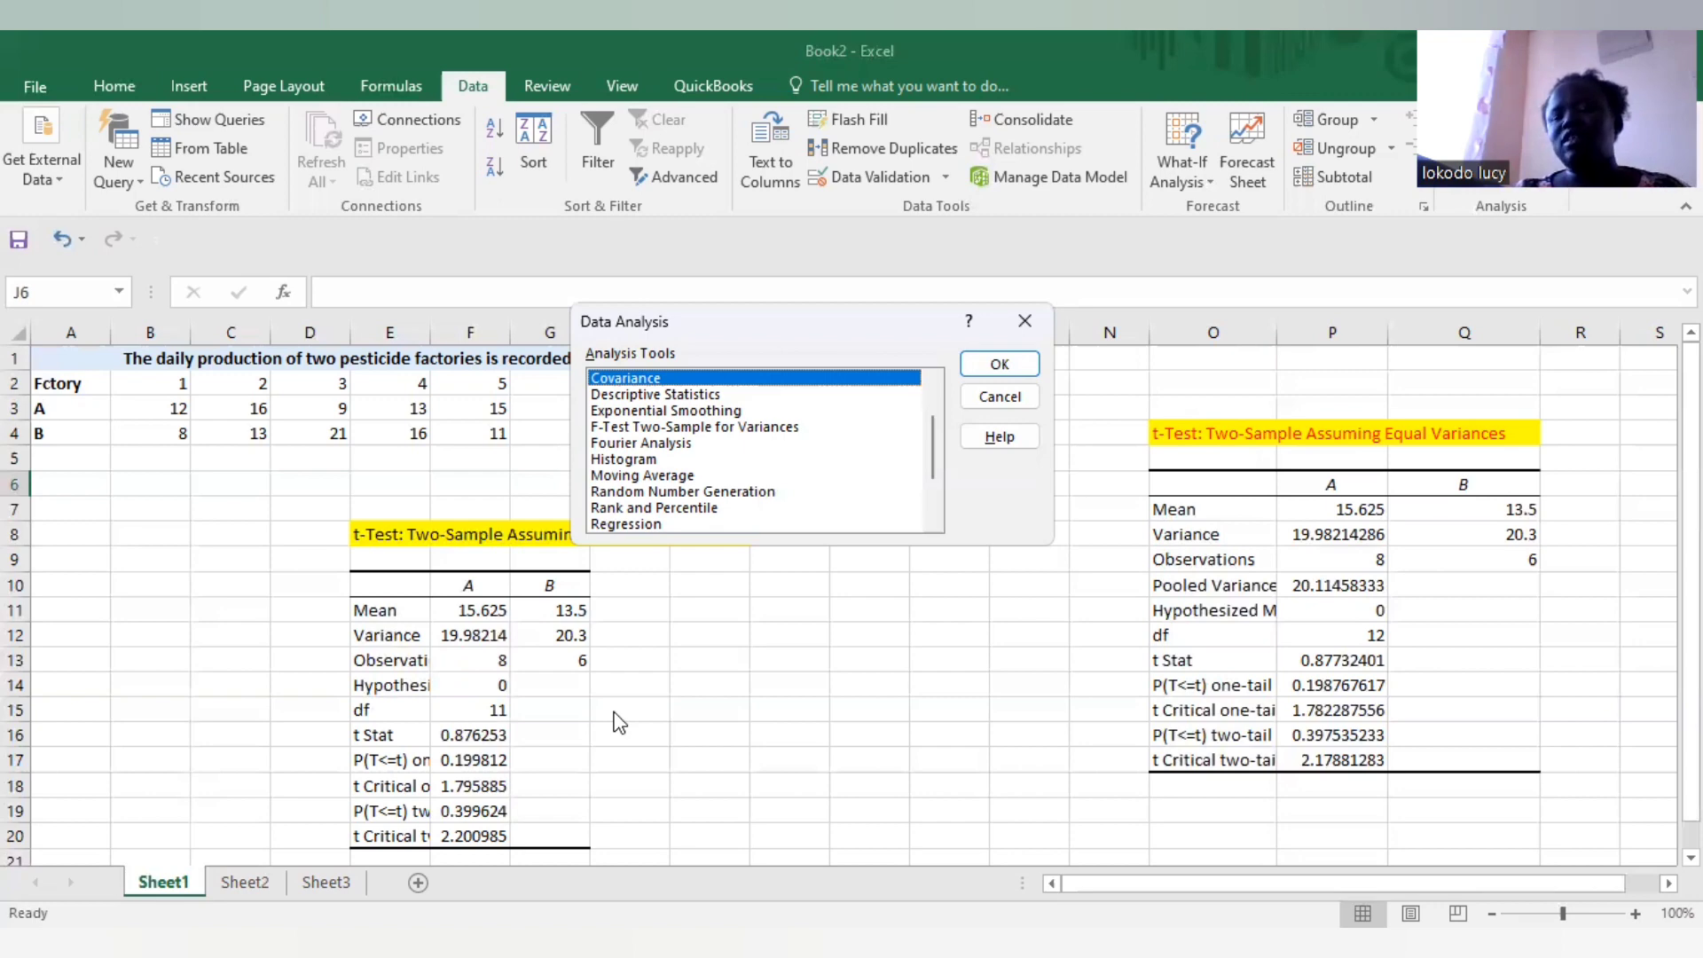